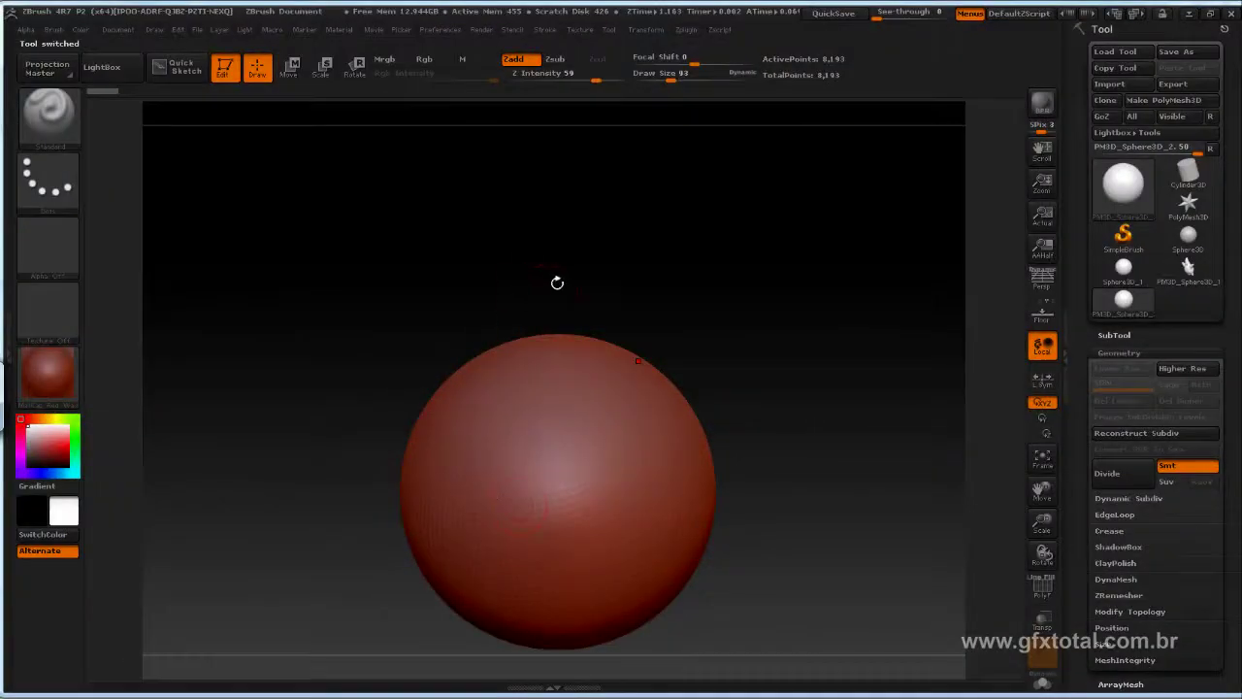
Step: Load PM3D_Sphere3D_1 and insert a Sphere3D mesh as the second subtool, PM3D_Sphere3D_2
click(1188, 268)
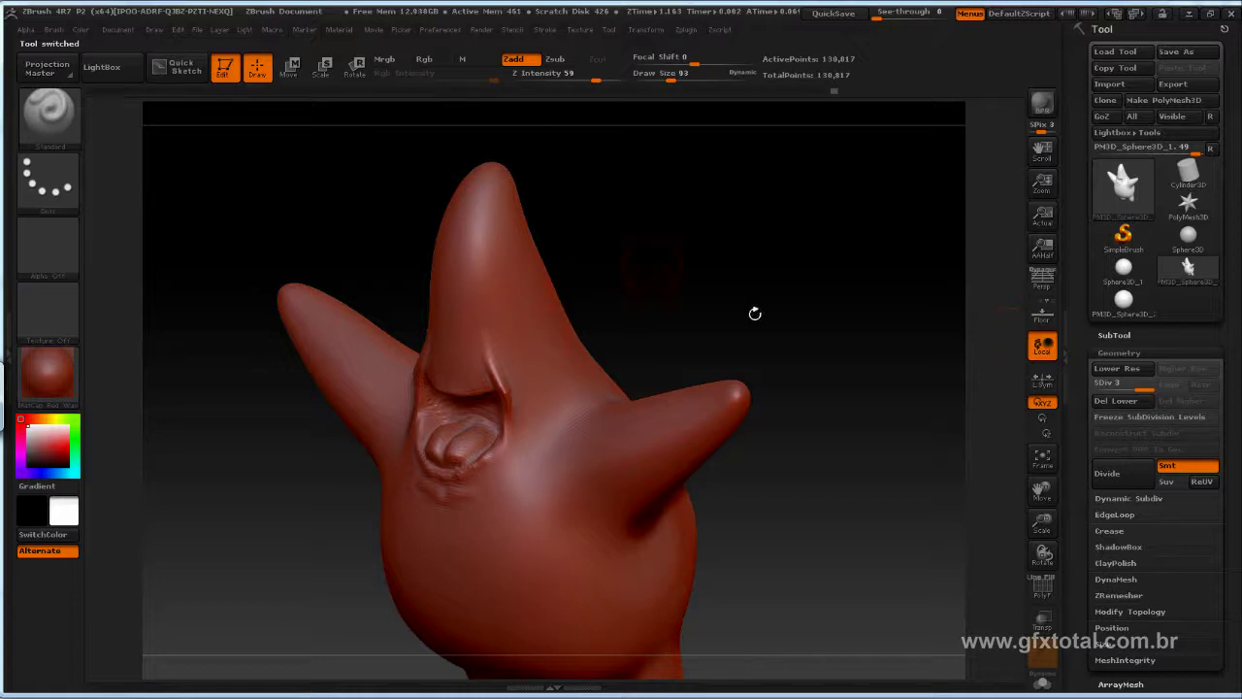
click(1117, 335)
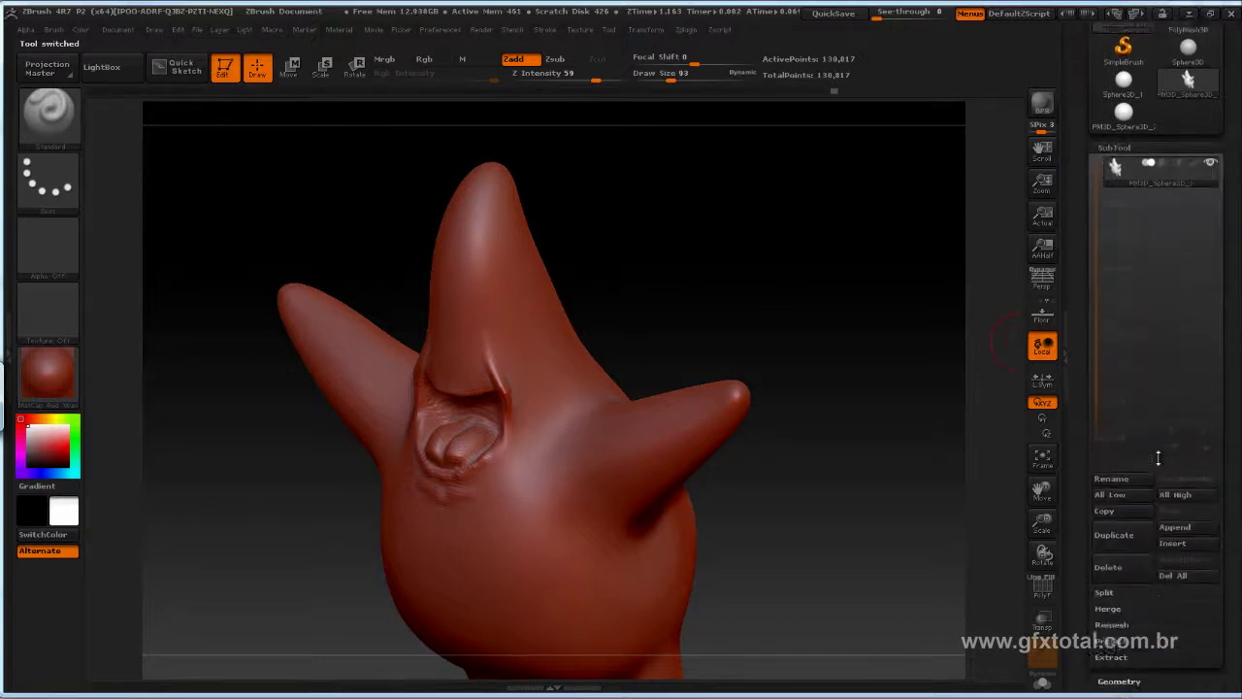
click(1181, 537)
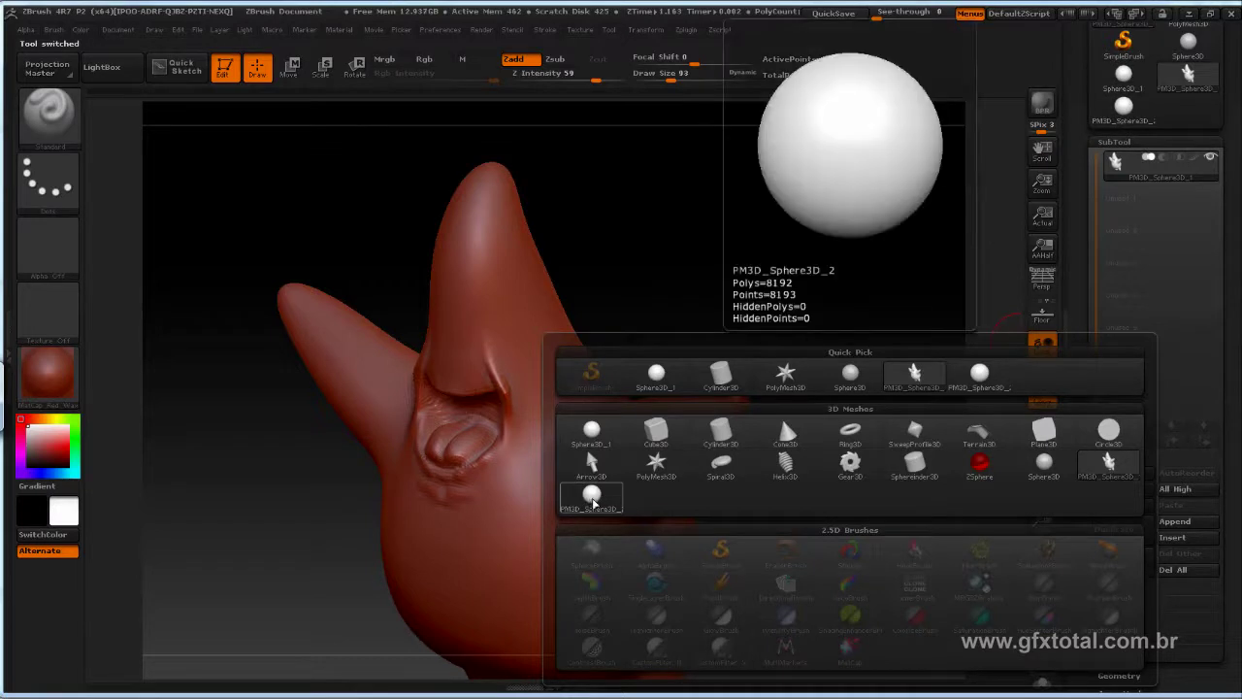
click(591, 498)
mouse_move(843, 380)
mouse_down()
mouse_move(851, 333)
mouse_move(735, 280)
mouse_up()
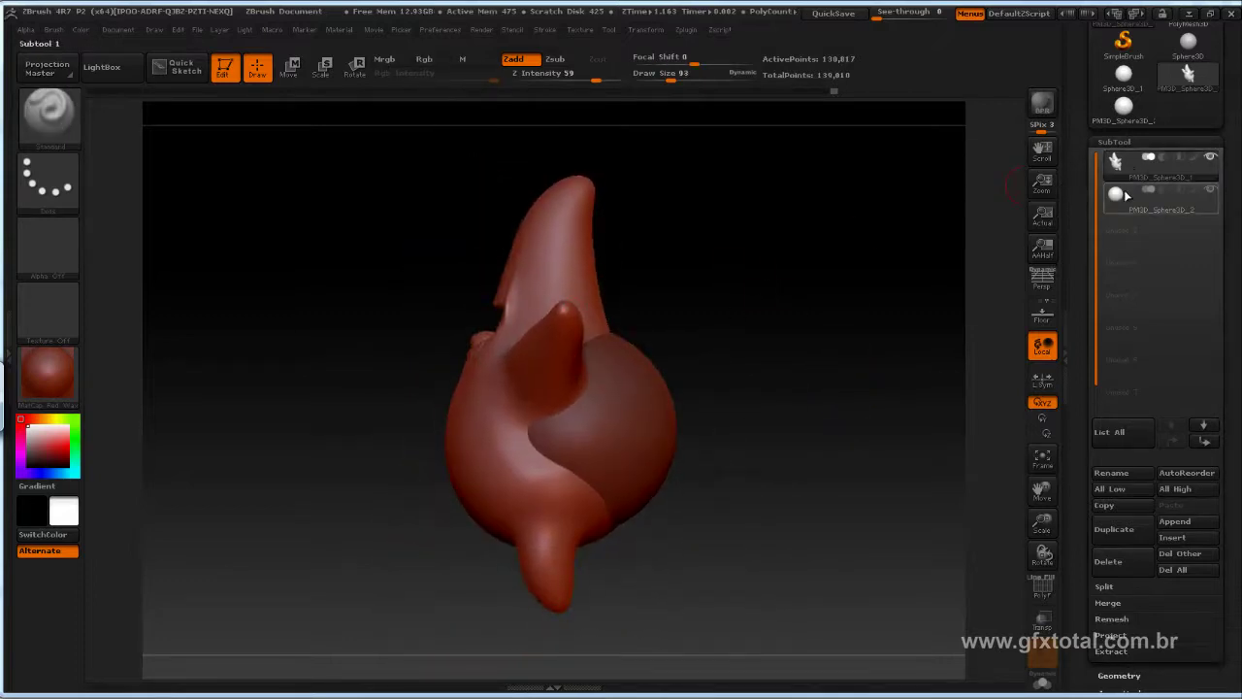
Step: Select the sphere subtool and raise it up out of the starfish body with Transpose Move
click(1155, 197)
click(291, 66)
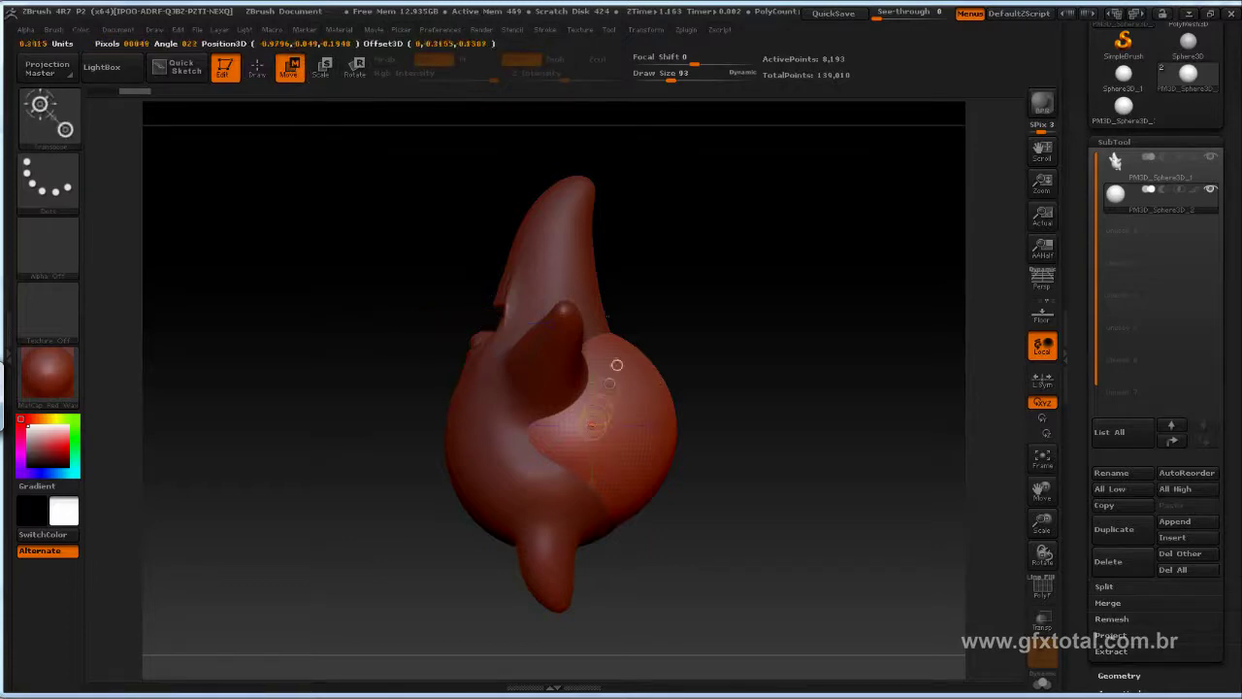
drag(590, 424, 590, 144)
drag(590, 282, 590, 144)
drag(626, 95, 695, 285)
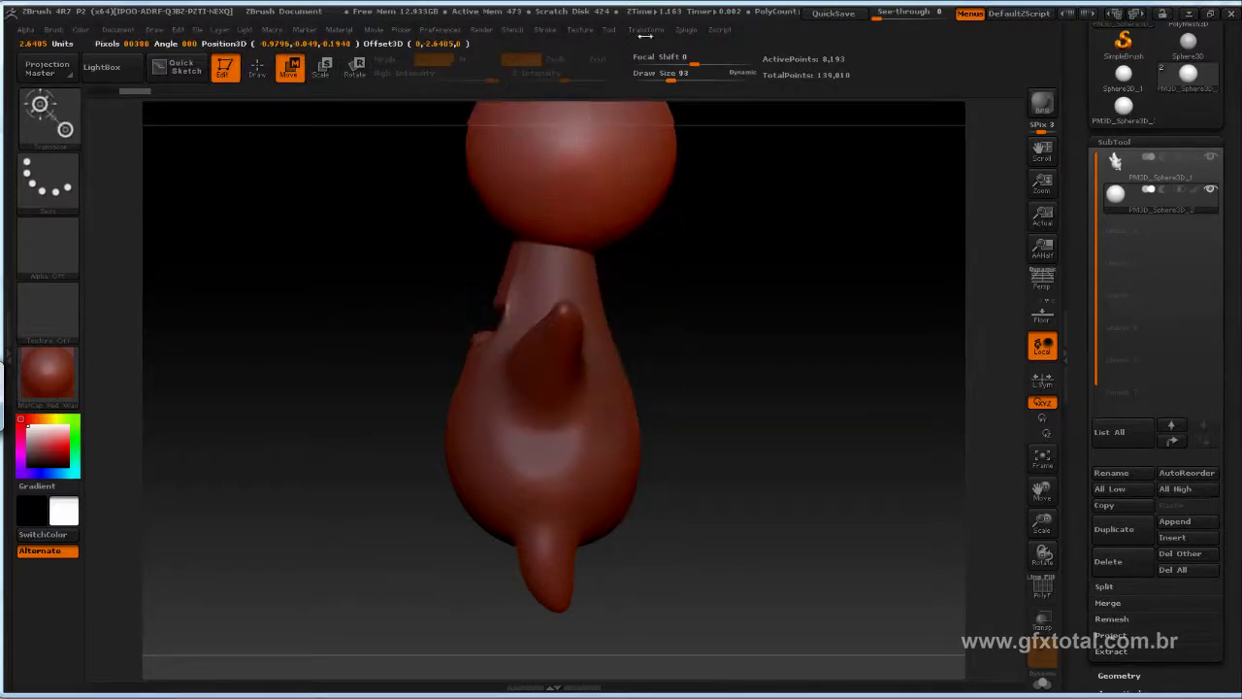
Step: Shrink the sphere with Transpose Scale, then move it left off the body
click(324, 72)
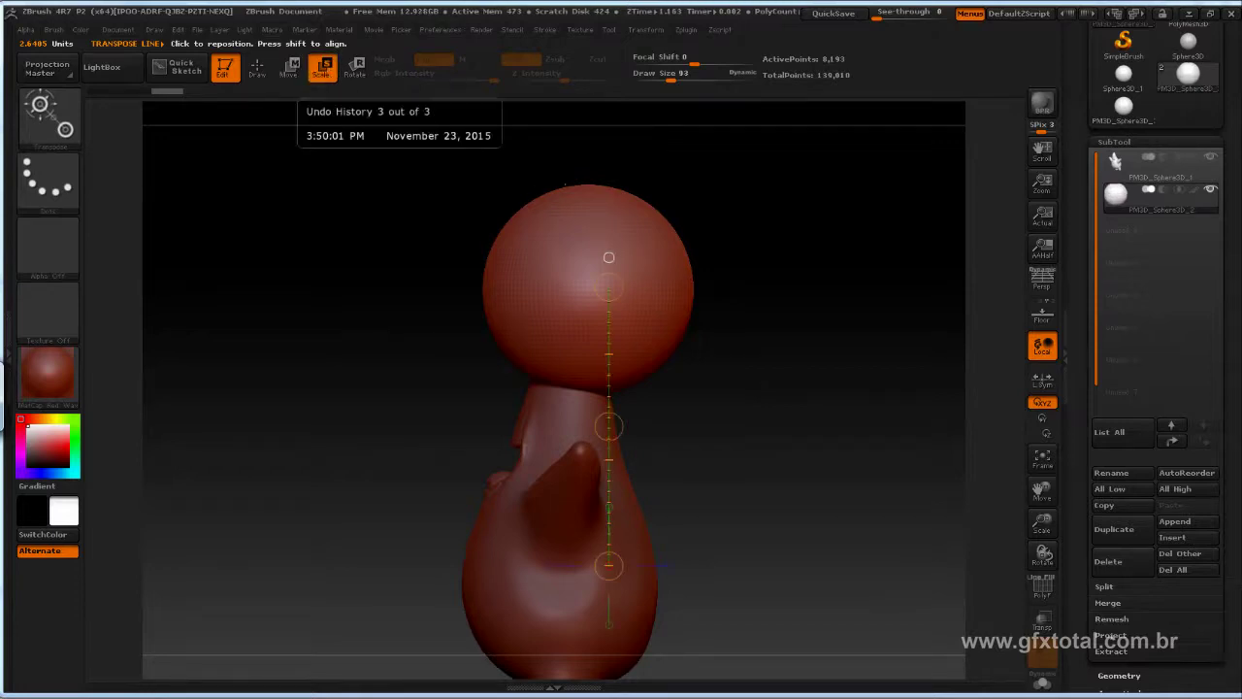
click(257, 70)
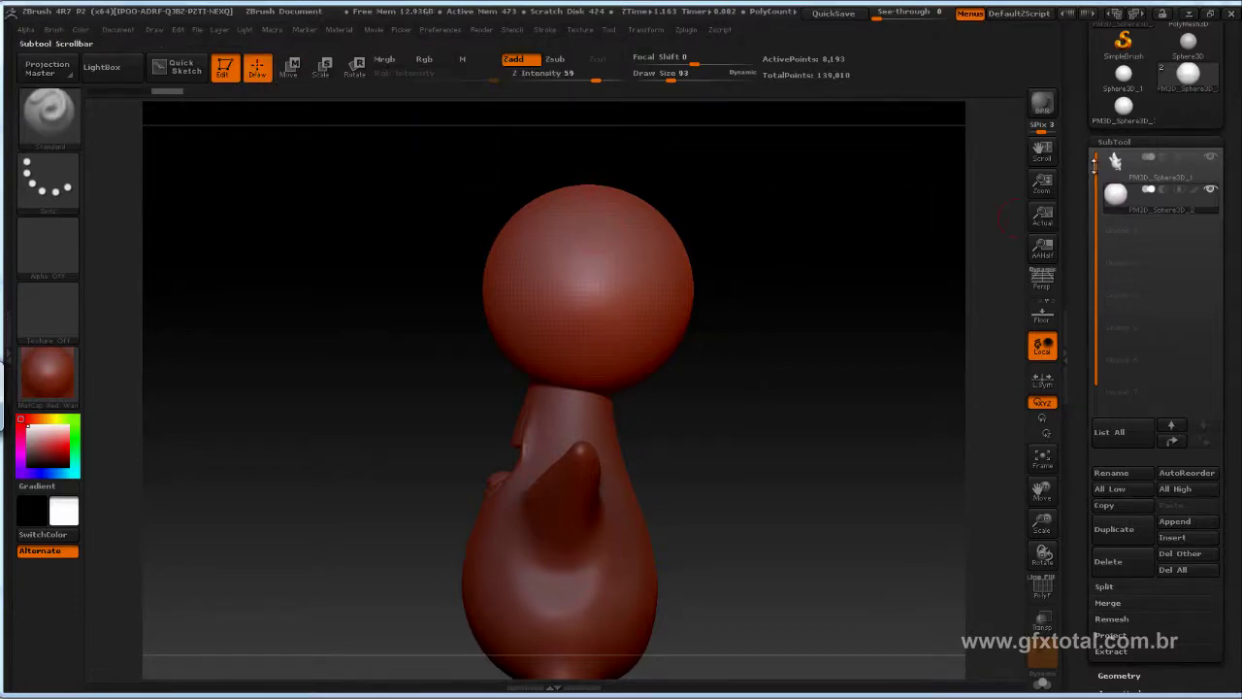
click(327, 71)
drag(588, 391, 631, 282)
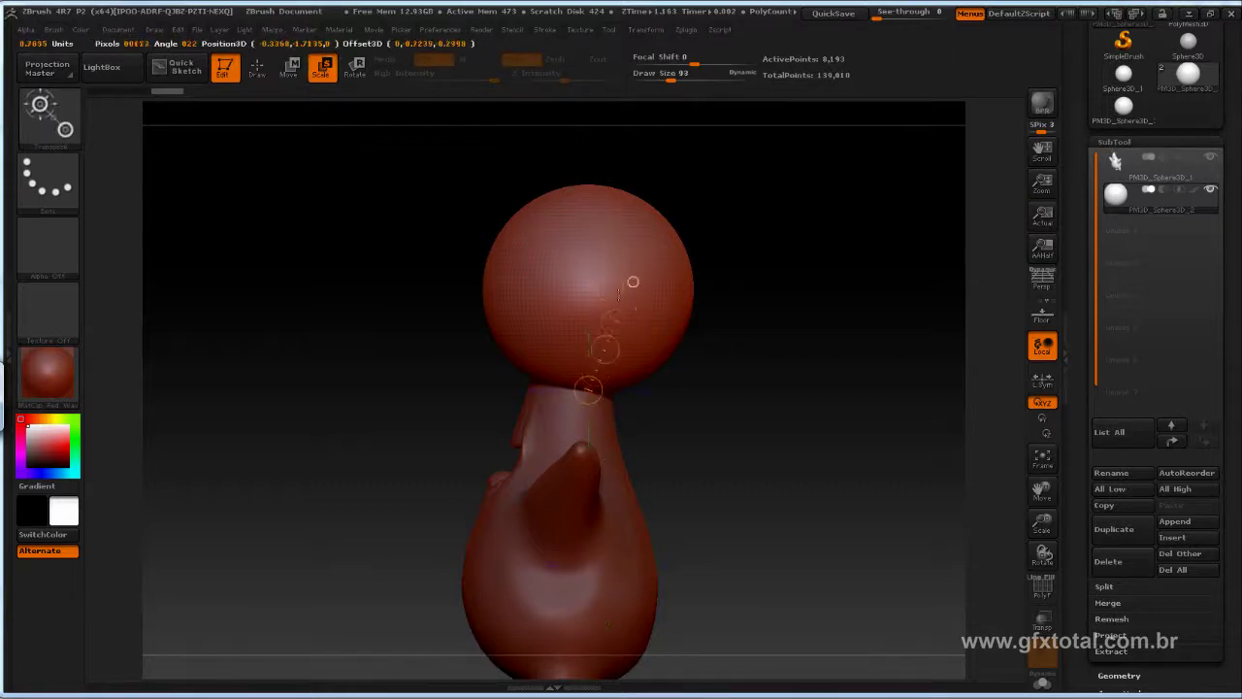
drag(588, 161, 591, 279)
key(ctrl+z)
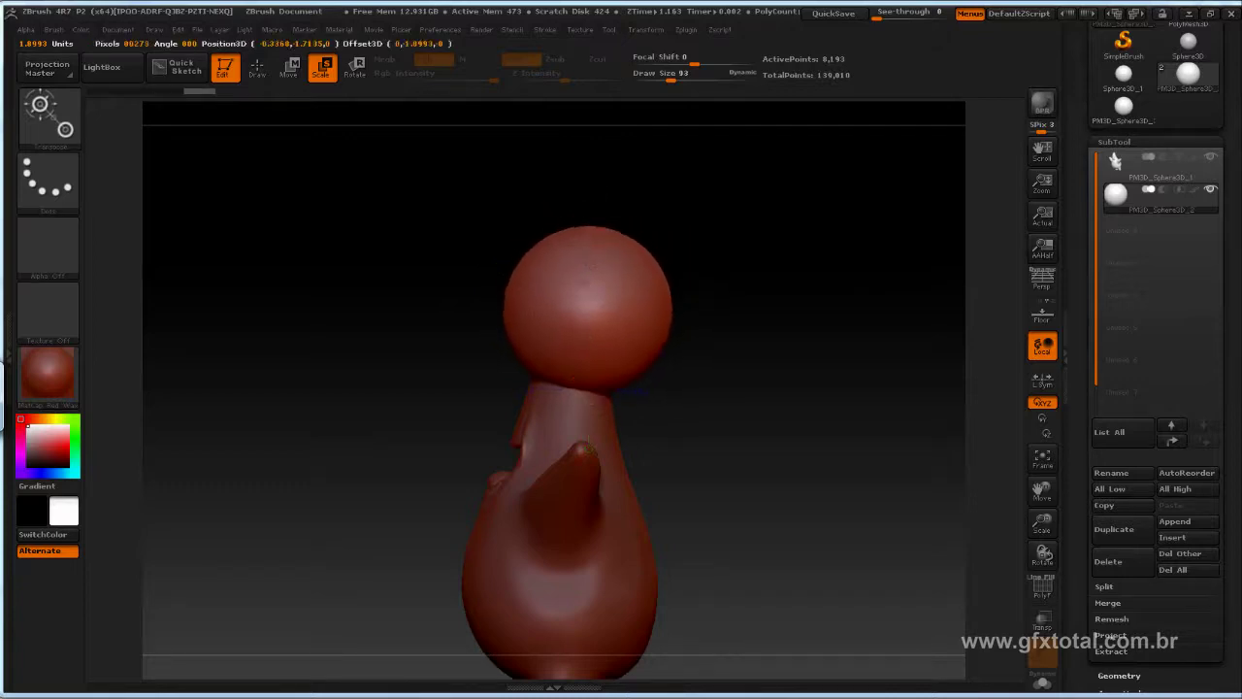
drag(588, 190, 601, 313)
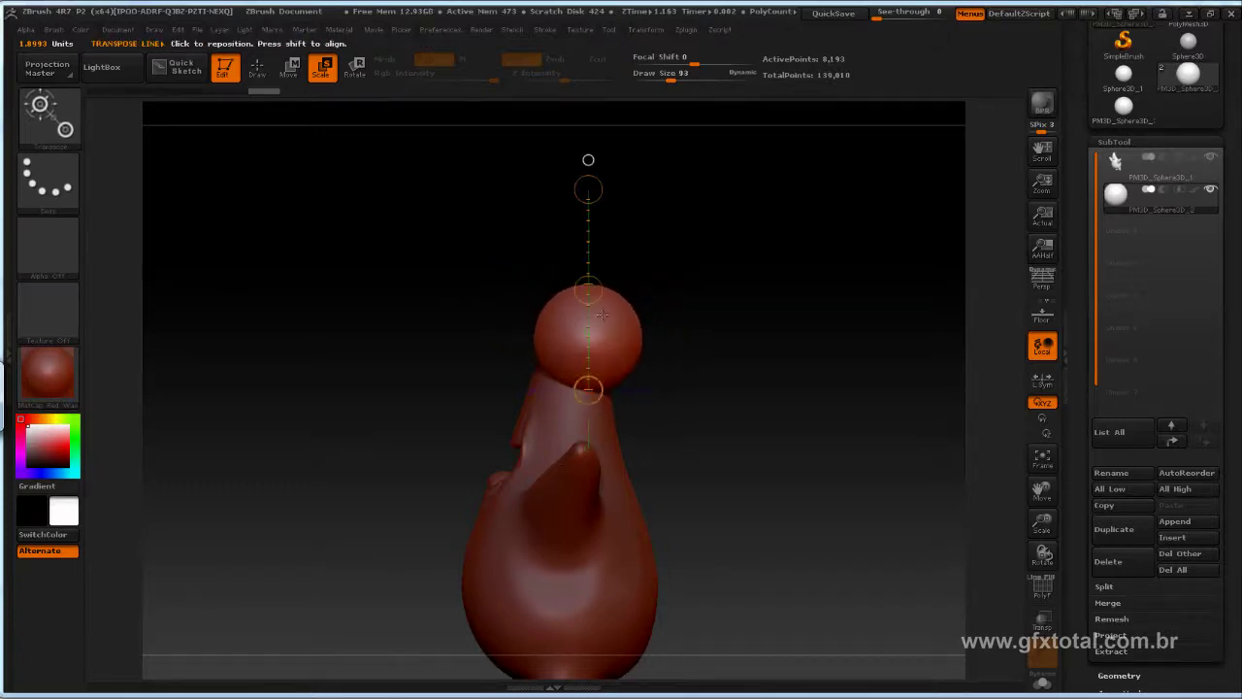
drag(589, 194, 590, 292)
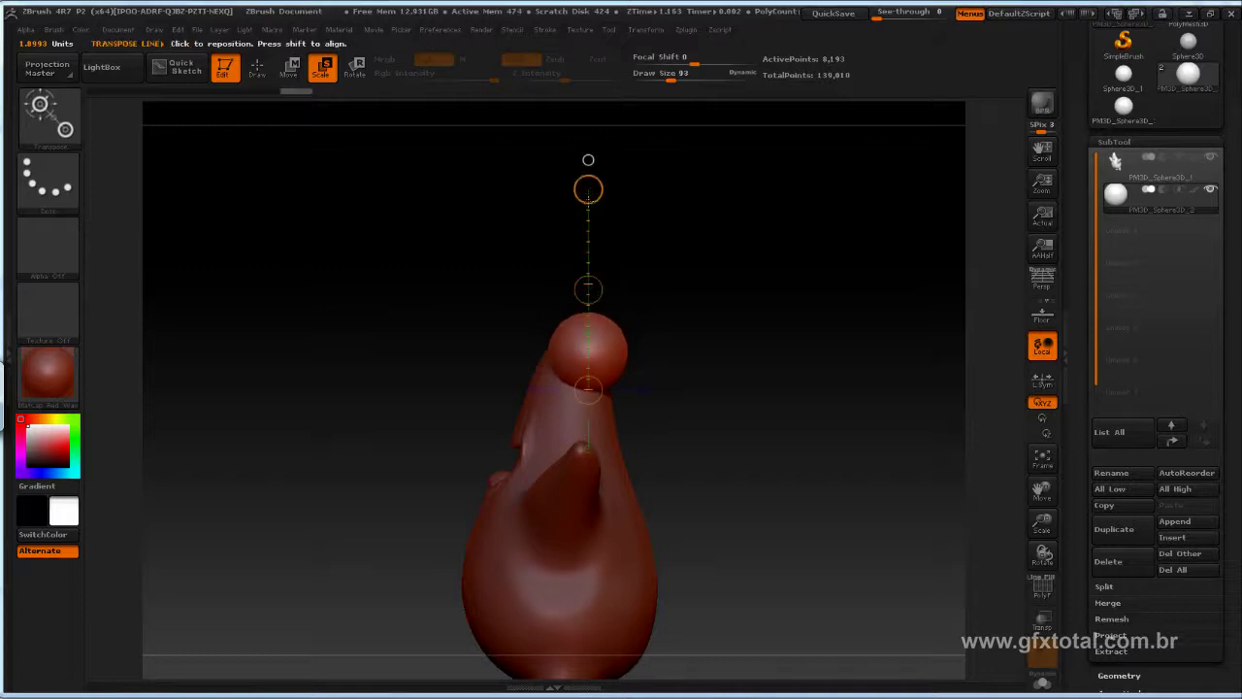
drag(589, 190, 578, 342)
click(291, 68)
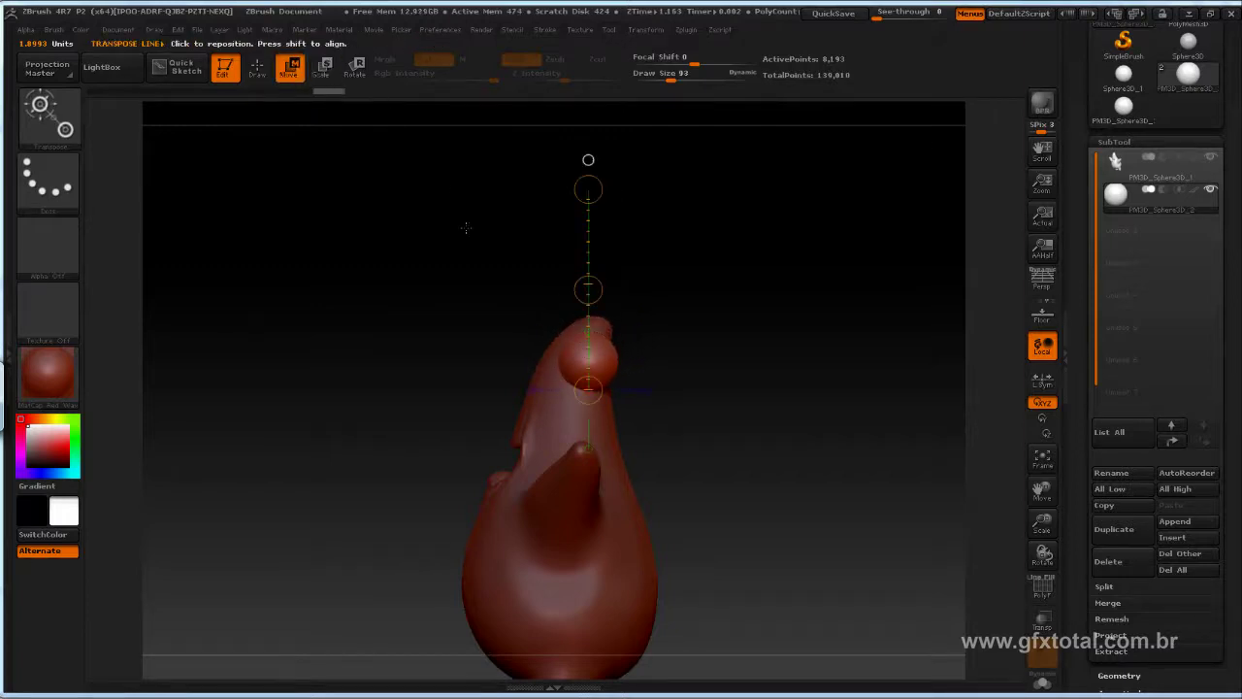
mouse_move(588, 288)
mouse_down()
mouse_move(474, 291)
mouse_move(348, 360)
mouse_up()
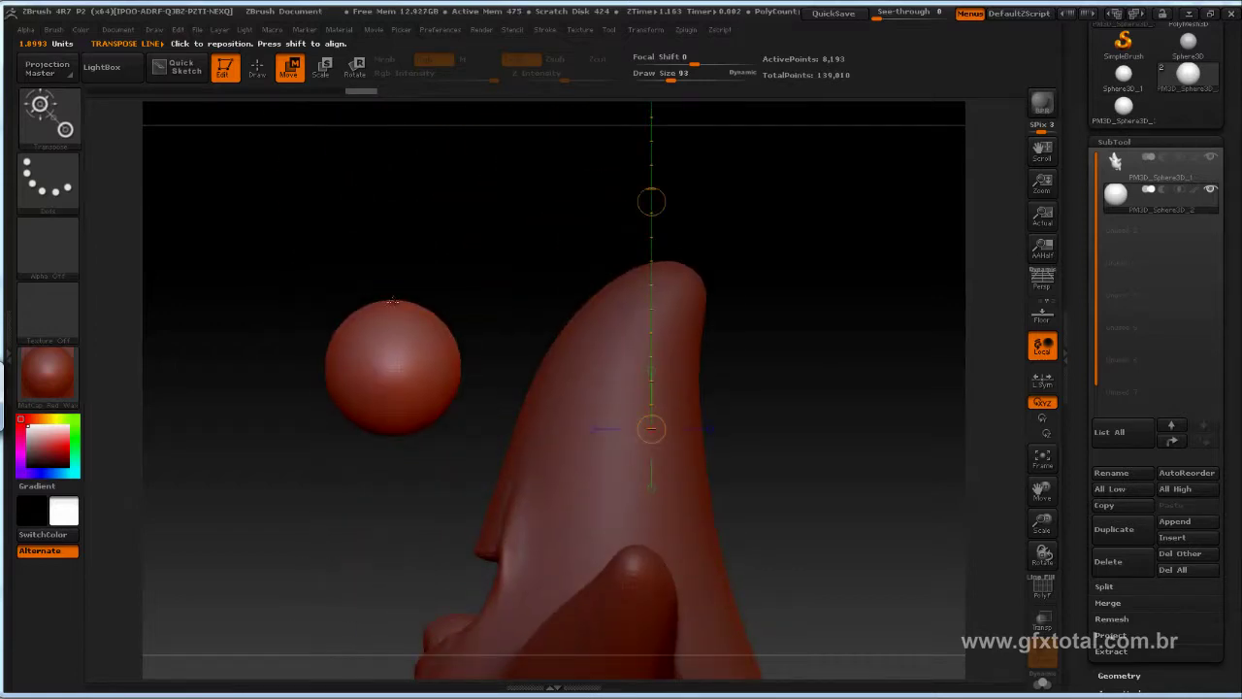
Step: Squash the sphere into a flat ellipsoid and rotate it upright
drag(394, 301, 389, 461)
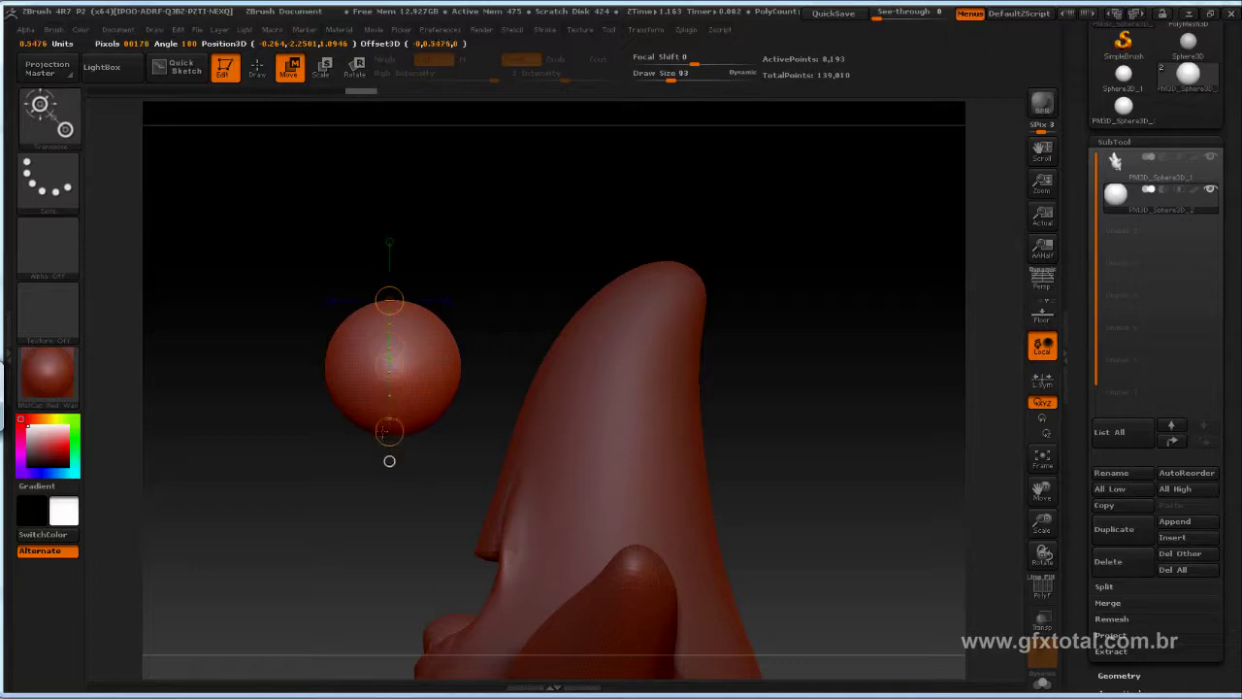
drag(389, 461, 388, 463)
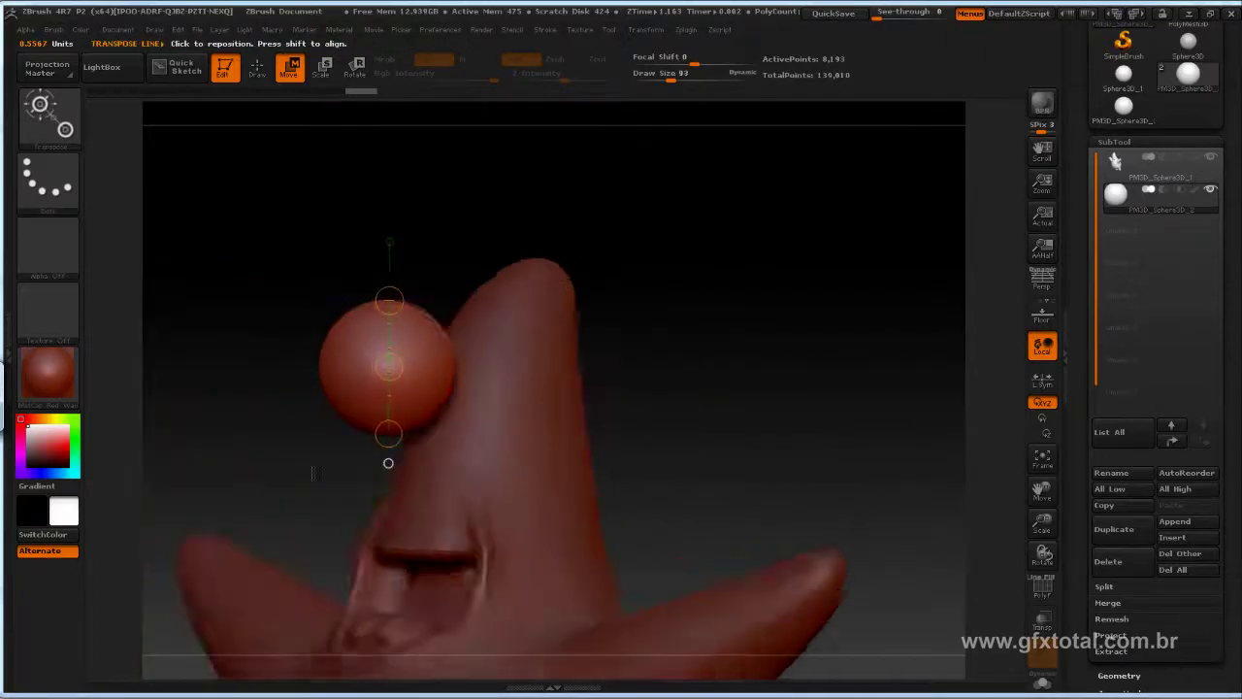
drag(312, 473, 288, 473)
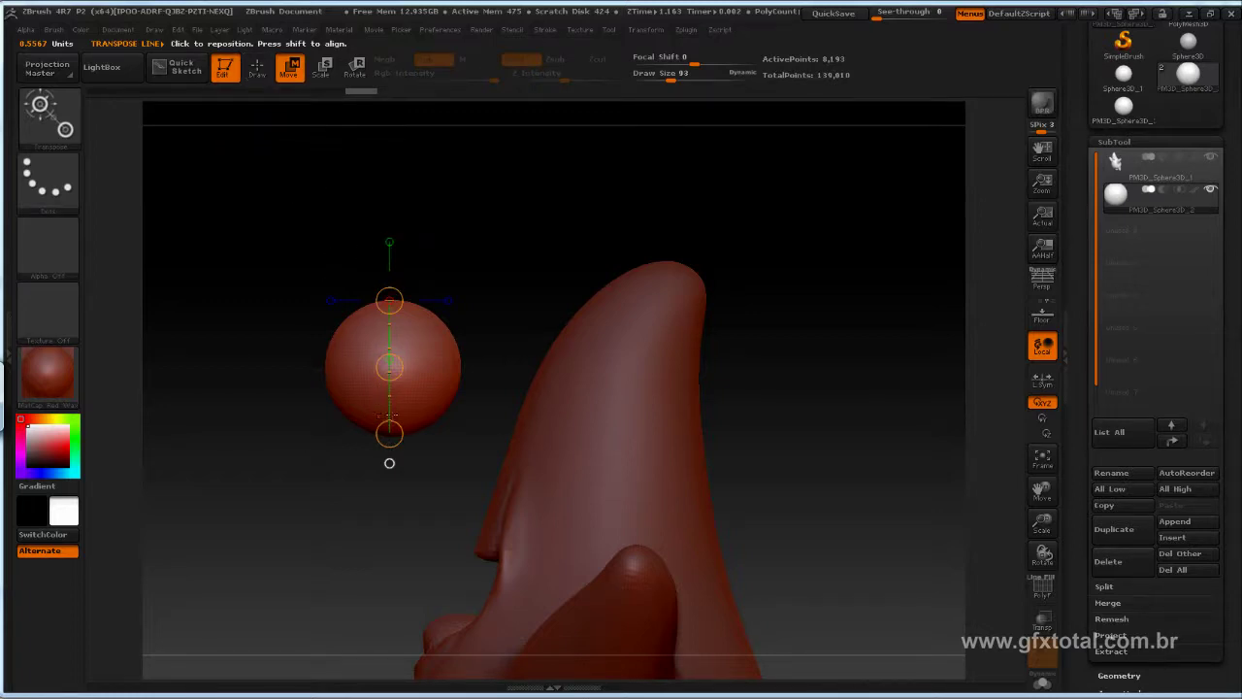
drag(390, 434, 389, 362)
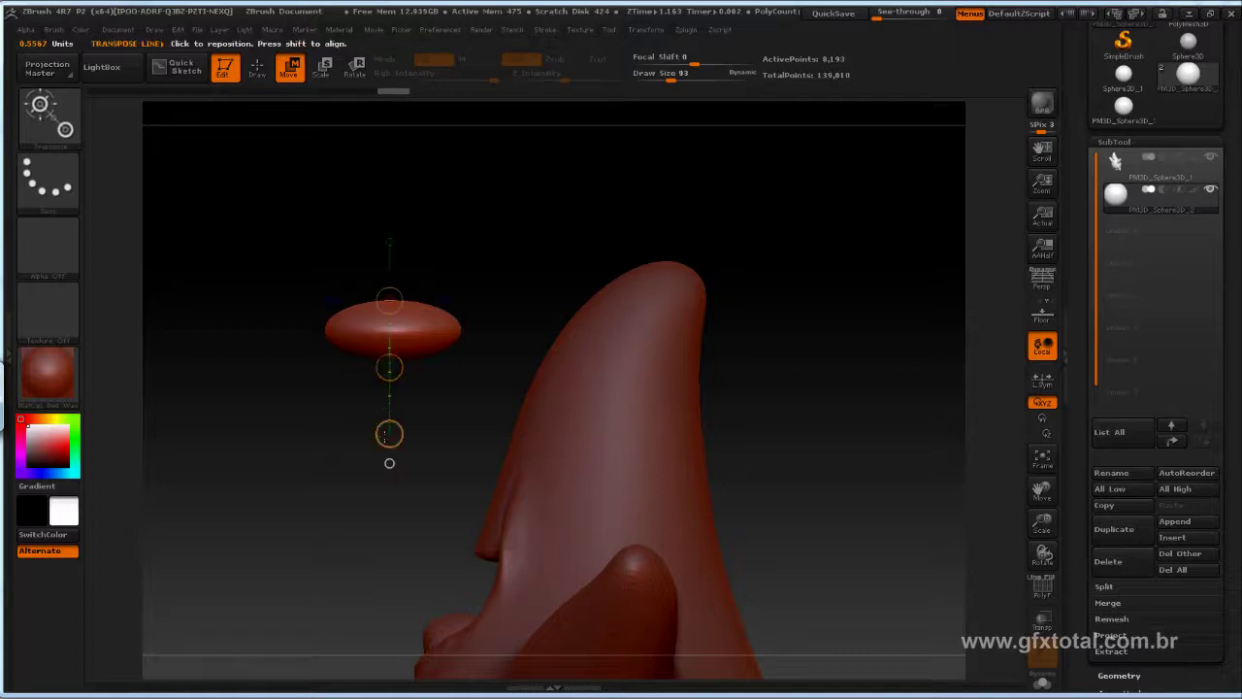
click(357, 70)
drag(389, 433, 223, 285)
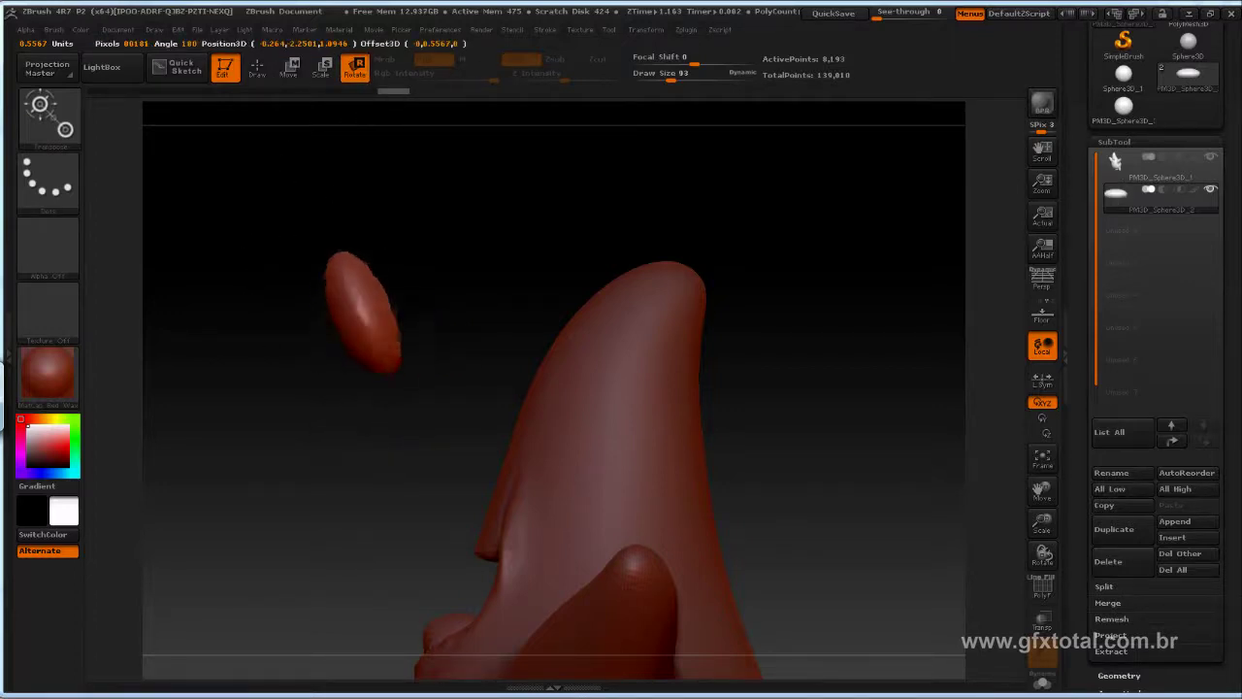
drag(297, 245, 363, 255)
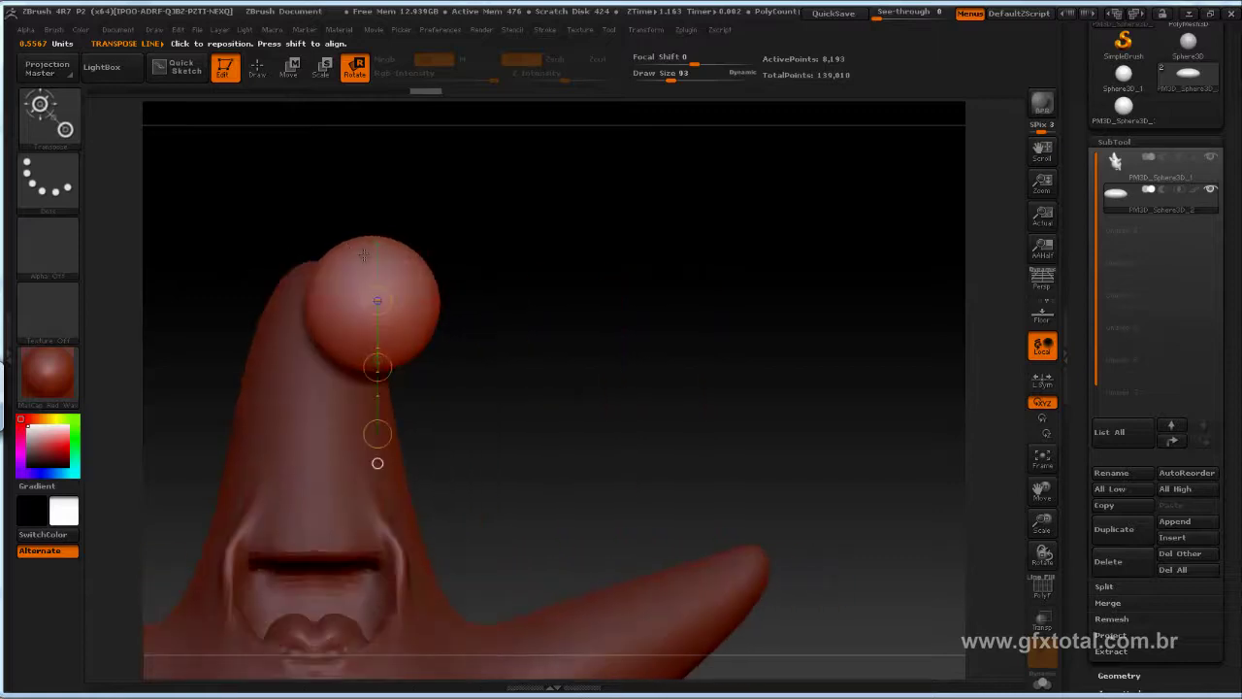
Step: Stretch the sphere into a tall oval and scale it down slightly
drag(437, 301, 541, 300)
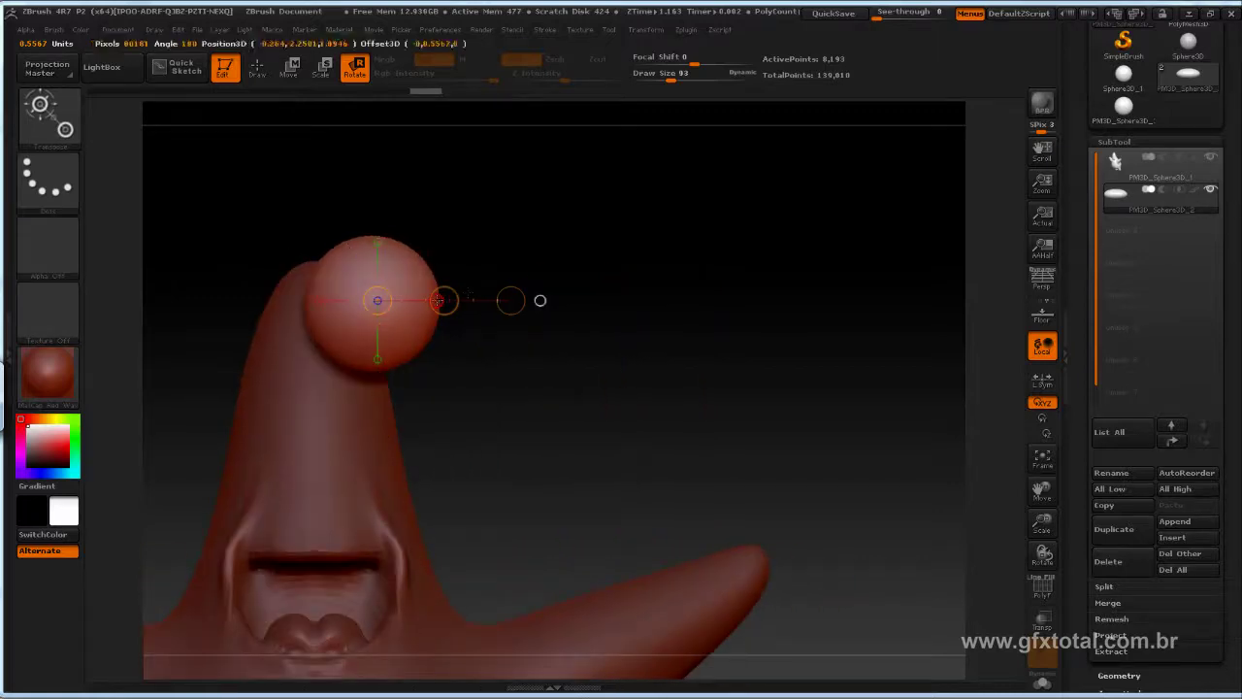
click(290, 66)
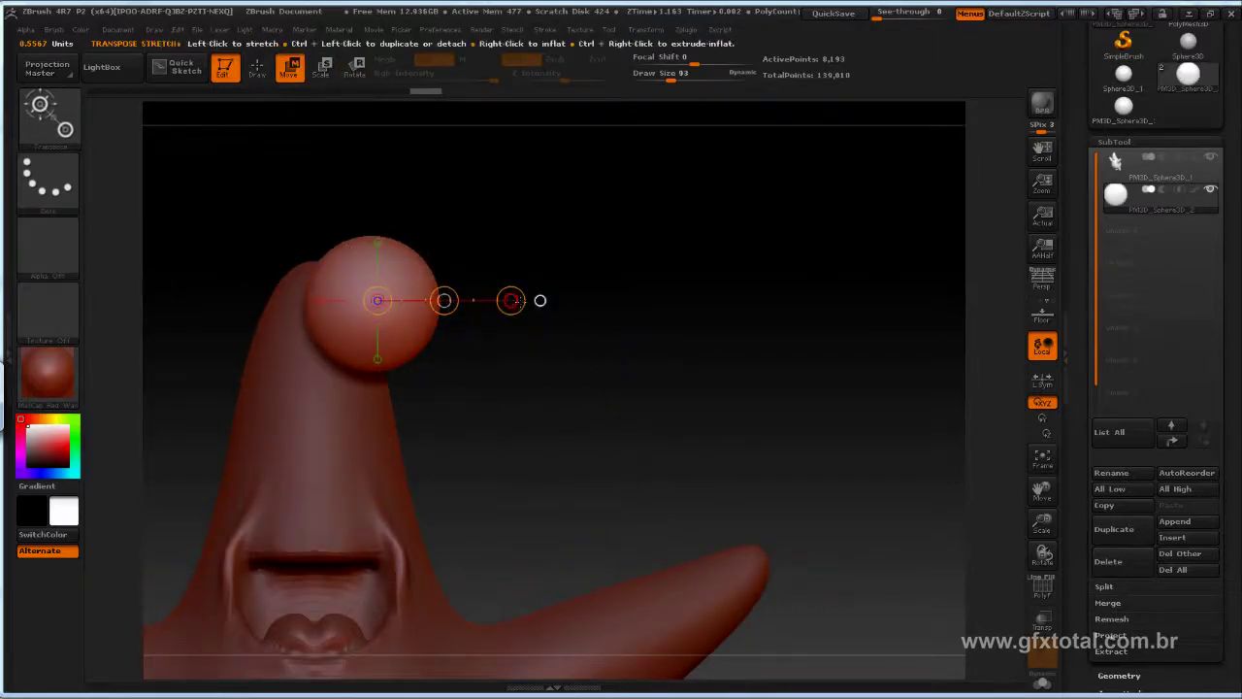
drag(511, 300, 481, 299)
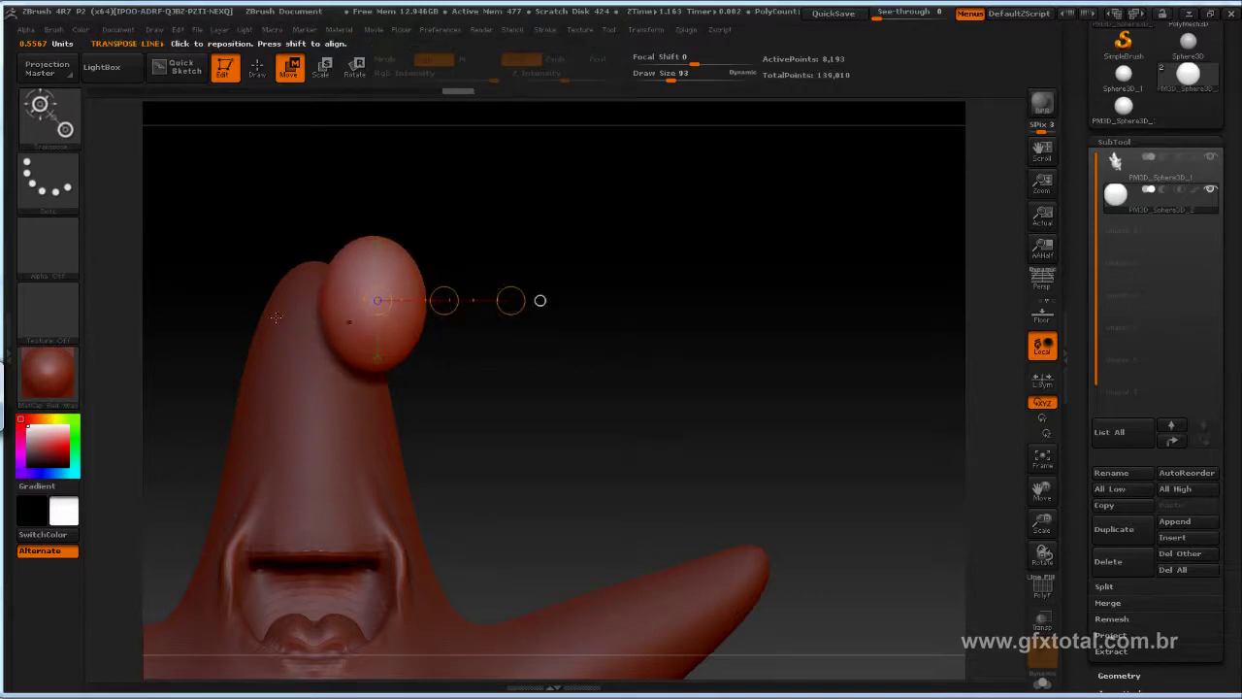
click(327, 73)
drag(512, 300, 492, 297)
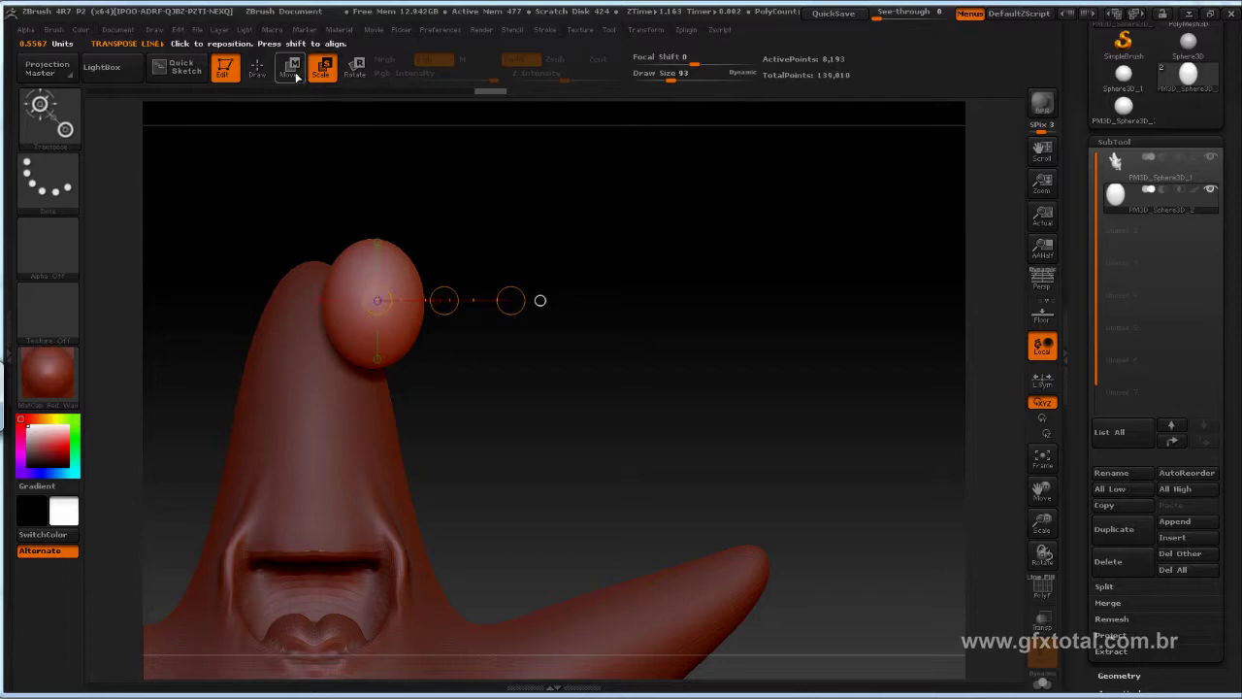
click(290, 68)
Step: Move the oval down onto the face and shrink it slightly
drag(445, 300, 429, 474)
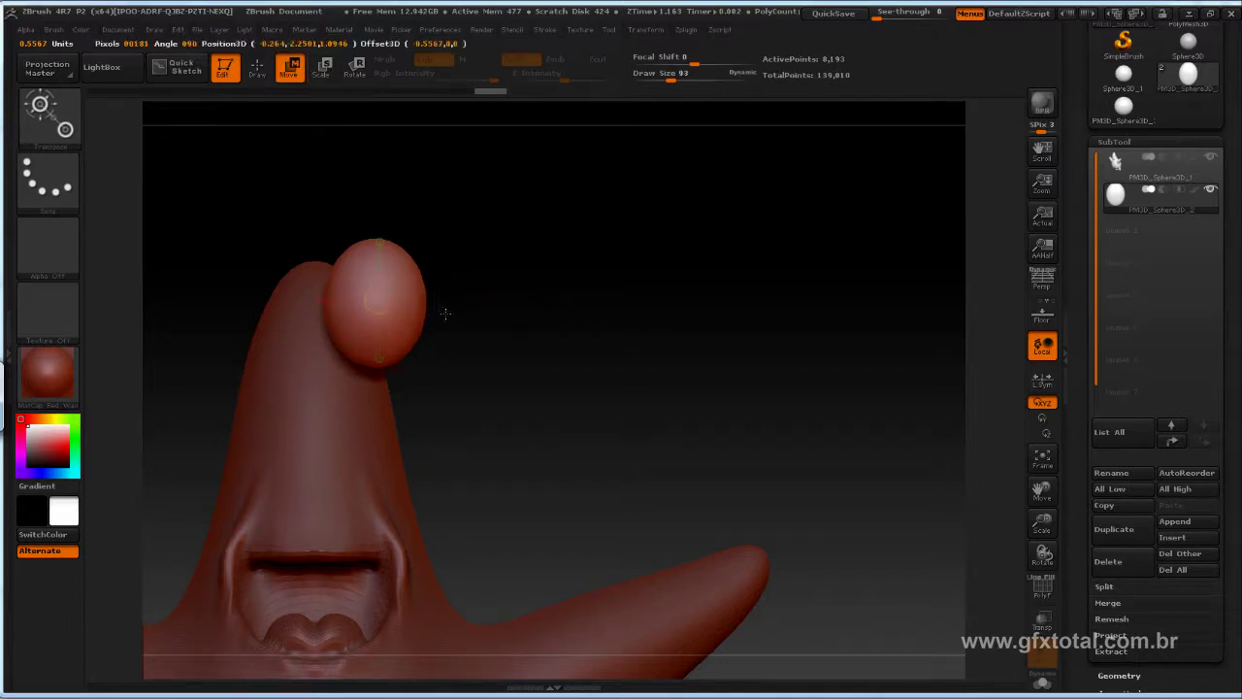
drag(618, 434, 554, 444)
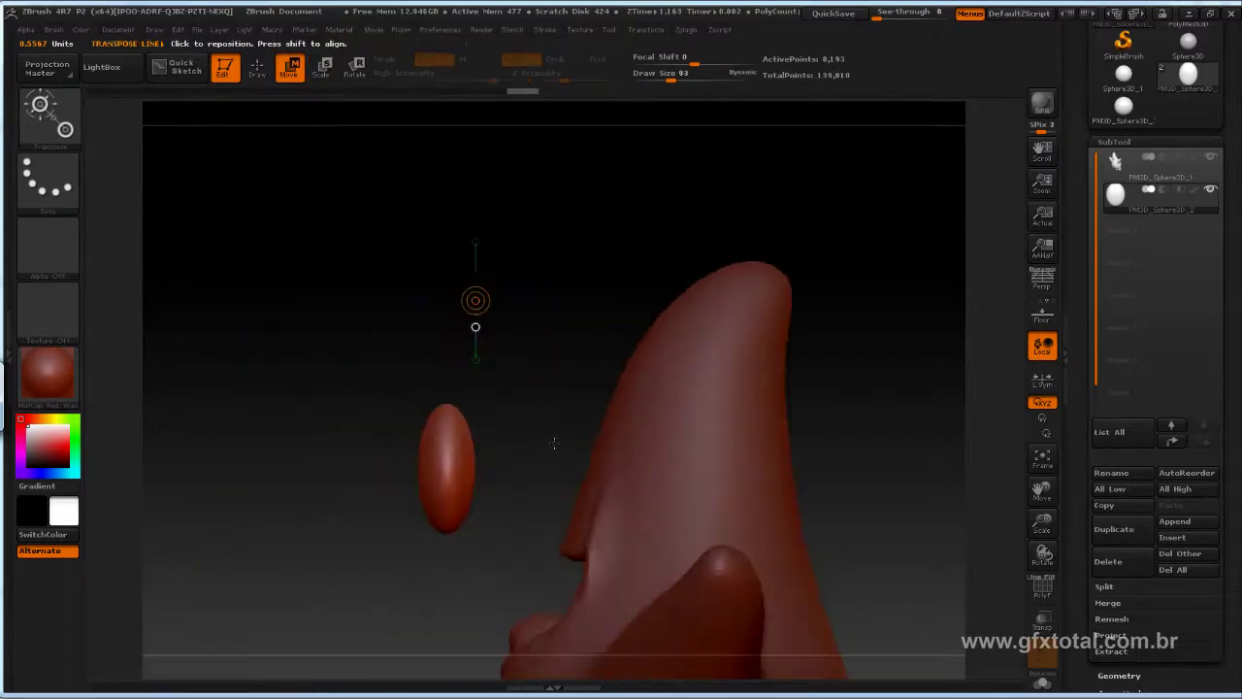
click(323, 68)
drag(242, 418, 358, 423)
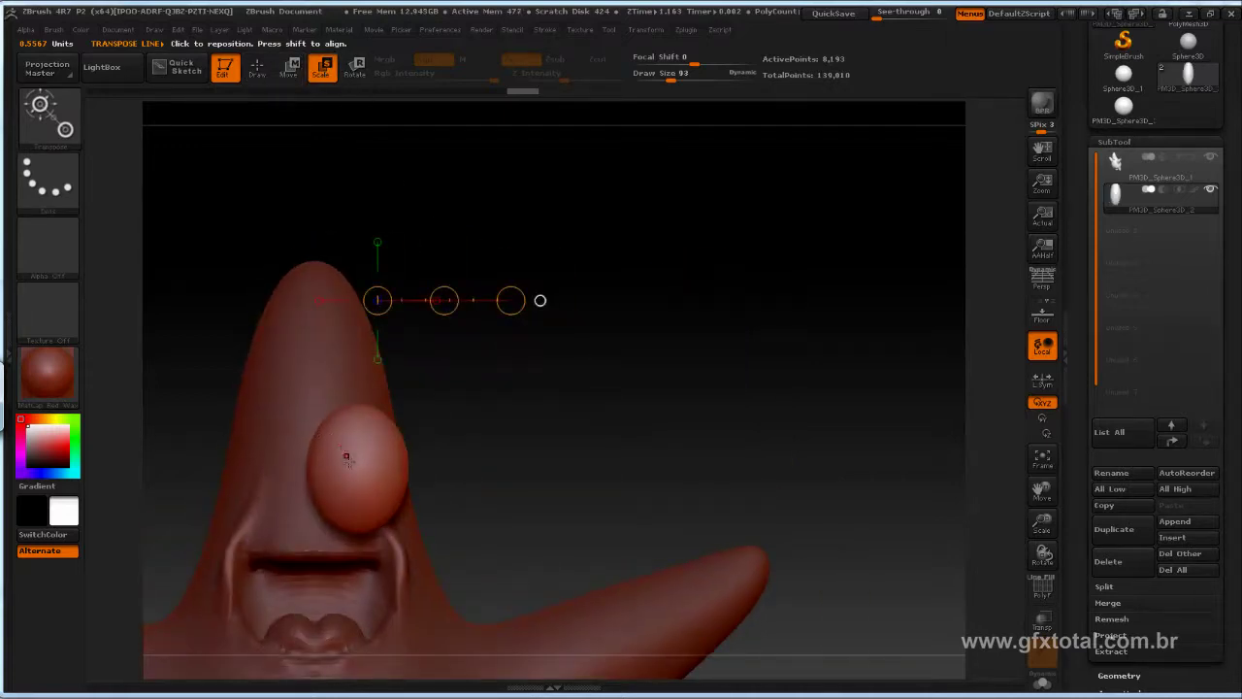
drag(359, 473, 538, 469)
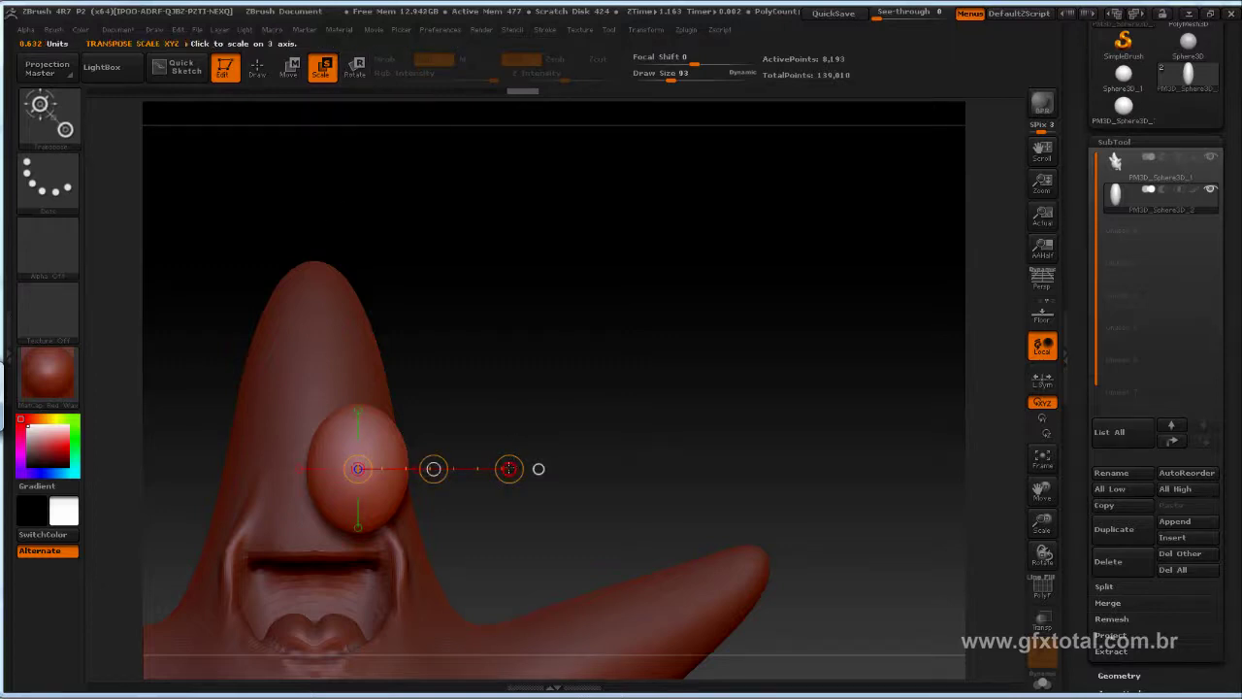
mouse_move(508, 469)
mouse_down()
mouse_move(476, 468)
mouse_move(477, 455)
mouse_up()
Step: Push the eye flush against the front of the head and make the body subtool active
click(289, 68)
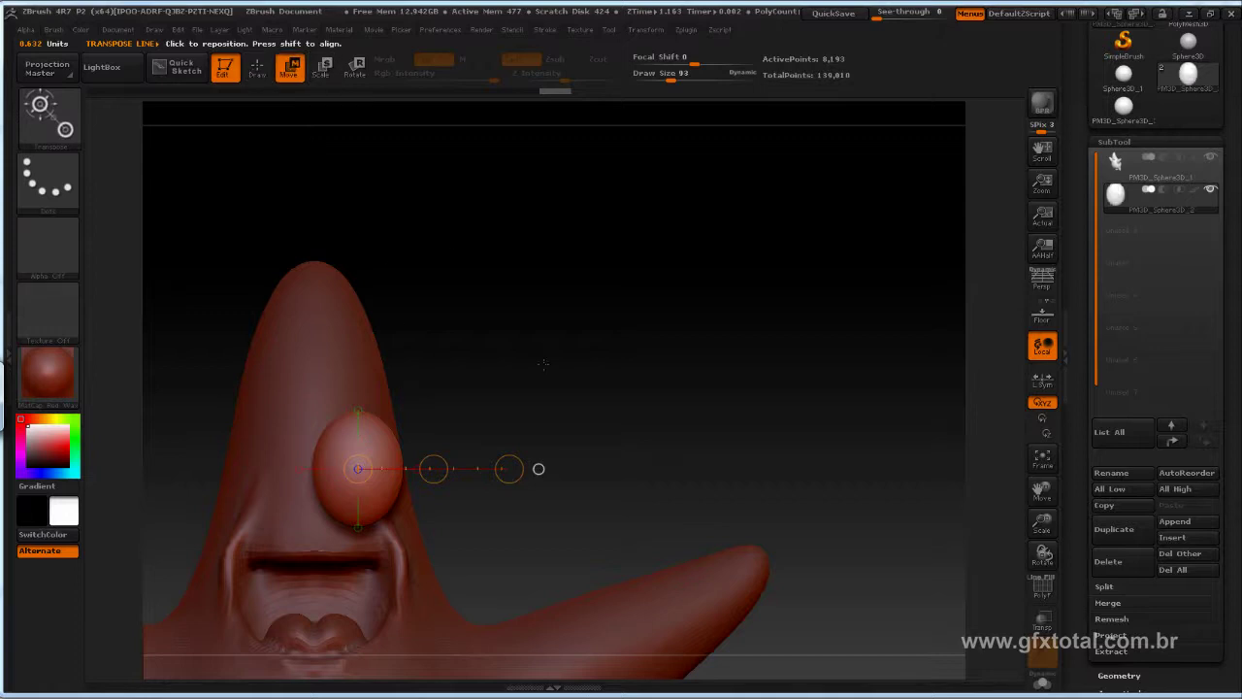
mouse_move(532, 361)
mouse_down()
mouse_move(447, 361)
mouse_move(472, 378)
mouse_move(477, 451)
mouse_move(574, 468)
mouse_up()
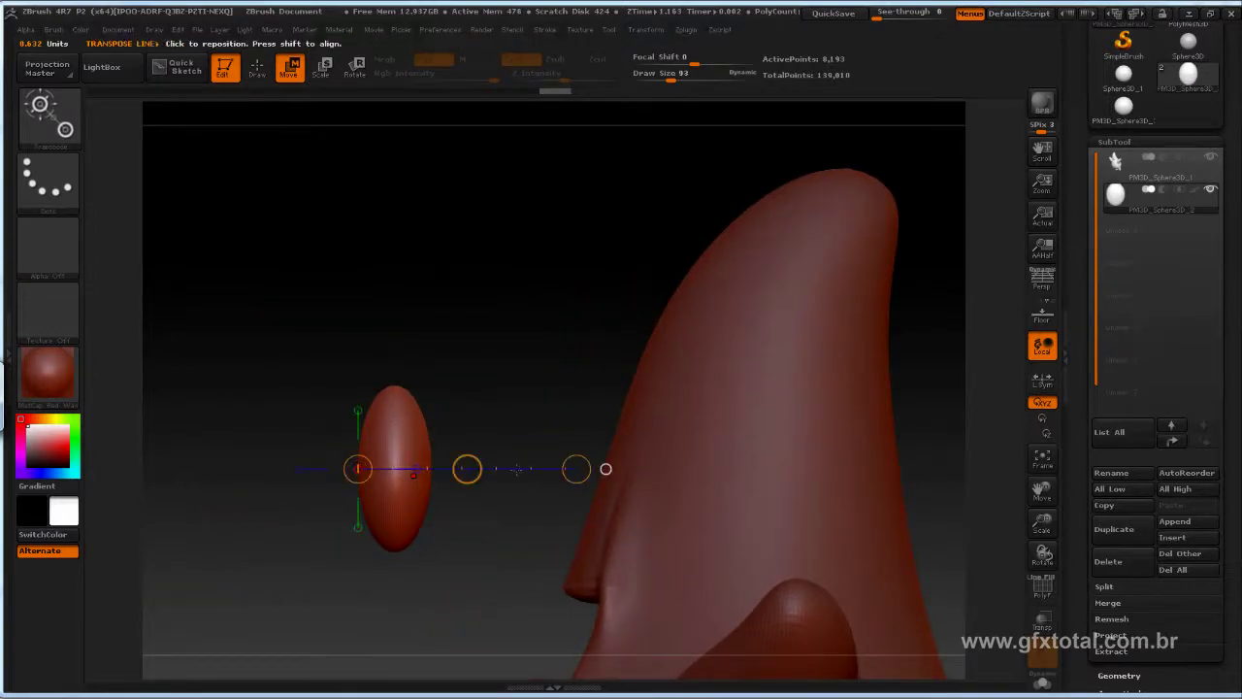
drag(466, 468, 650, 488)
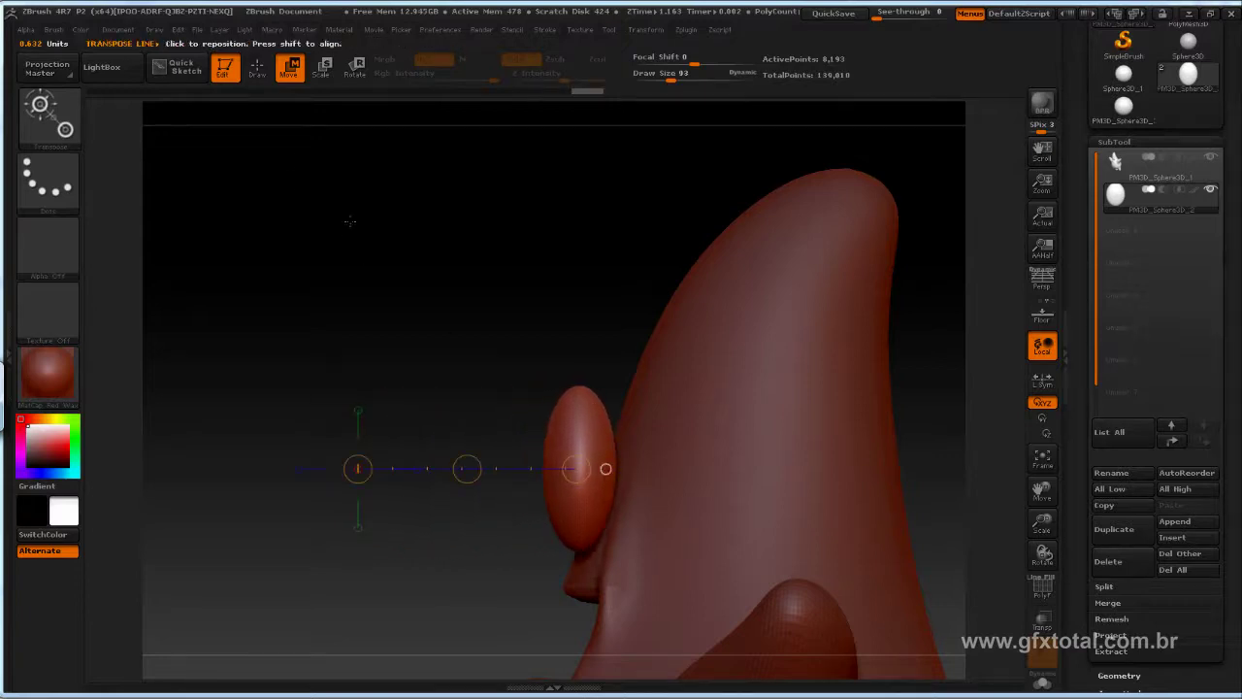
drag(349, 221, 351, 321)
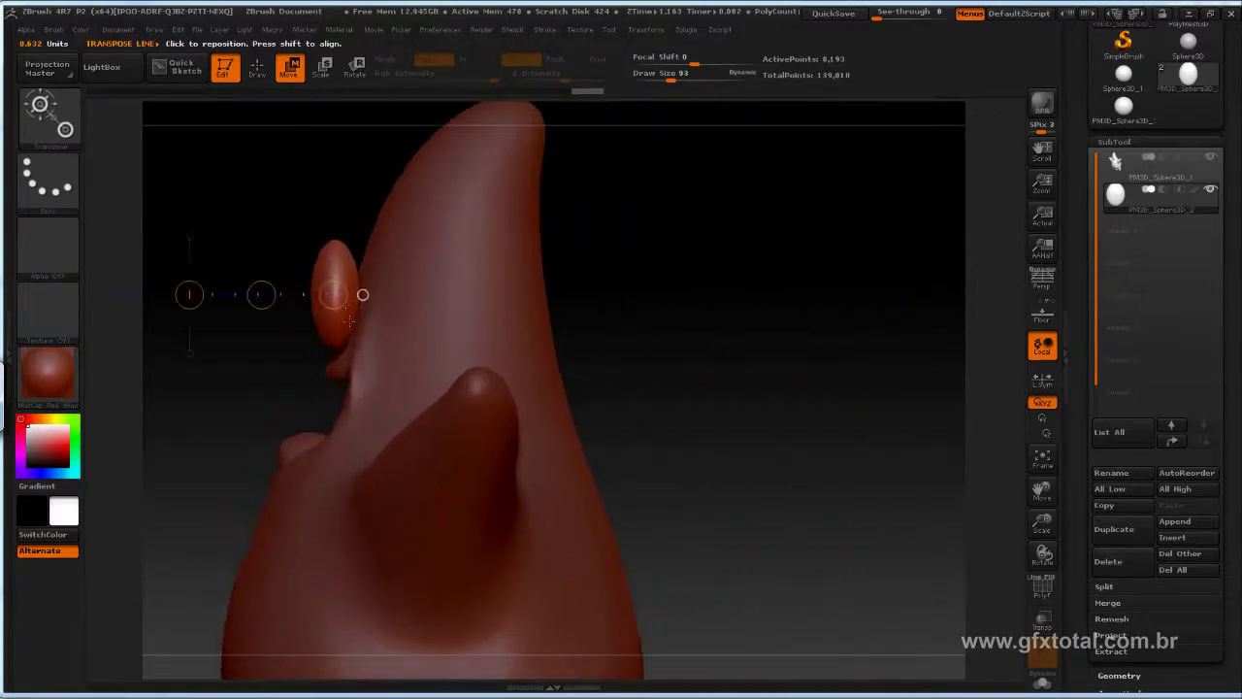
drag(328, 404, 337, 324)
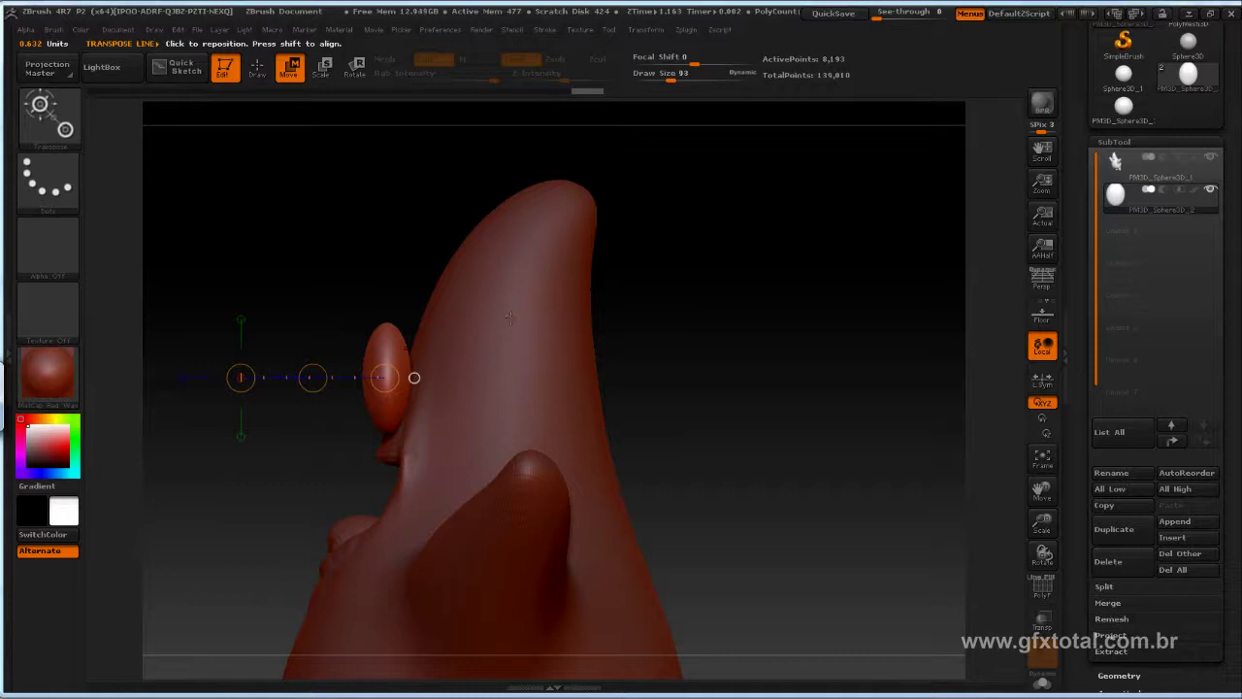
click(1117, 163)
Step: Frame the model and choose the Move brush with an enlarged draw size
drag(777, 291, 603, 342)
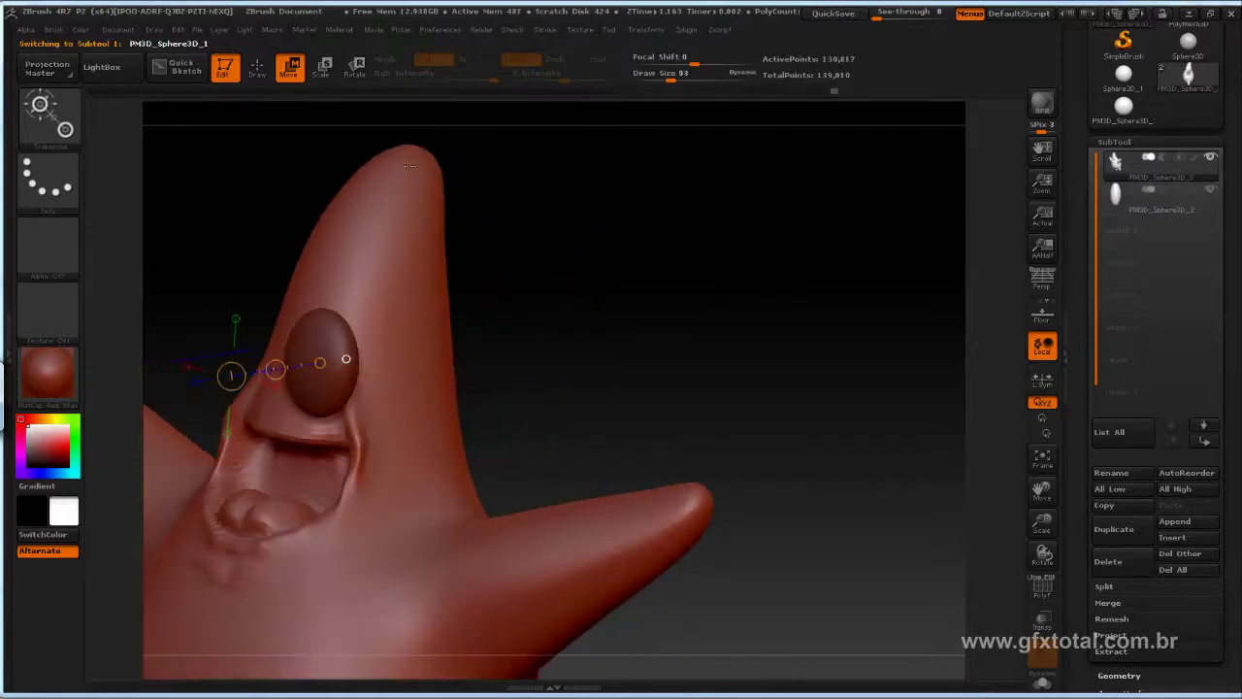
key(q)
key(f)
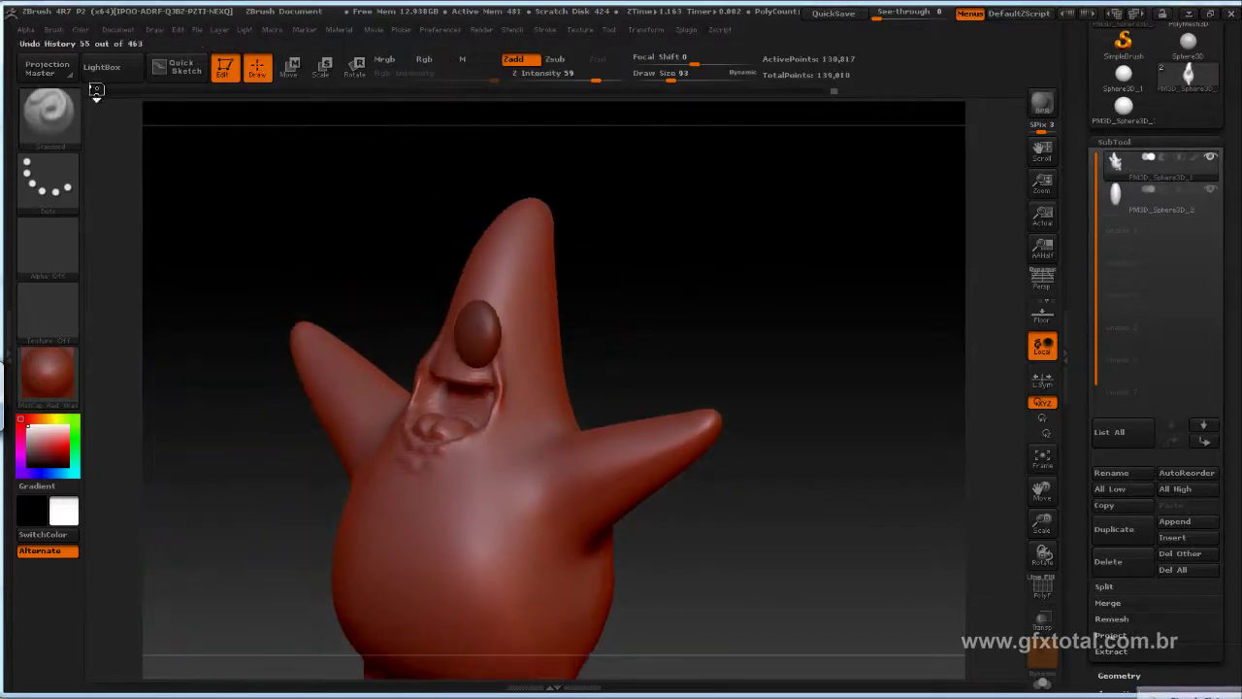
key(b)
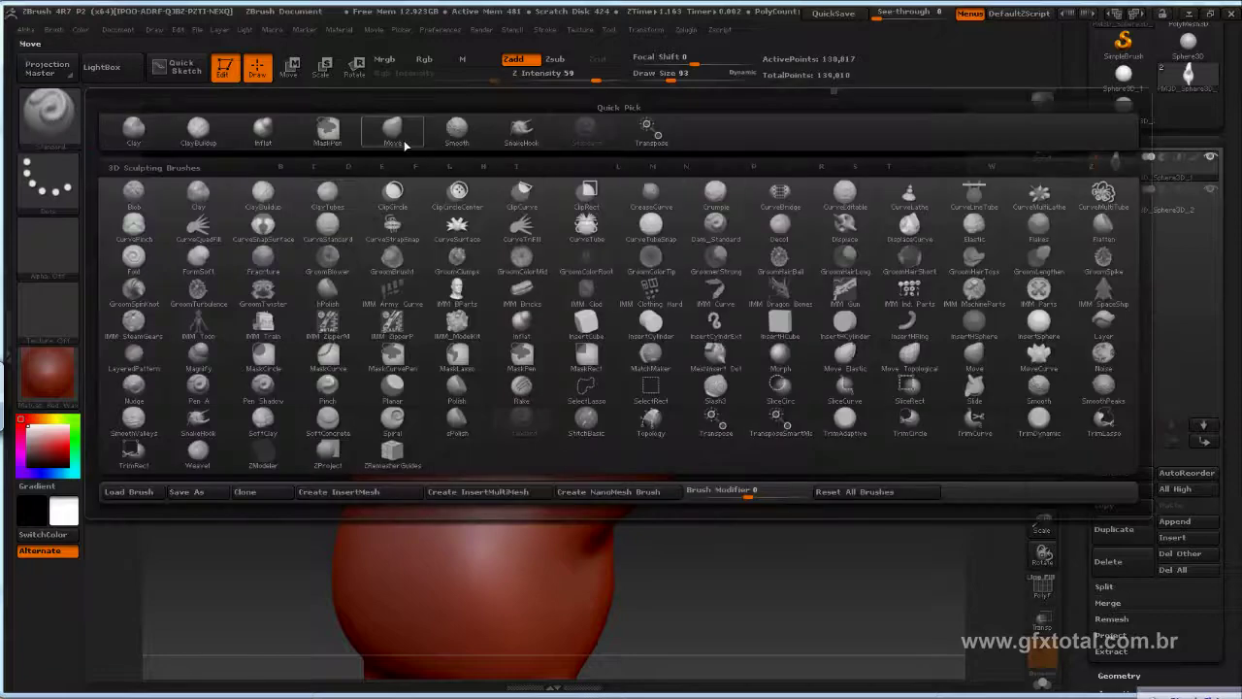
click(406, 143)
key(space)
drag(613, 279, 709, 286)
Step: Pull the back of the head into a hooked tip, set draw size 270, then select the eye subtool
mouse_move(777, 389)
mouse_down()
mouse_move(524, 393)
mouse_move(527, 355)
mouse_up()
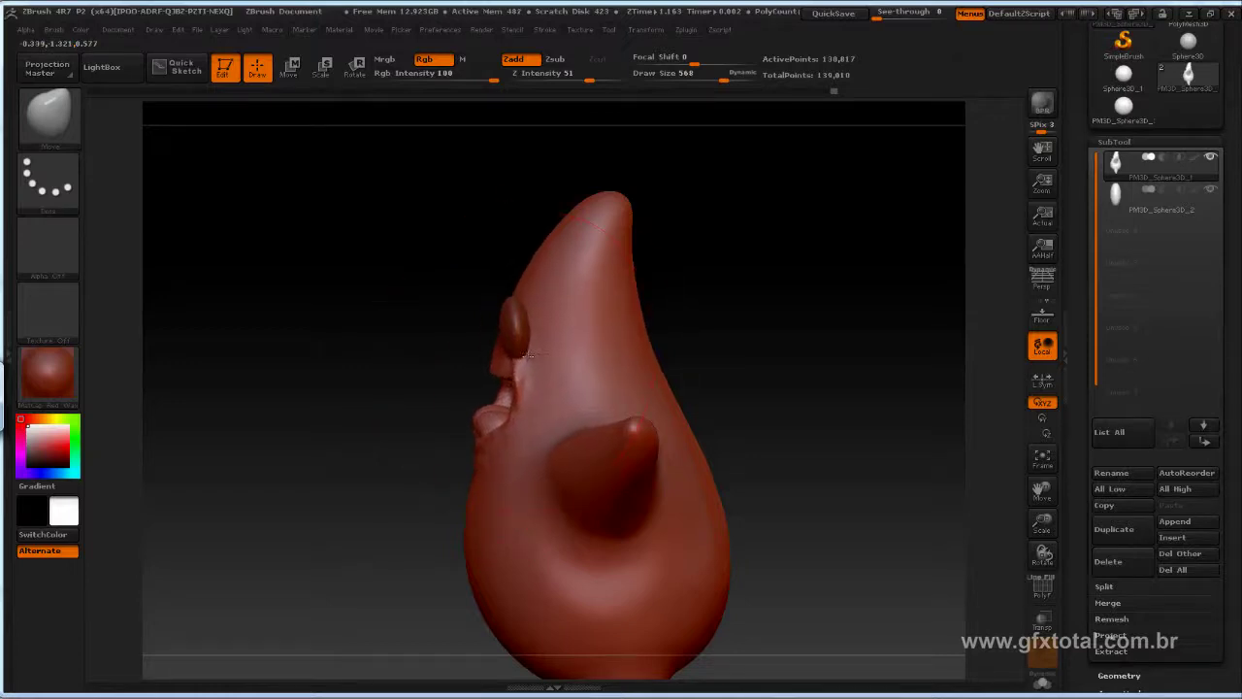
mouse_move(630, 344)
mouse_down()
mouse_move(611, 335)
mouse_move(628, 340)
mouse_up()
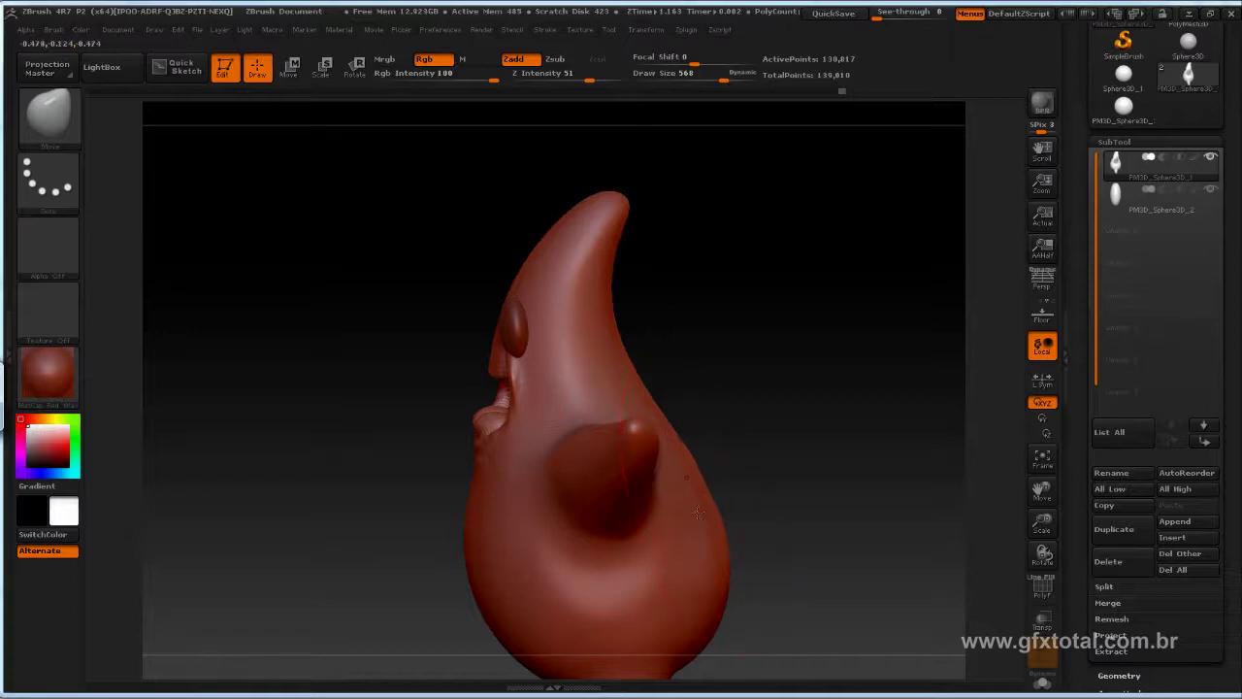
drag(730, 291, 723, 321)
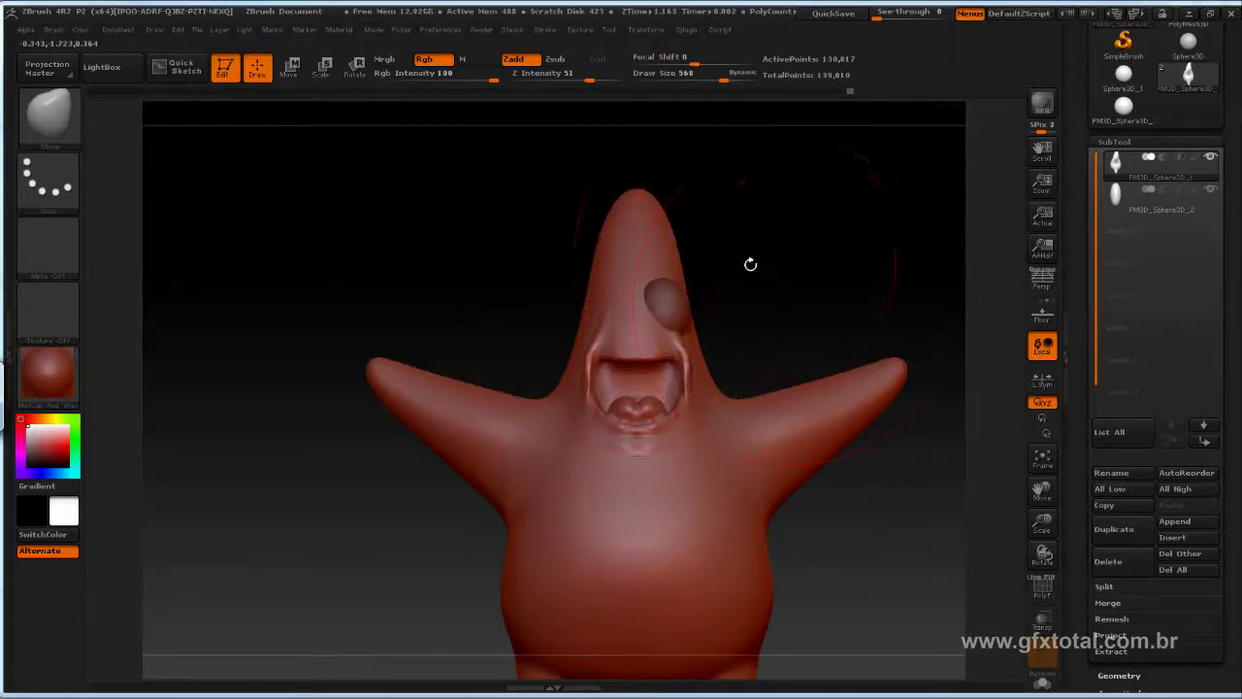
mouse_move(757, 295)
mouse_down()
mouse_move(955, 254)
mouse_move(539, 241)
mouse_up()
key(space)
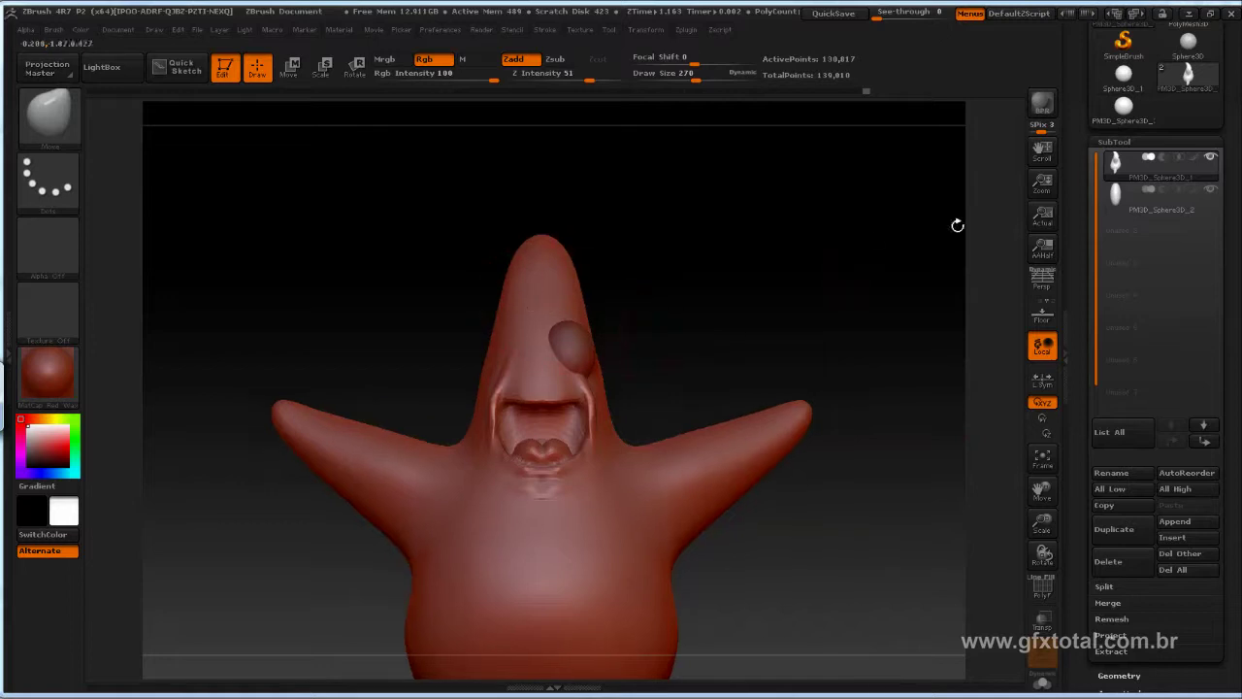
click(1123, 195)
mouse_move(824, 255)
alt+mouse_down()
mouse_move(743, 352)
mouse_move(821, 268)
mouse_move(417, 225)
alt+mouse_up()
Step: Tilt the oval piece up and right, move it left and down, and spin it on its axis
click(301, 65)
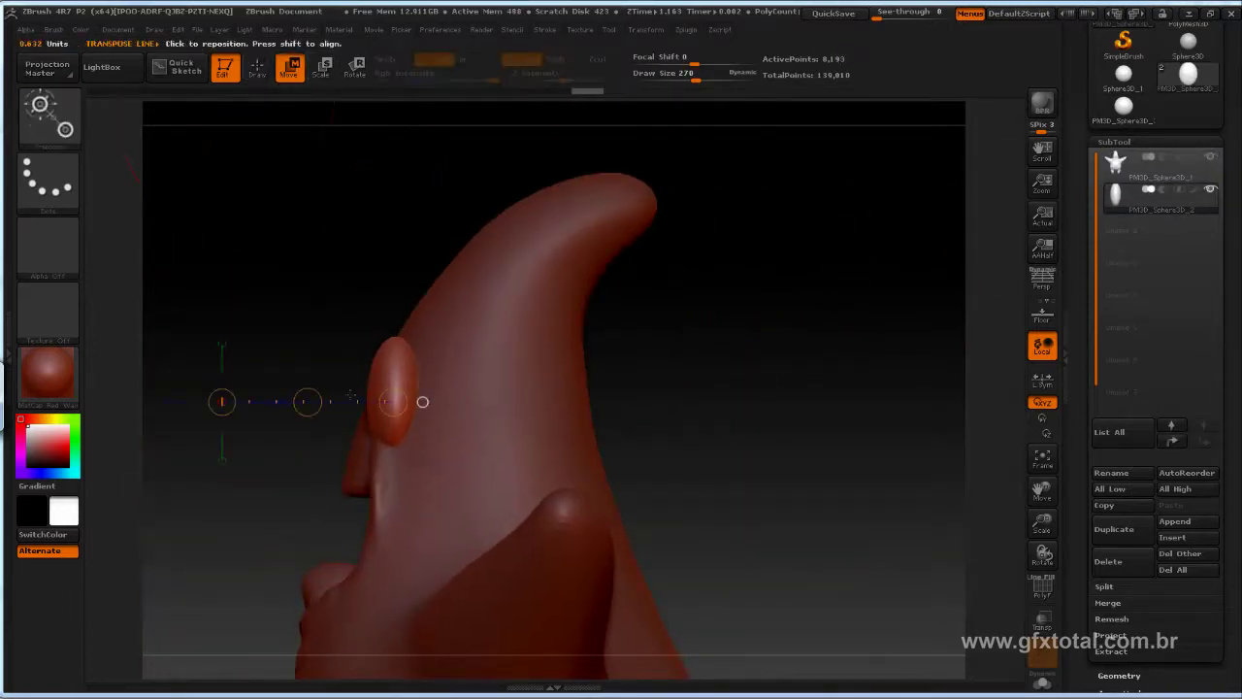
drag(392, 446, 393, 314)
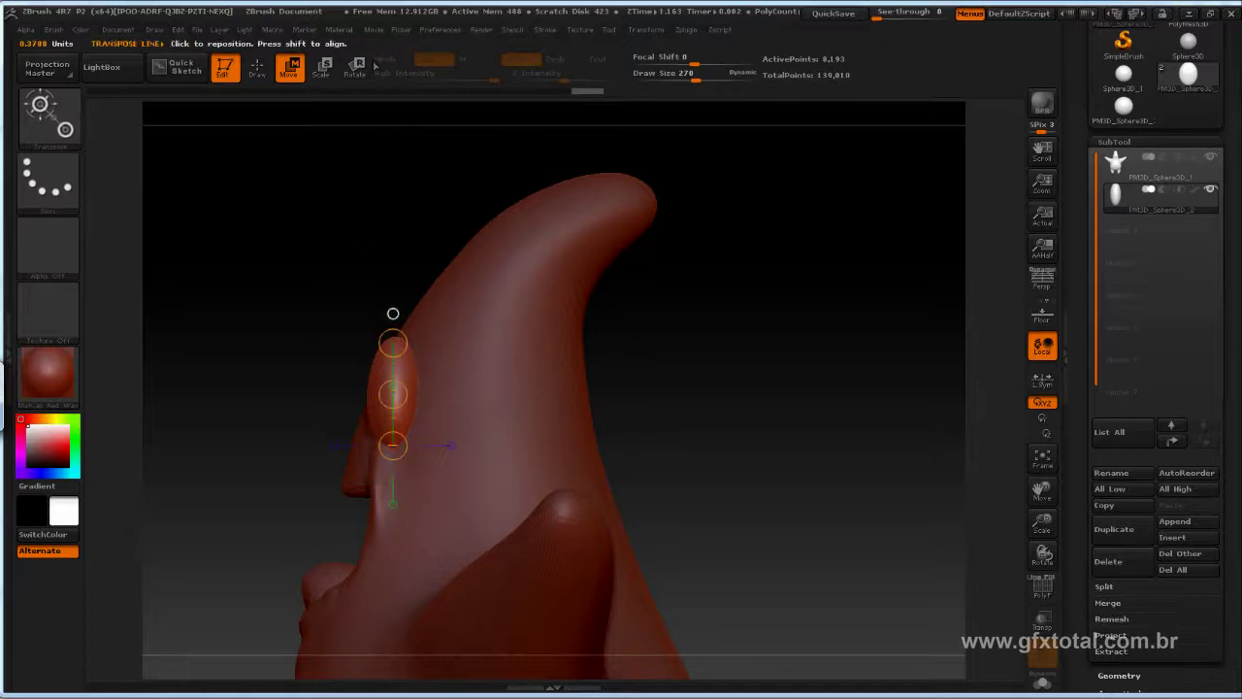
key(r)
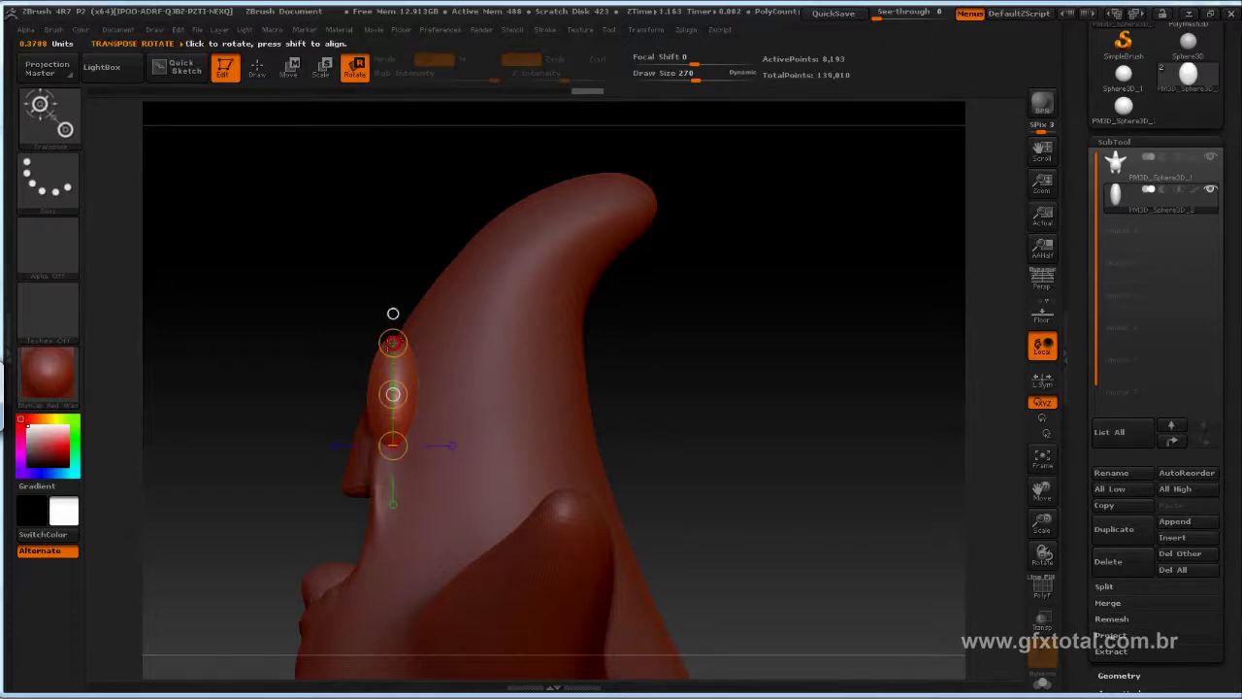
drag(393, 343, 424, 355)
click(290, 69)
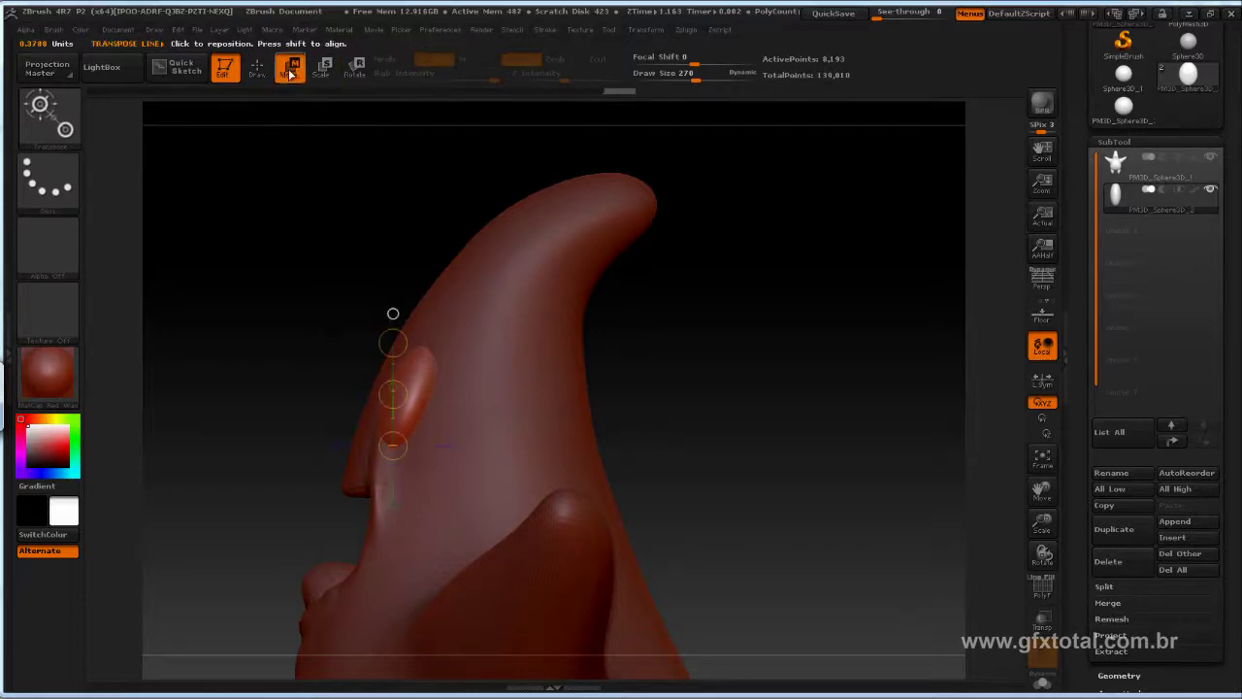
drag(392, 394, 367, 367)
click(356, 69)
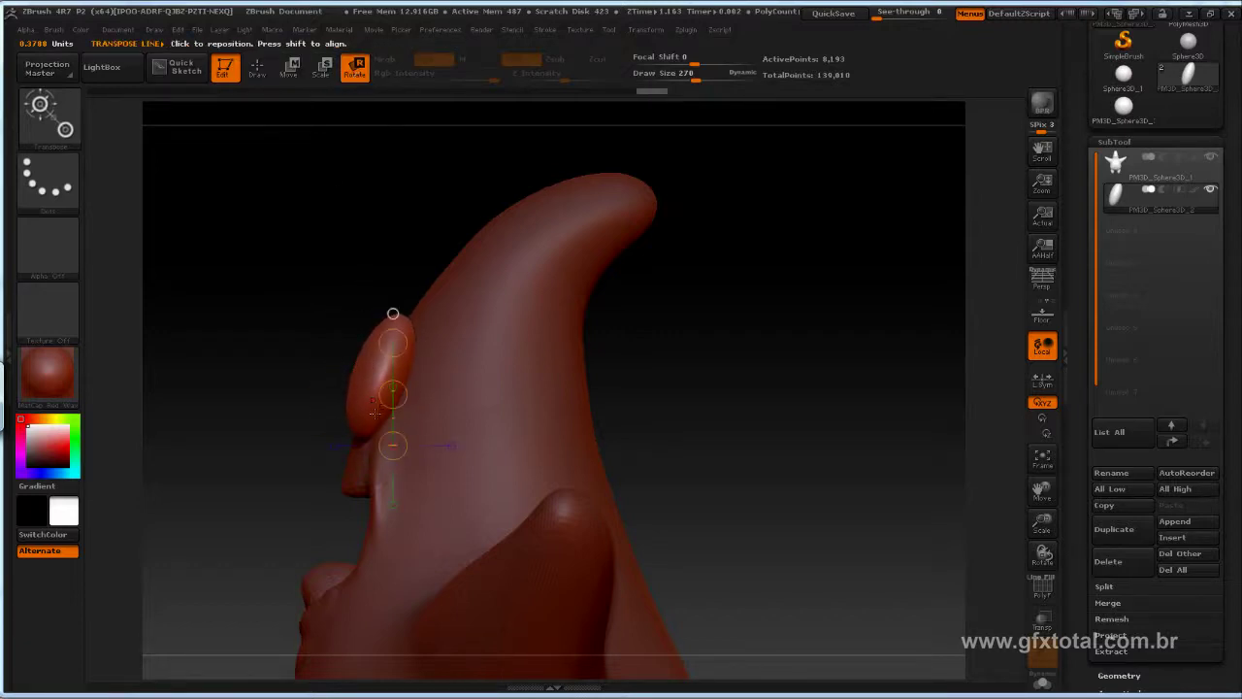
drag(362, 435, 403, 317)
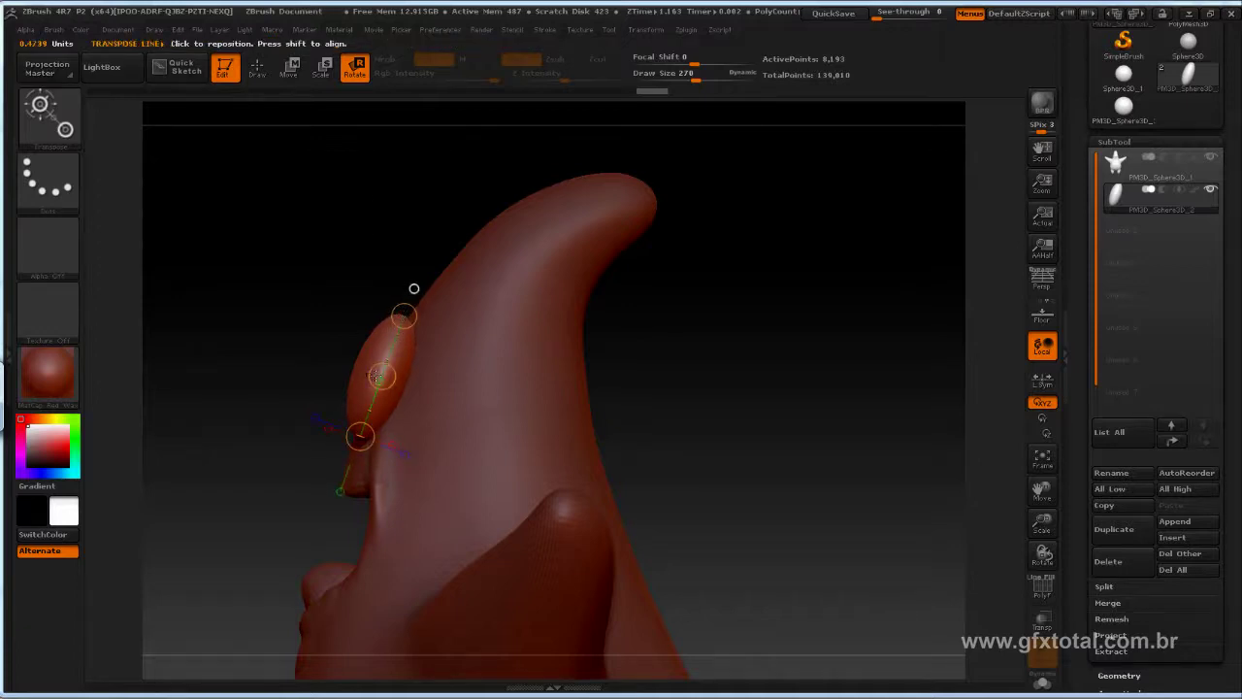
drag(383, 376, 388, 336)
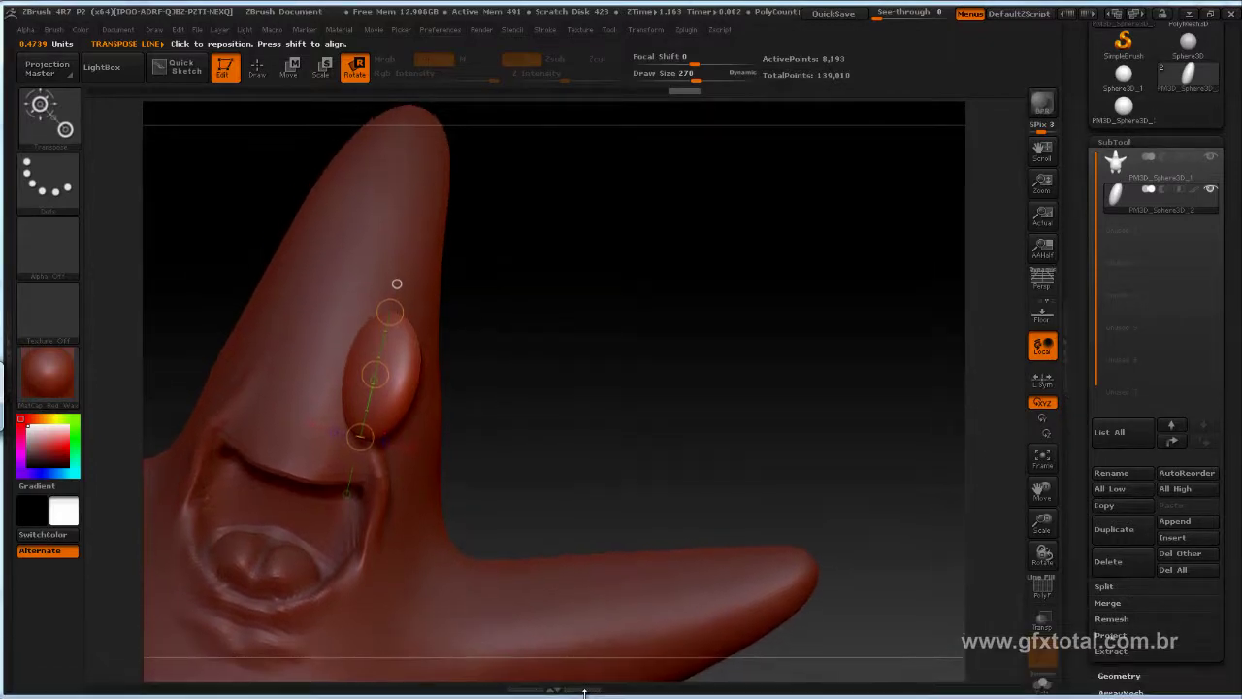
mouse_move(505, 322)
mouse_down()
mouse_move(374, 404)
mouse_move(433, 240)
mouse_up()
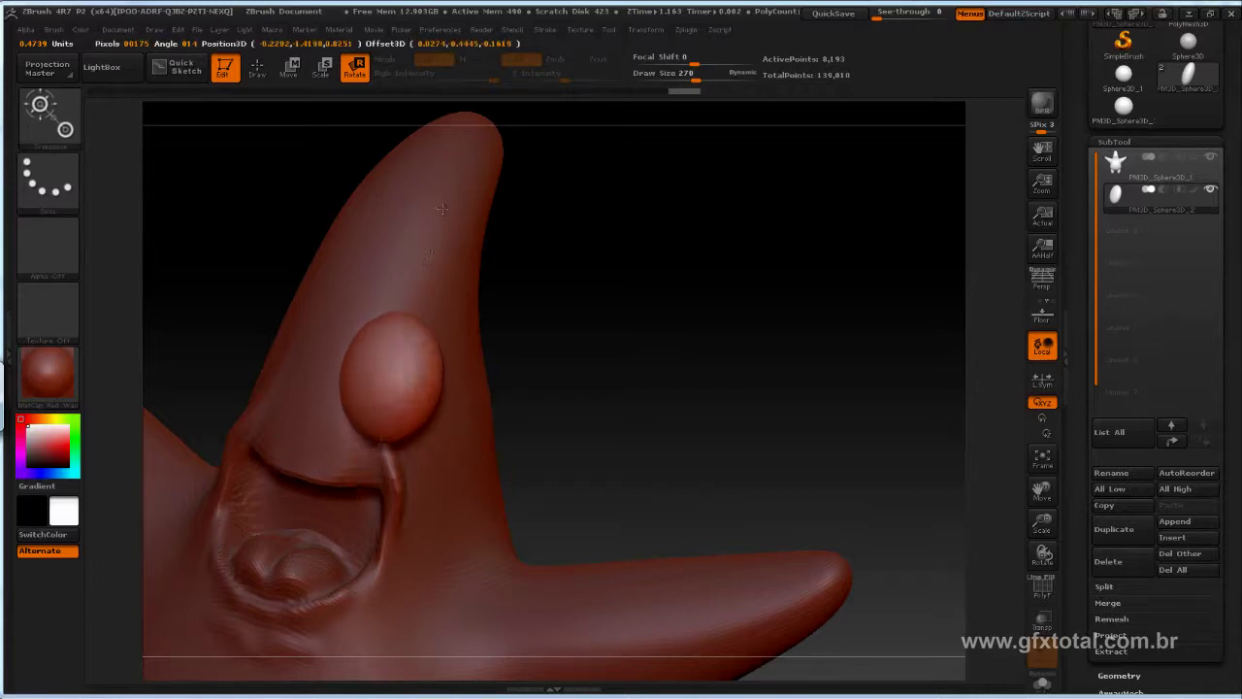
Step: Shift the oval piece right and then back left along horizontal transpose lines
key(w)
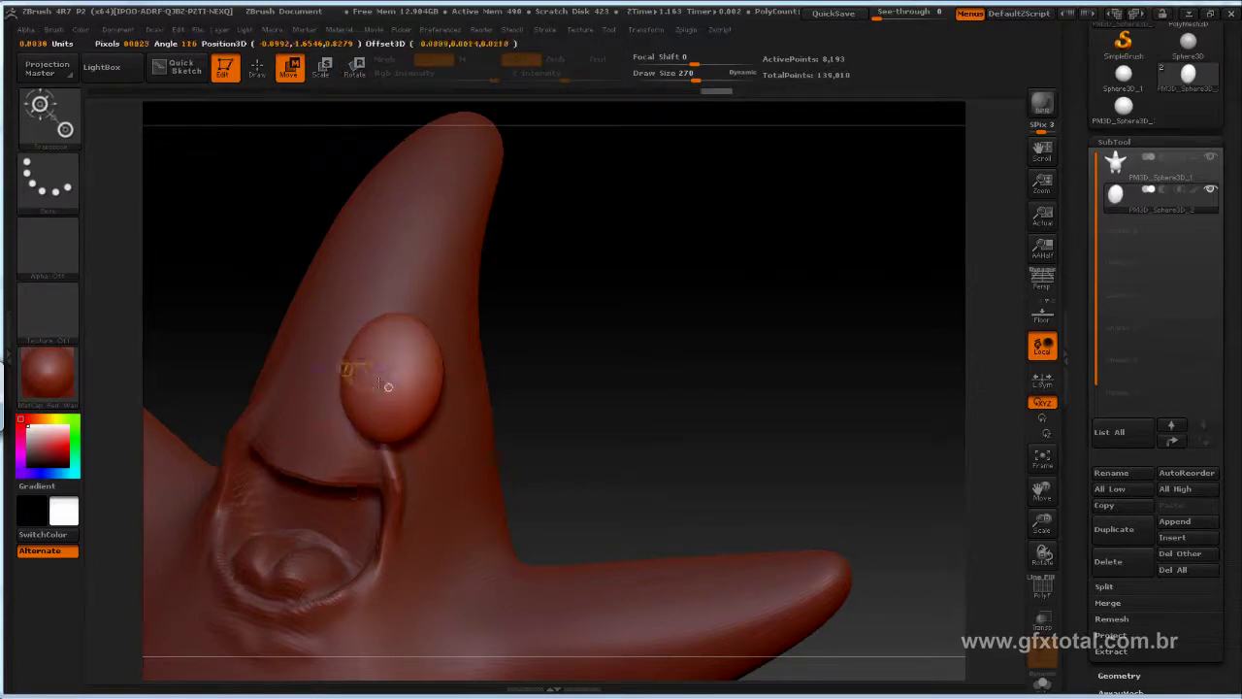
mouse_move(345, 369)
mouse_down()
mouse_move(440, 386)
mouse_move(427, 385)
mouse_up()
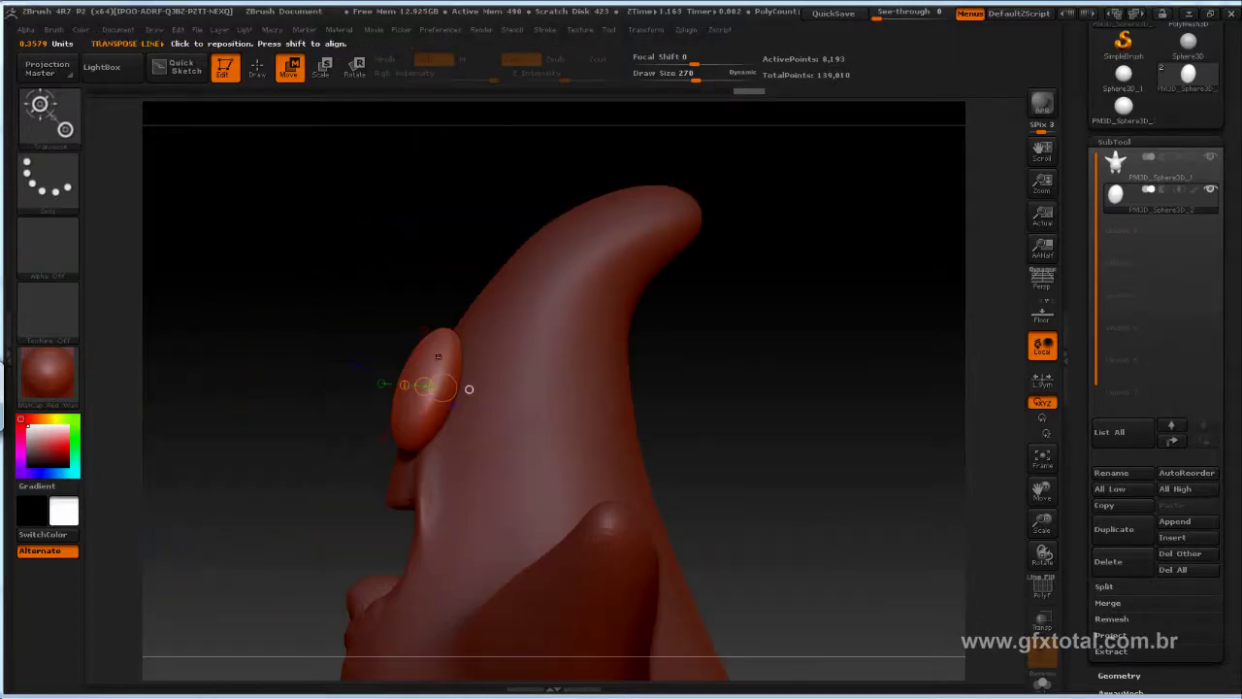
drag(418, 405, 640, 404)
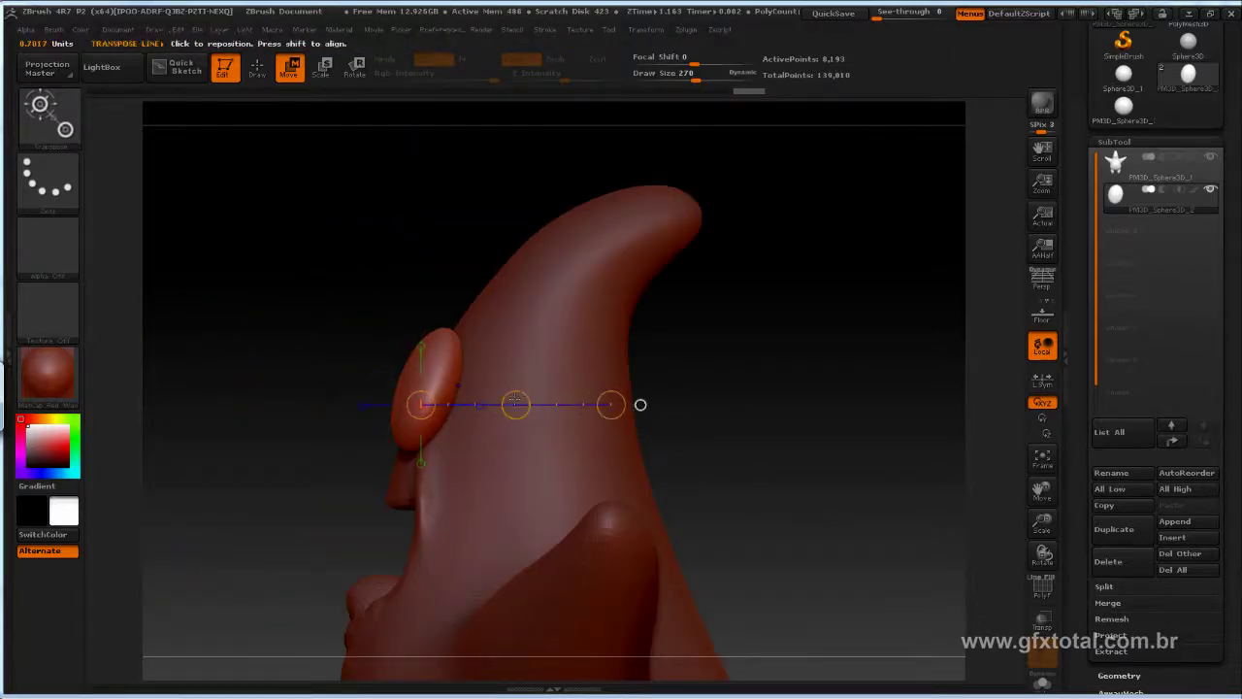
drag(518, 405, 696, 402)
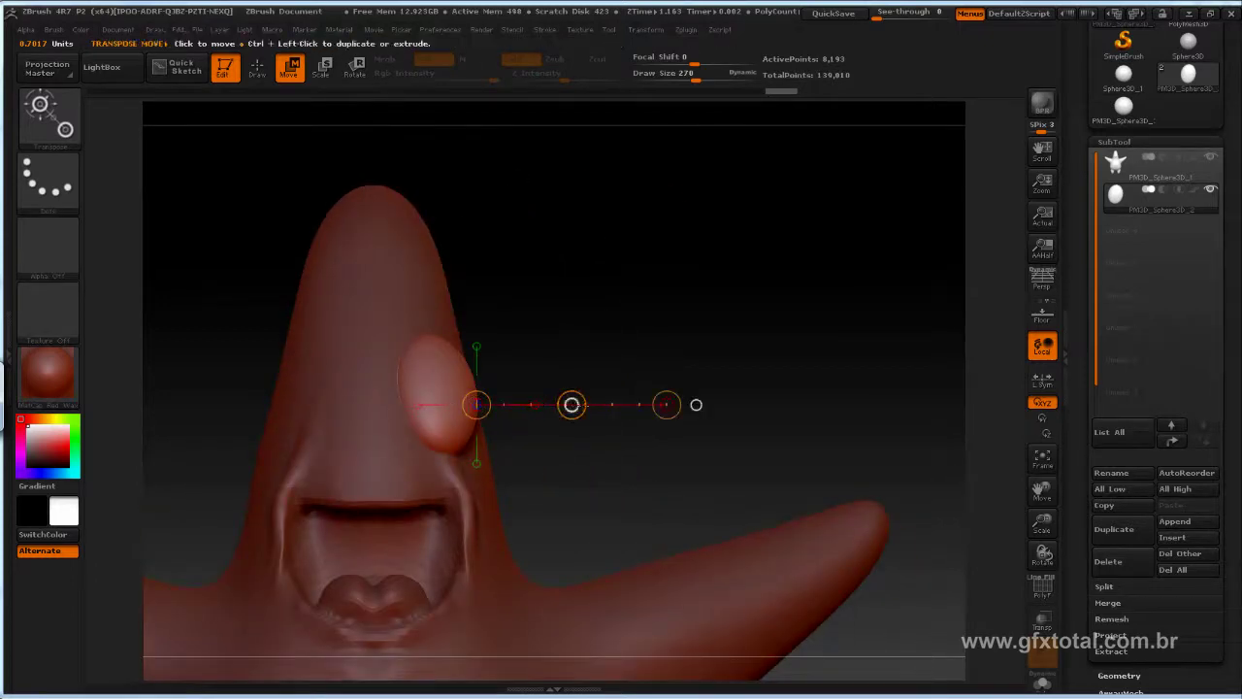
mouse_move(569, 403)
mouse_down()
mouse_move(554, 404)
mouse_move(509, 477)
mouse_up()
drag(409, 428, 640, 405)
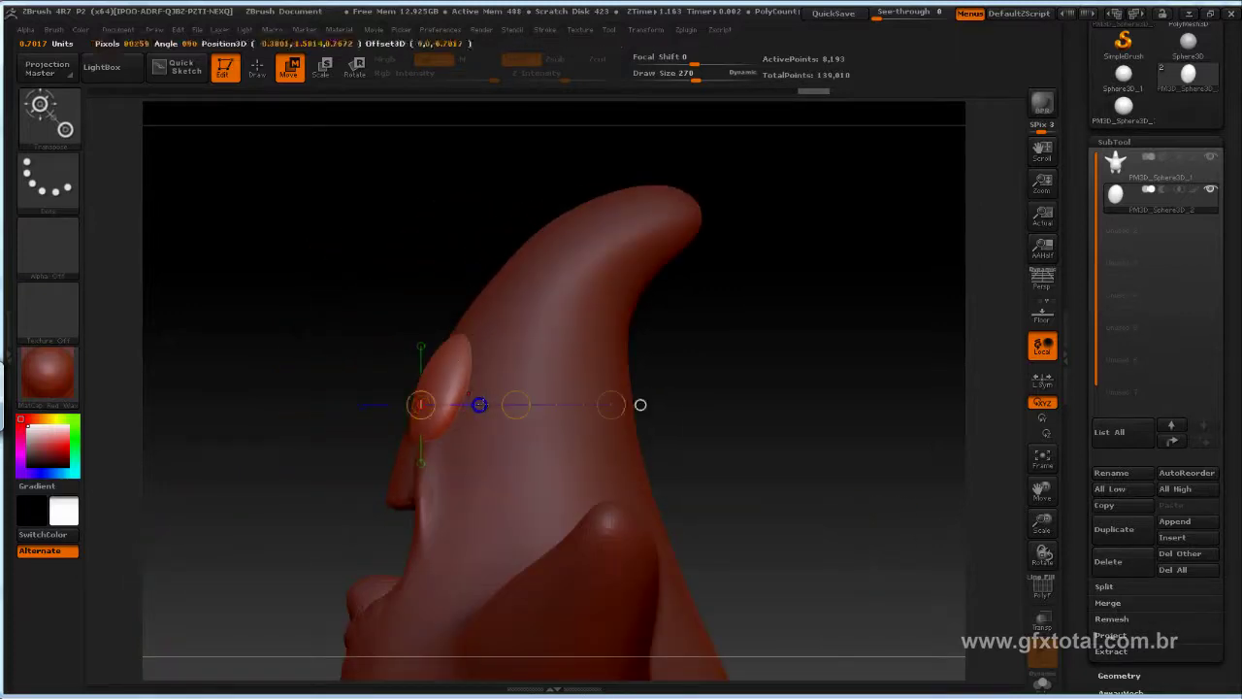
drag(417, 439, 476, 311)
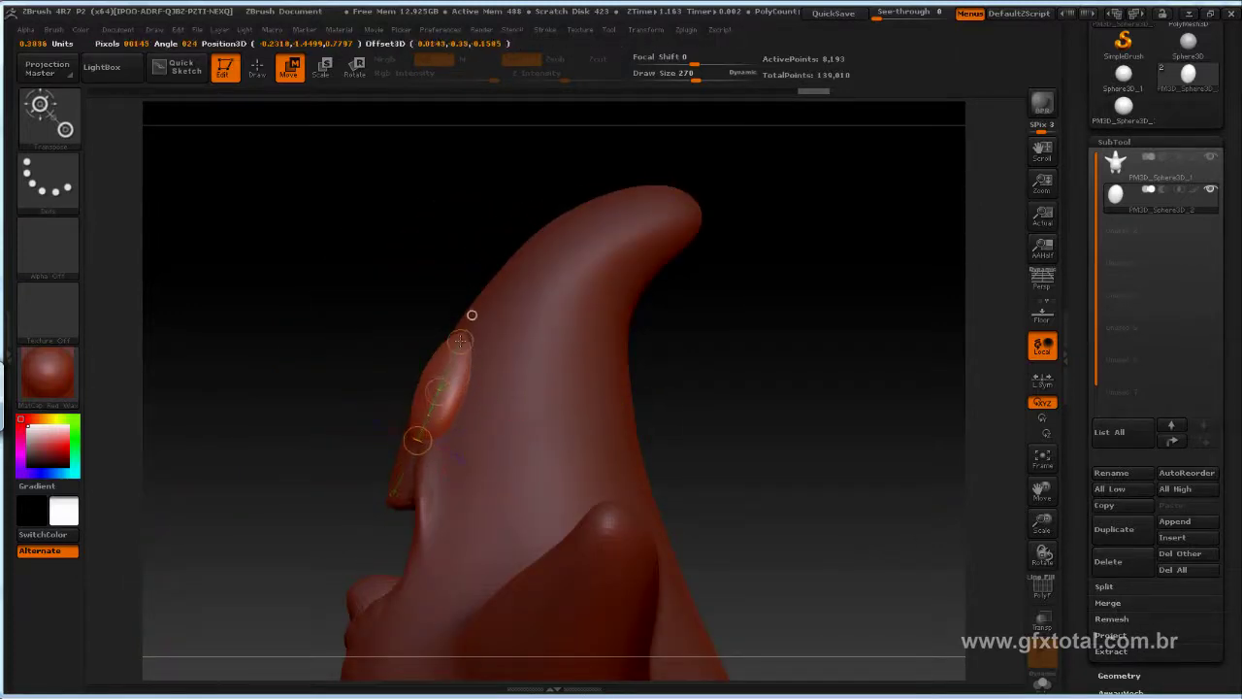
Step: Re-angle the oval piece with Transpose Rotate and nudge it slightly up and right
click(321, 67)
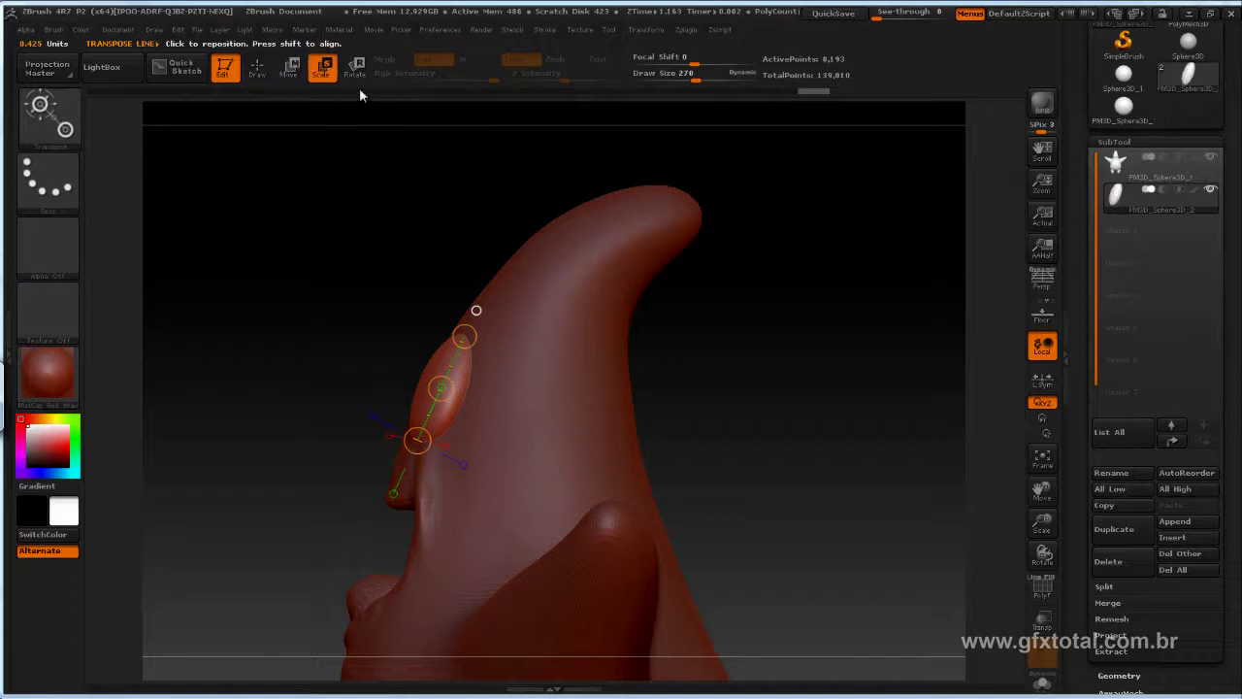
click(355, 66)
drag(477, 310, 446, 379)
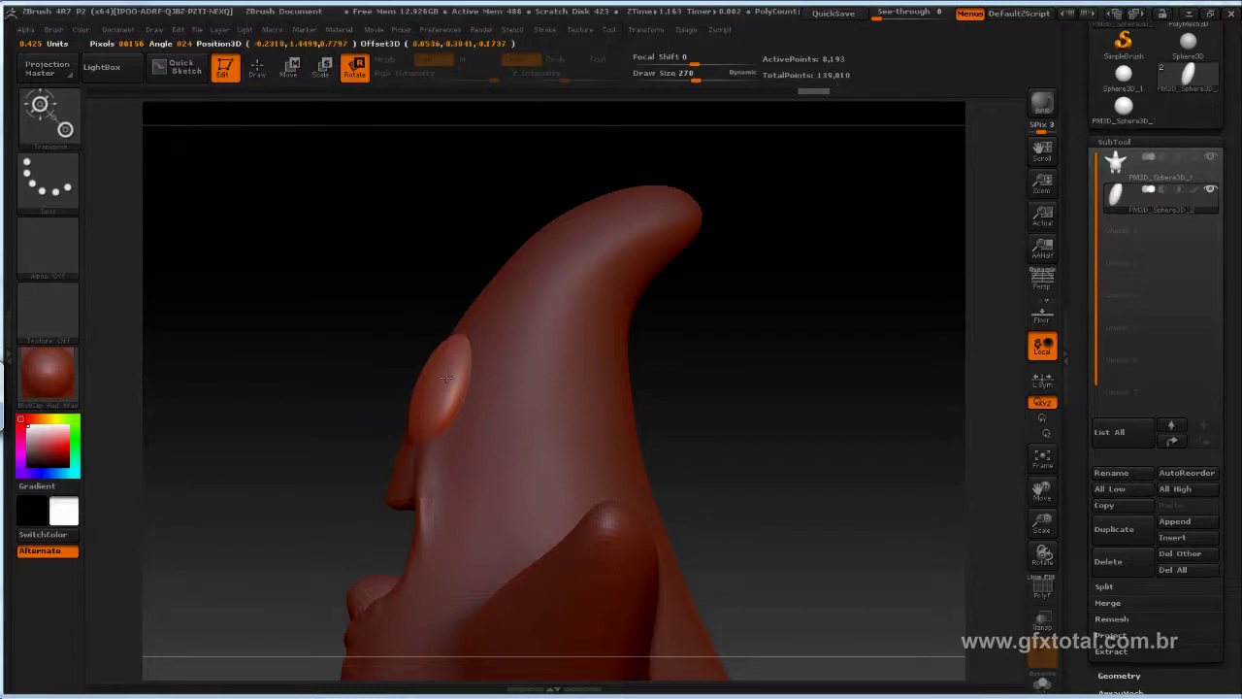
drag(339, 292, 322, 351)
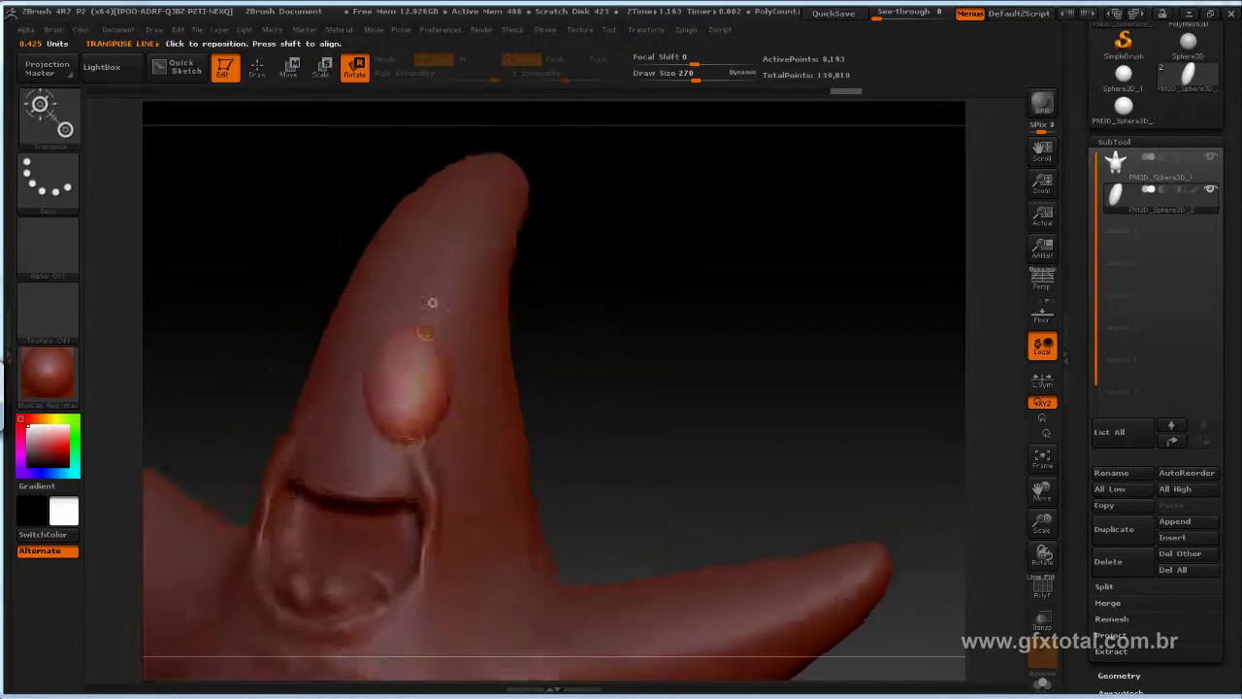
drag(440, 386, 447, 381)
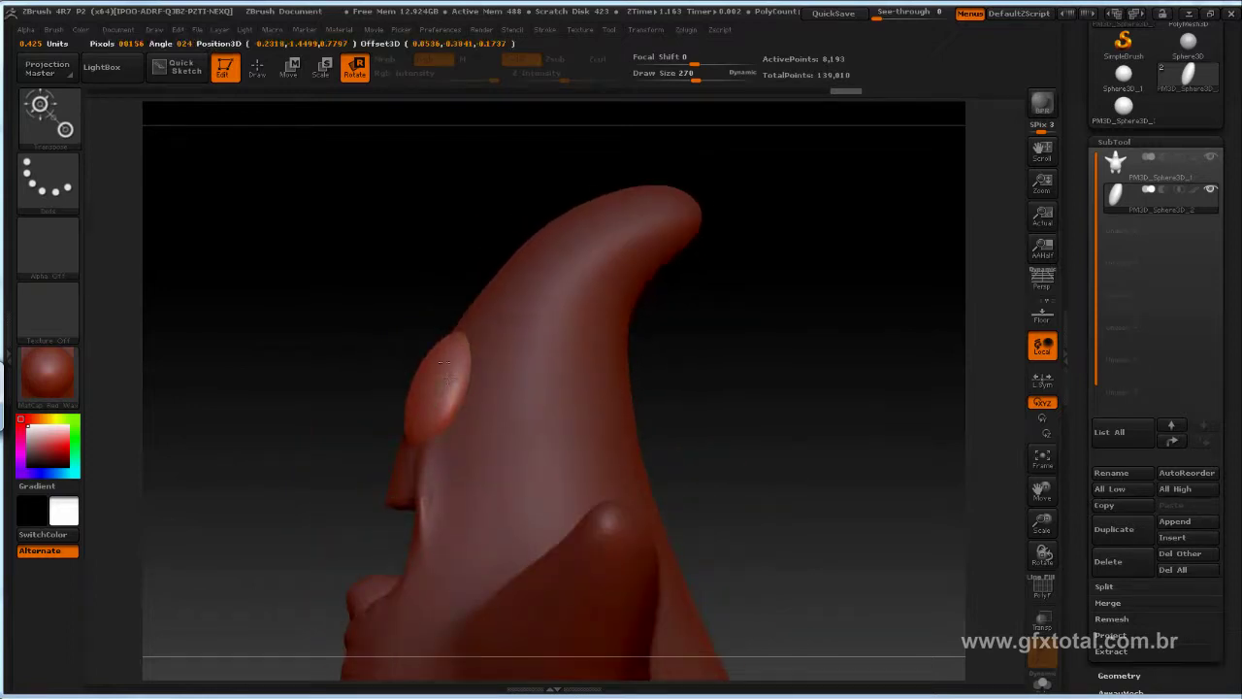
key(w)
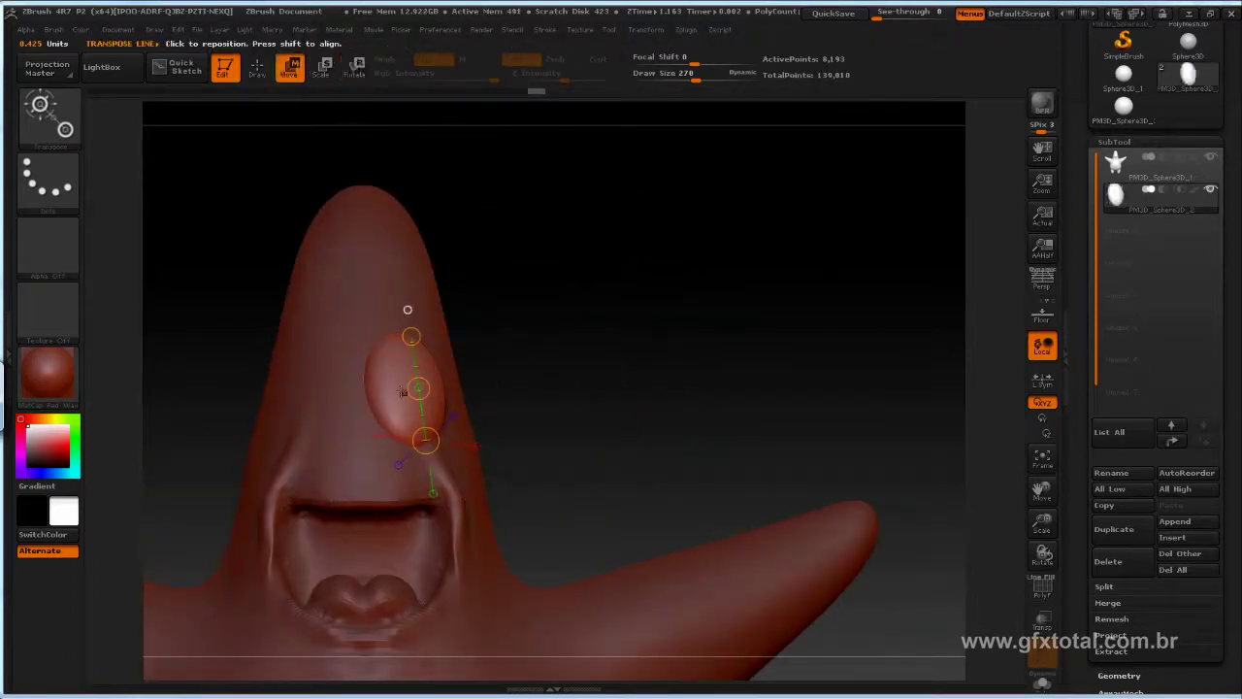
drag(418, 388, 425, 389)
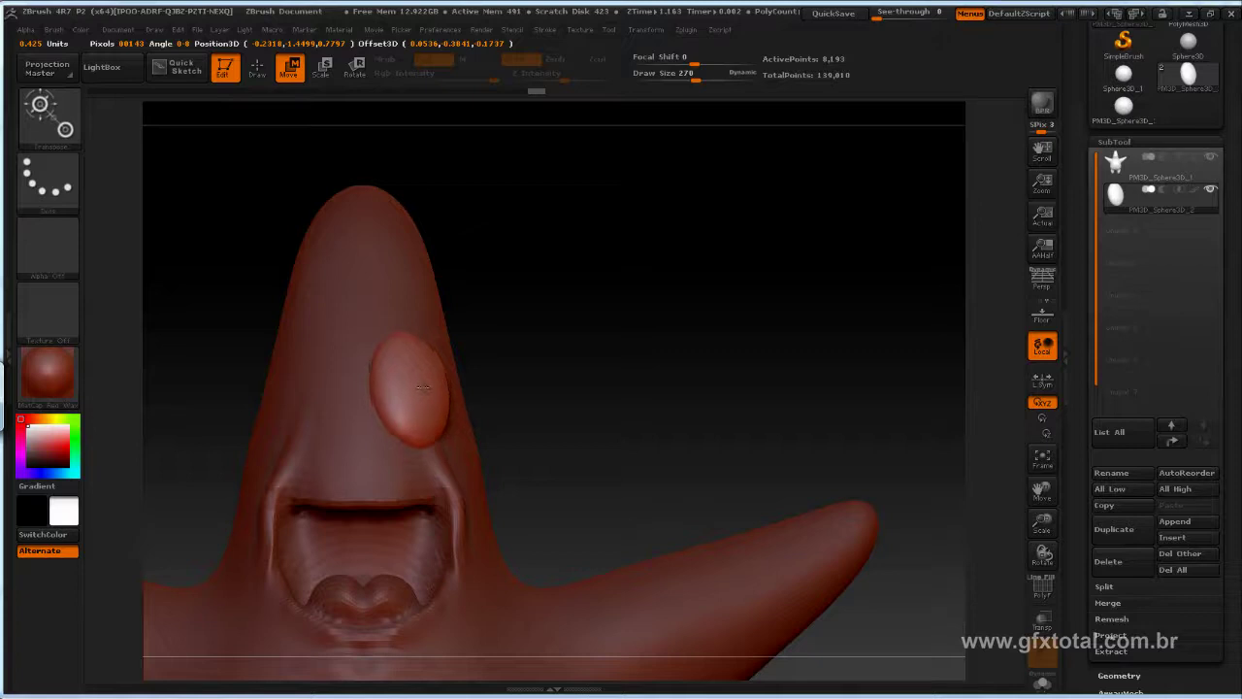
drag(418, 432, 411, 310)
mouse_move(513, 369)
mouse_down()
mouse_move(600, 383)
mouse_move(606, 304)
mouse_up()
Step: Apply Mirror And Weld under Geometry > Modify Topology to copy the eye across the face
click(257, 66)
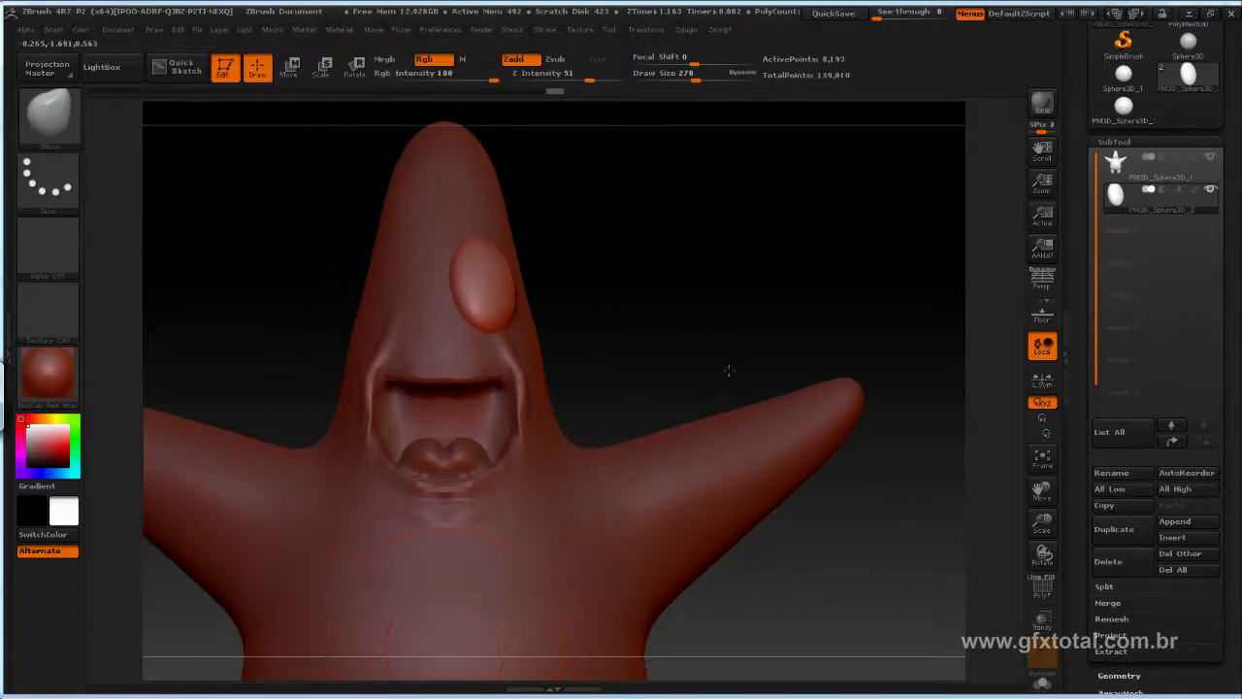
drag(730, 338, 955, 328)
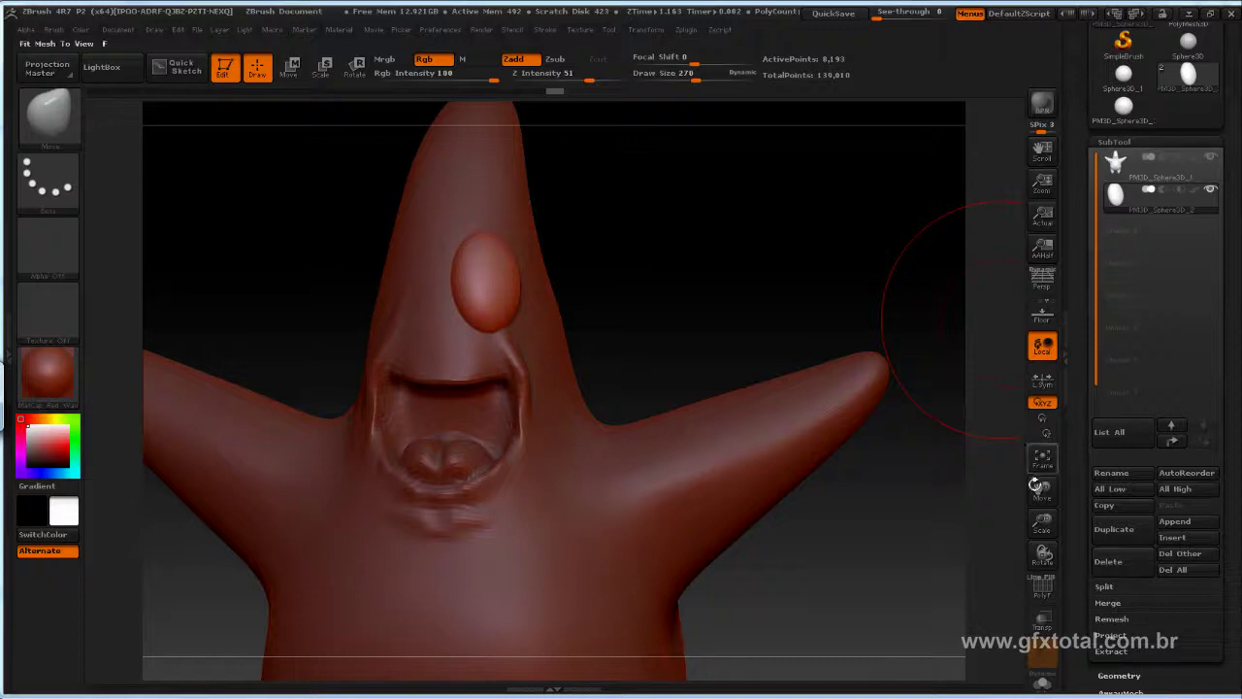
mouse_move(1089, 575)
mouse_down()
mouse_move(1160, 418)
mouse_move(1180, 473)
mouse_up()
click(1119, 339)
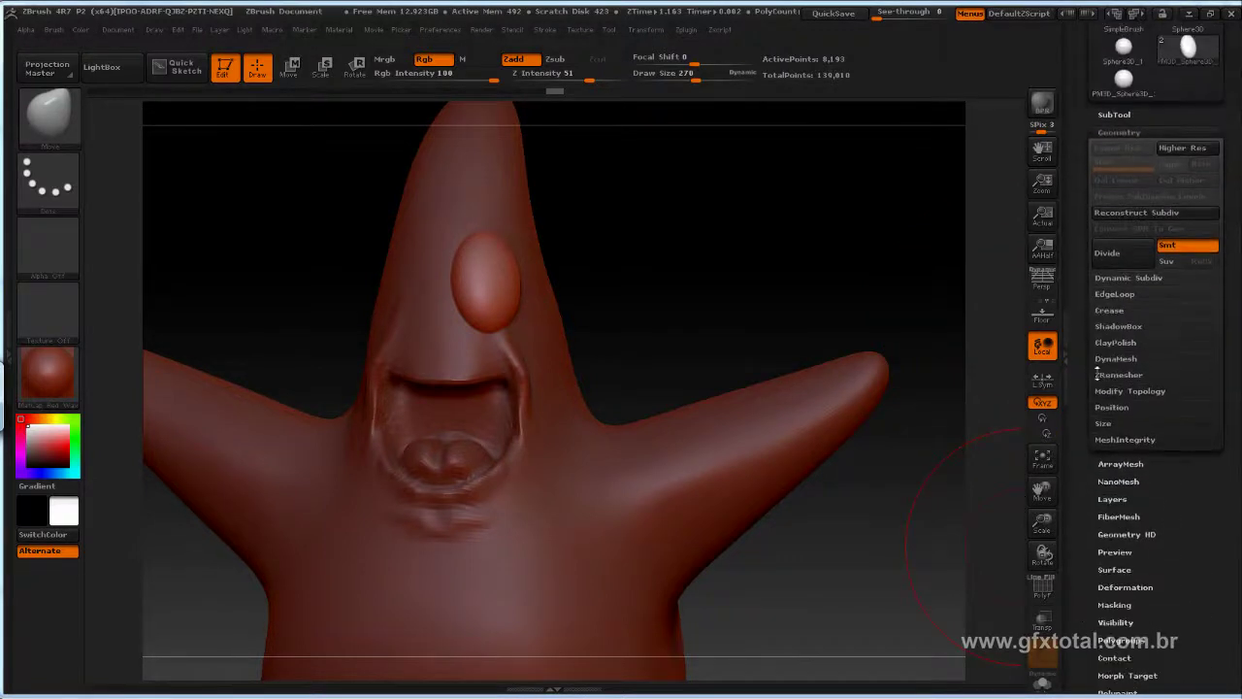
click(1141, 392)
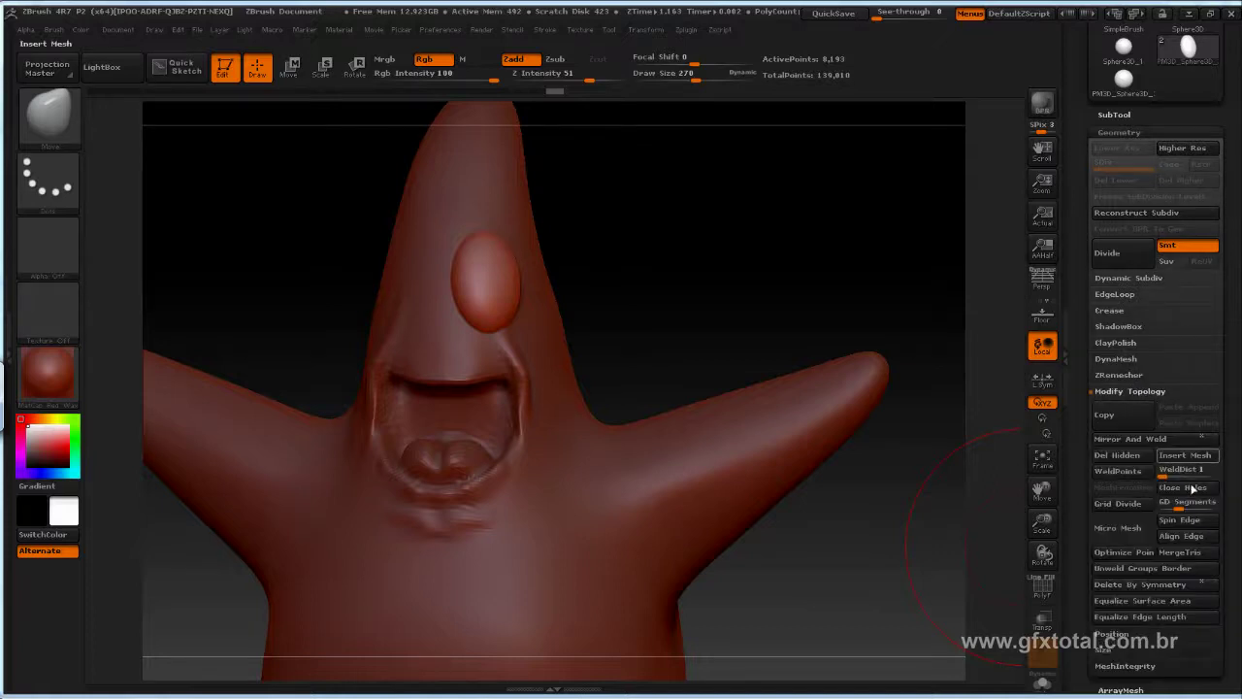
click(1146, 439)
mouse_move(959, 371)
mouse_down()
mouse_move(773, 281)
mouse_move(582, 278)
mouse_up()
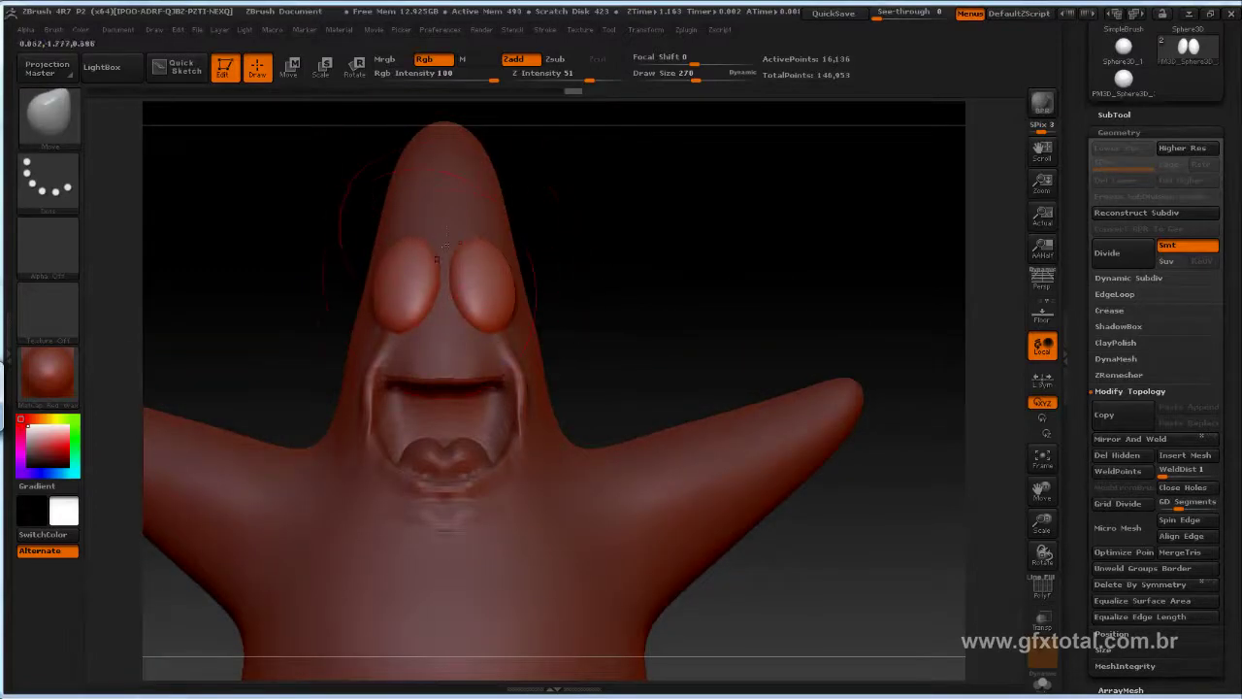
Step: Undo the mirror so only one eye remains
key(ctrl+z)
click(296, 69)
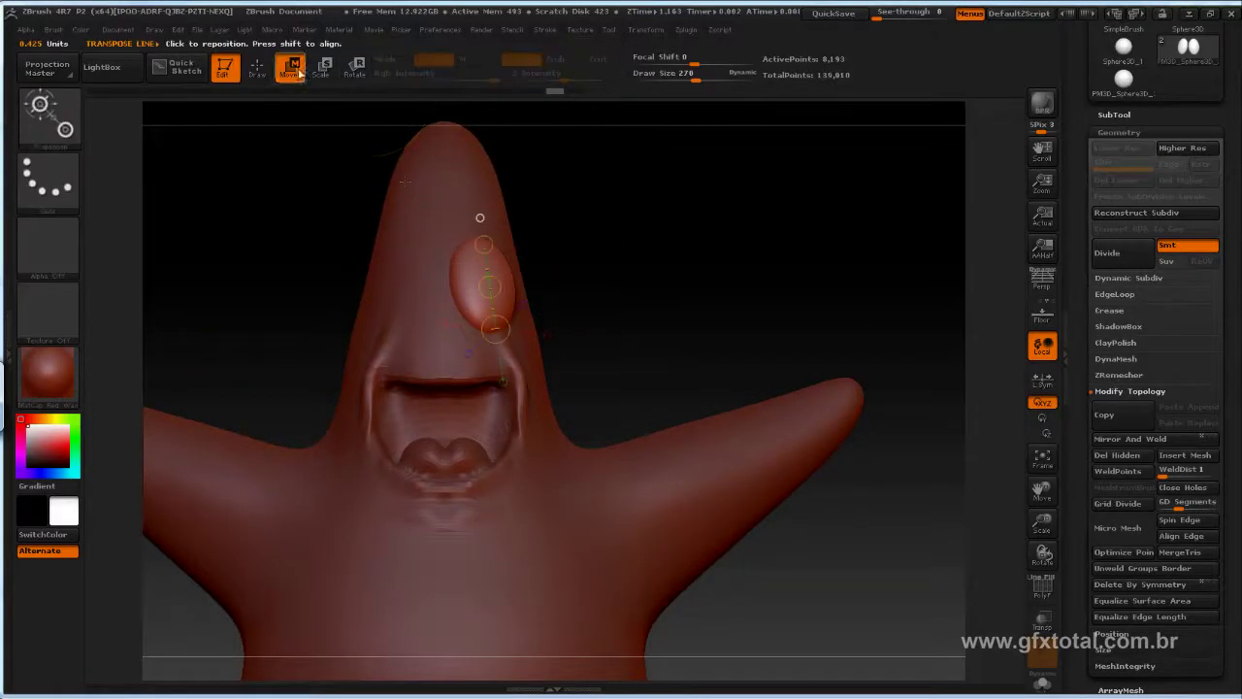
drag(475, 278, 656, 278)
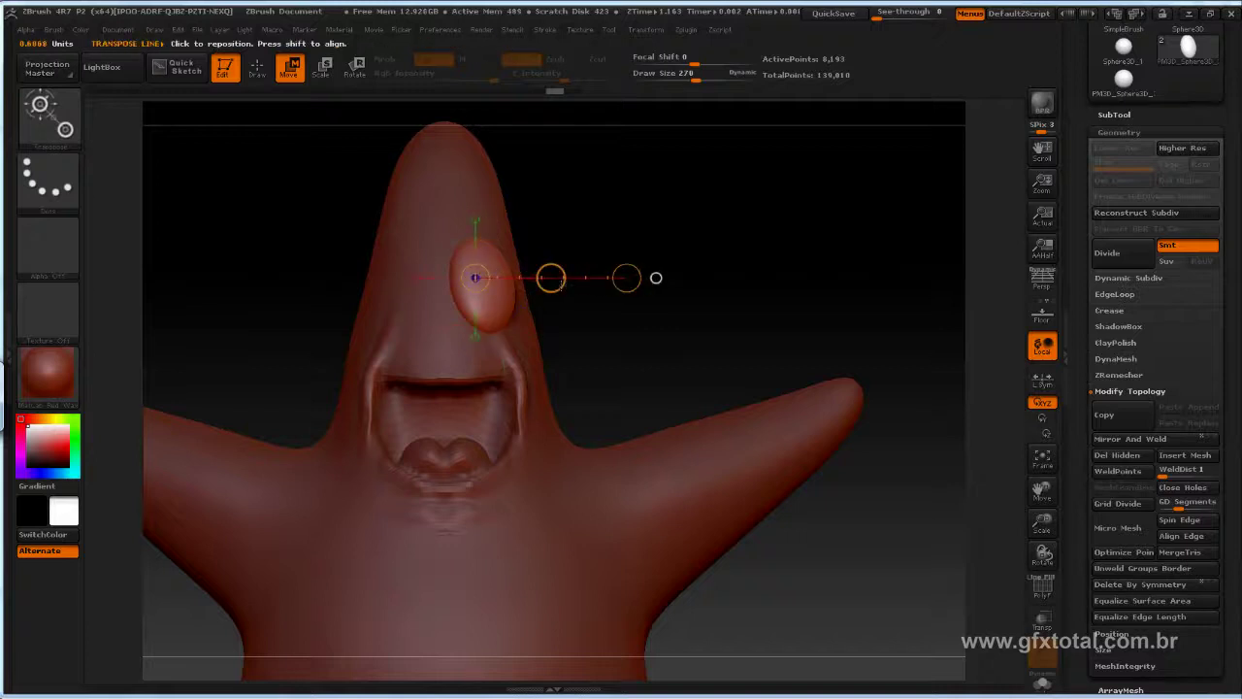
drag(549, 280, 449, 278)
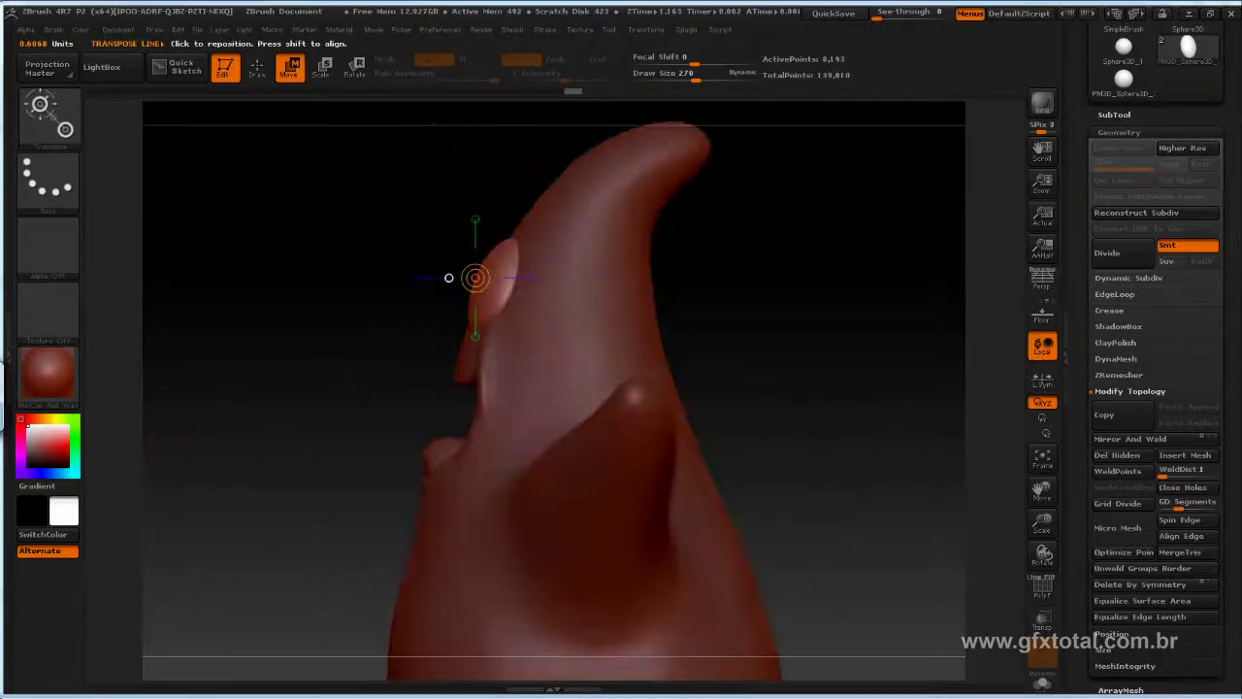
Step: Tilt the eye against the head, reposition it, and compare with the Patrick Star reference
click(355, 68)
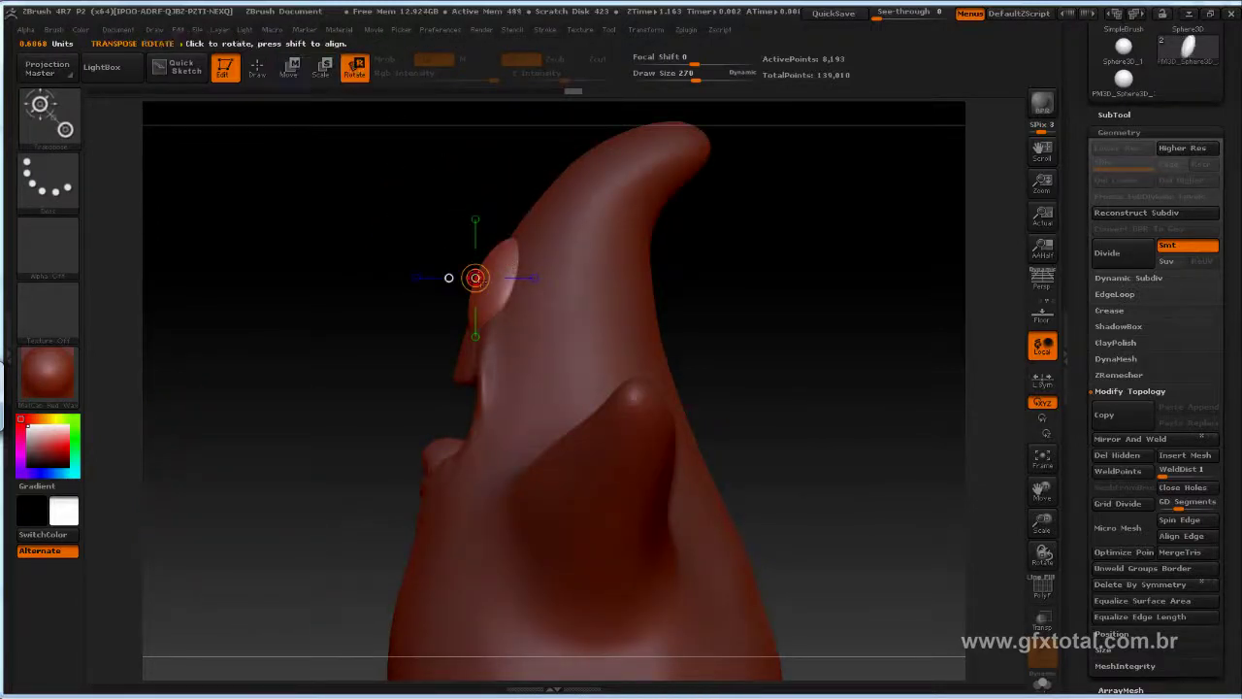
drag(482, 322, 521, 225)
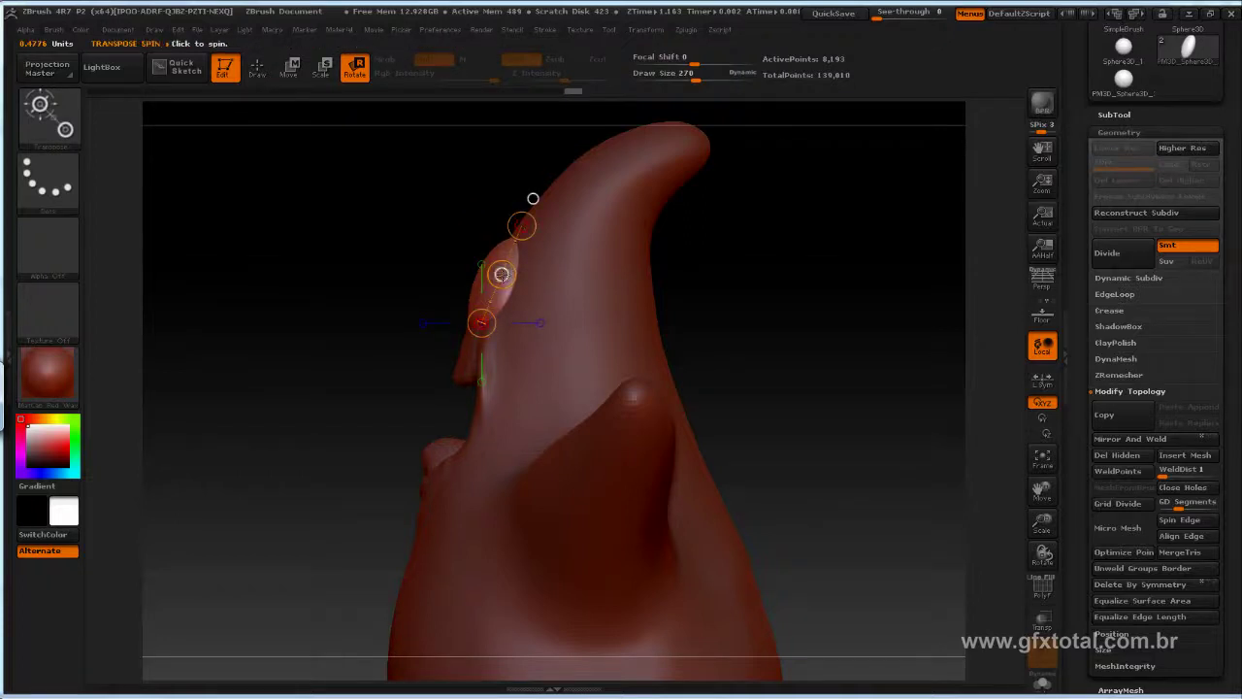
drag(501, 275, 413, 164)
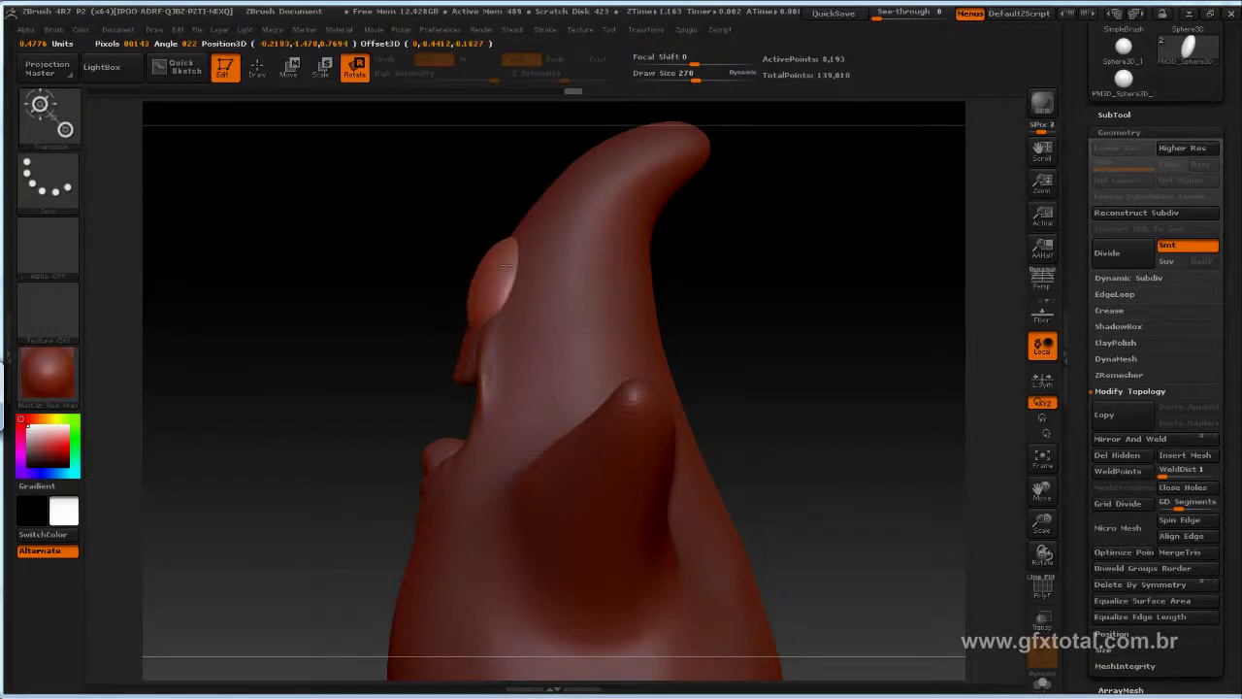
click(291, 70)
drag(501, 275, 493, 274)
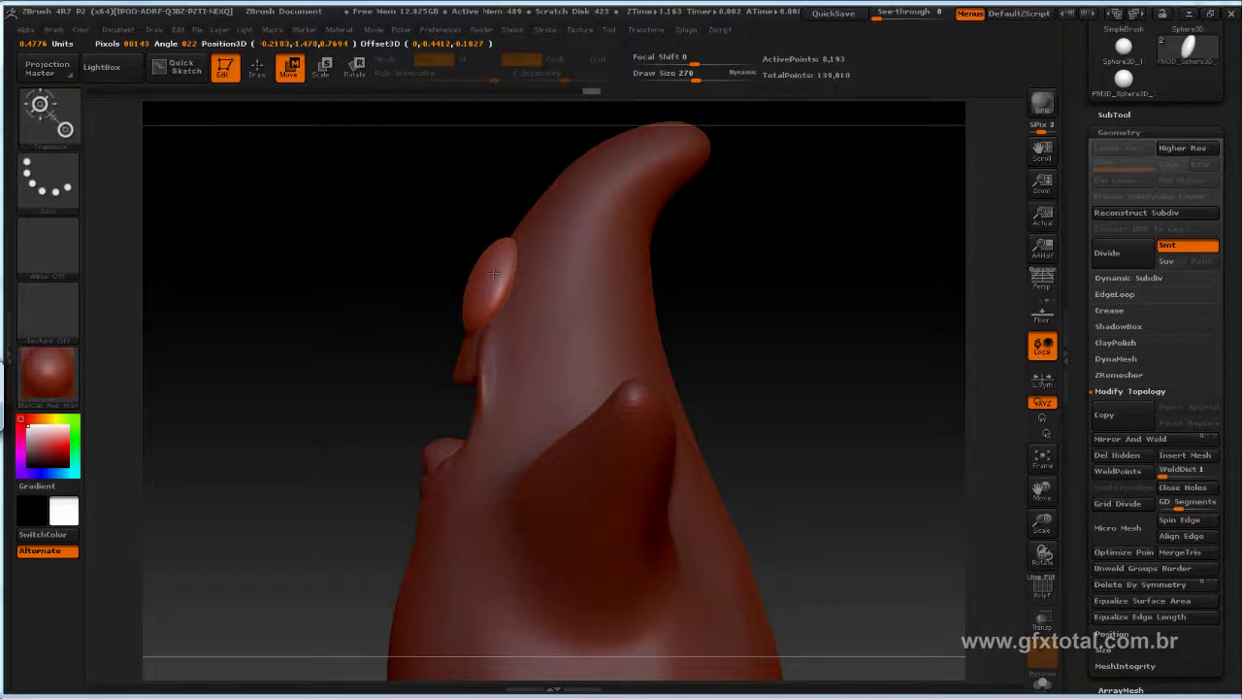
drag(356, 291, 422, 306)
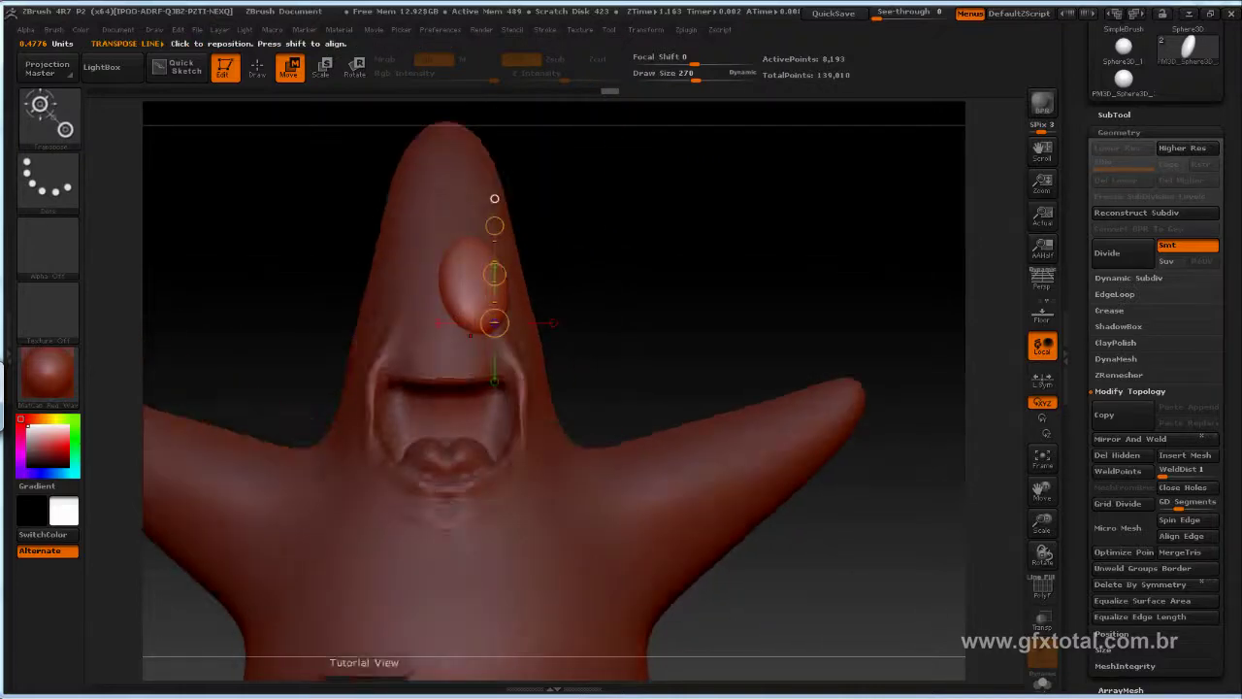
key(alt+Tab)
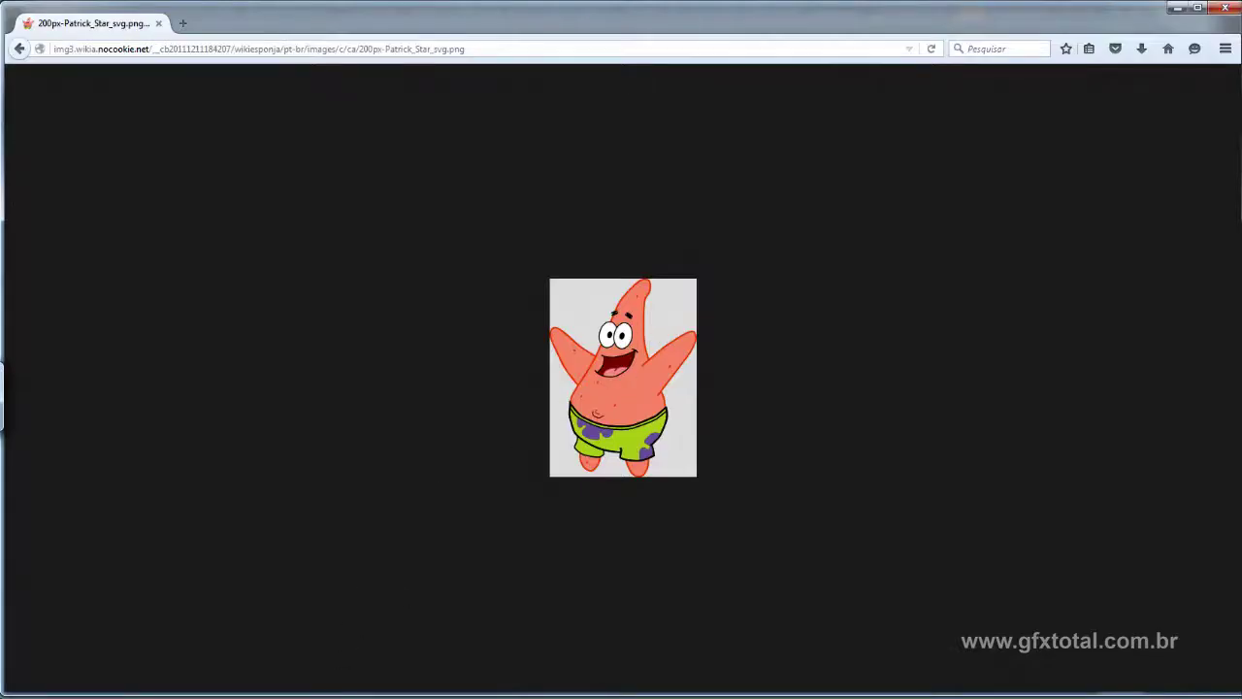
key(alt+Tab)
drag(697, 310, 647, 310)
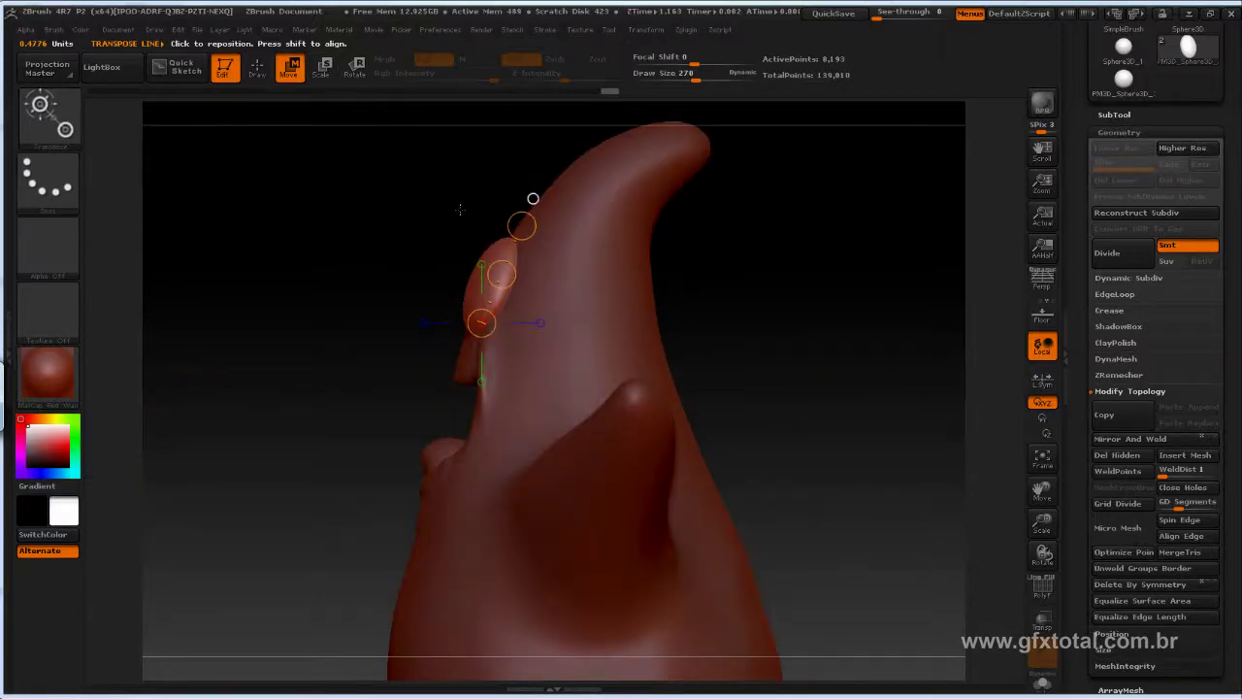
Step: Slide the eye along its line, test a mirrored copy, then undo it
drag(501, 275, 466, 275)
click(258, 66)
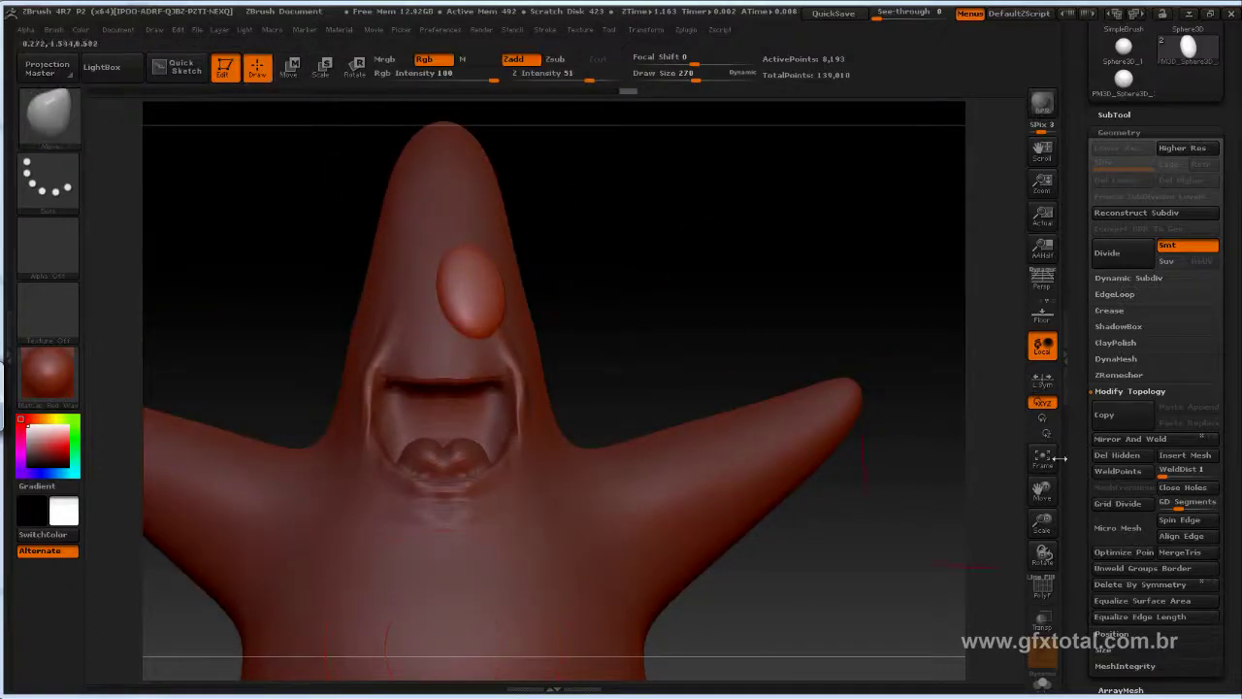
click(1145, 441)
mouse_move(718, 291)
mouse_down()
mouse_move(717, 265)
mouse_move(502, 264)
mouse_up()
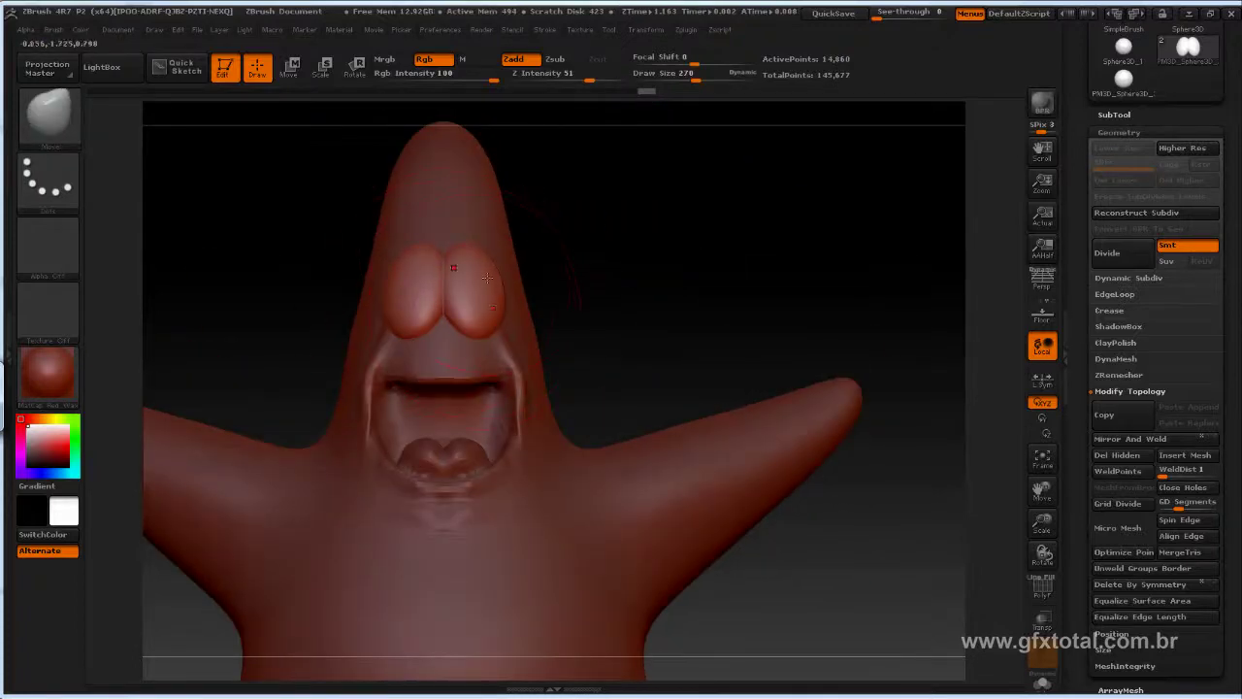
key(ctrl+z)
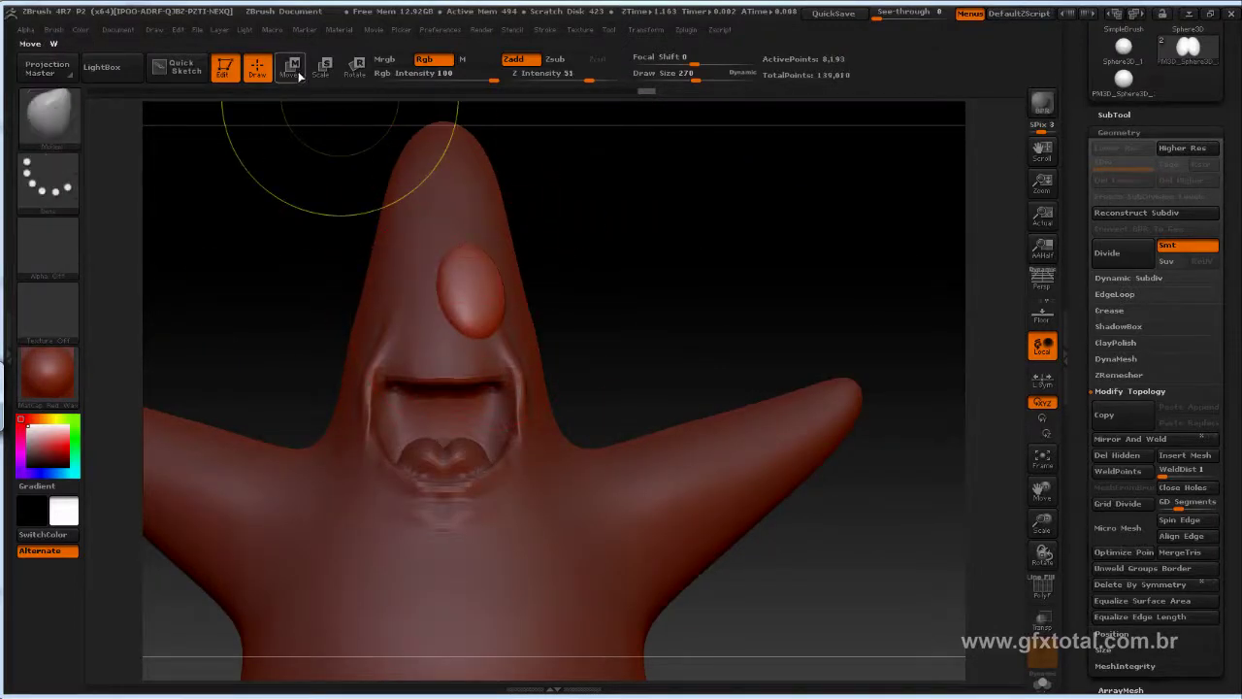
Step: Shift the eye toward the head's centre, reapply Mirror And Weld, and compare with the reference
key(w)
mouse_move(485, 286)
mouse_down()
mouse_move(496, 278)
mouse_move(491, 225)
mouse_up()
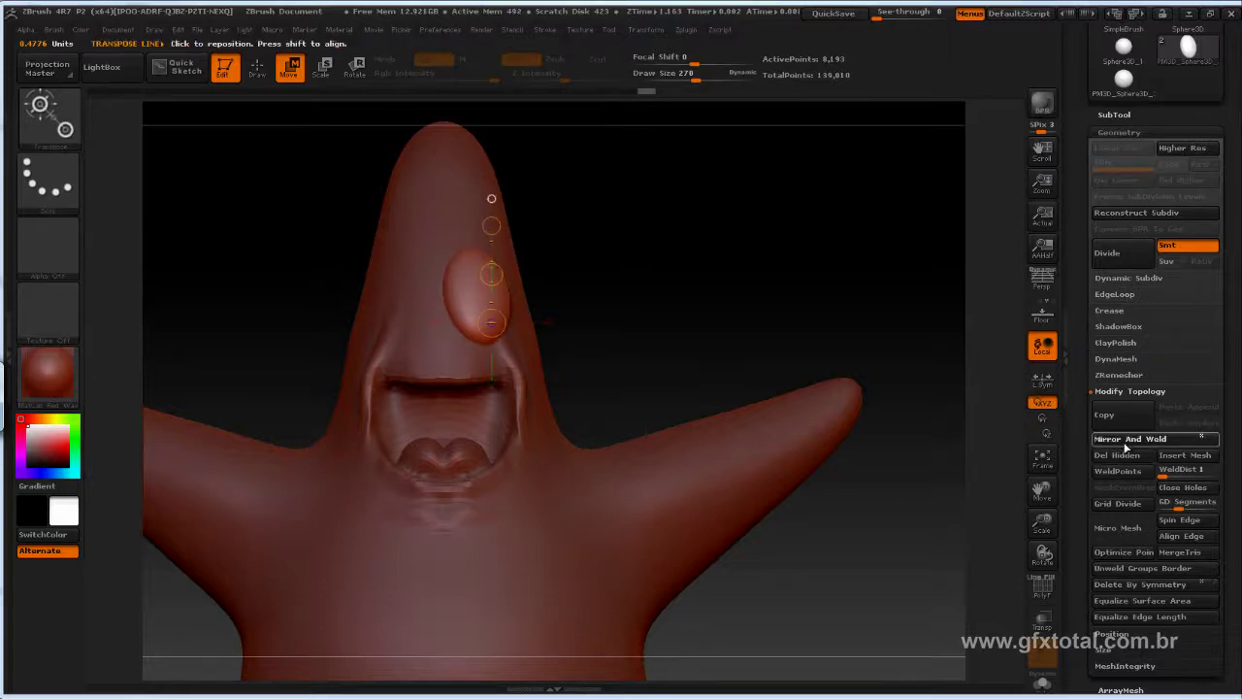
click(1127, 438)
drag(775, 277, 592, 331)
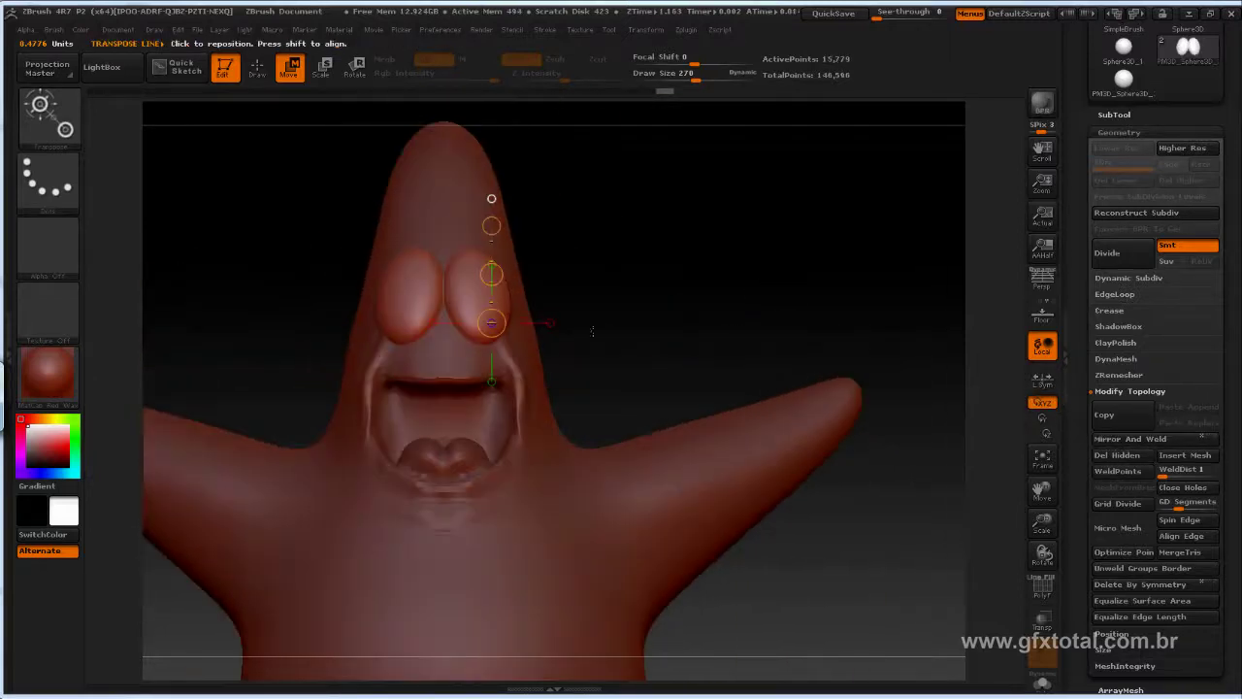
drag(793, 282, 686, 320)
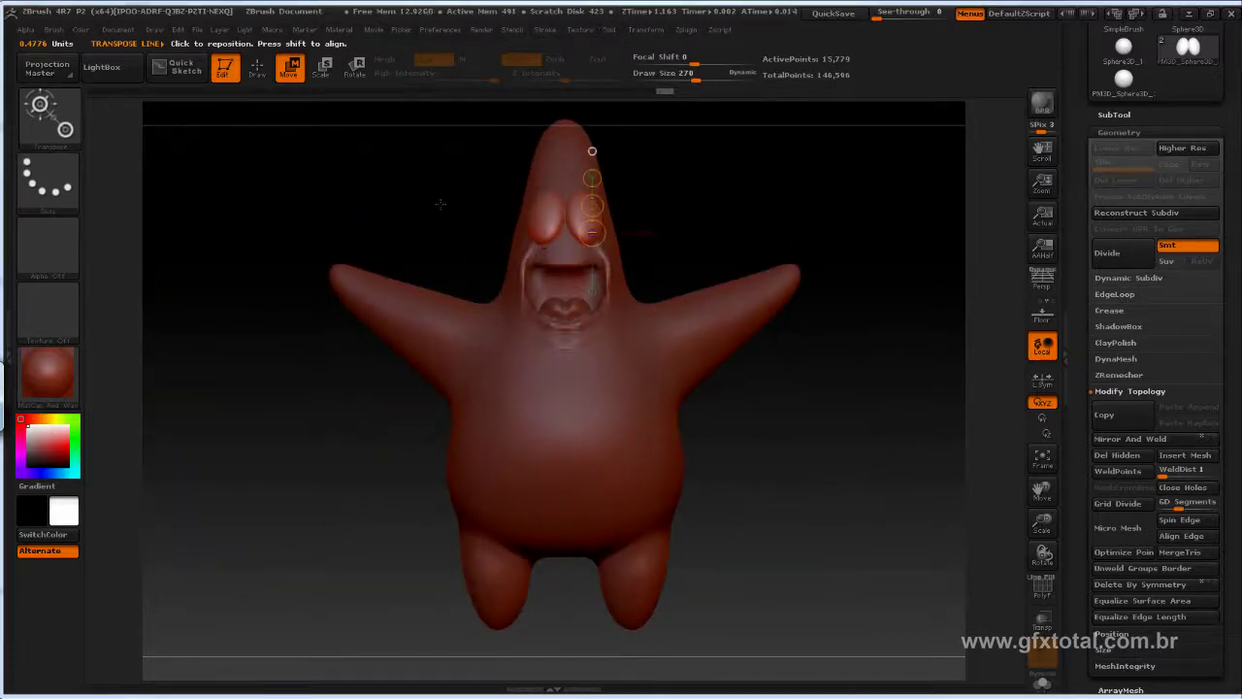
click(258, 70)
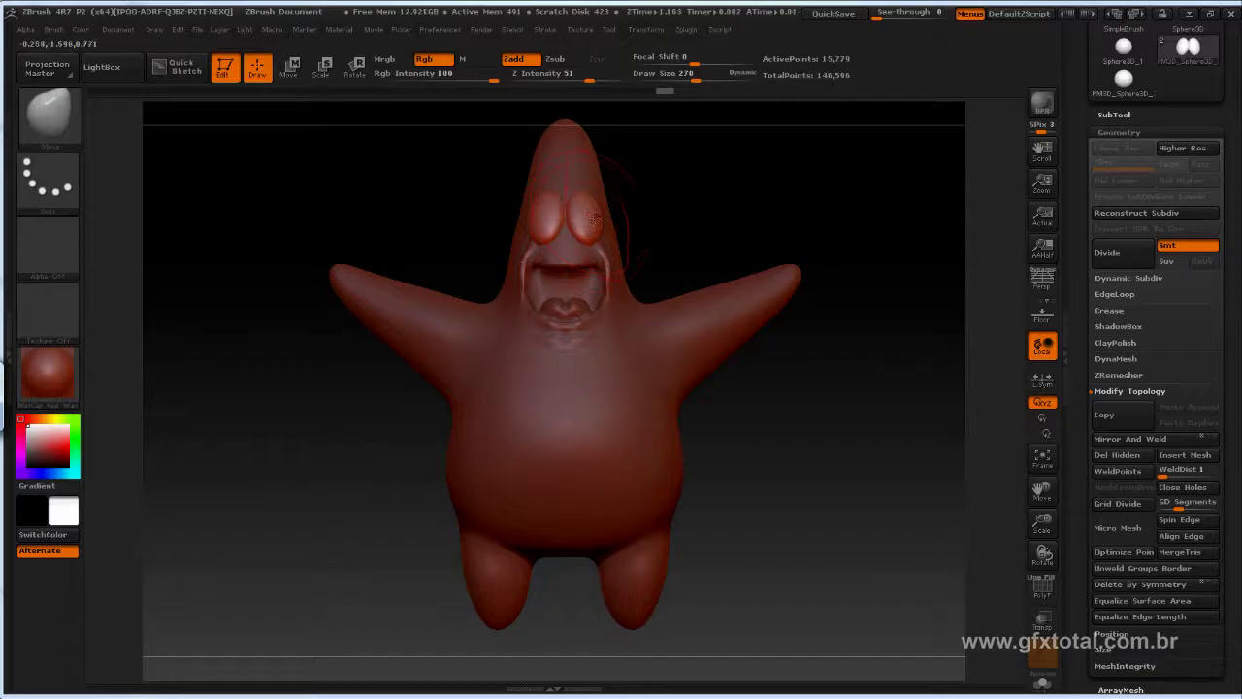
key(alt+Tab)
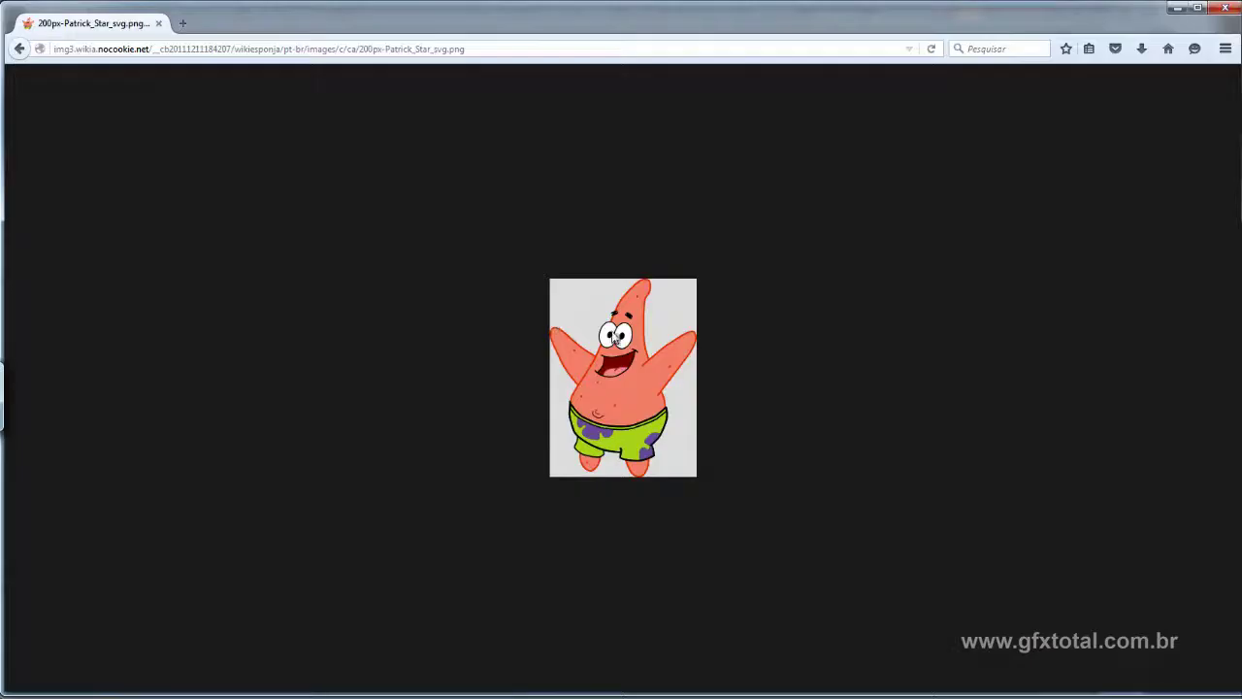
Step: Zoom in on the face, show the subtool list and shrink the brush size
key(alt+Tab)
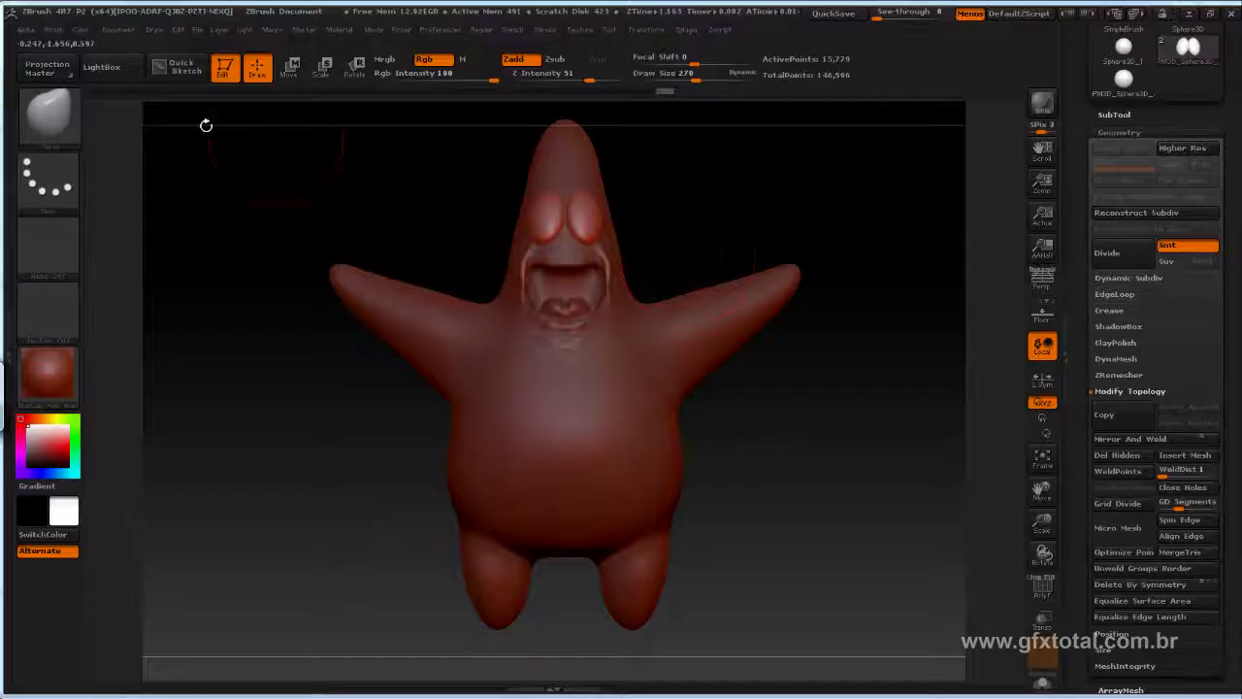
mouse_move(682, 195)
alt+mouse_down()
mouse_move(724, 288)
mouse_move(729, 391)
alt+mouse_up()
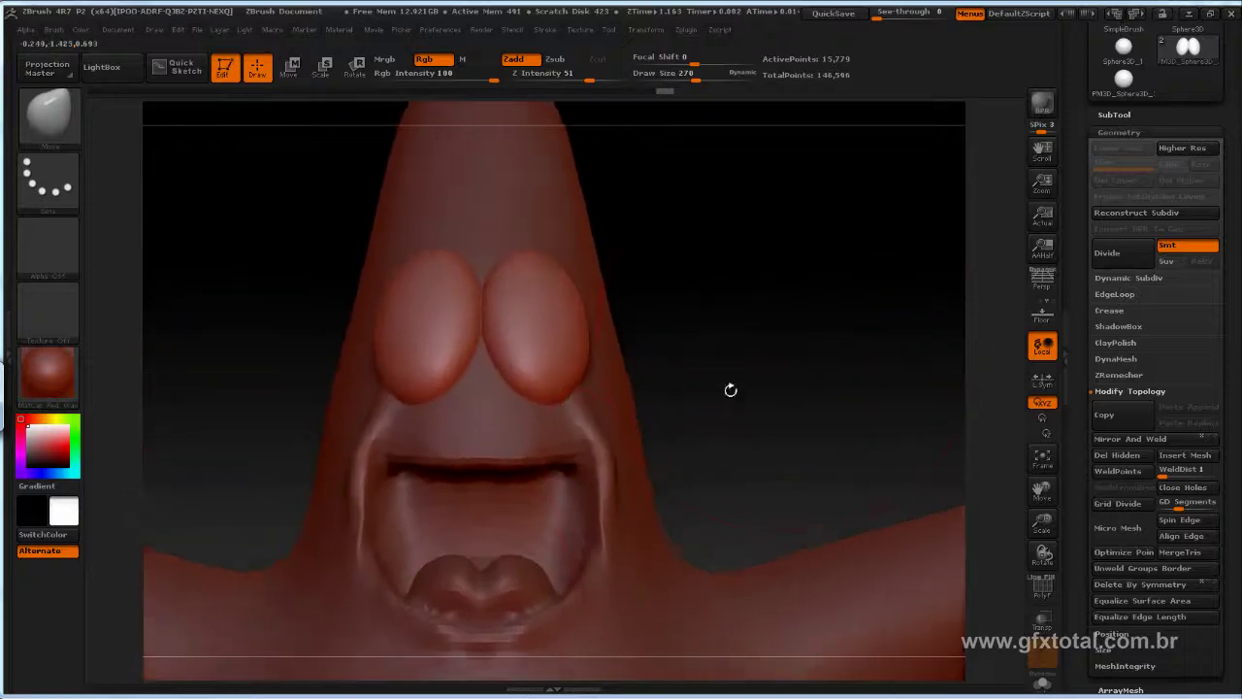
click(1115, 114)
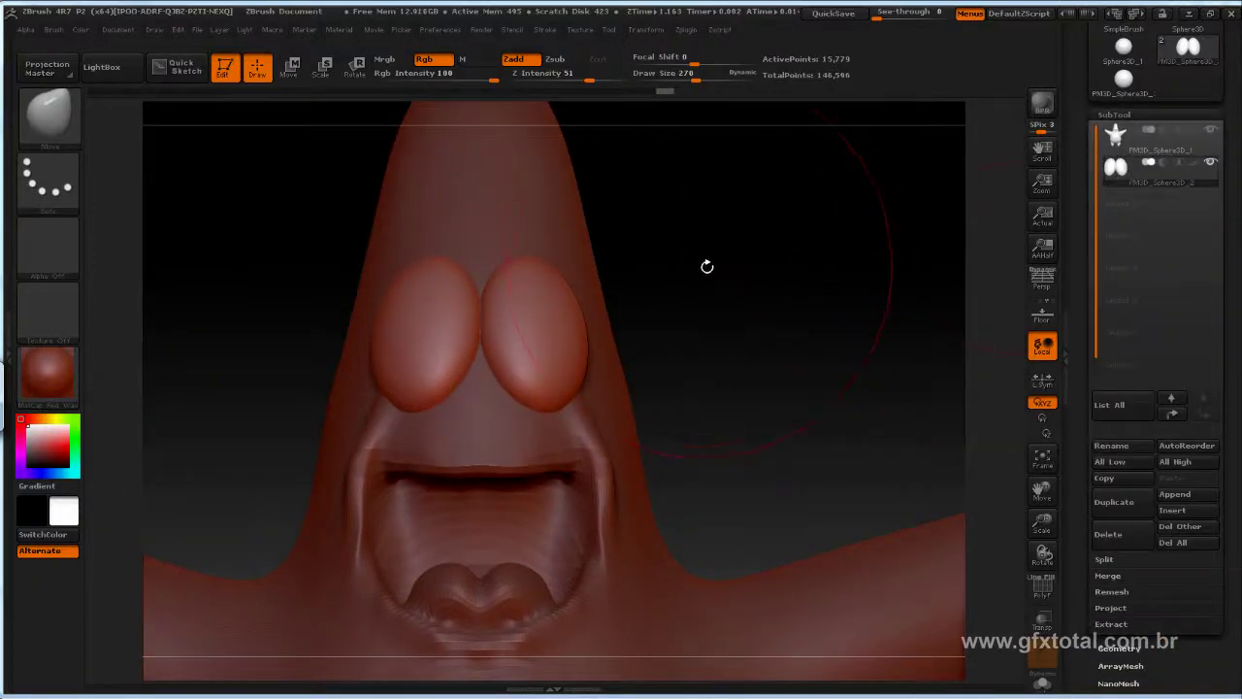
key(space)
drag(707, 268, 671, 263)
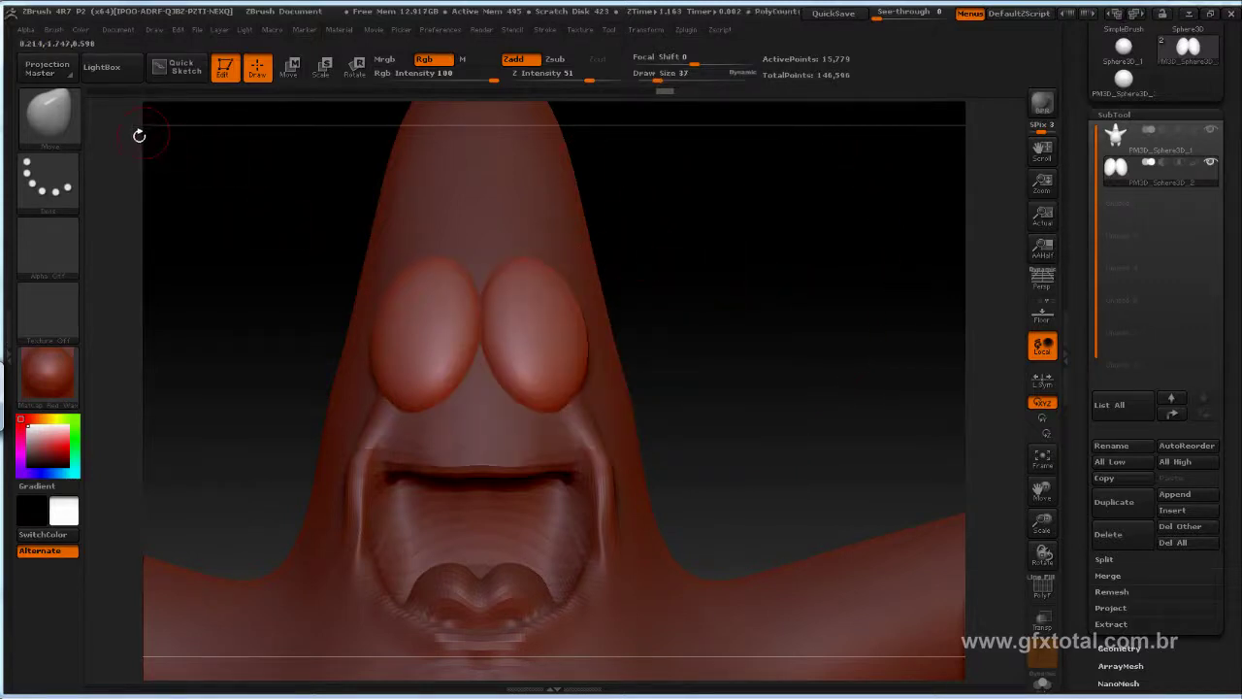
Step: Mask an oval pupil on the right eye with the MaskCircle brush
ctrl+click(48, 115)
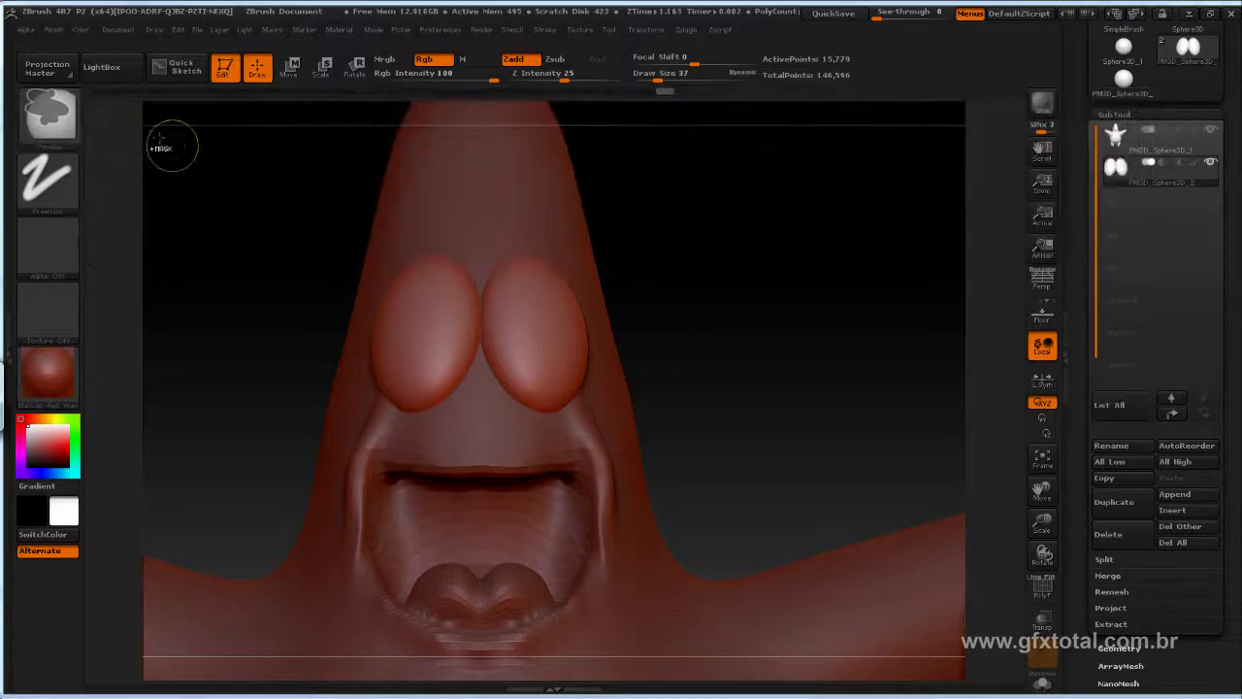
ctrl+click(68, 115)
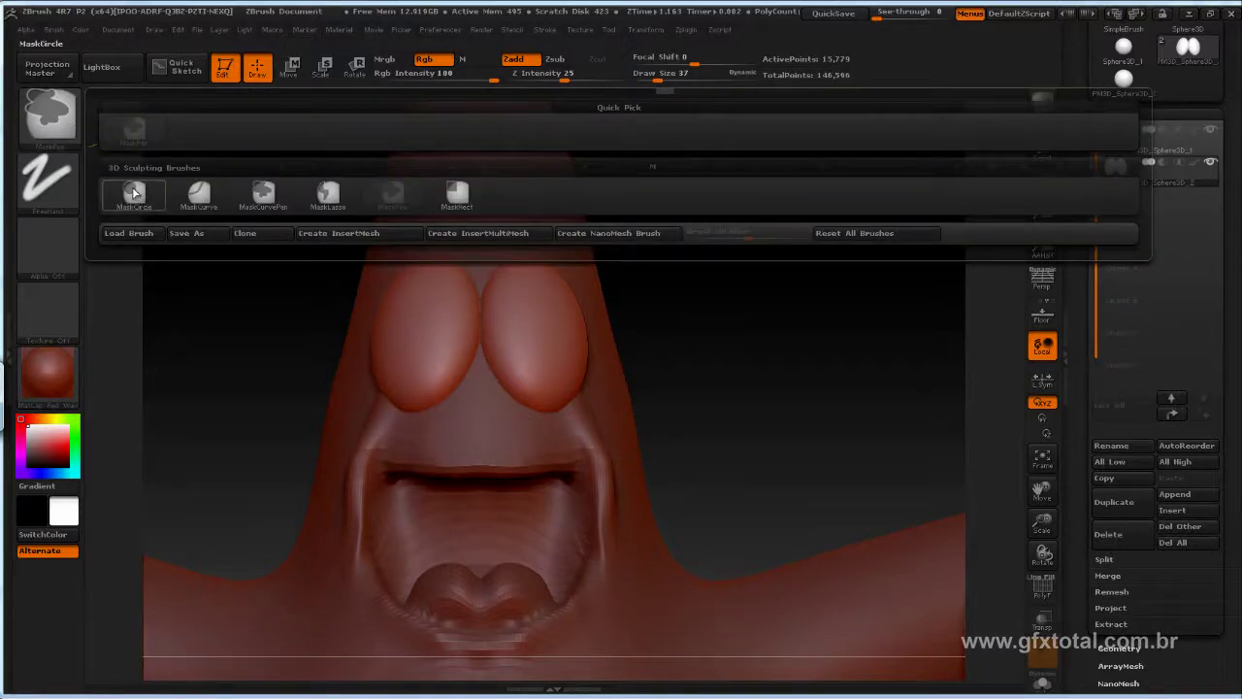
mouse_move(134, 196)
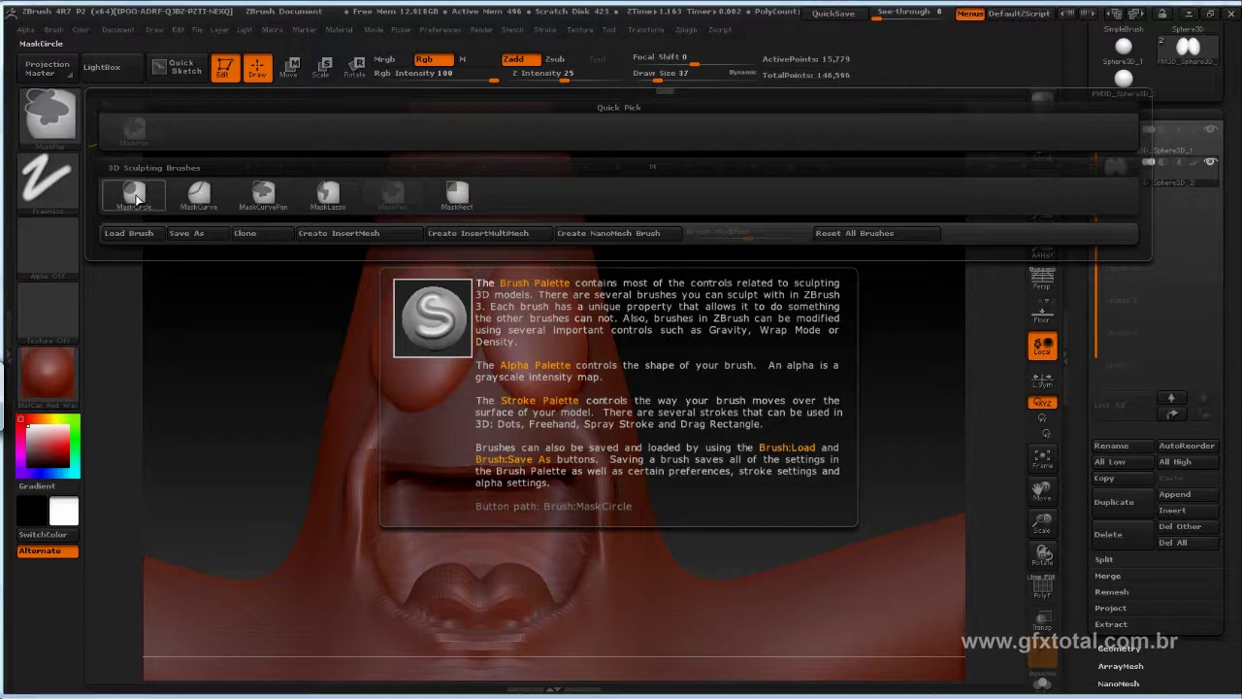
click(133, 191)
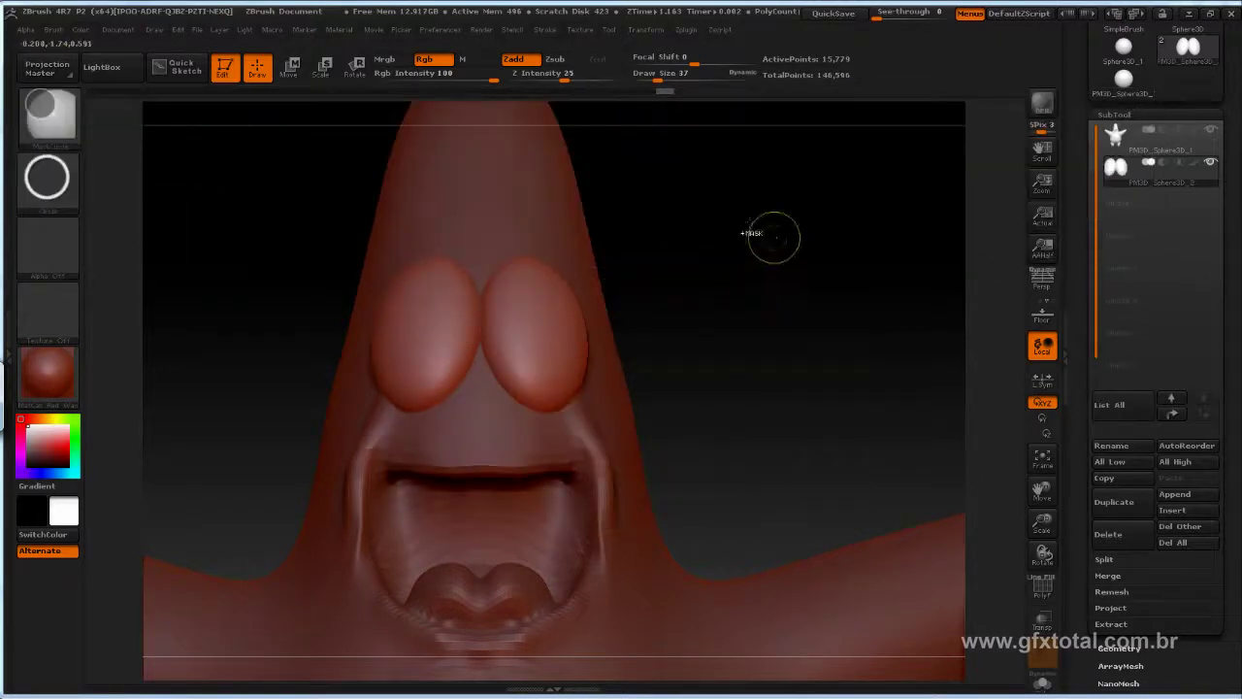
mouse_move(764, 287)
mouse_down()
mouse_move(783, 345)
mouse_move(927, 280)
mouse_move(798, 290)
mouse_up()
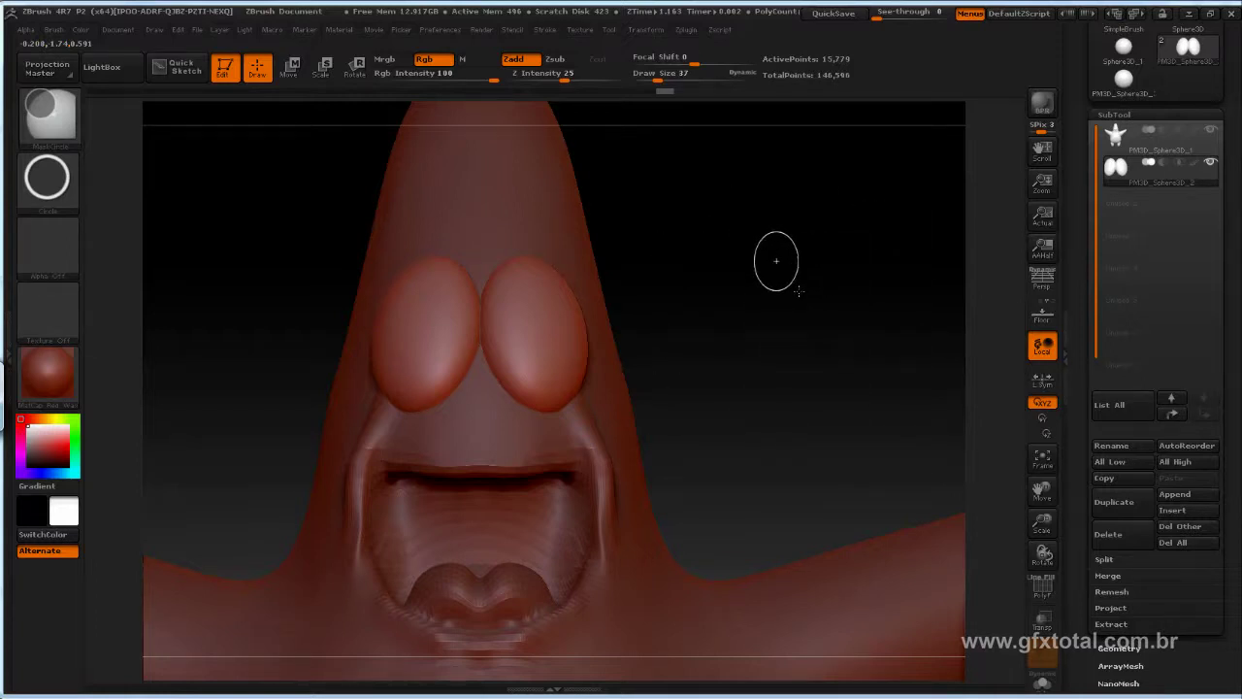
mouse_move(798, 285)
mouse_down()
mouse_move(599, 328)
mouse_move(563, 346)
mouse_move(566, 358)
mouse_move(554, 347)
mouse_up()
mouse_move(832, 355)
mouse_down()
mouse_move(844, 404)
mouse_move(670, 342)
mouse_up()
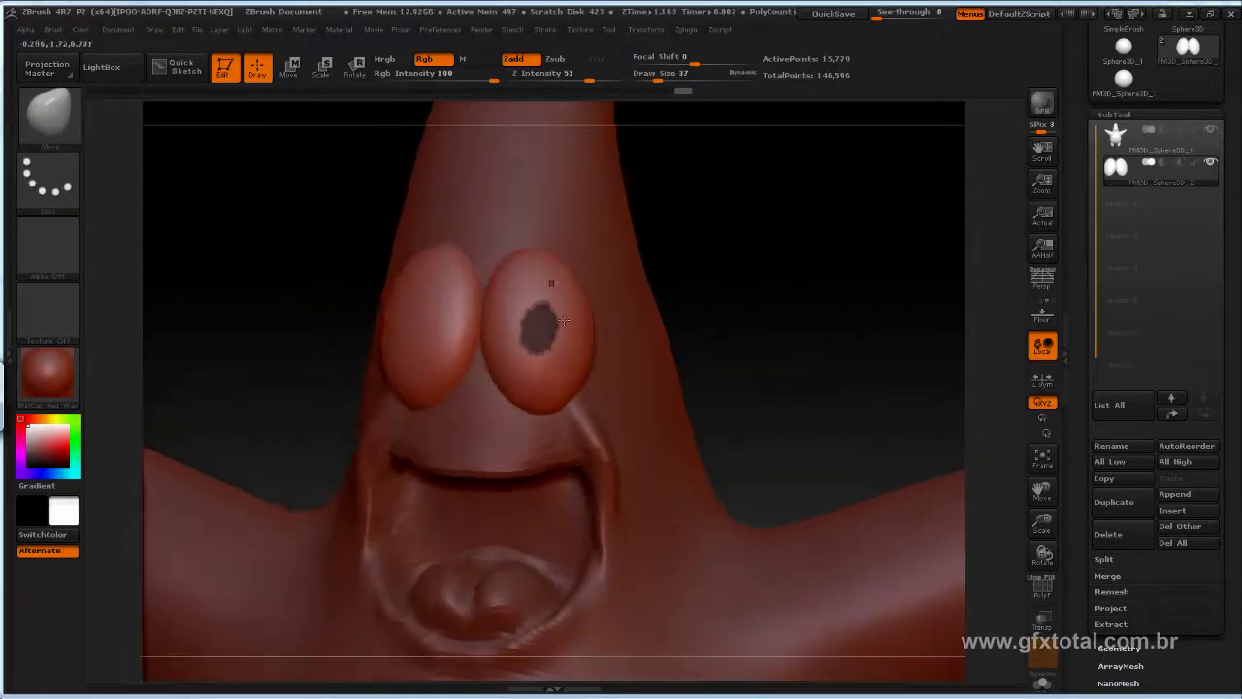
Step: Clear the pupil mask from the right eye and expand the eyes' Geometry options
alt+drag(805, 323, 553, 287)
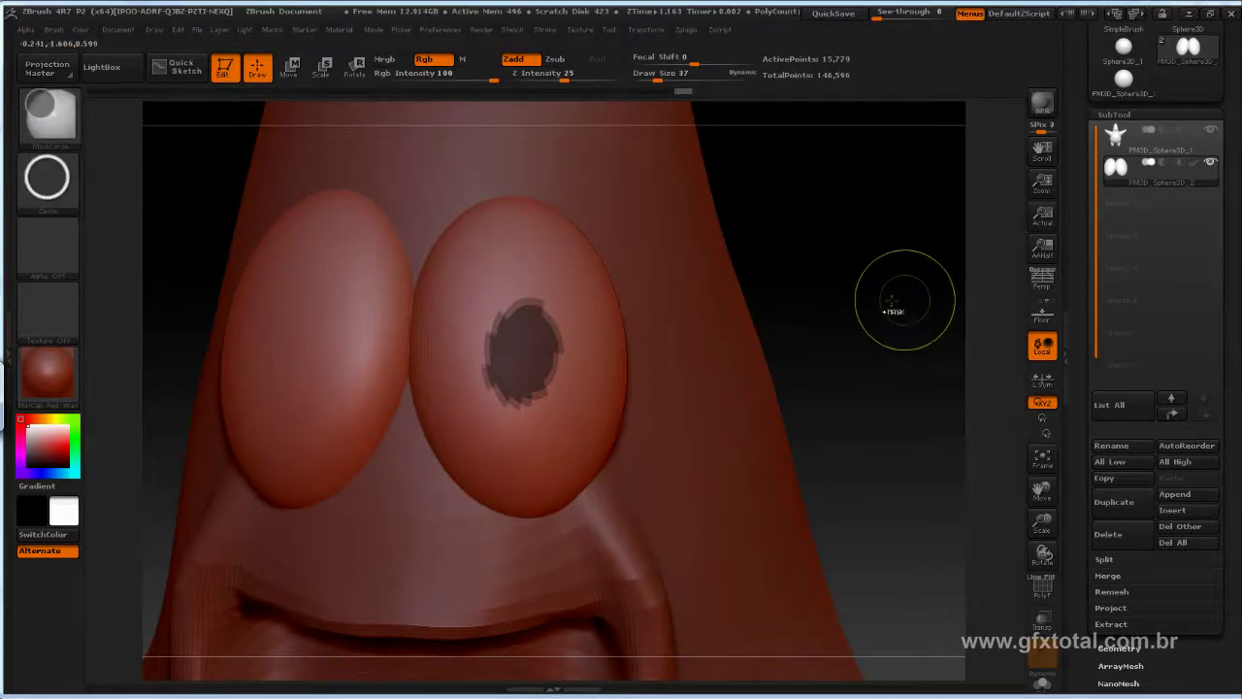
ctrl+drag(901, 292, 893, 355)
drag(1117, 608, 1116, 254)
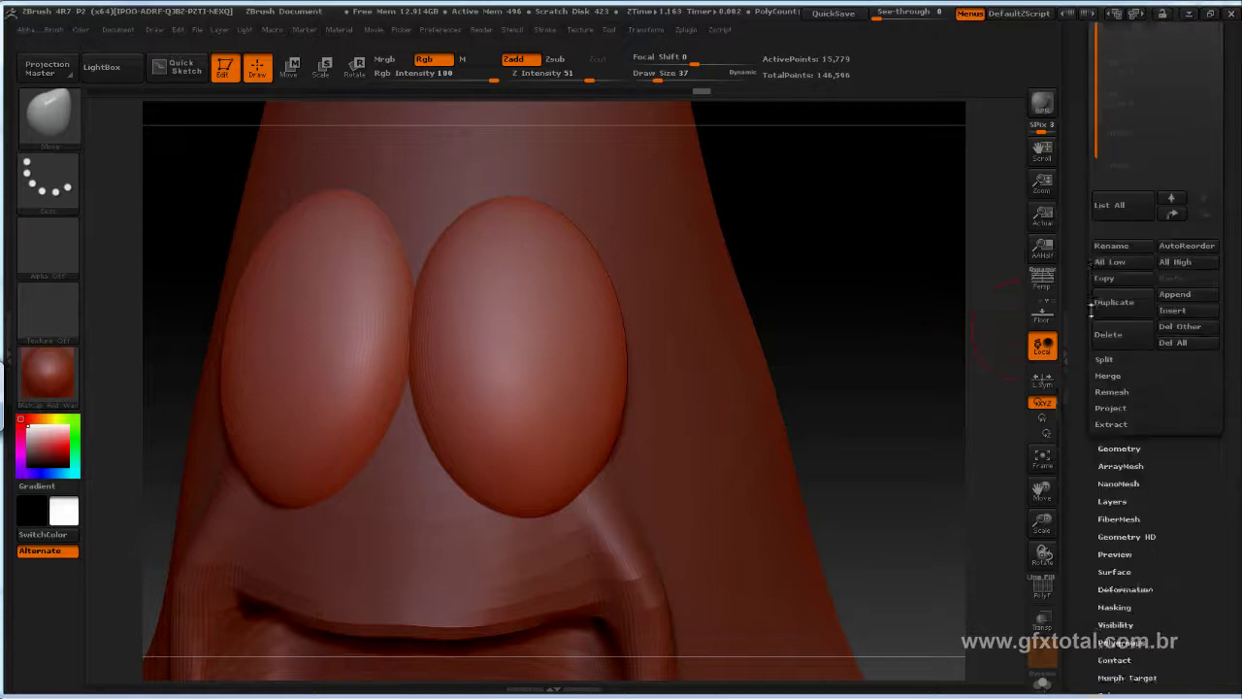
click(1121, 293)
Step: Subdivide the eyes twice to about a million points and mask an oval right-eye pupil
click(1130, 141)
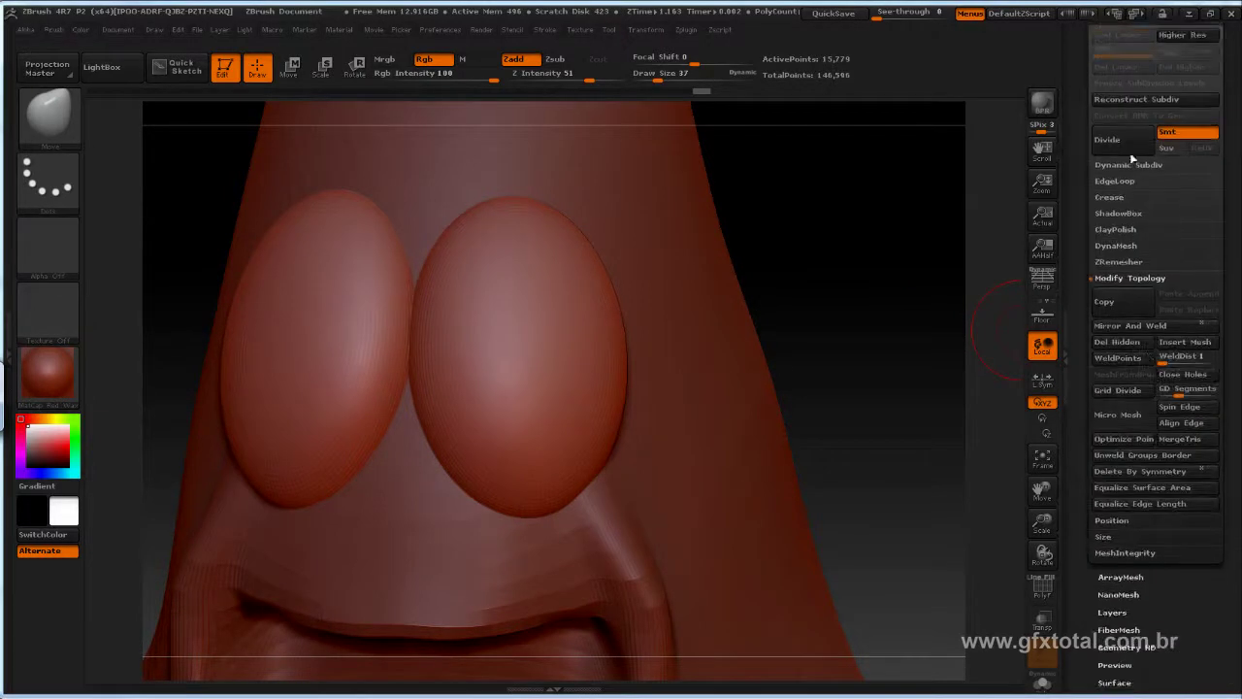
click(1138, 143)
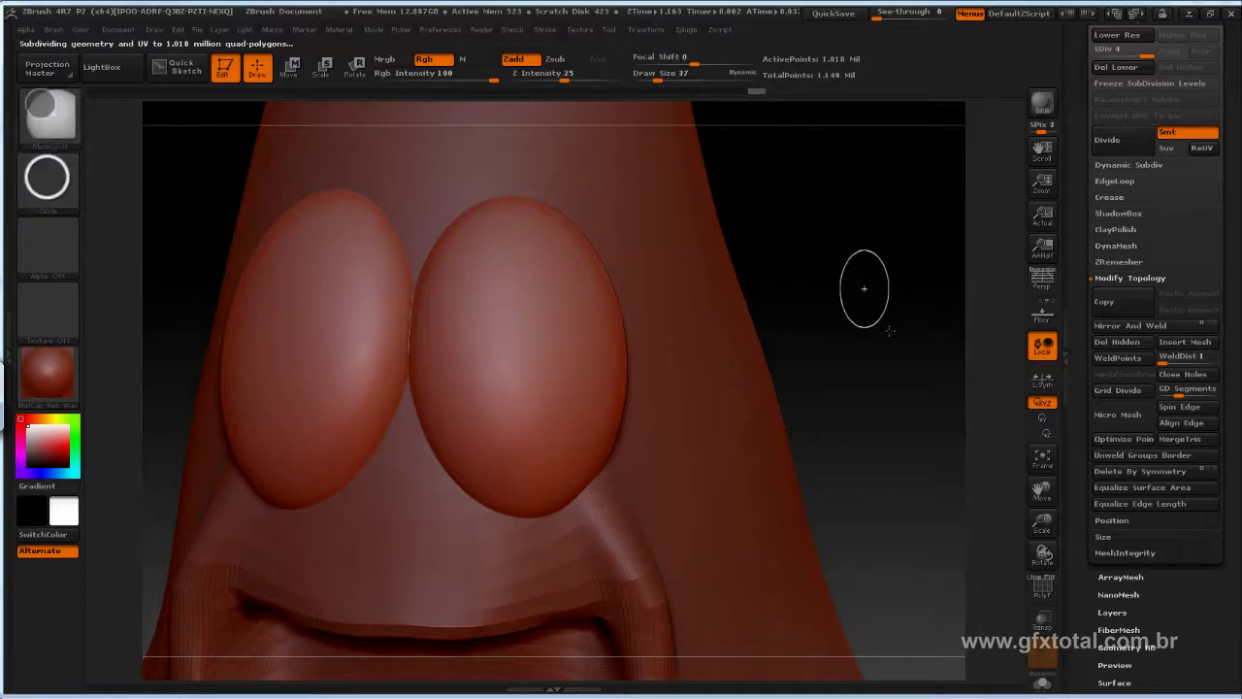
ctrl+click(515, 344)
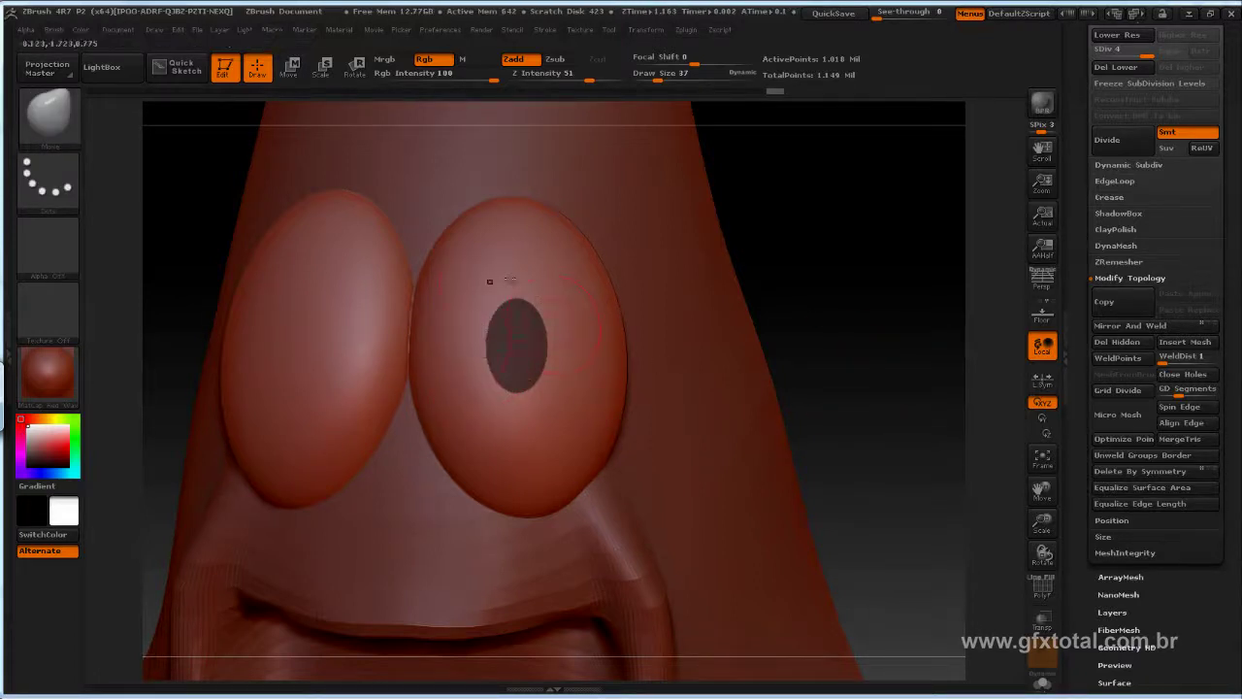
drag(874, 321, 900, 306)
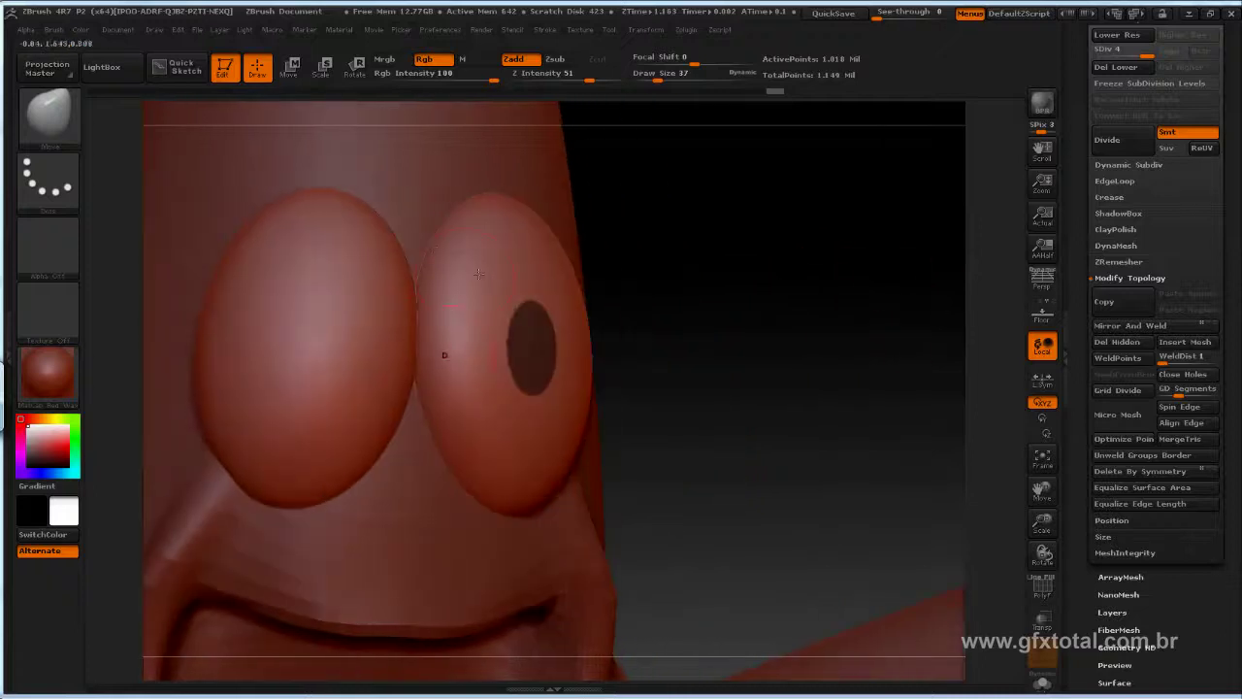
drag(812, 334, 913, 327)
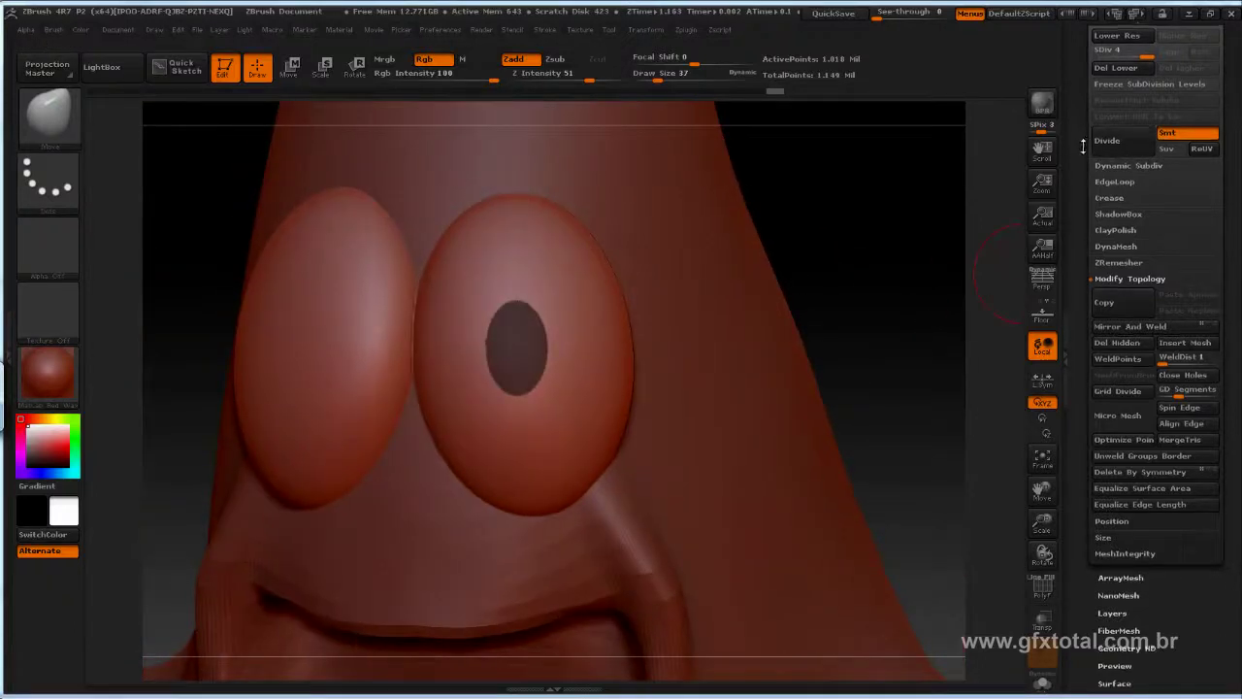
Step: Preview the masked pupil extracted as a thin shell at thickness 0.02
mouse_move(1083, 146)
mouse_down()
mouse_move(1081, 427)
mouse_move(1102, 364)
mouse_up()
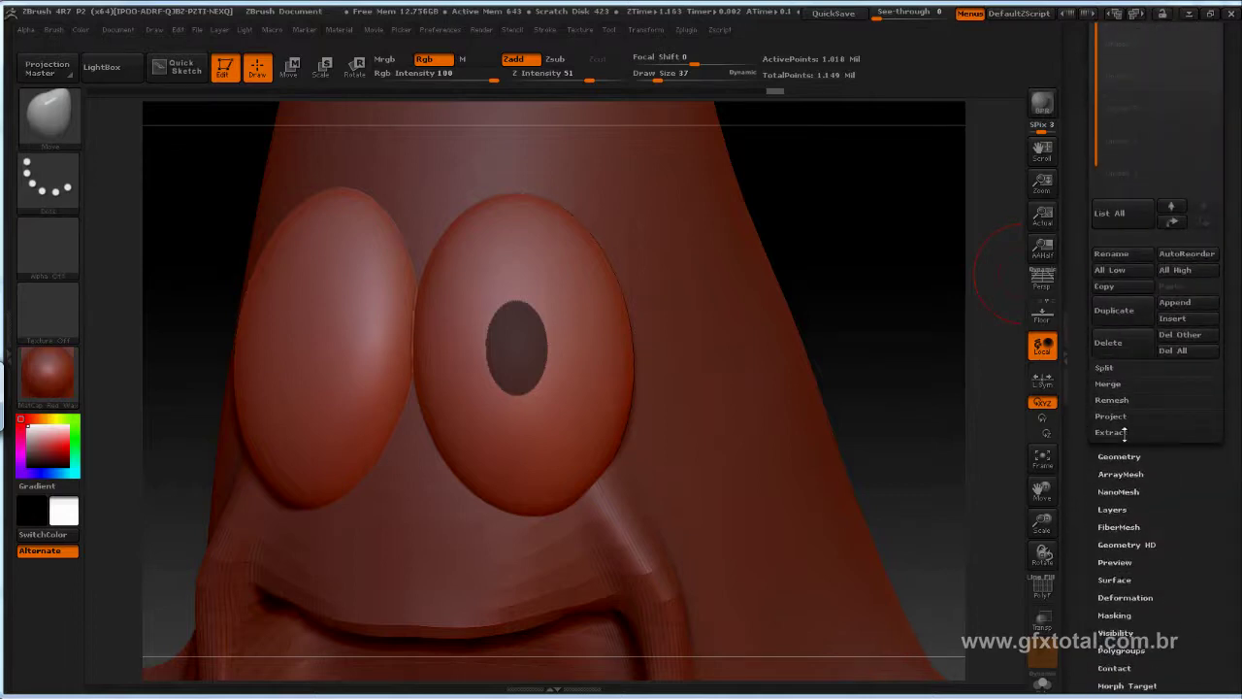
click(1134, 437)
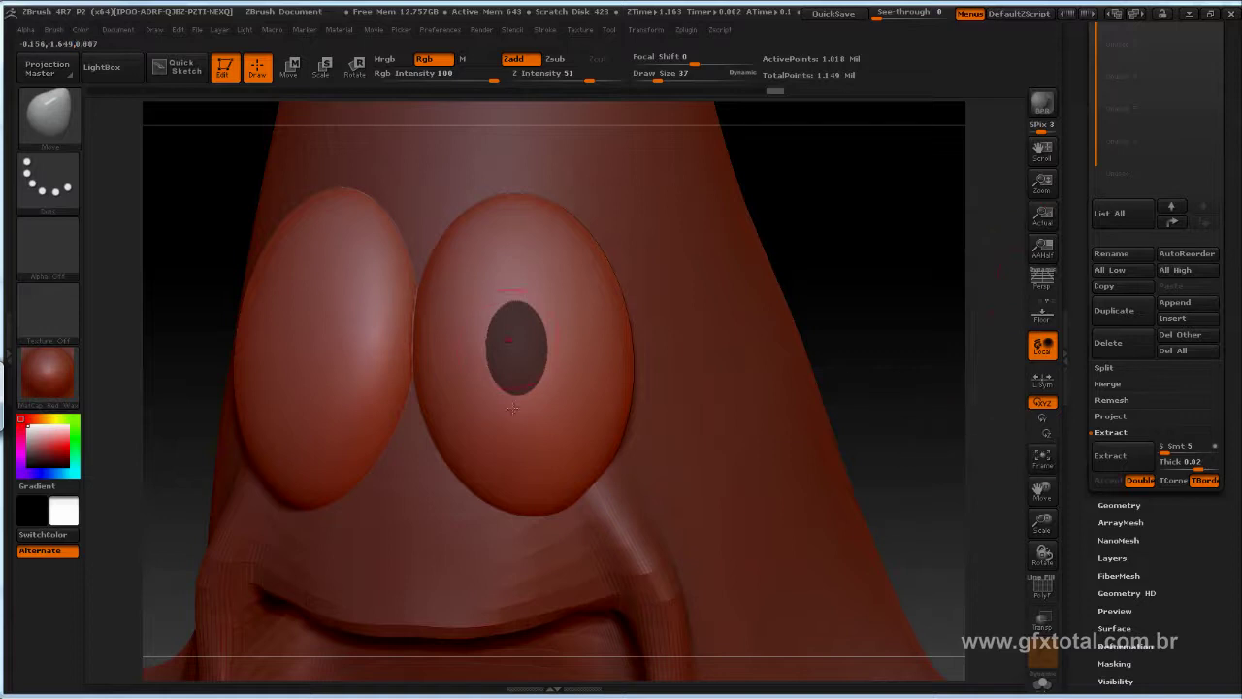
click(1112, 455)
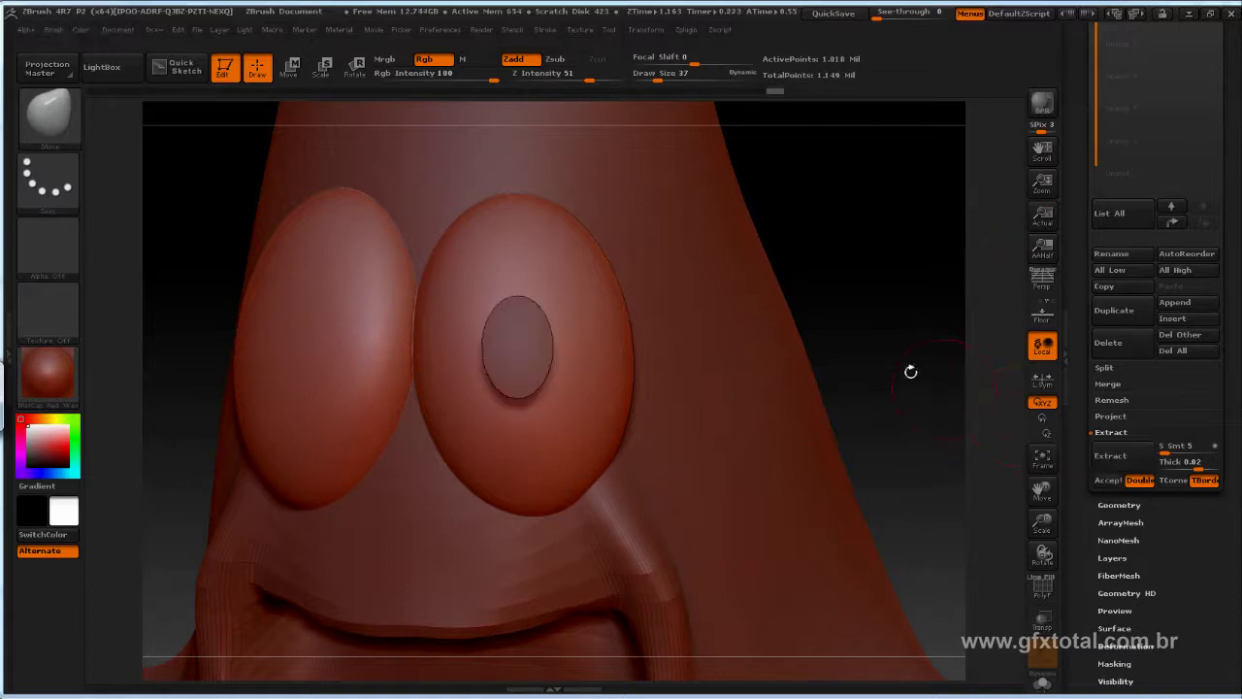
drag(911, 313, 680, 325)
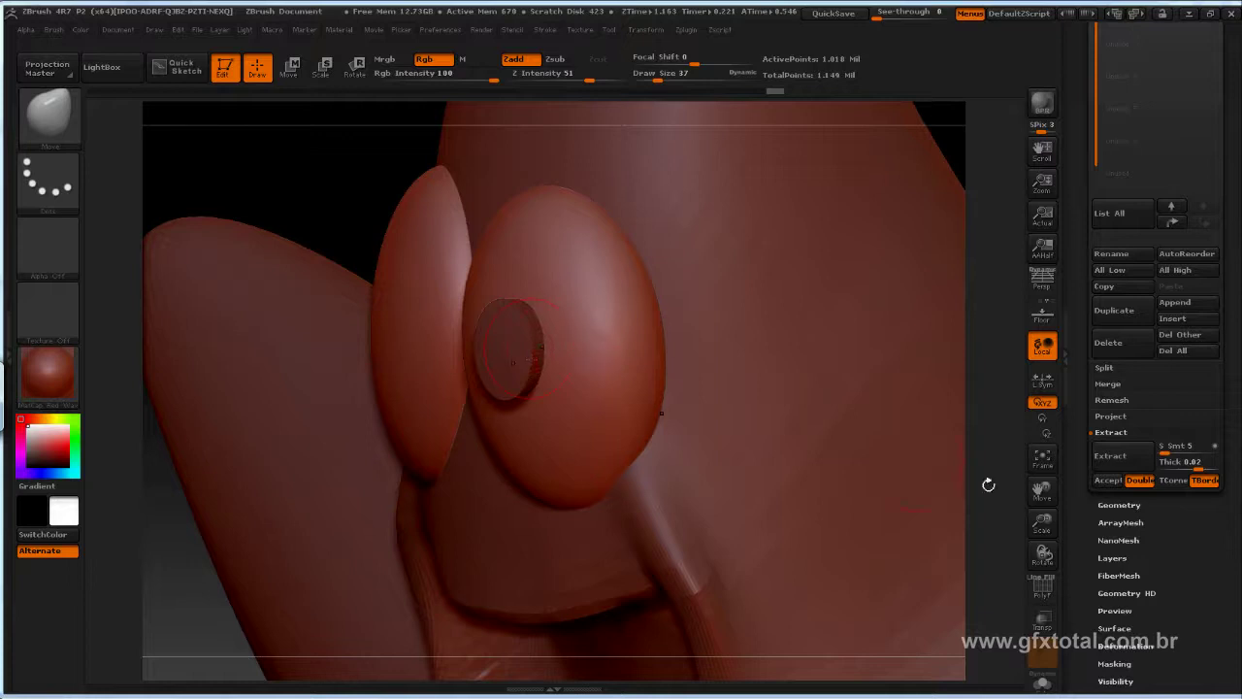
Step: Accept the extraction as Extract1, select that subtool and clear its mask
click(1109, 480)
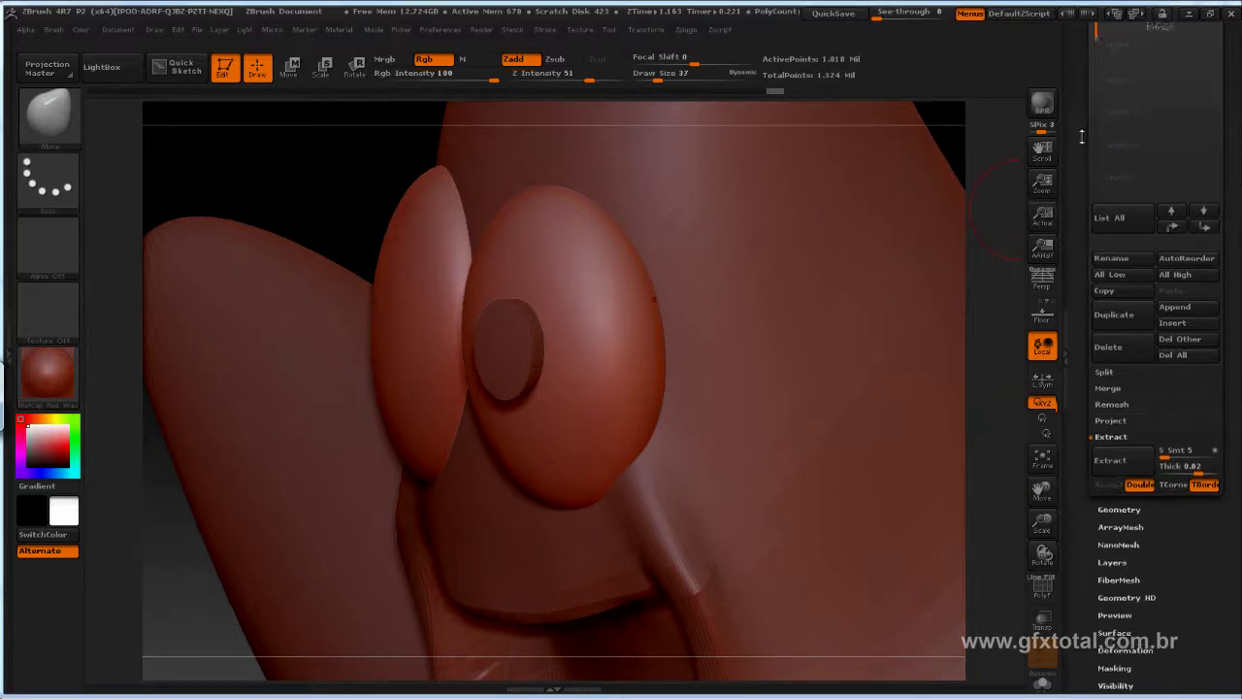
drag(1096, 159, 1116, 289)
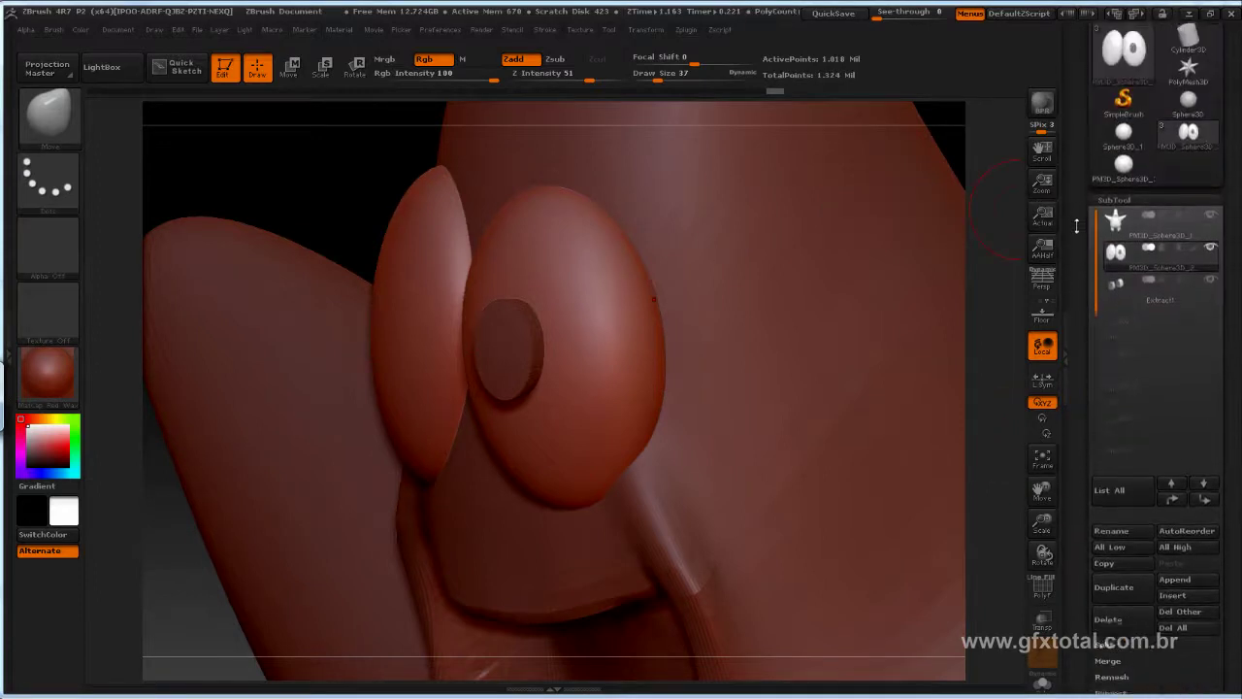
click(1121, 291)
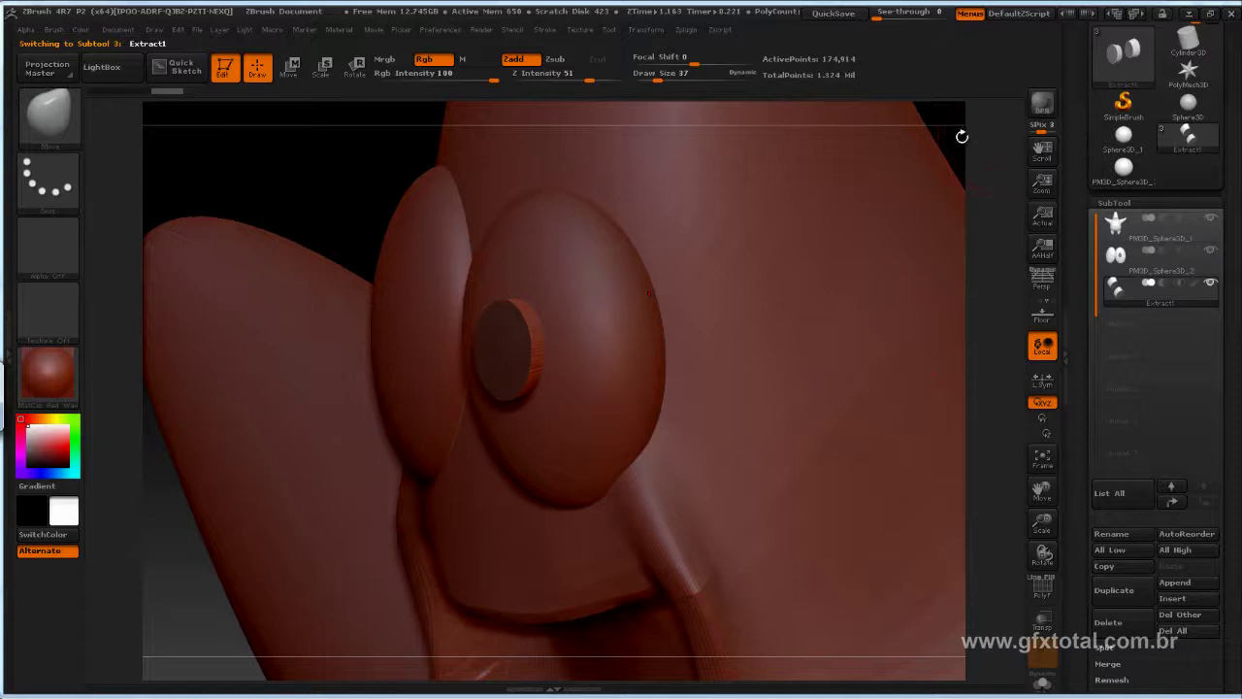
shift+drag(962, 137, 897, 247)
key(ctrl)
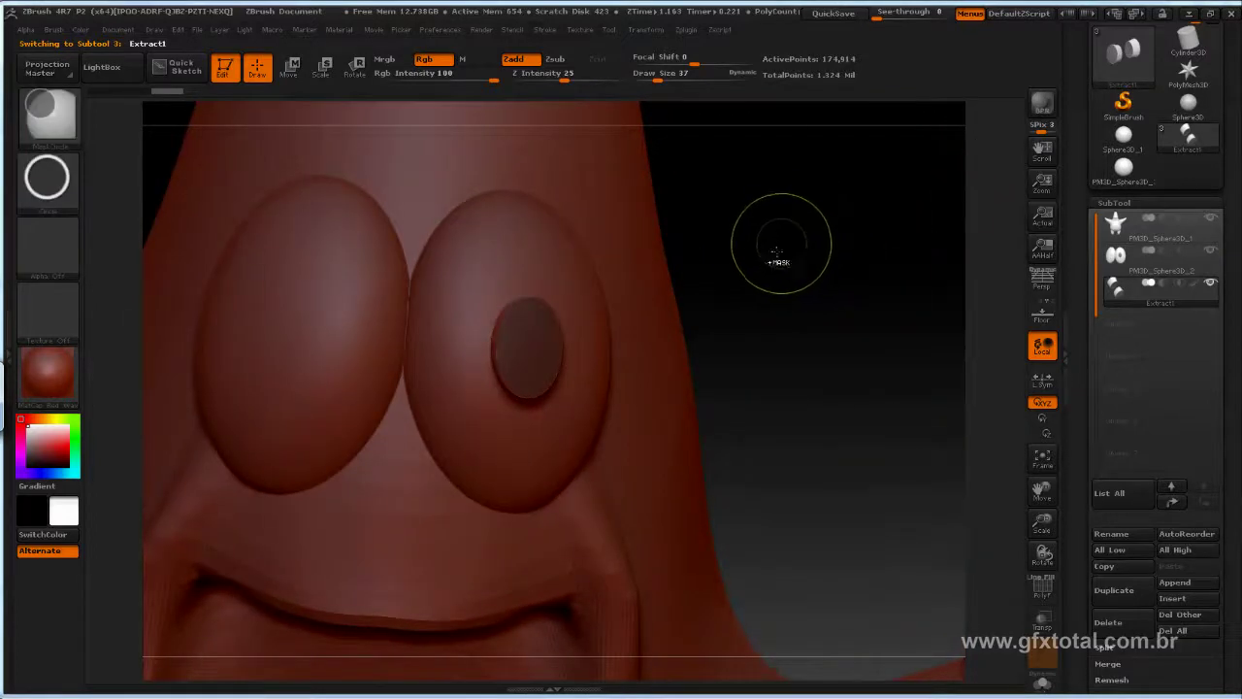
ctrl+drag(793, 250, 903, 346)
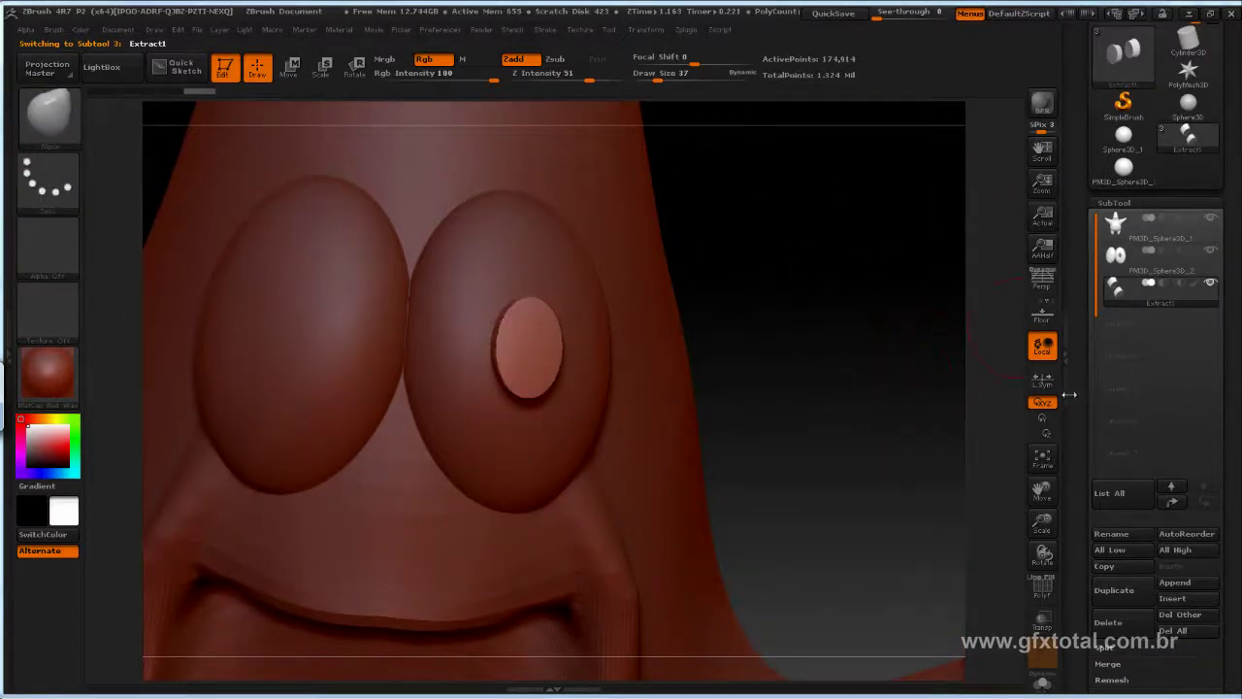
Step: Polish and smooth the Extract1 pupil's edges into a rounded disc
scroll(1116, 339, down, 5)
scroll(1115, 284, down, 3)
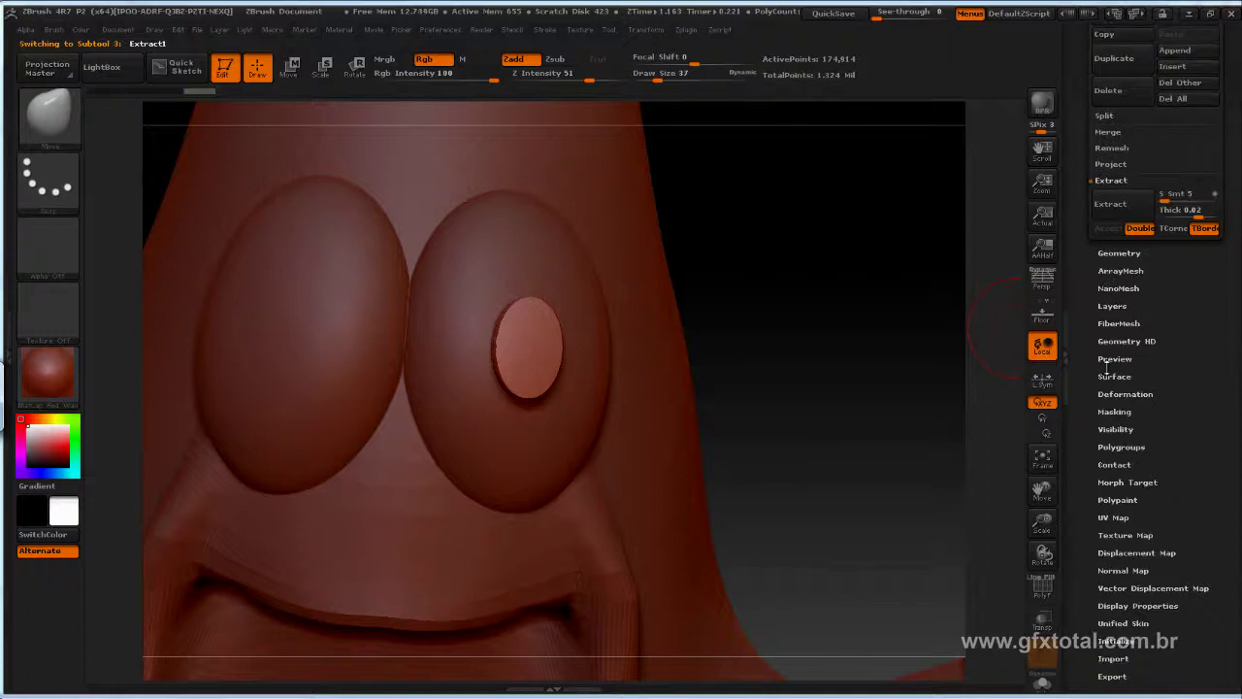
click(1126, 394)
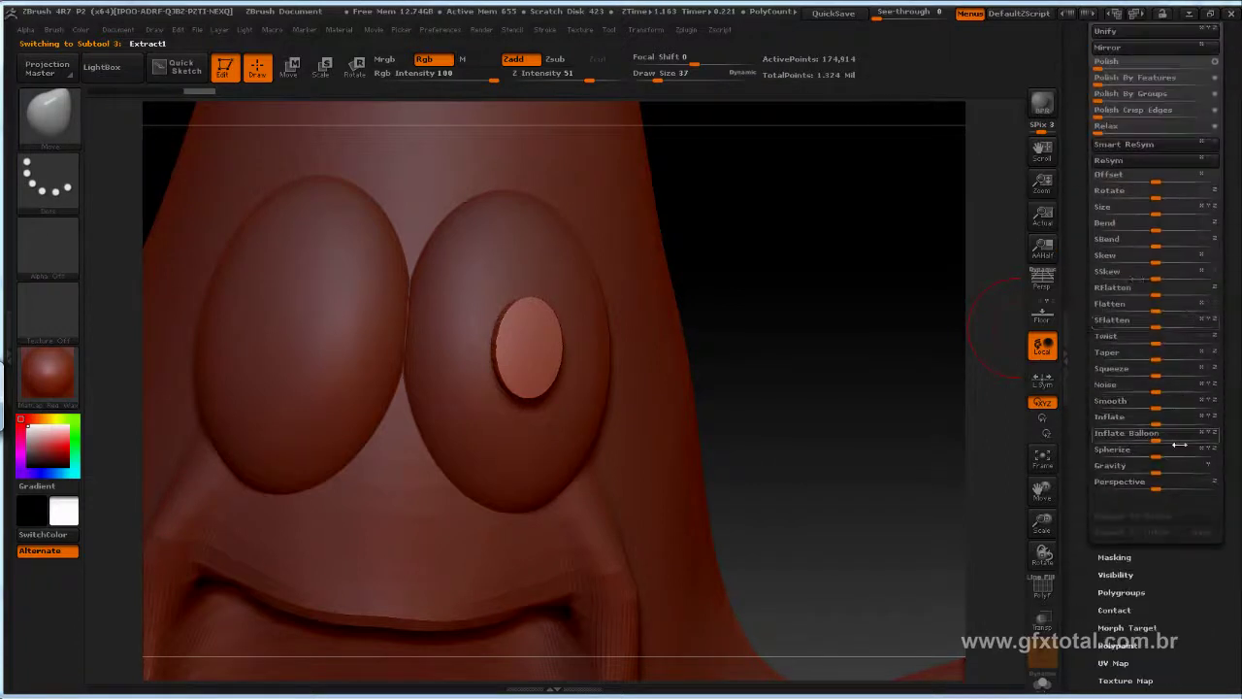
scroll(1089, 221, up, 3)
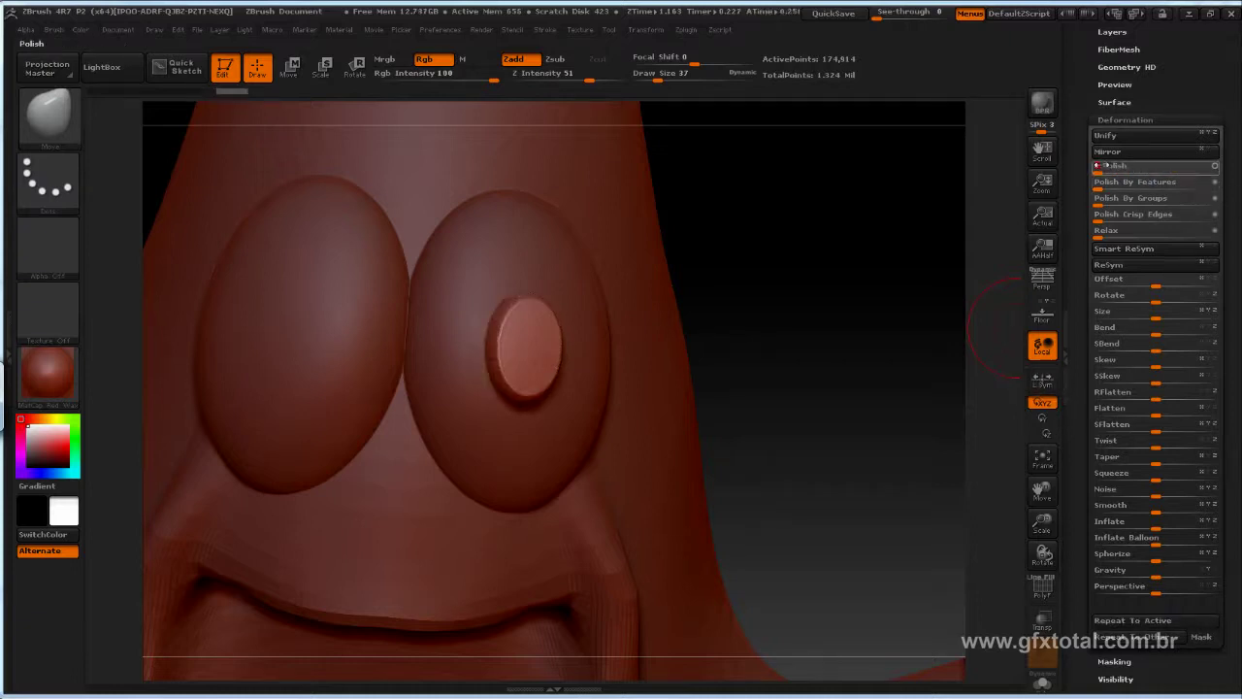
shift+drag(877, 281, 503, 330)
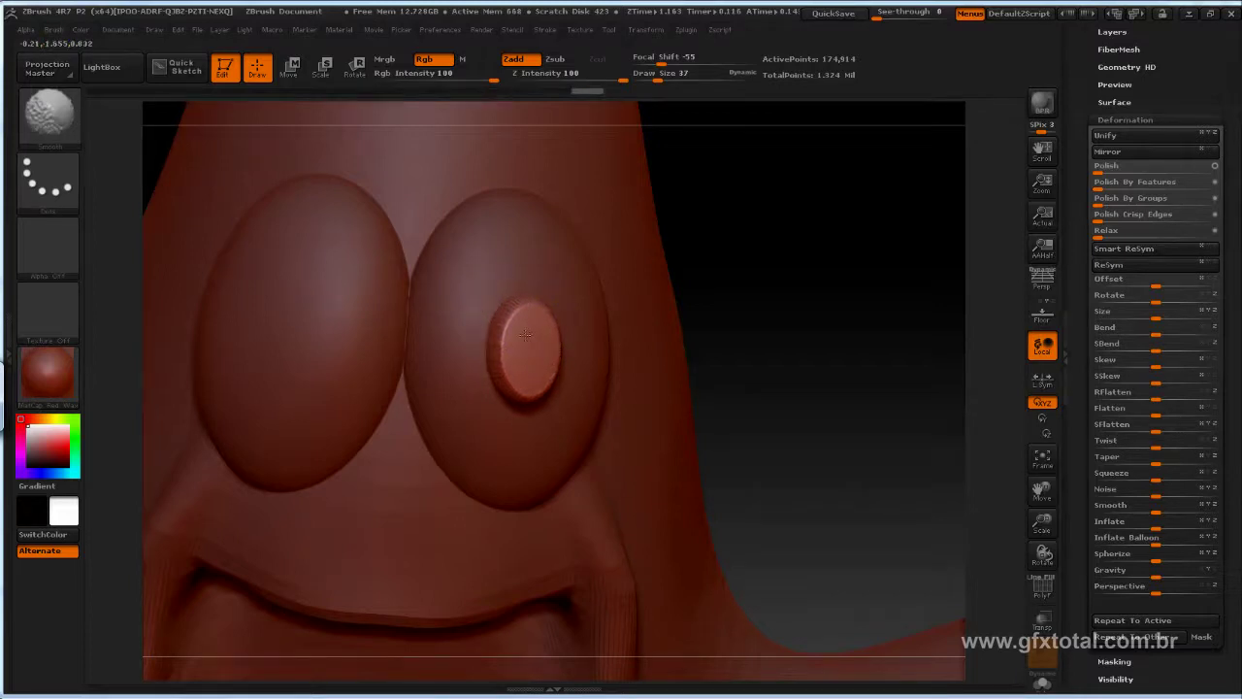
shift+drag(738, 291, 480, 236)
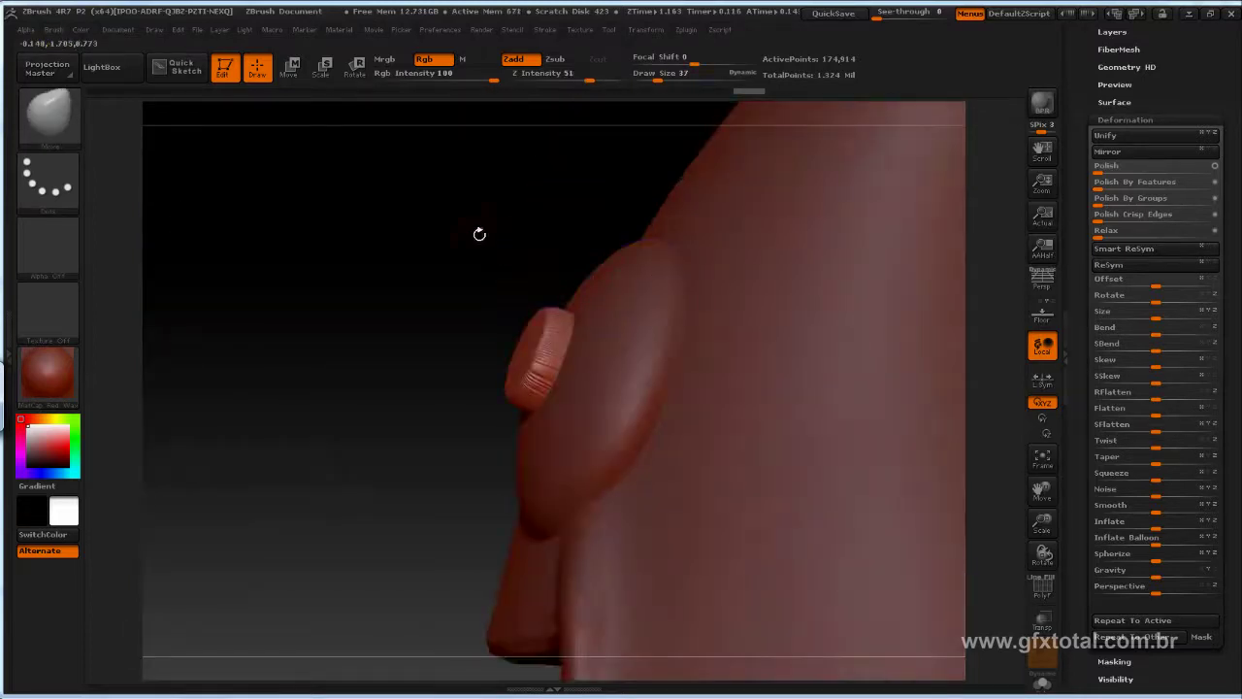
Step: Push the pupil disc with the Move transpose until it sits flush on the right eye
click(290, 68)
mouse_move(576, 364)
mouse_down()
mouse_move(666, 408)
mouse_move(608, 386)
mouse_up()
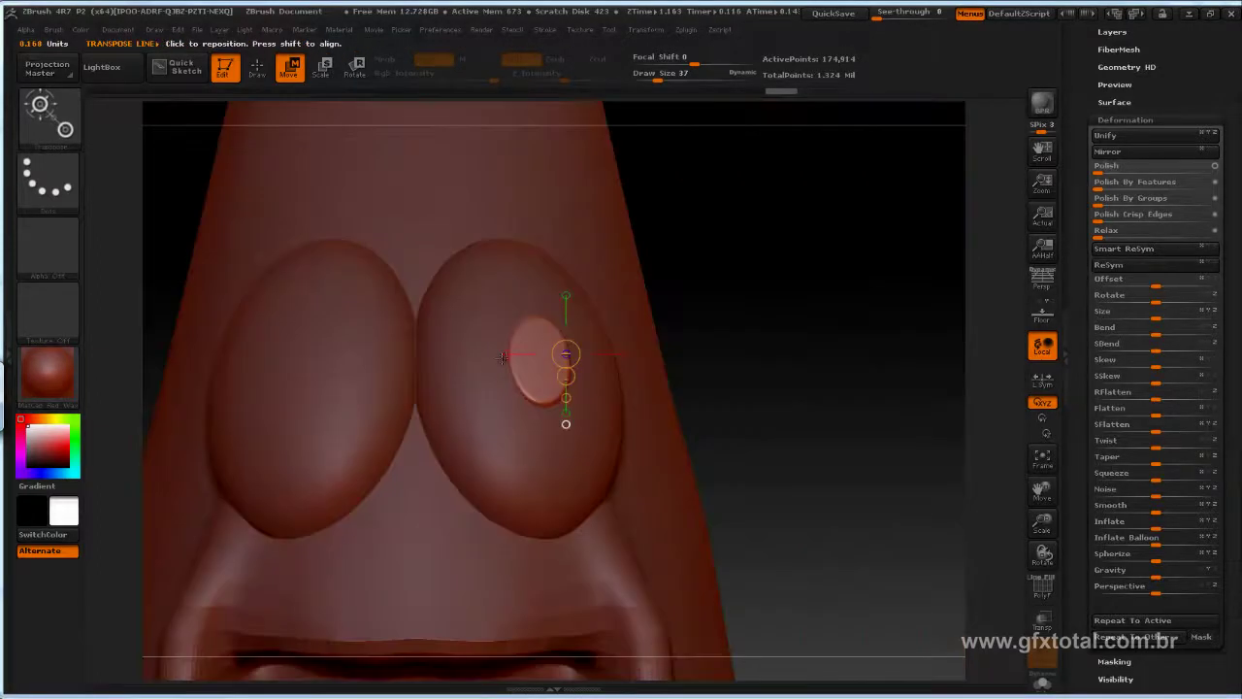
drag(566, 353, 422, 354)
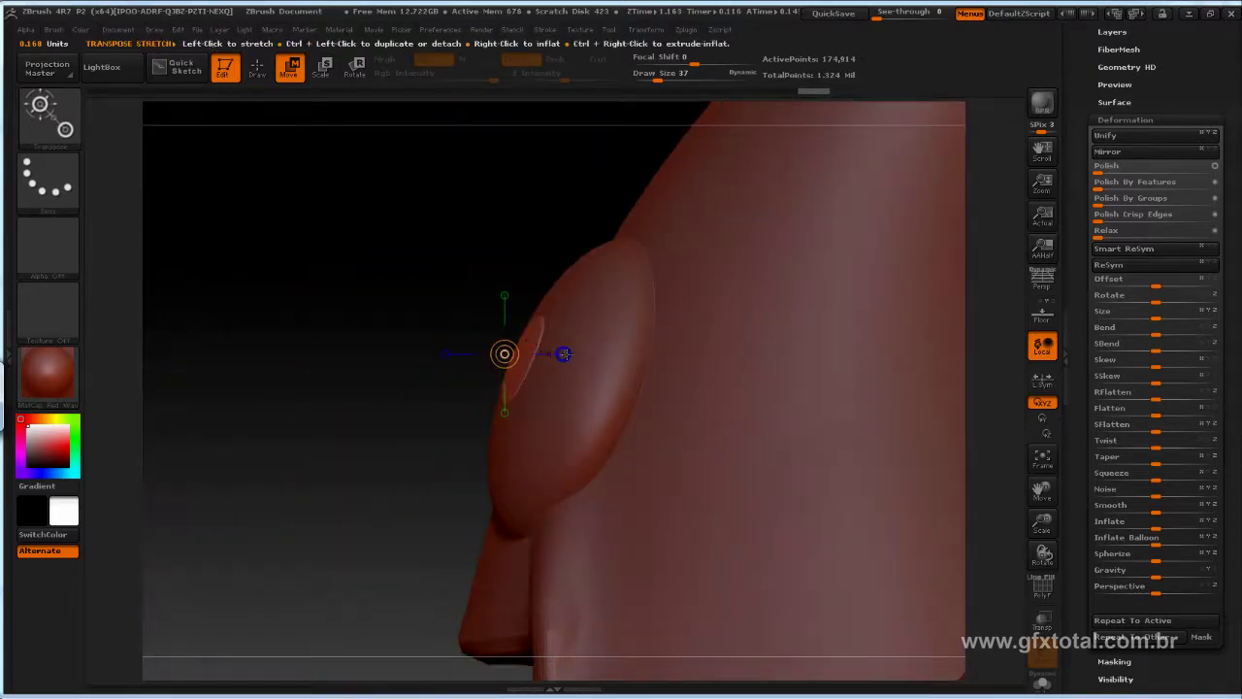
drag(505, 353, 649, 354)
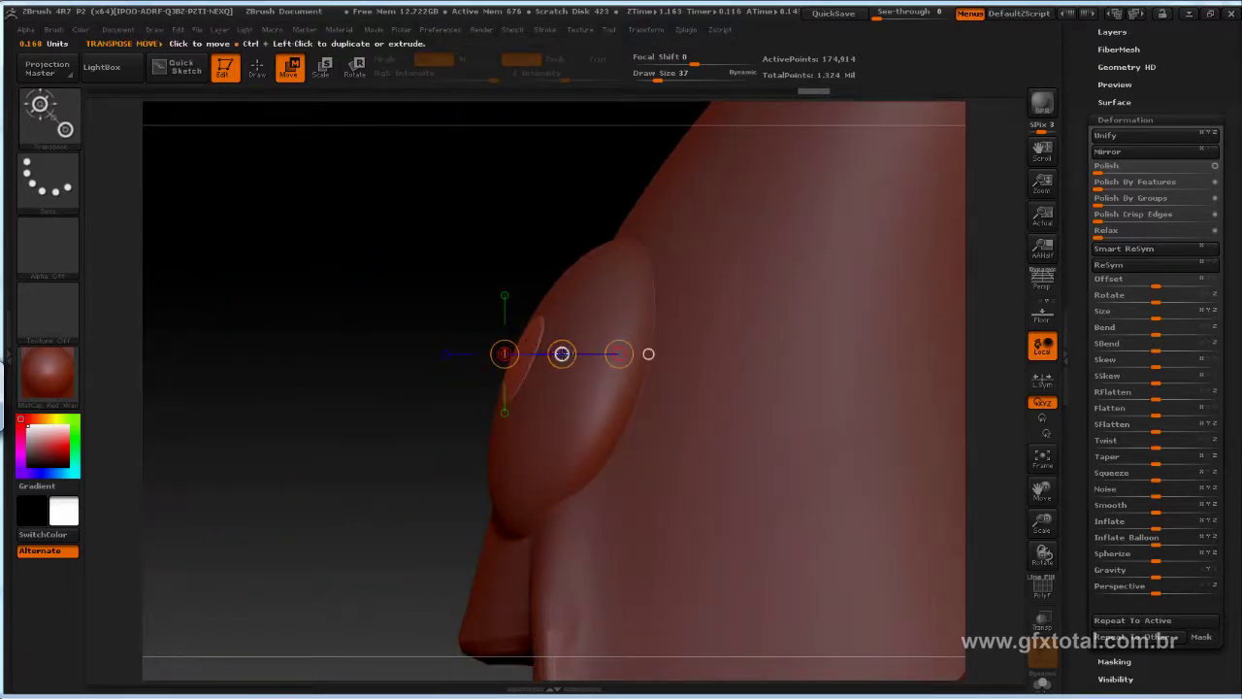
drag(562, 353, 559, 353)
drag(389, 243, 252, 107)
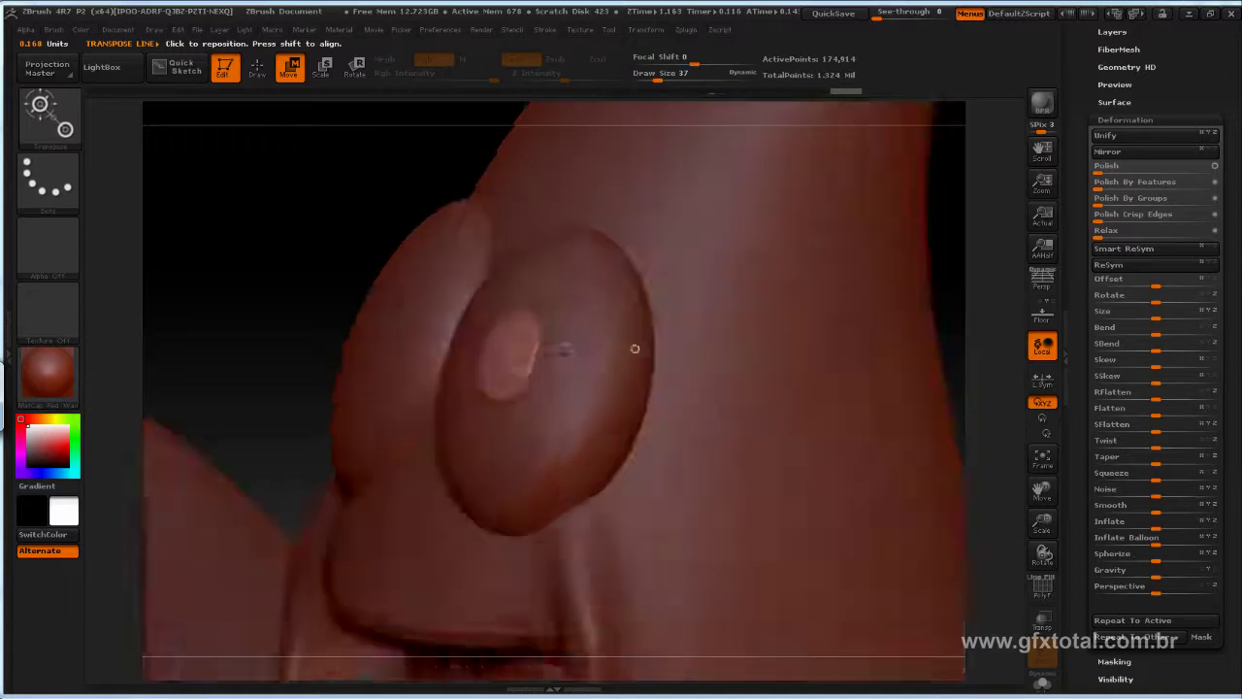
click(260, 68)
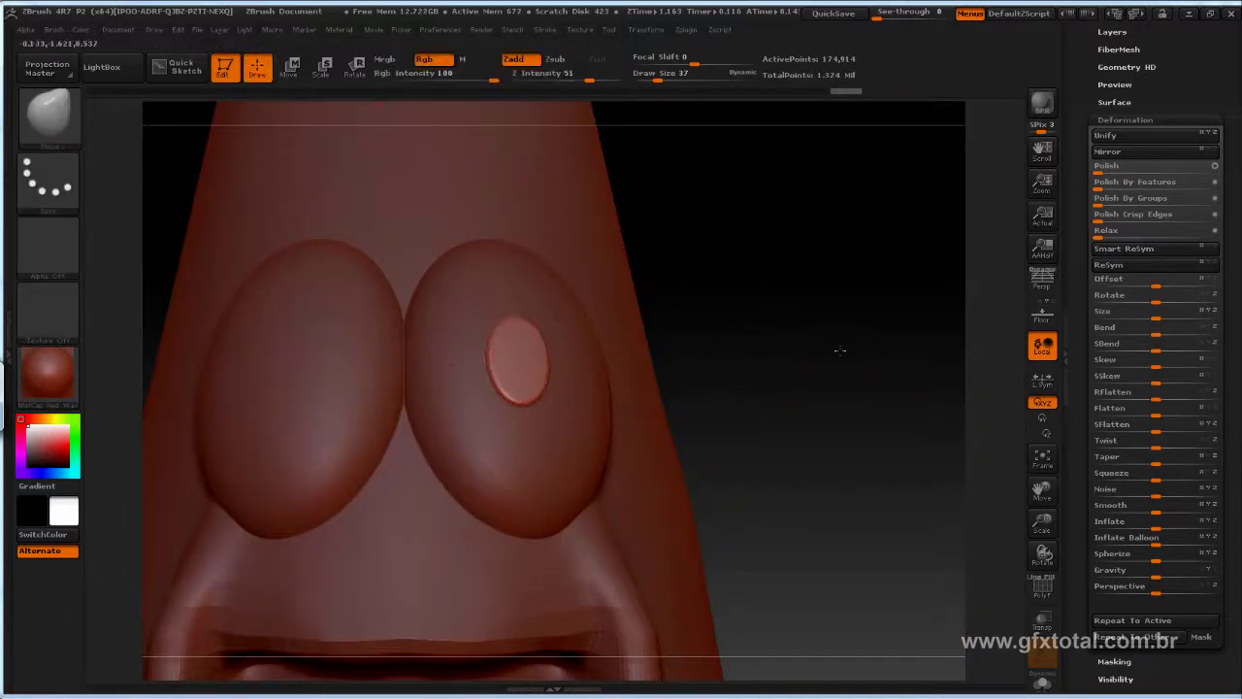
alt+drag(834, 352, 833, 341)
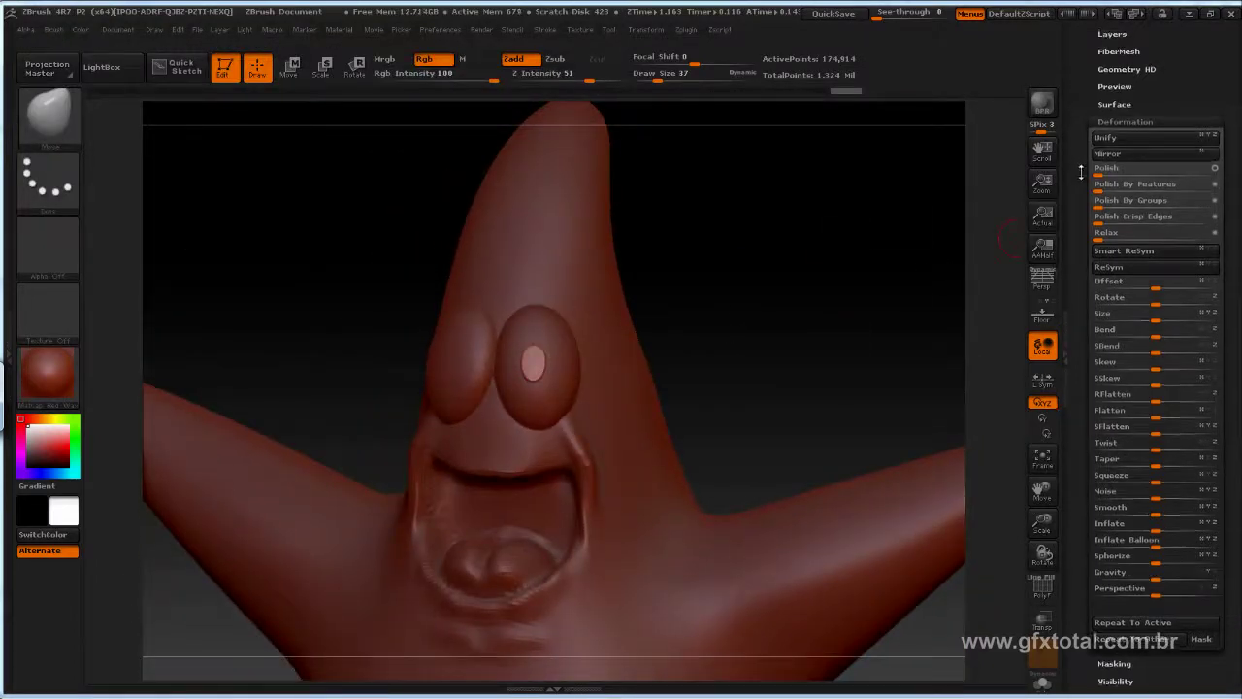
Step: Try Mirror And Weld on the pupil, undo it, and subdivide the pupil mesh
scroll(1122, 195, up, 5)
click(1119, 354)
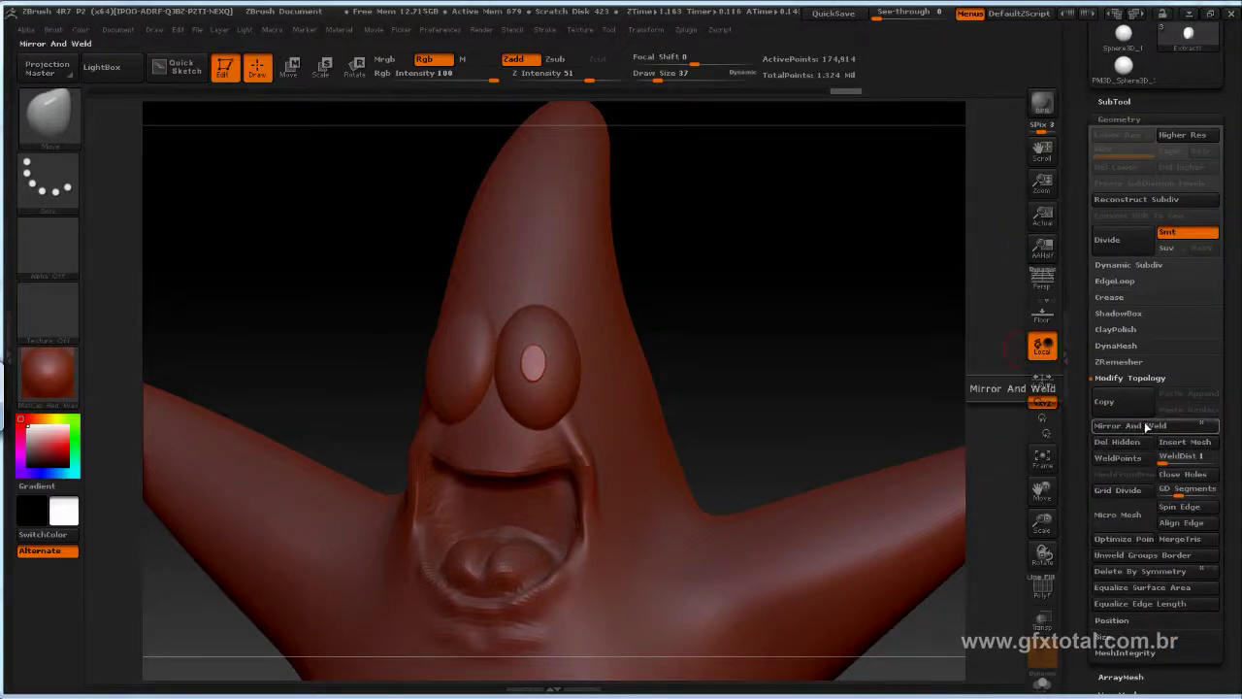
click(1126, 424)
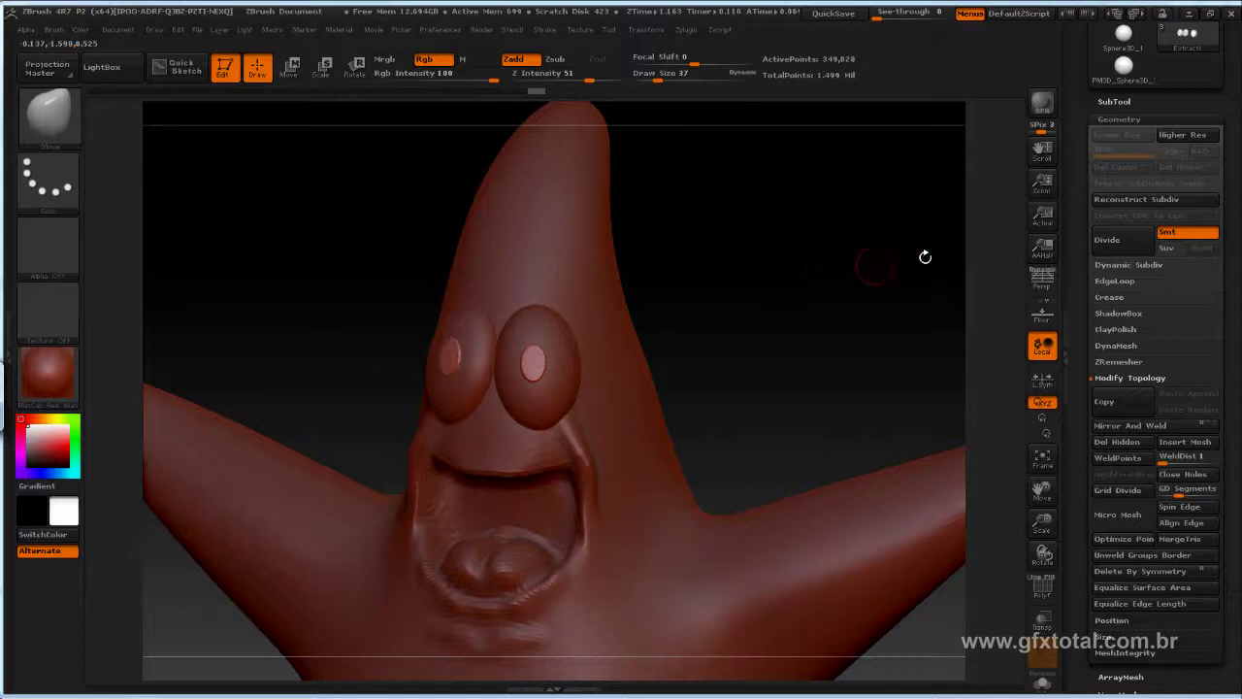
key(ctrl+z)
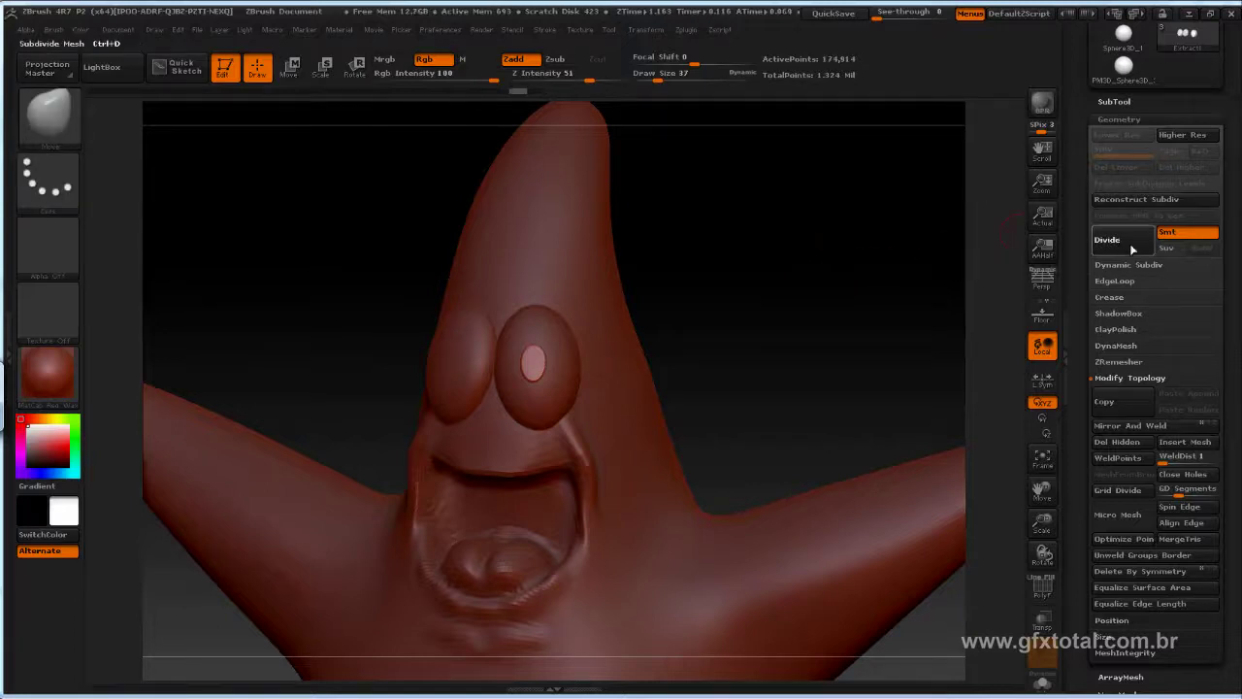
click(1131, 249)
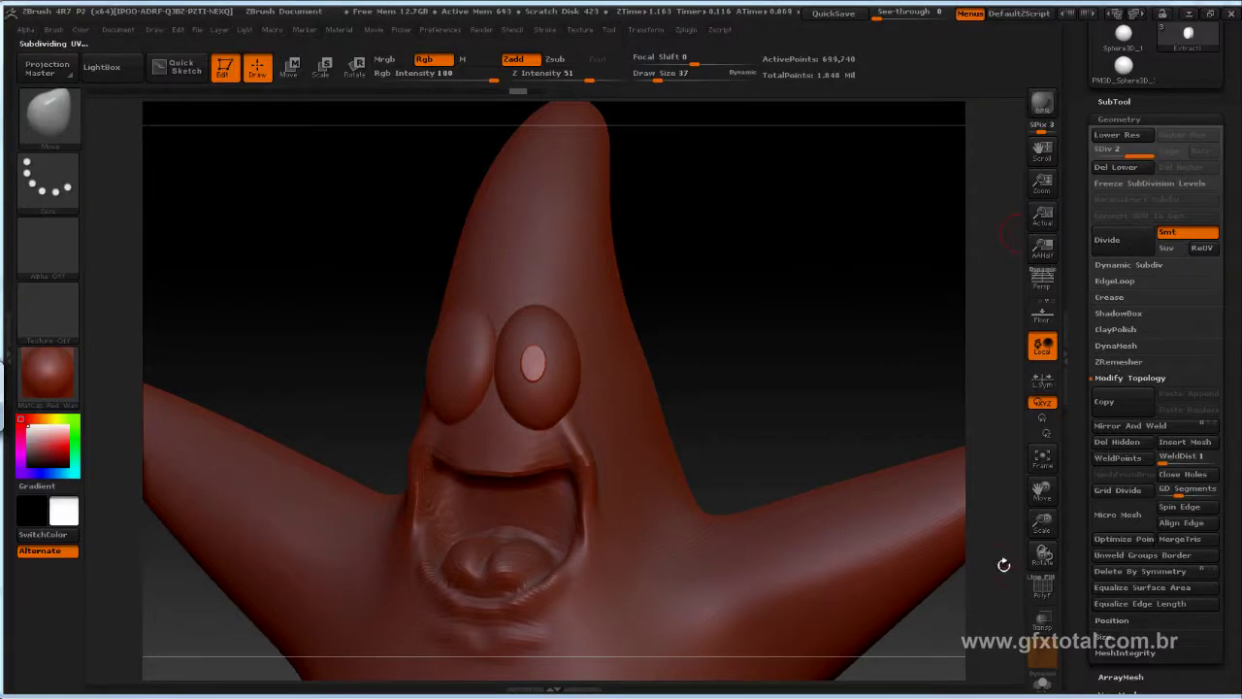
click(1145, 429)
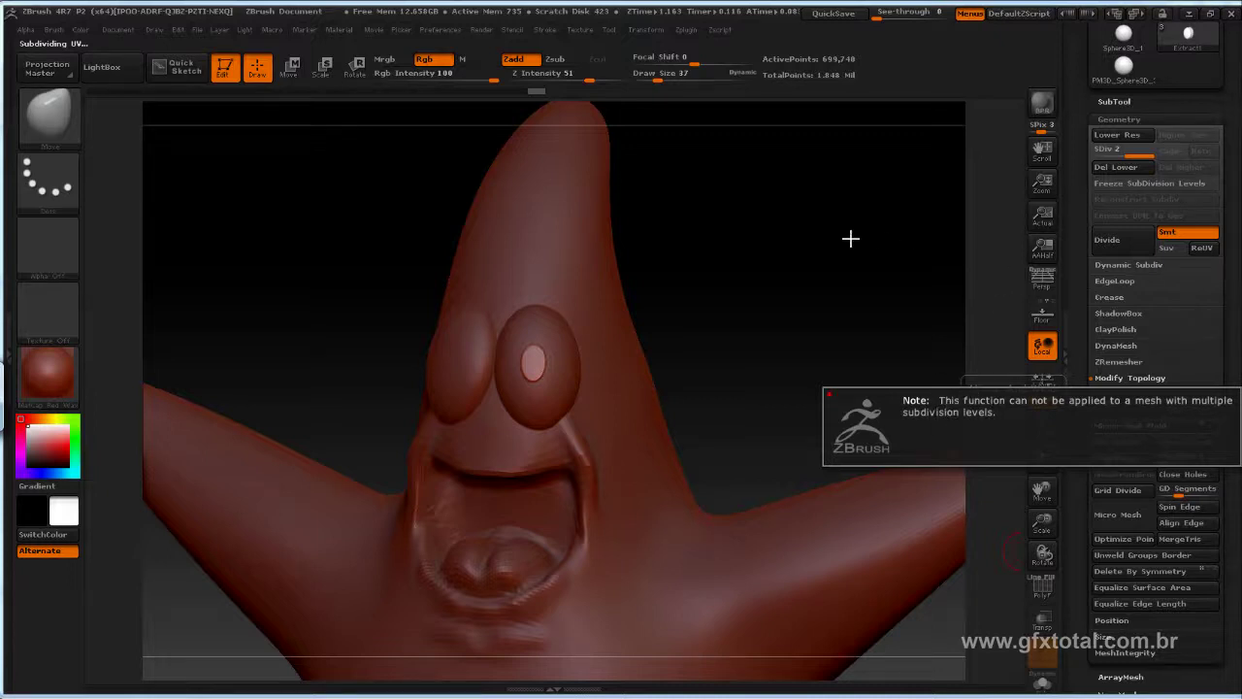
Step: Lower the eyes' subdivision, mirror the pupil onto the left eye, then select the body
click(1117, 135)
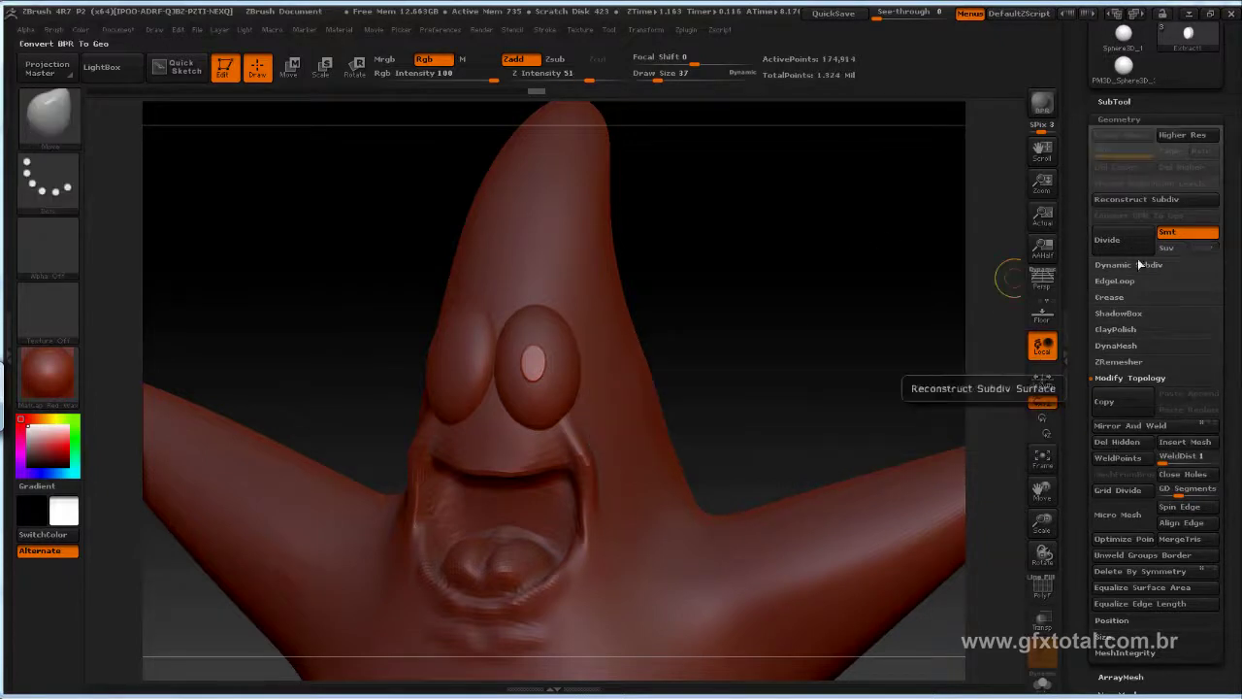
mouse_move(957, 408)
mouse_down()
mouse_move(810, 294)
mouse_move(759, 303)
mouse_up()
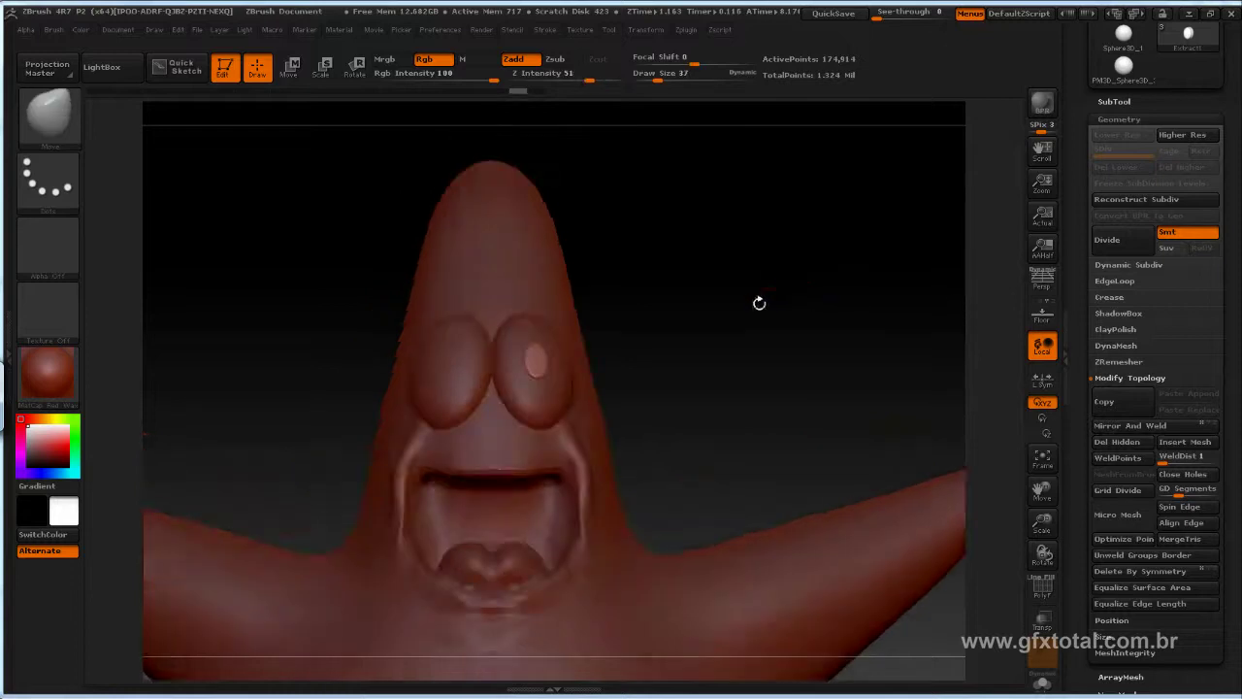
click(1158, 430)
mouse_move(943, 352)
mouse_down()
mouse_move(763, 333)
mouse_move(802, 343)
mouse_move(794, 311)
mouse_move(785, 336)
mouse_move(766, 297)
mouse_move(741, 346)
mouse_move(758, 324)
mouse_move(531, 221)
mouse_up()
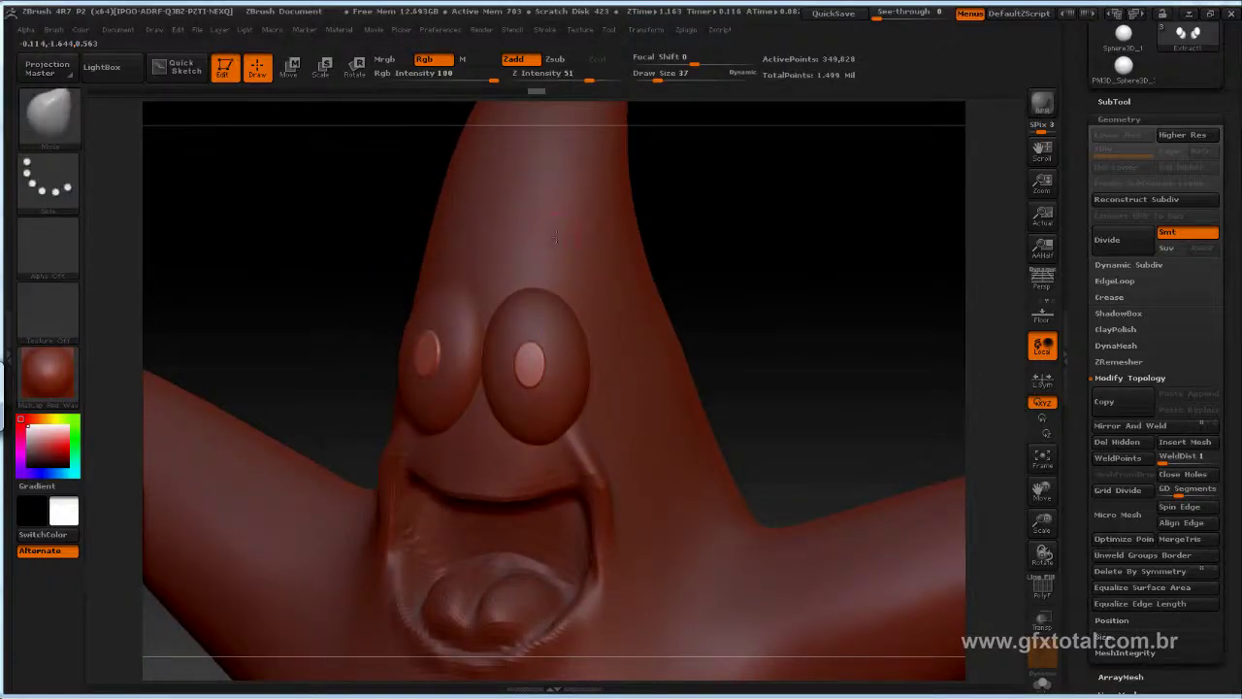
alt+click(567, 238)
drag(718, 251, 747, 243)
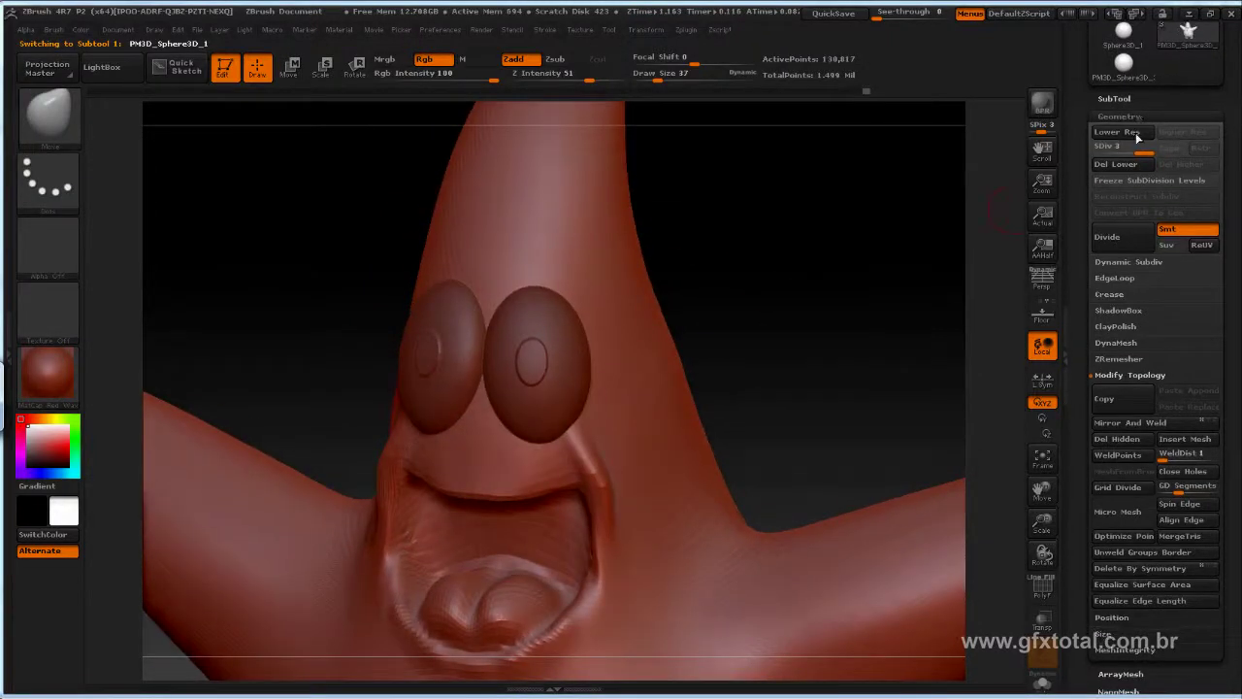
Step: Mask two forehead spots and subdivide the body with Ctrl+D to about 8.4 million points
click(1114, 101)
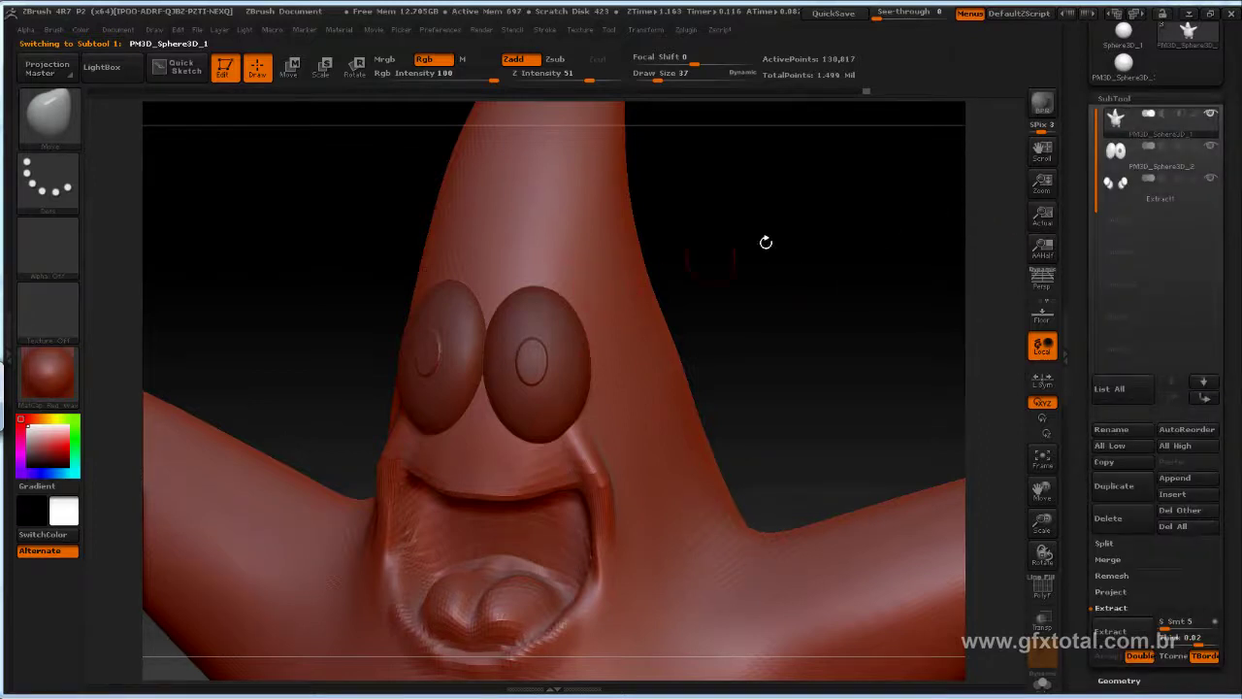
mouse_move(766, 242)
mouse_down()
mouse_move(823, 236)
mouse_move(812, 266)
mouse_move(601, 329)
mouse_up()
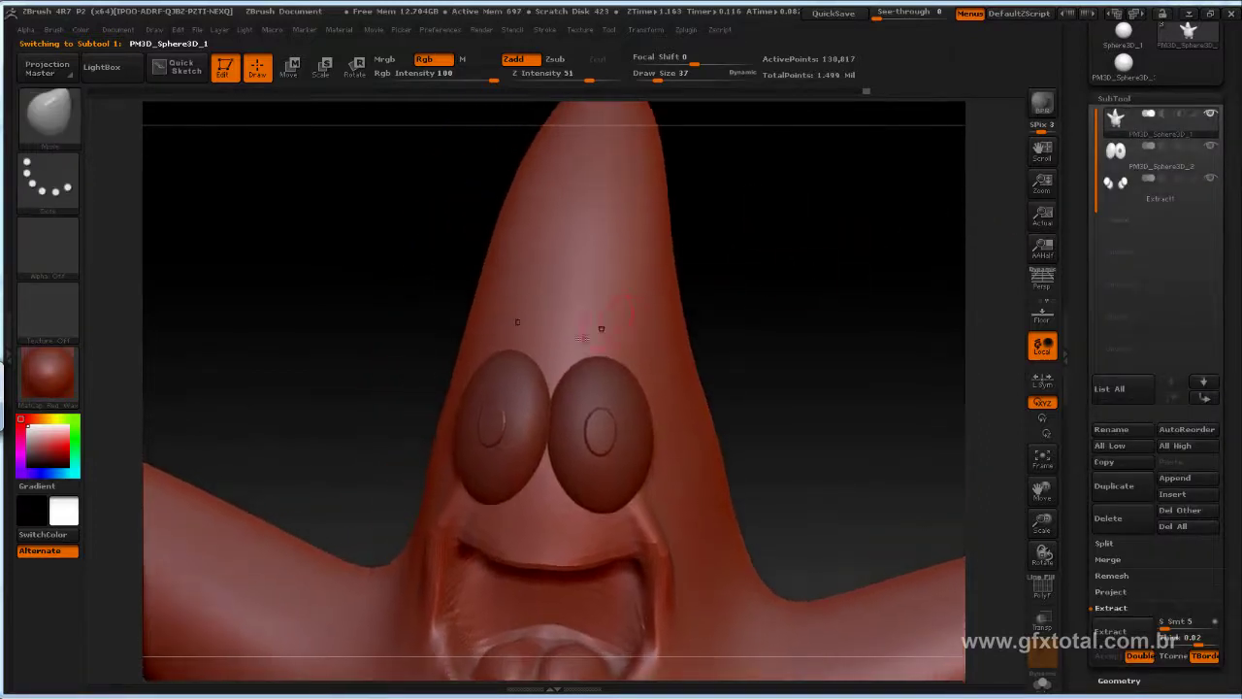
key(ctrl)
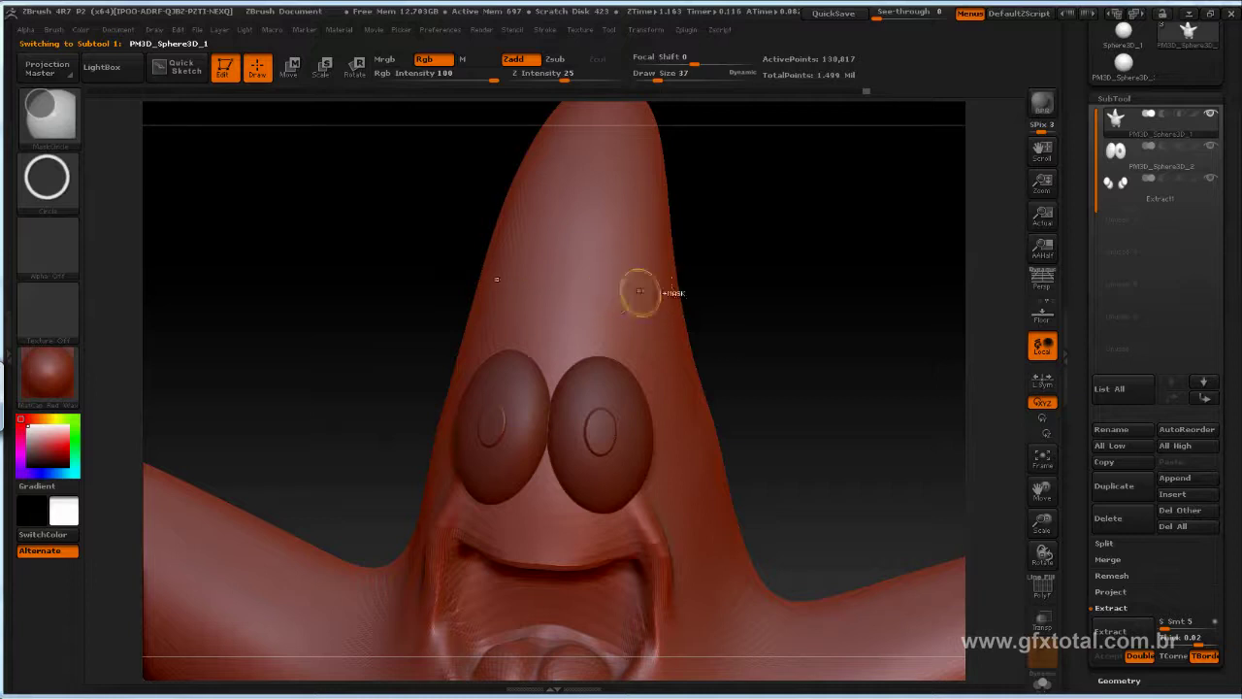
ctrl+click(621, 304)
ctrl+click(512, 294)
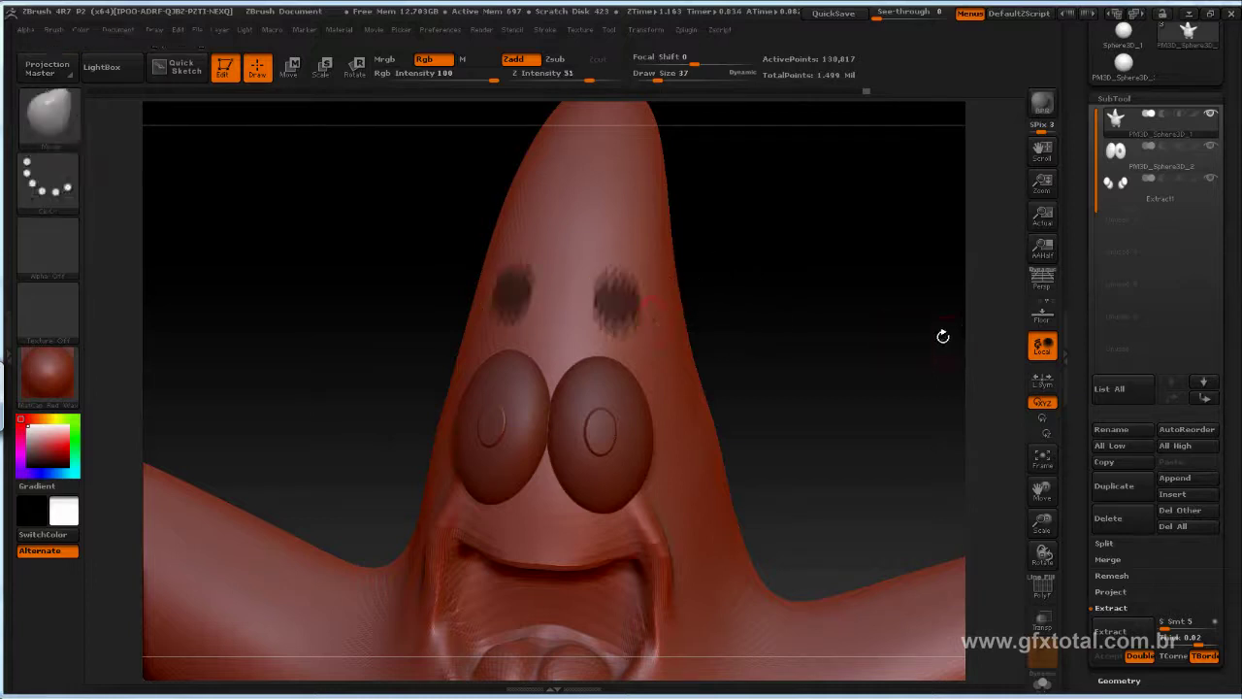
mouse_move(942, 333)
mouse_down()
mouse_move(885, 362)
mouse_move(860, 325)
mouse_move(887, 356)
mouse_up()
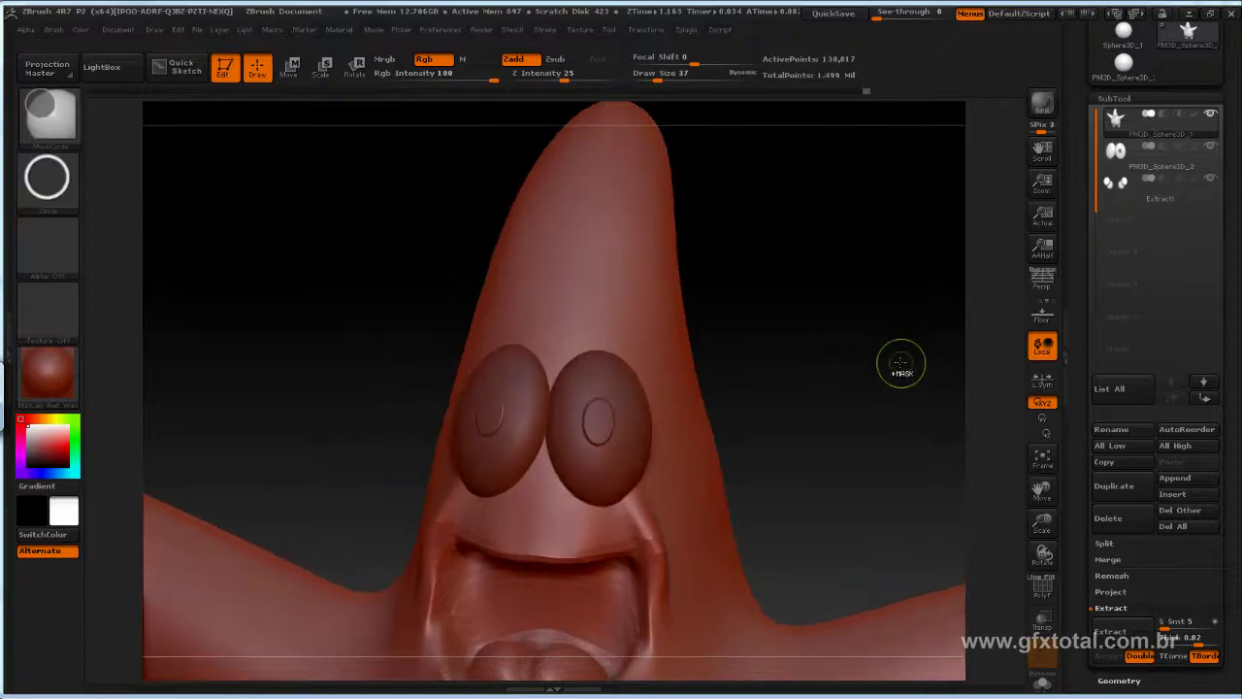
key(ctrl+d)
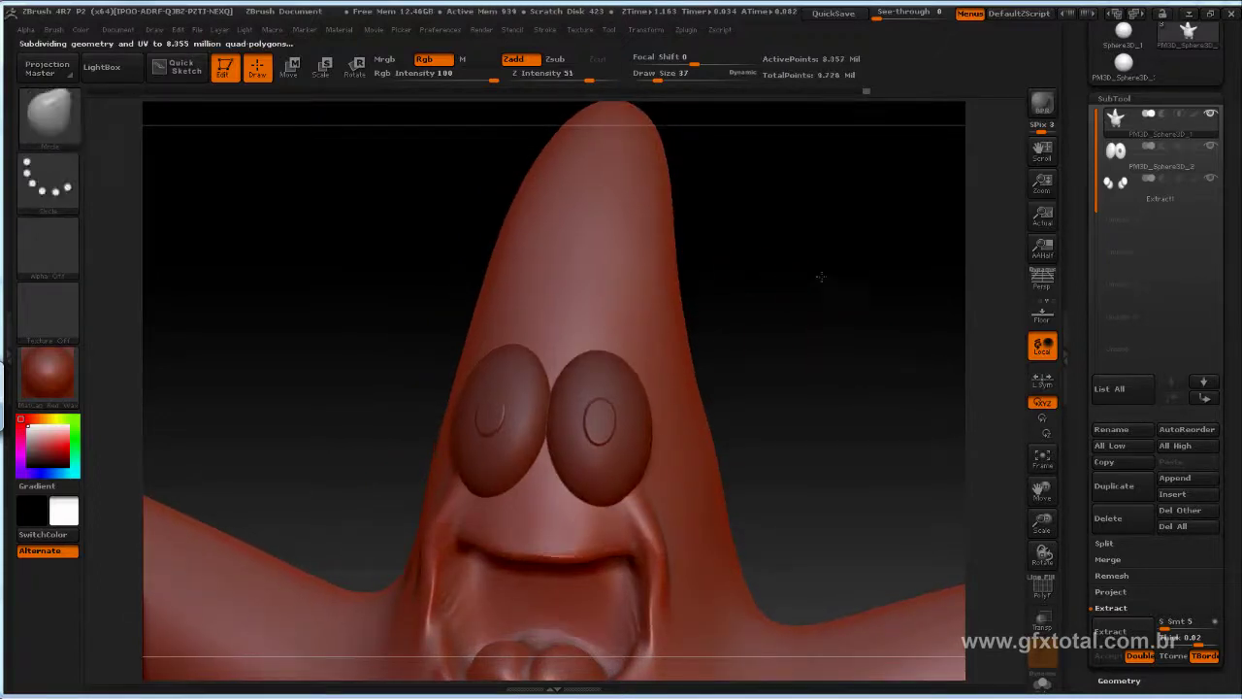
mouse_move(845, 325)
mouse_down()
mouse_move(840, 353)
mouse_move(605, 235)
mouse_up()
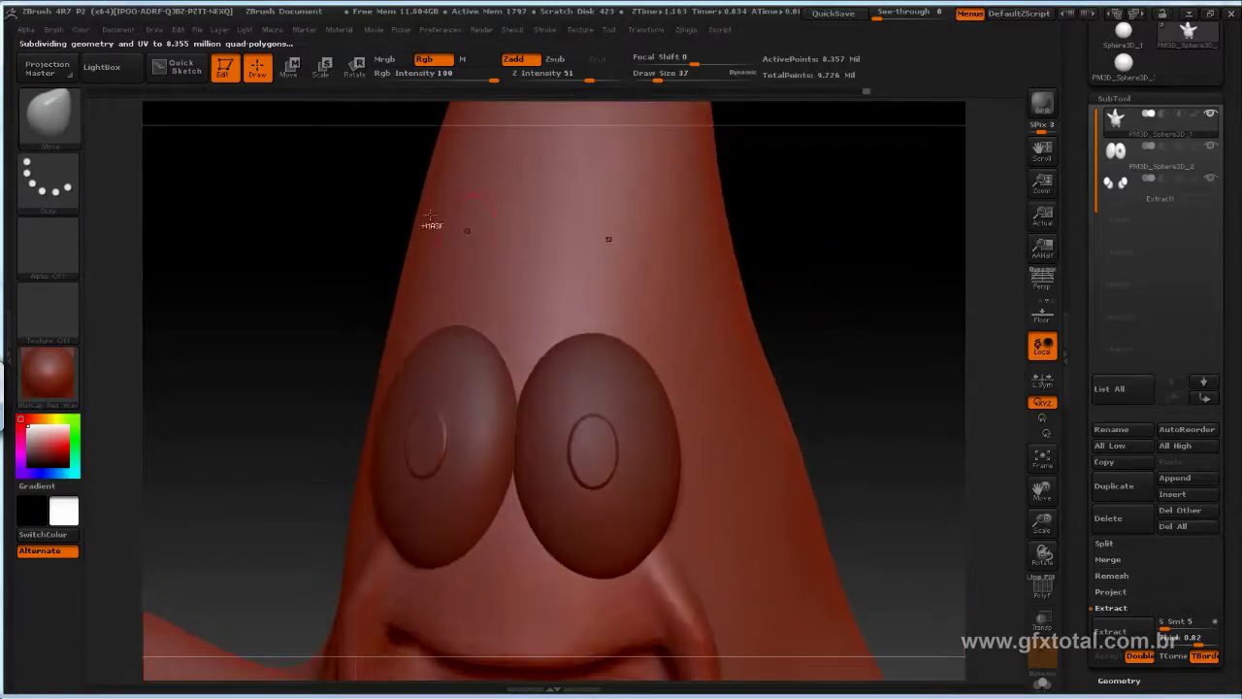
Step: Mask a rectangular band across the forehead above the eyes using MaskRect
ctrl+click(49, 114)
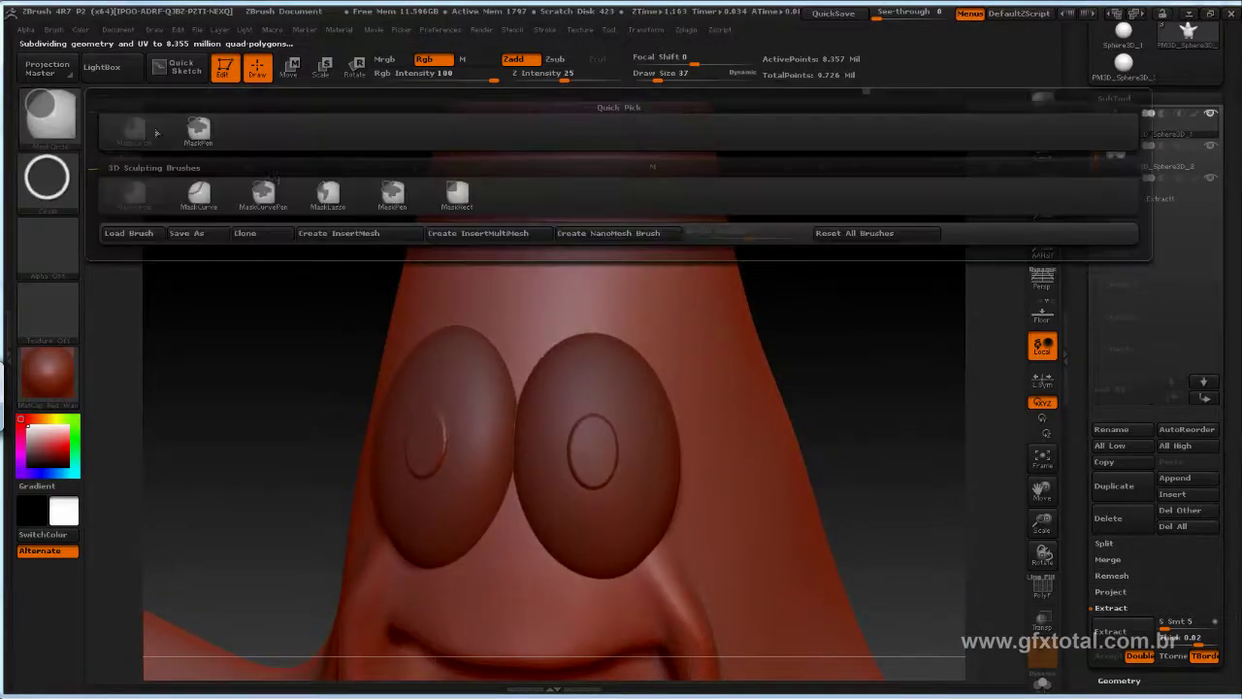
click(458, 194)
mouse_move(576, 273)
ctrl+mouse_down()
mouse_move(649, 287)
mouse_move(535, 276)
mouse_move(656, 283)
mouse_move(640, 284)
ctrl+mouse_up()
key(ctrl+z)
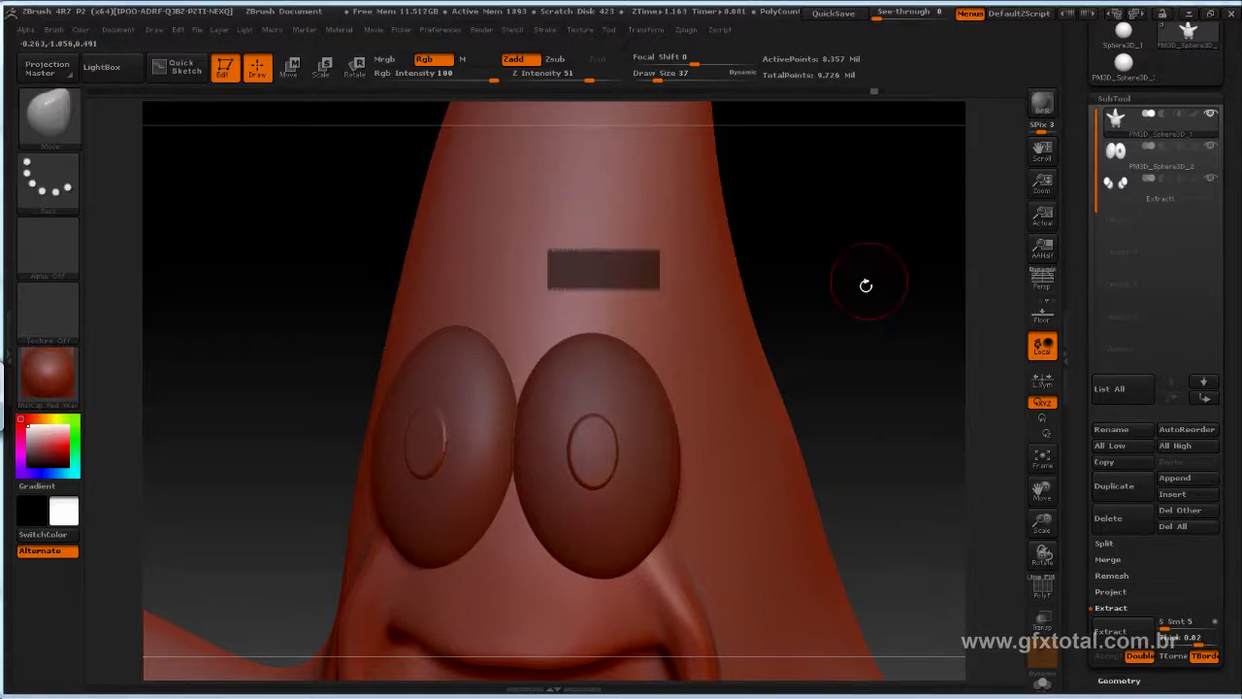
mouse_move(868, 283)
mouse_down()
mouse_move(902, 318)
mouse_move(548, 262)
mouse_up()
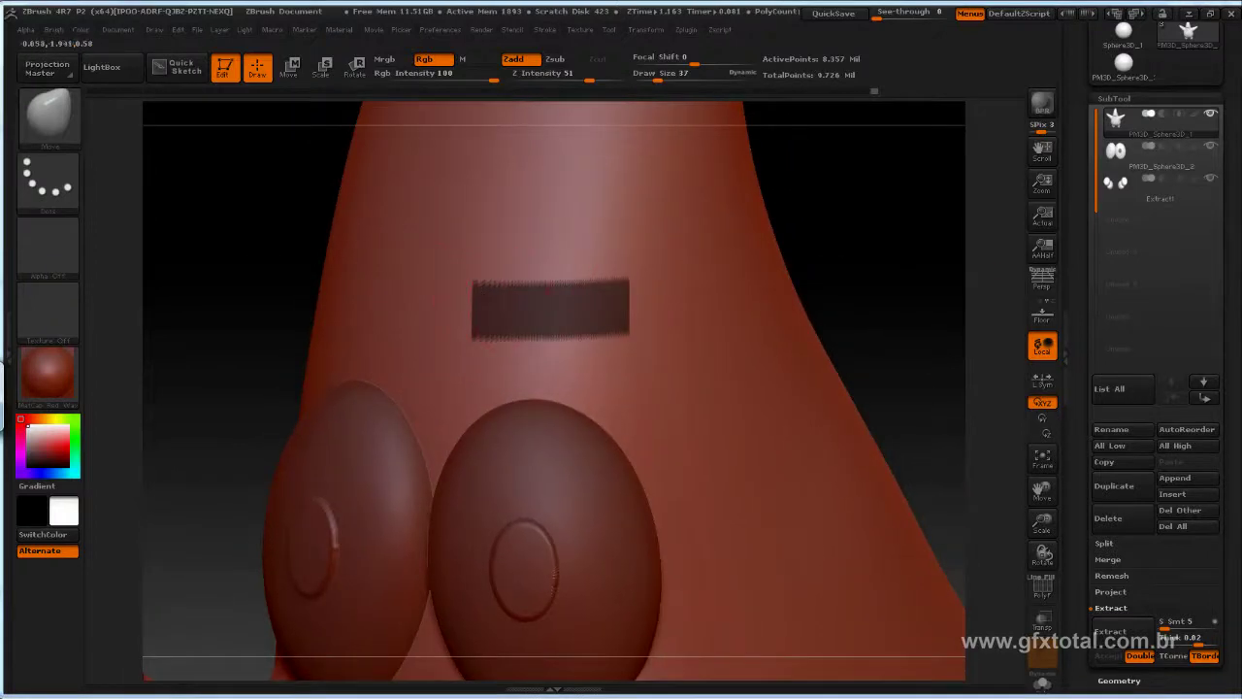
key(ctrl)
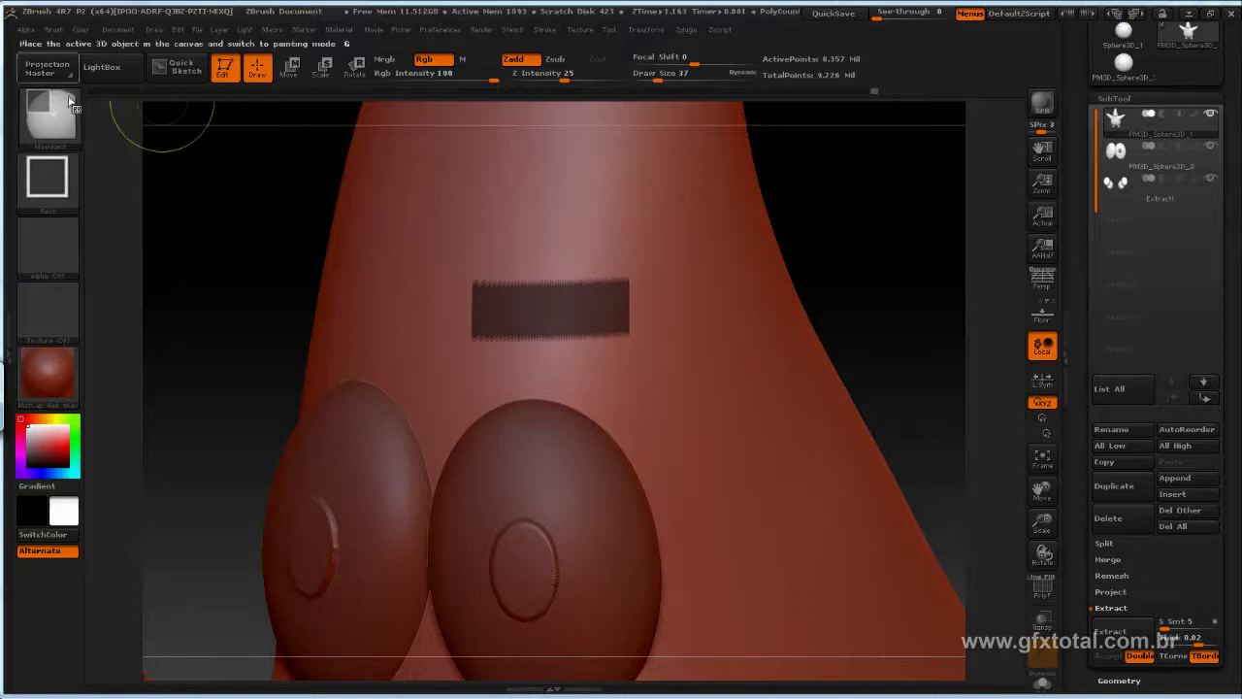
Step: Select MaskCurve and cut a bent wedge notch into the band's right end
click(82, 122)
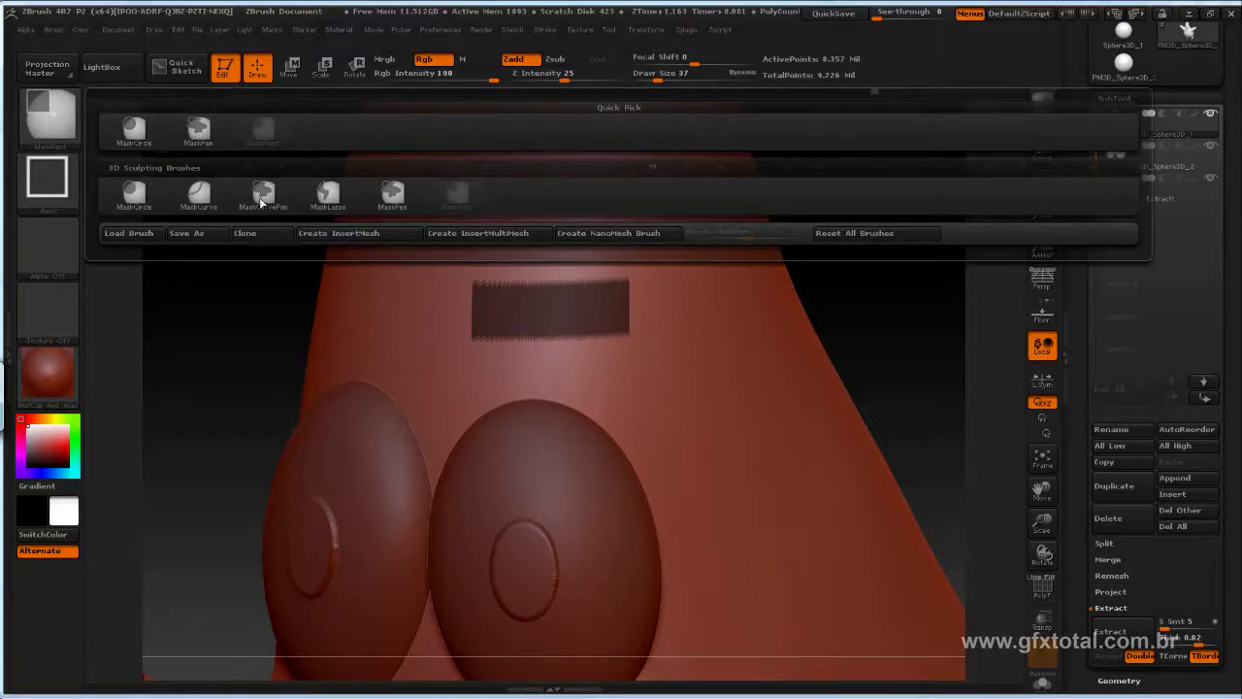
click(193, 192)
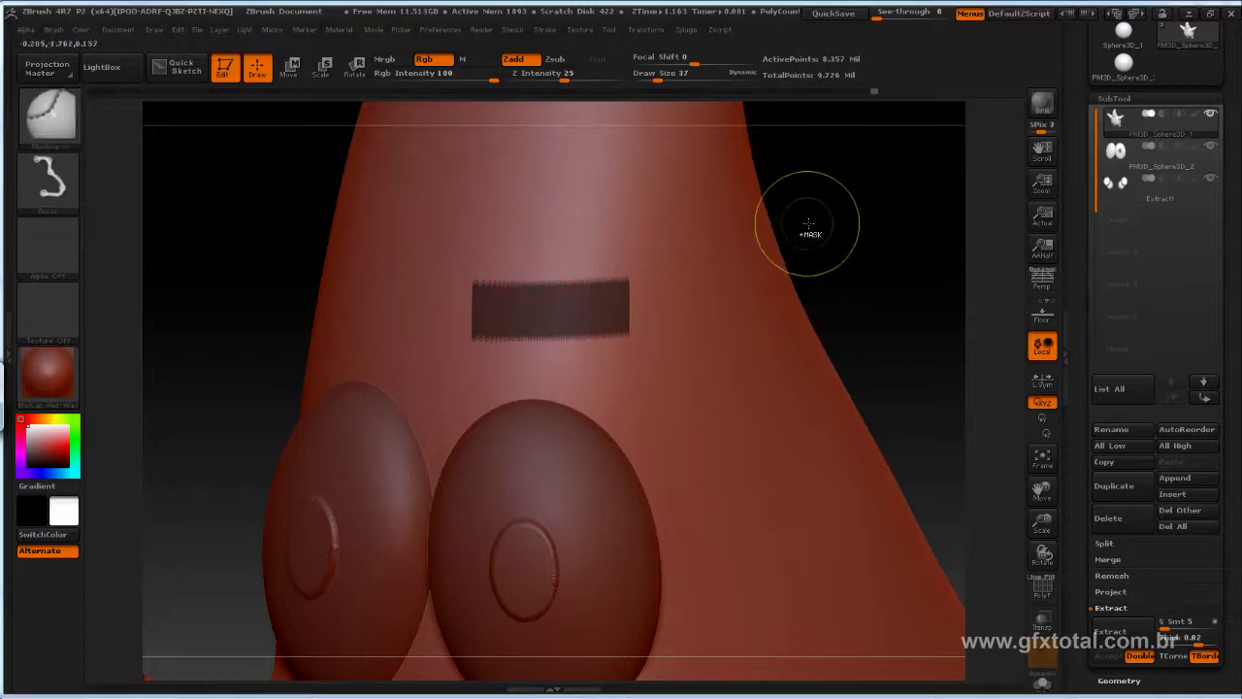
mouse_move(834, 213)
mouse_down()
mouse_move(621, 312)
mouse_move(589, 306)
mouse_up()
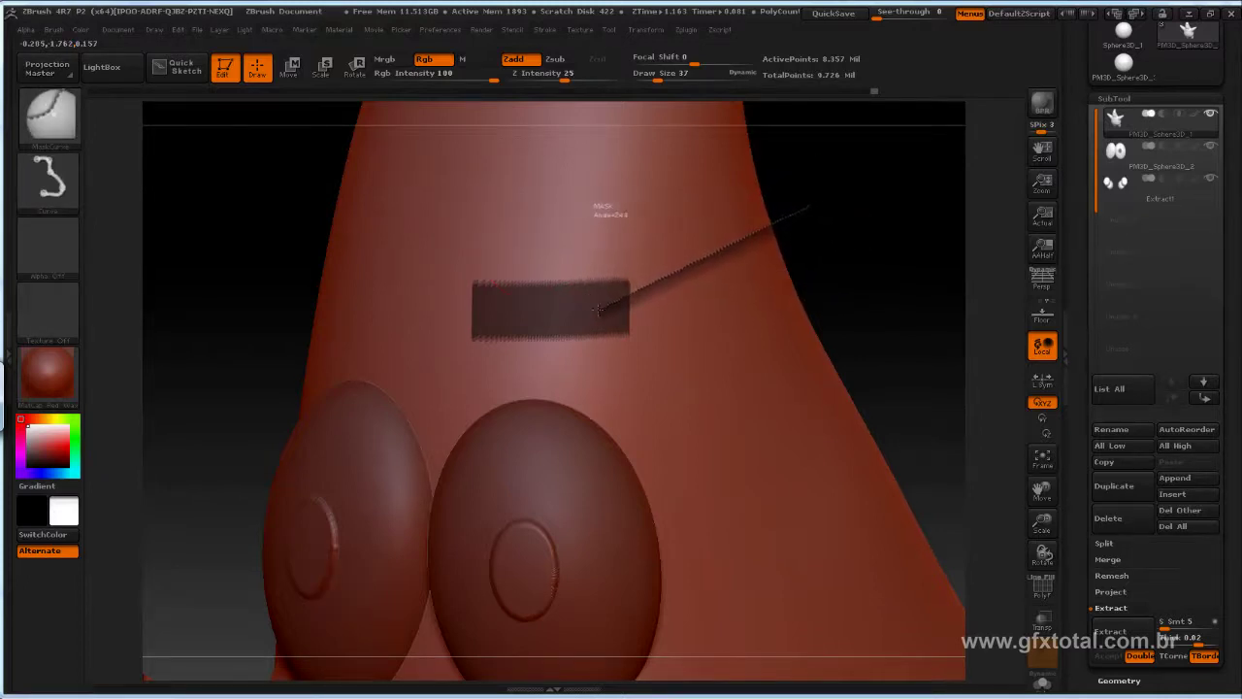
drag(587, 305, 585, 314)
drag(592, 312, 844, 326)
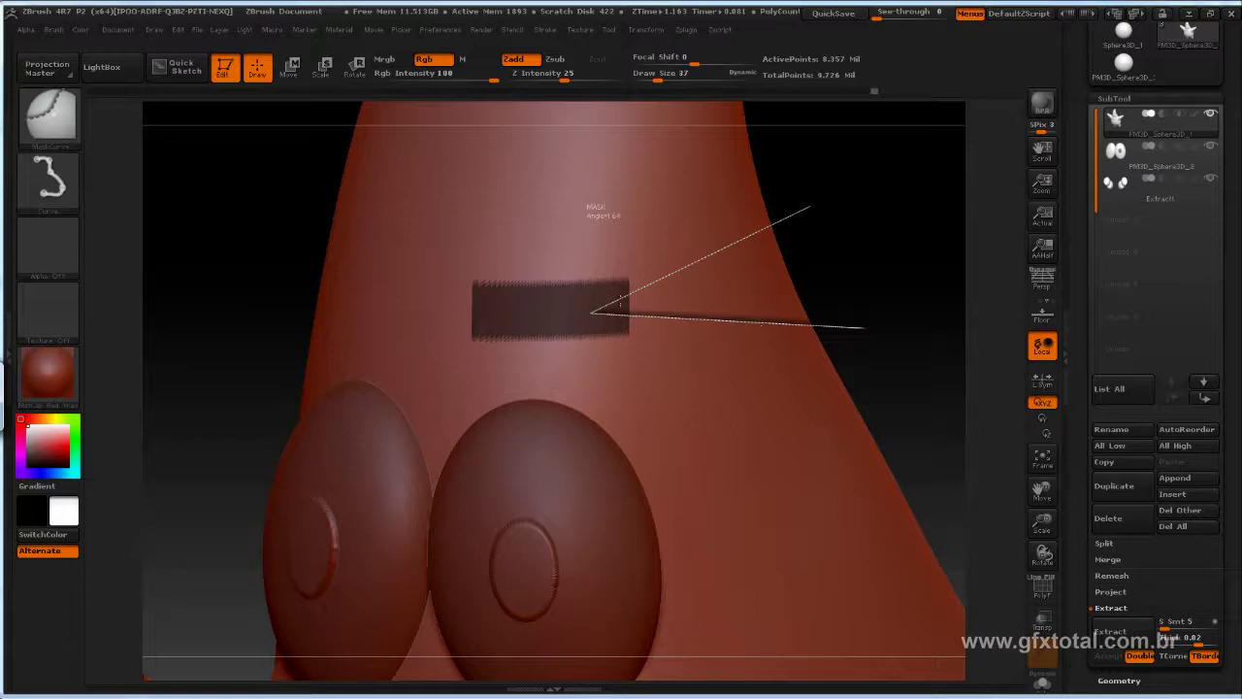
drag(620, 301, 671, 314)
Step: Cut a matching wedge notch into the forehead band's left end
drag(899, 286, 518, 247)
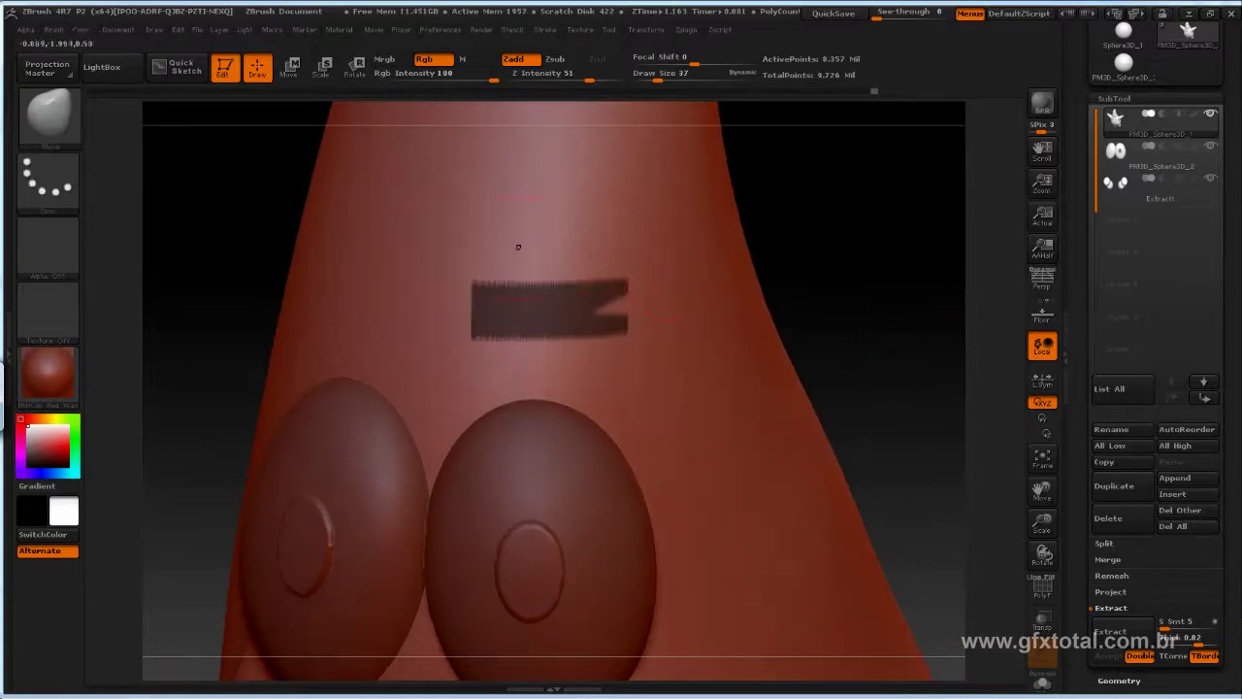
mouse_move(219, 197)
mouse_down()
mouse_move(341, 233)
mouse_move(495, 312)
mouse_move(352, 340)
mouse_move(513, 307)
mouse_up()
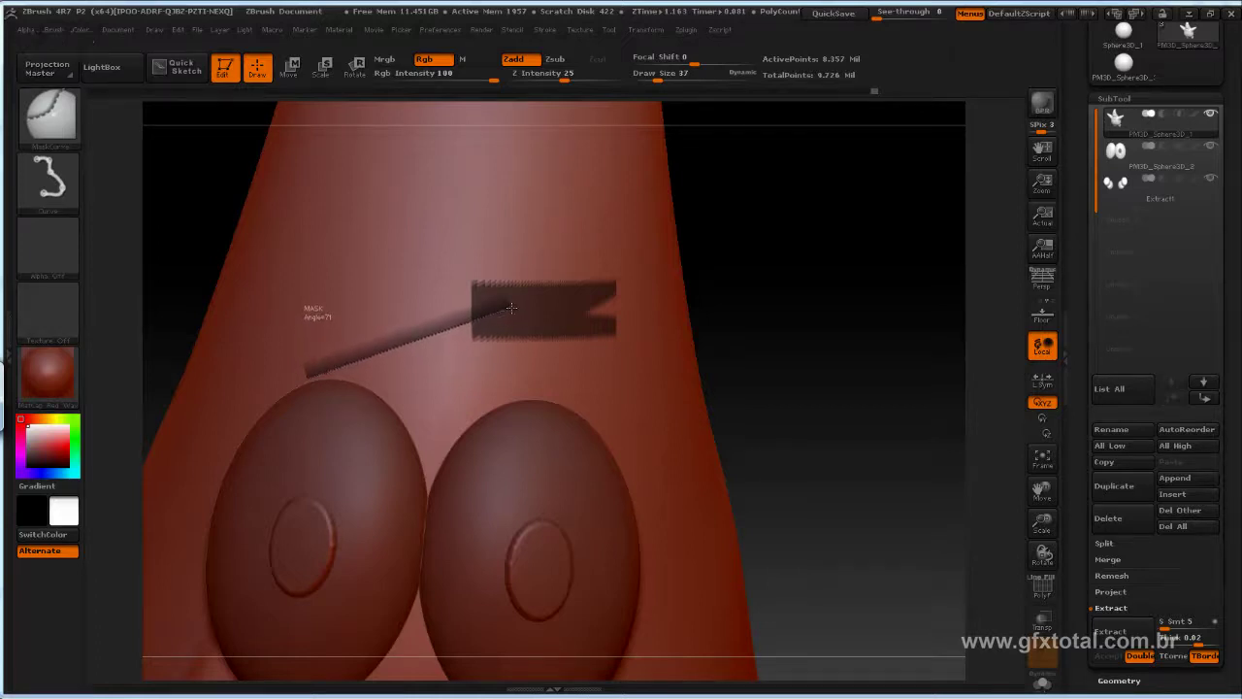
ctrl+drag(511, 307, 295, 280)
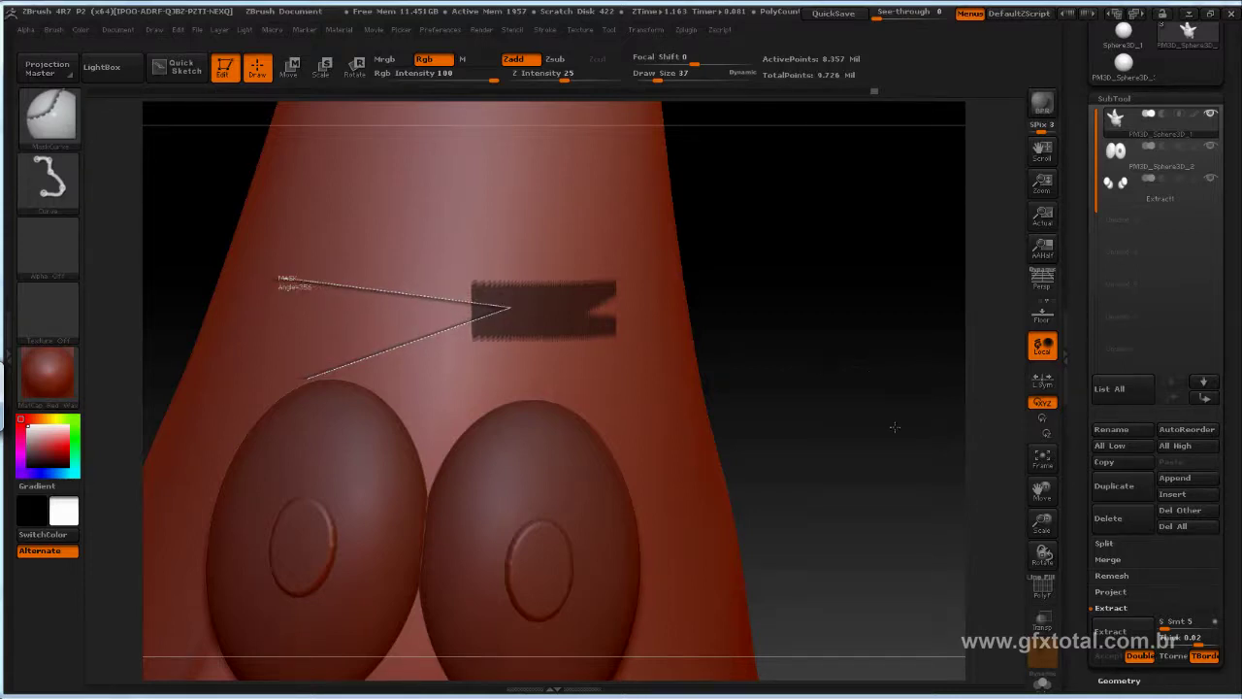
scroll(1081, 323, down, 3)
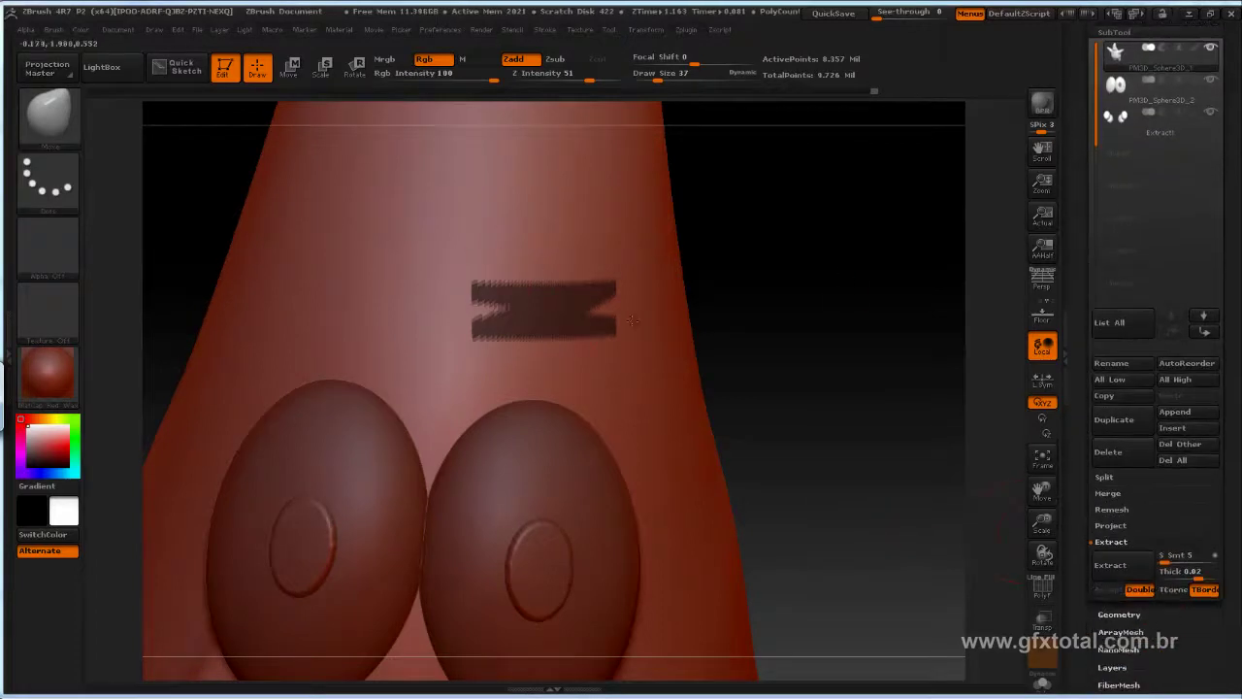
Step: Extract the zigzag forehead mask, accept it, and select the new Extract2 subtool
click(1113, 567)
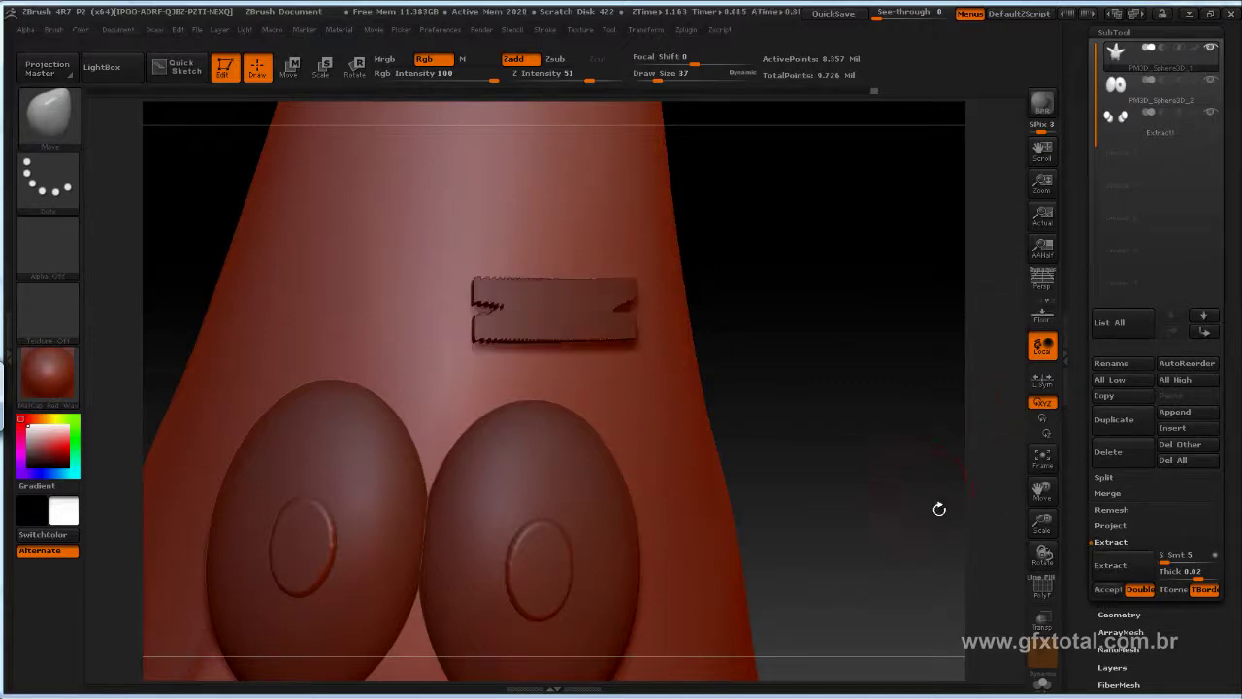
click(1107, 591)
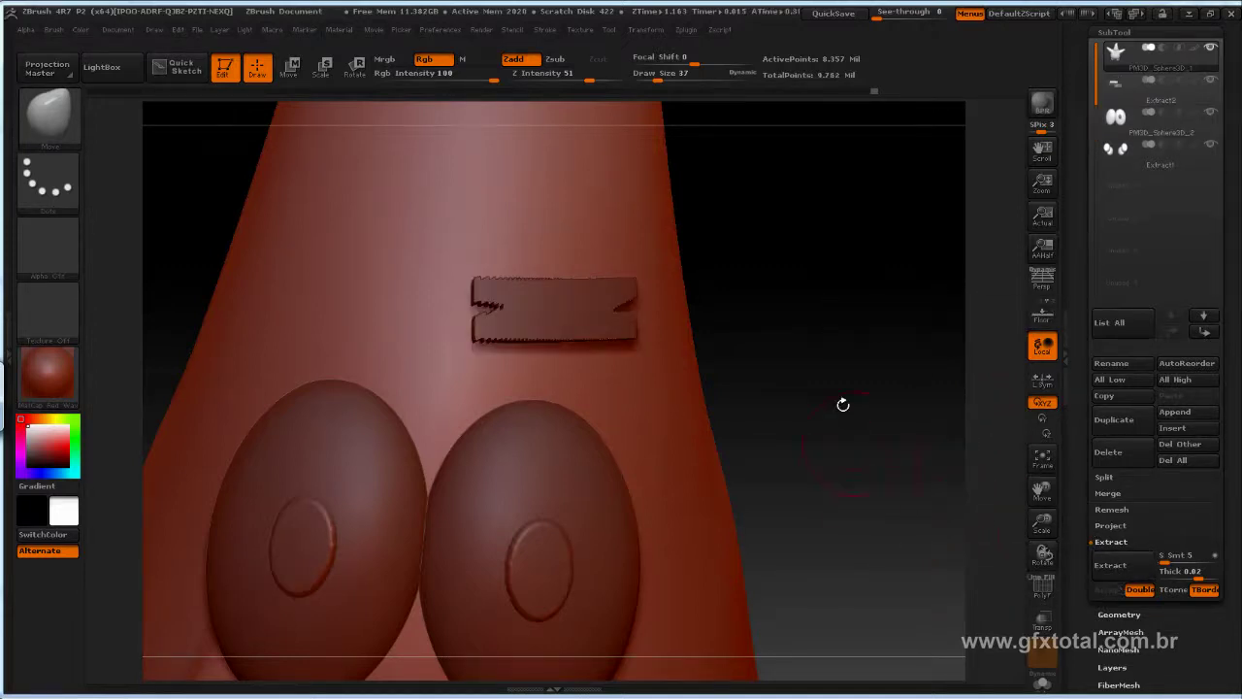
drag(841, 402, 990, 204)
click(1155, 89)
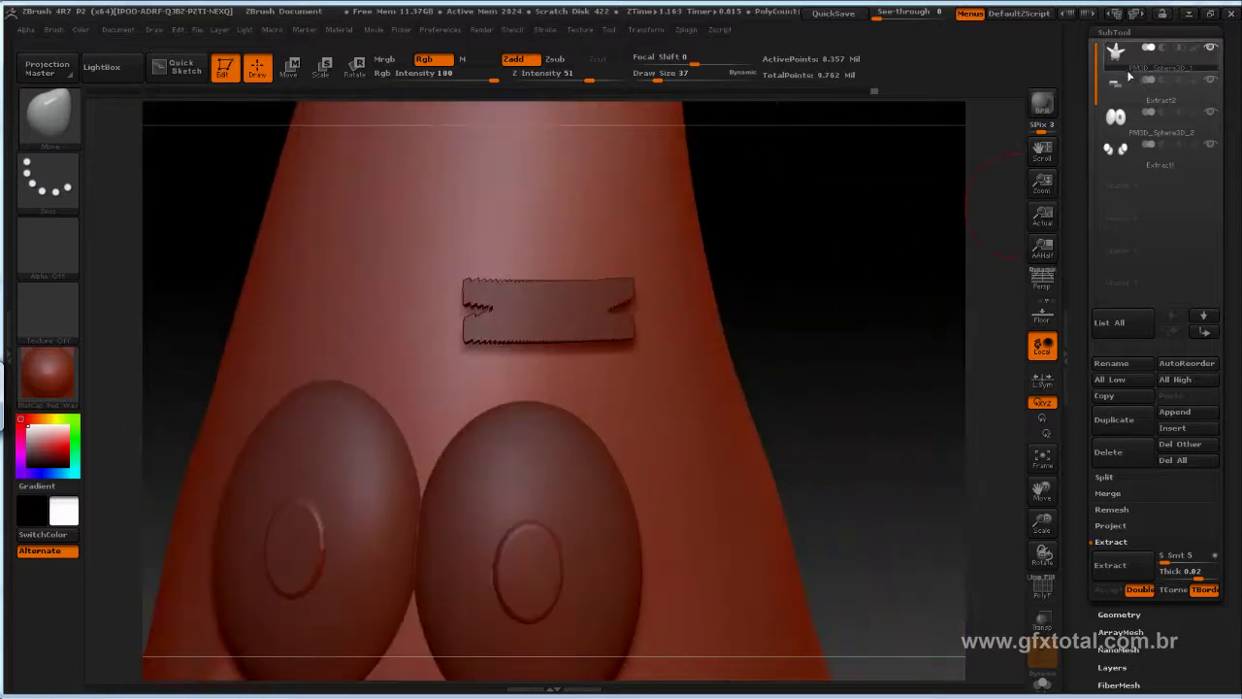
mouse_move(824, 271)
mouse_down()
mouse_move(776, 300)
mouse_move(490, 297)
mouse_up()
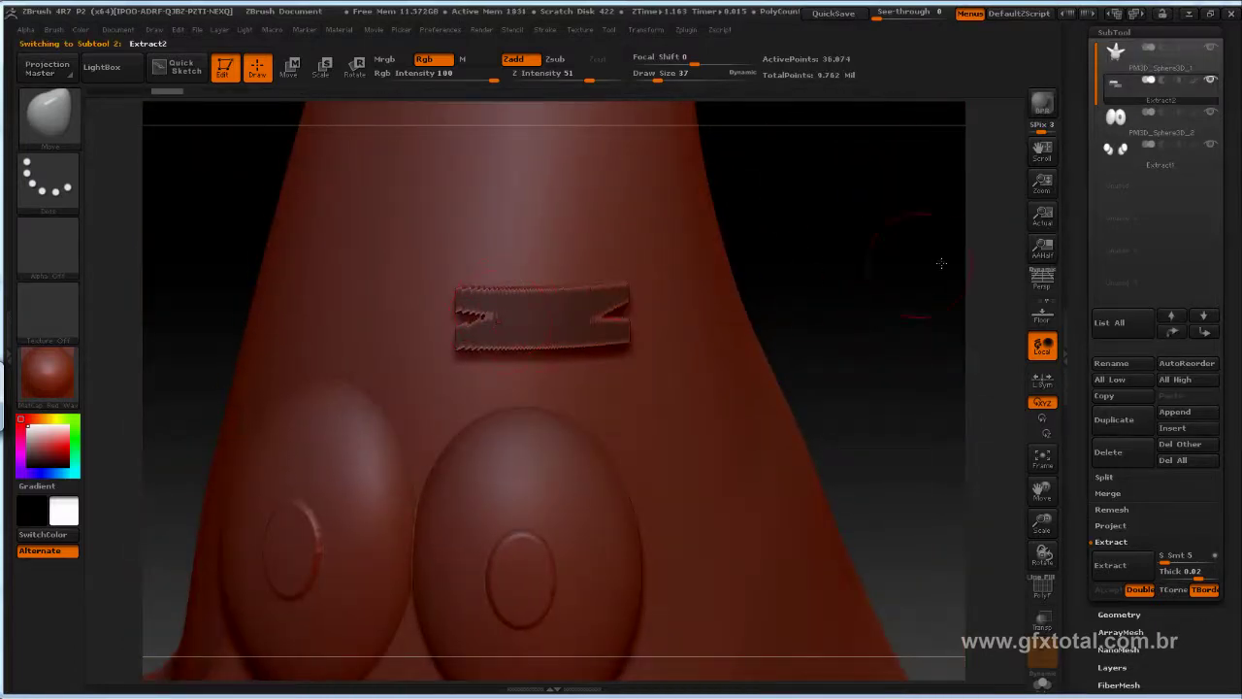
mouse_move(940, 262)
mouse_down()
mouse_move(896, 208)
mouse_move(927, 220)
mouse_move(890, 297)
mouse_move(874, 247)
mouse_move(465, 273)
mouse_up()
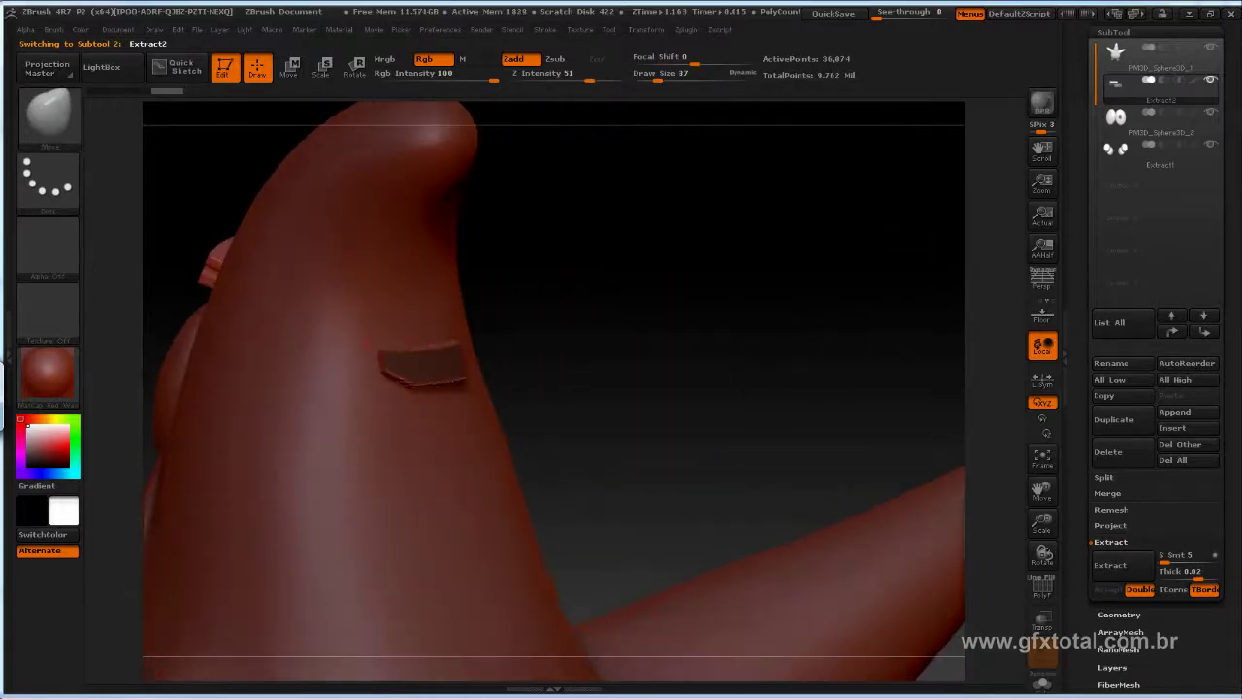
drag(706, 325, 802, 319)
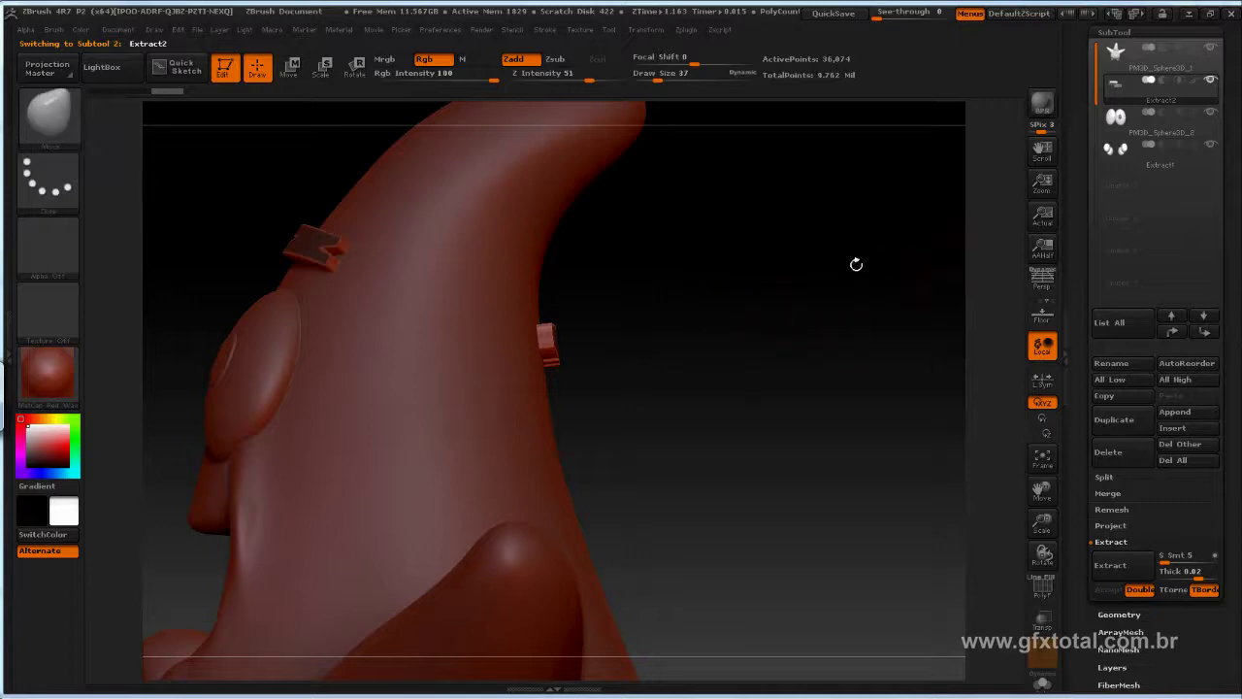
key(m)
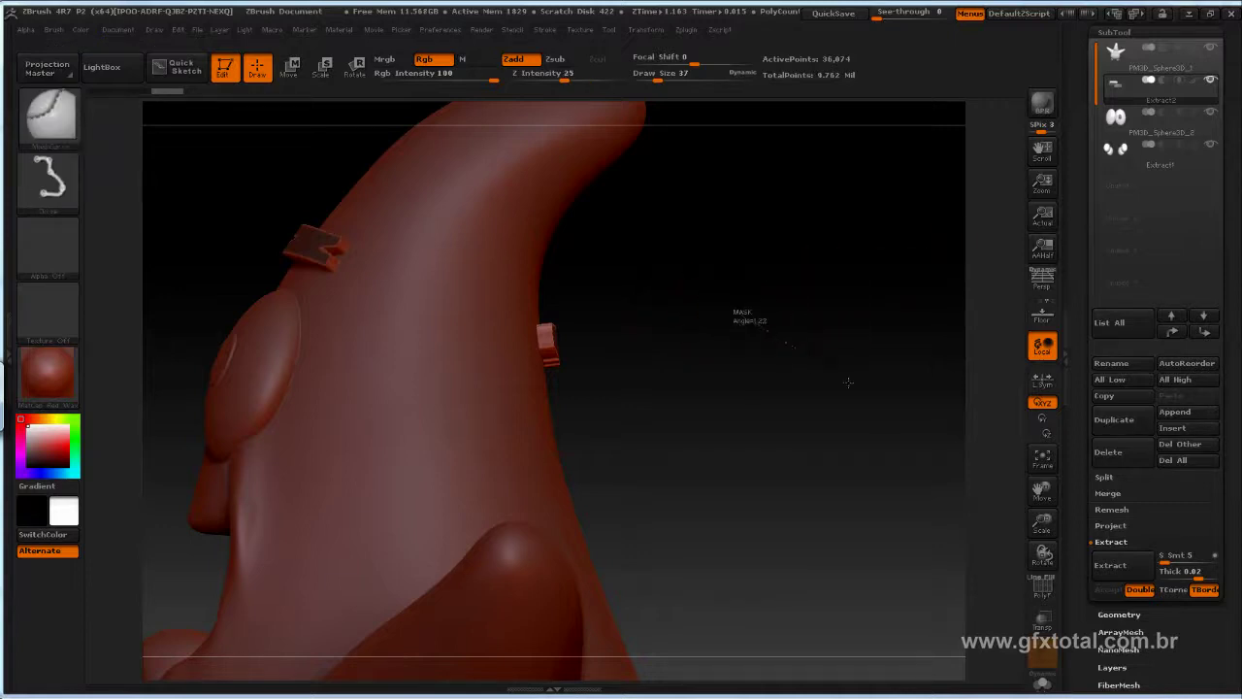
click(47, 114)
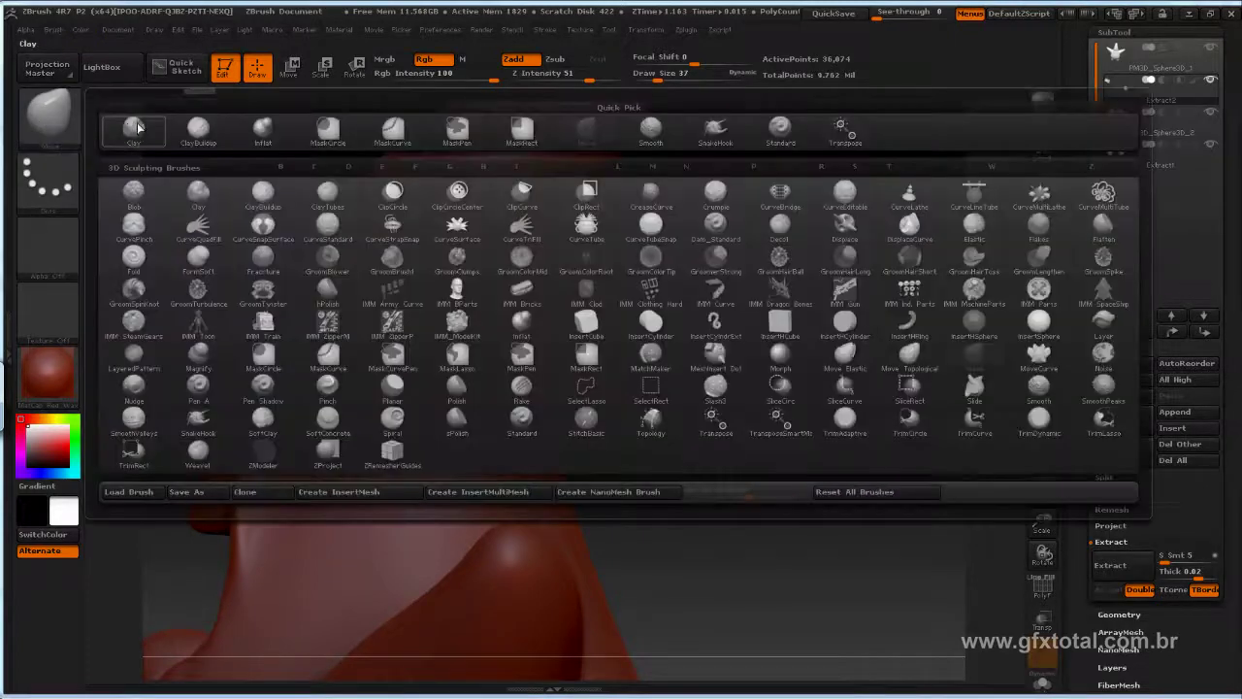
key(m)
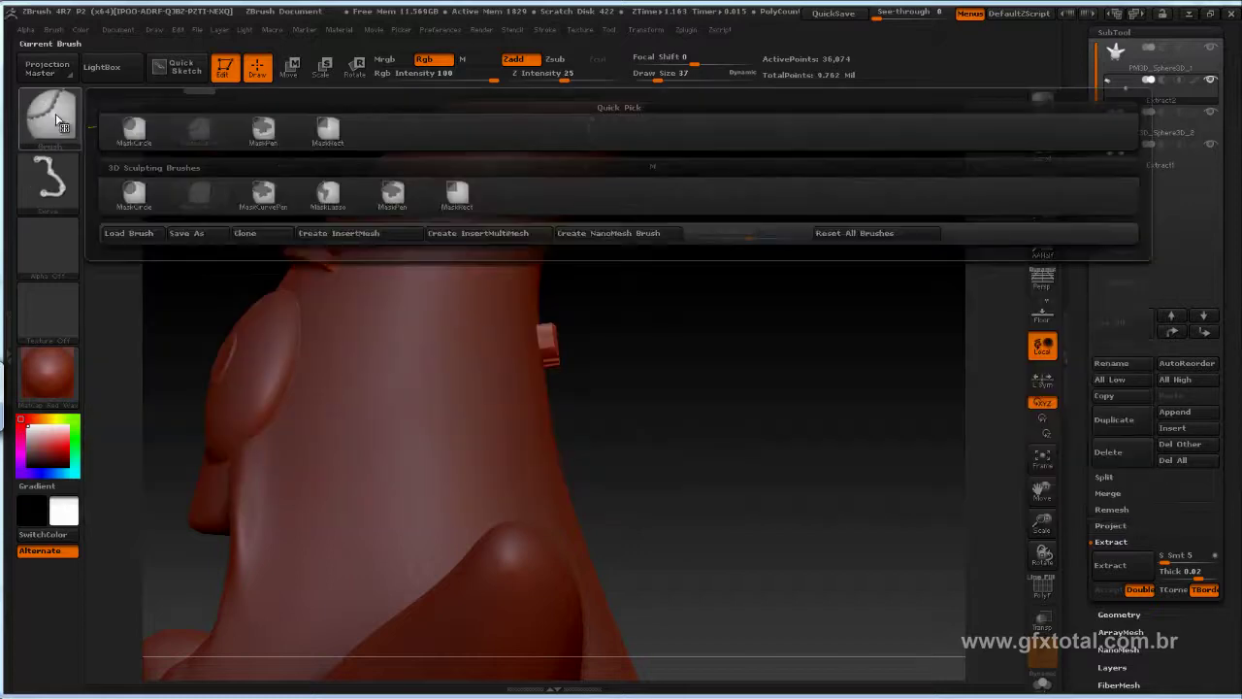
key(Escape)
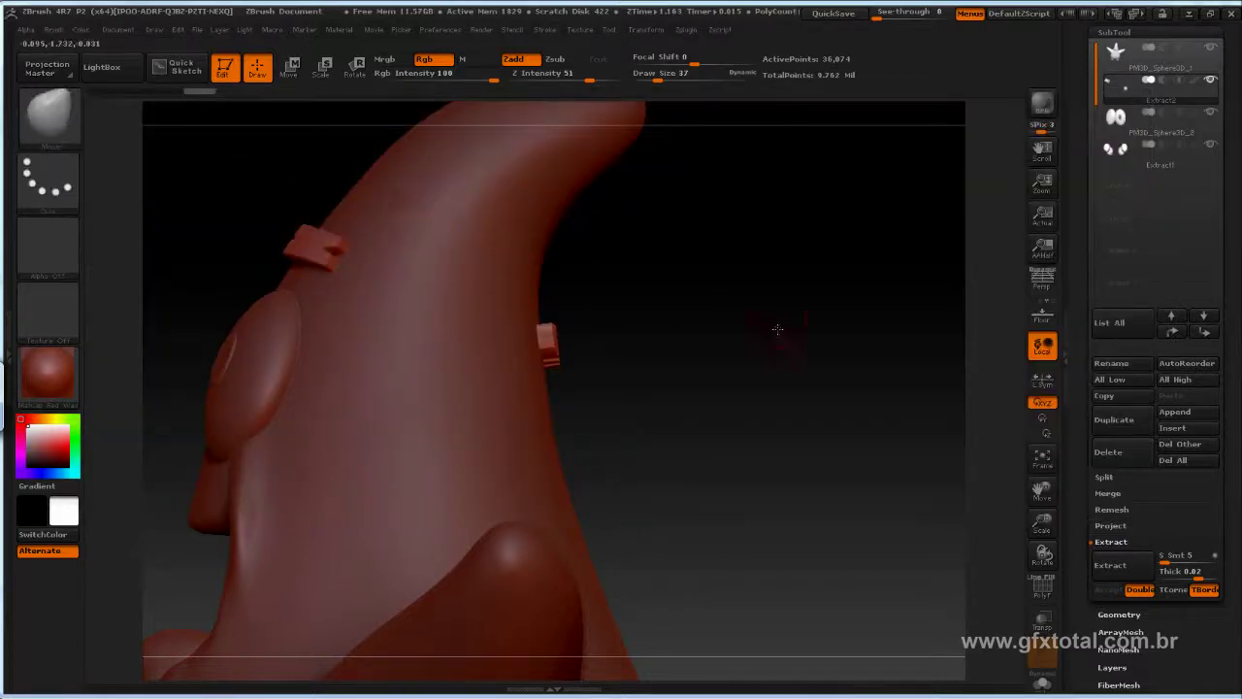
mouse_move(777, 333)
mouse_down()
mouse_move(739, 369)
mouse_move(810, 307)
mouse_up()
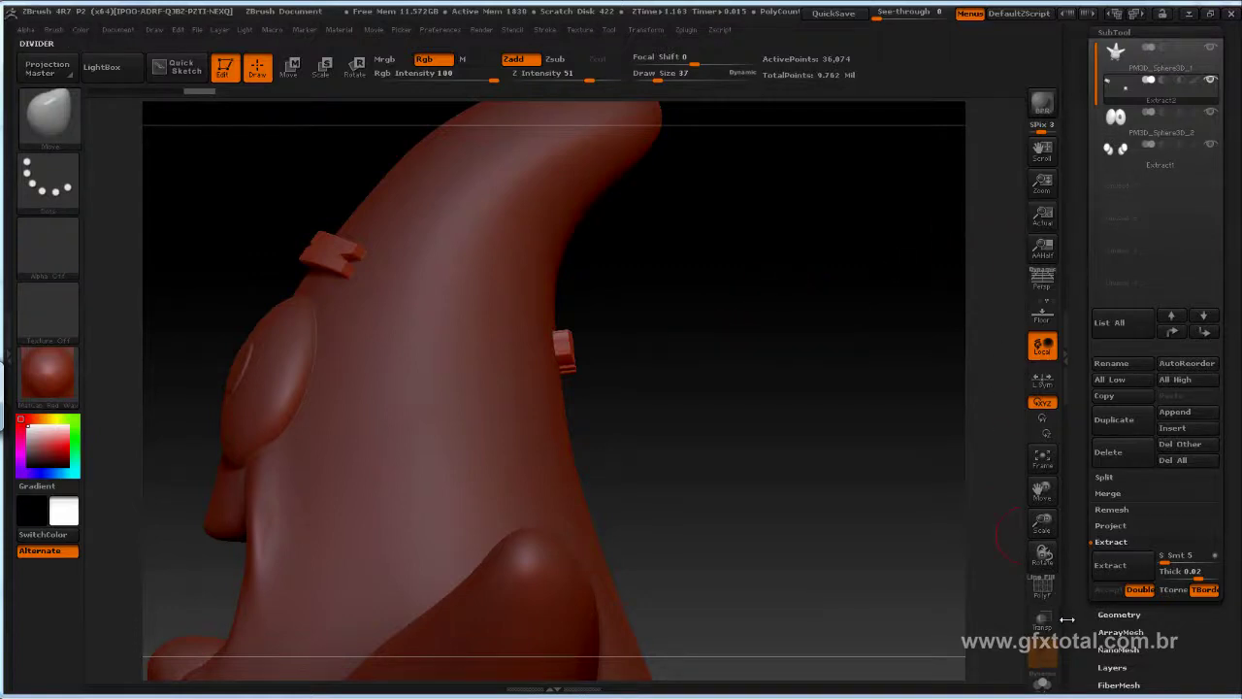
scroll(1074, 598, down, 1)
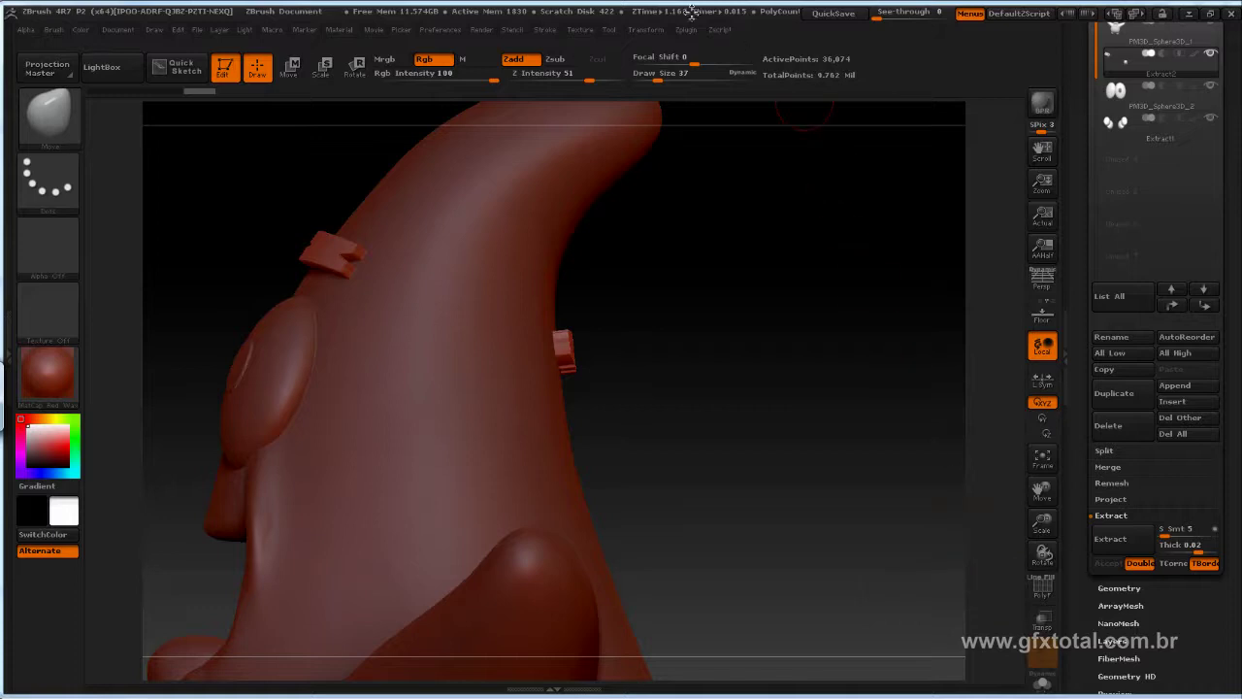
Step: Solo the eyebrow subtool and hide its centre piece with a SelectRect box
click(642, 30)
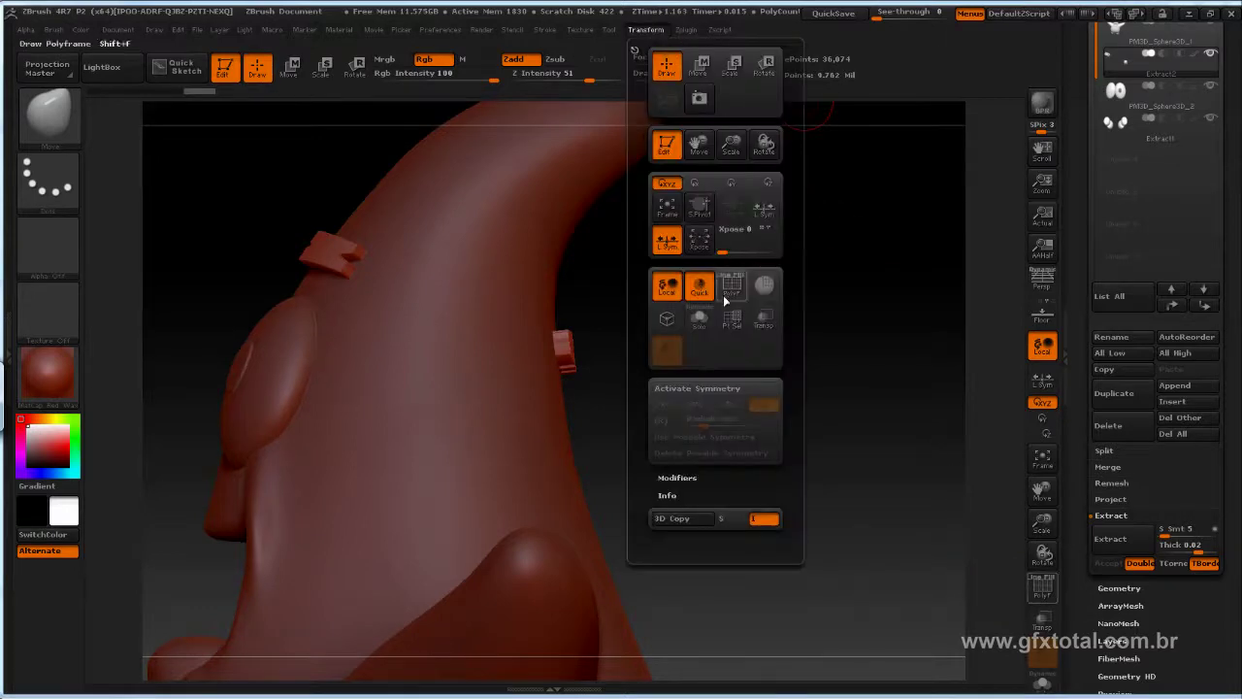
click(697, 321)
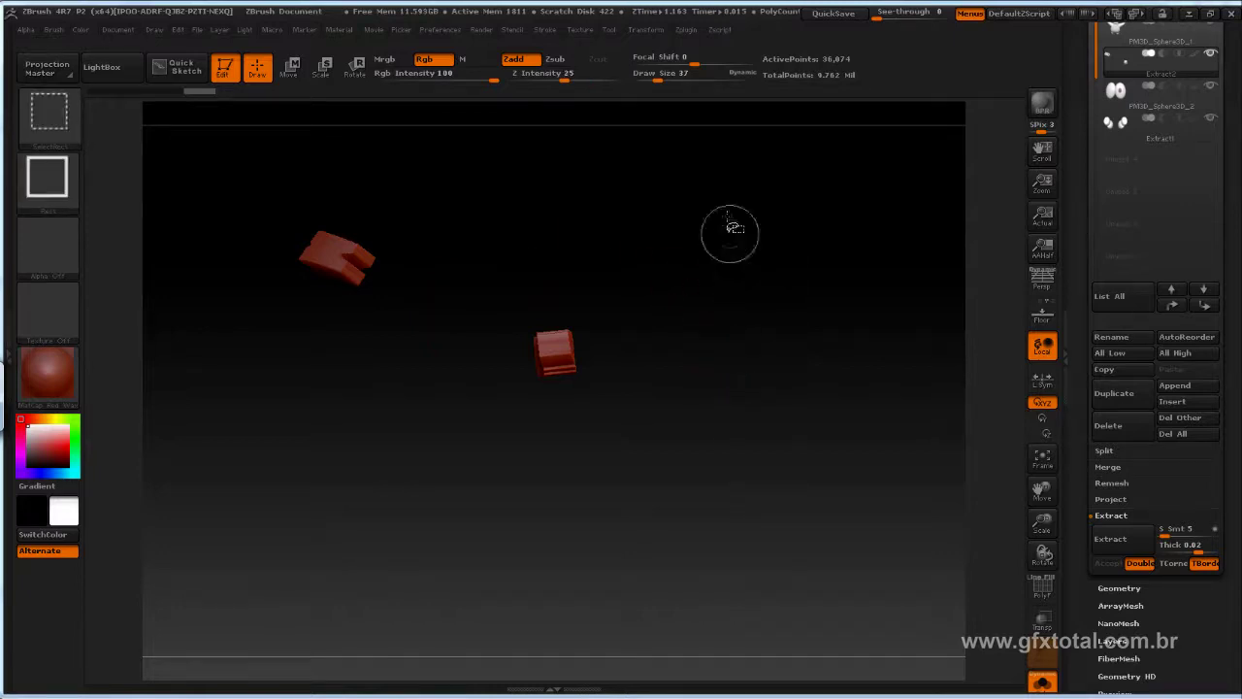
mouse_move(721, 215)
ctrl+shift+mouse_down()
mouse_move(500, 386)
mouse_move(472, 433)
ctrl+shift+mouse_up()
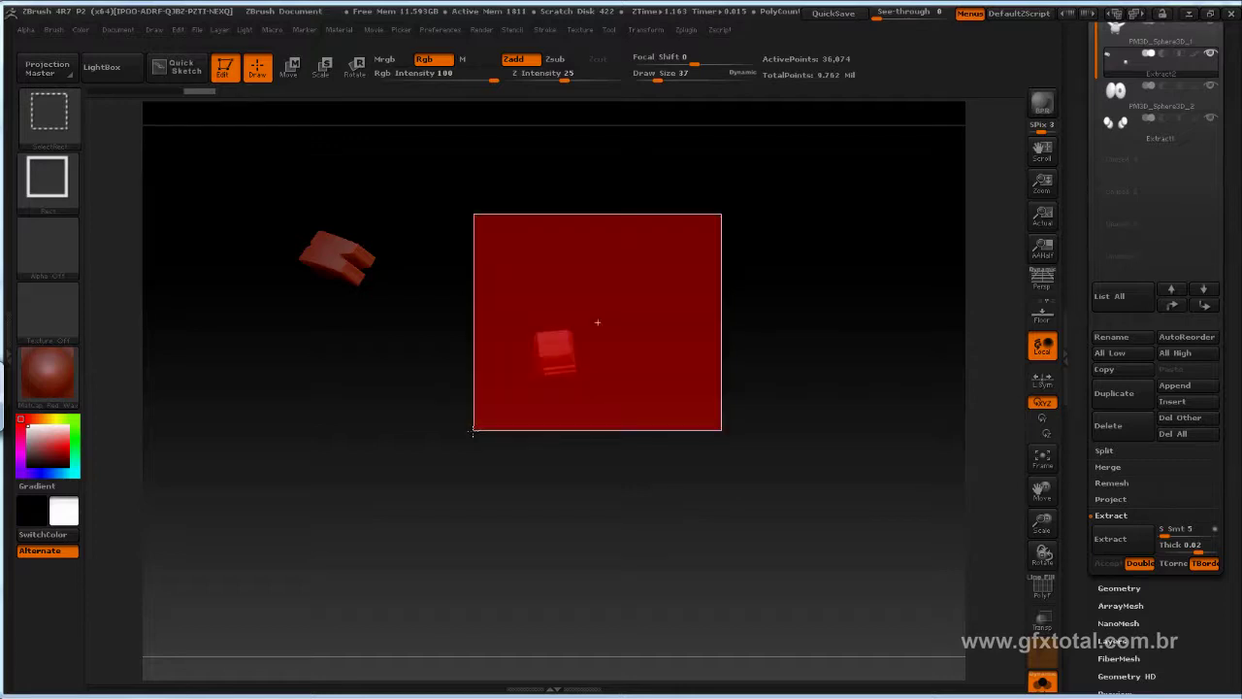
ctrl+alt+shift+drag(472, 433, 471, 433)
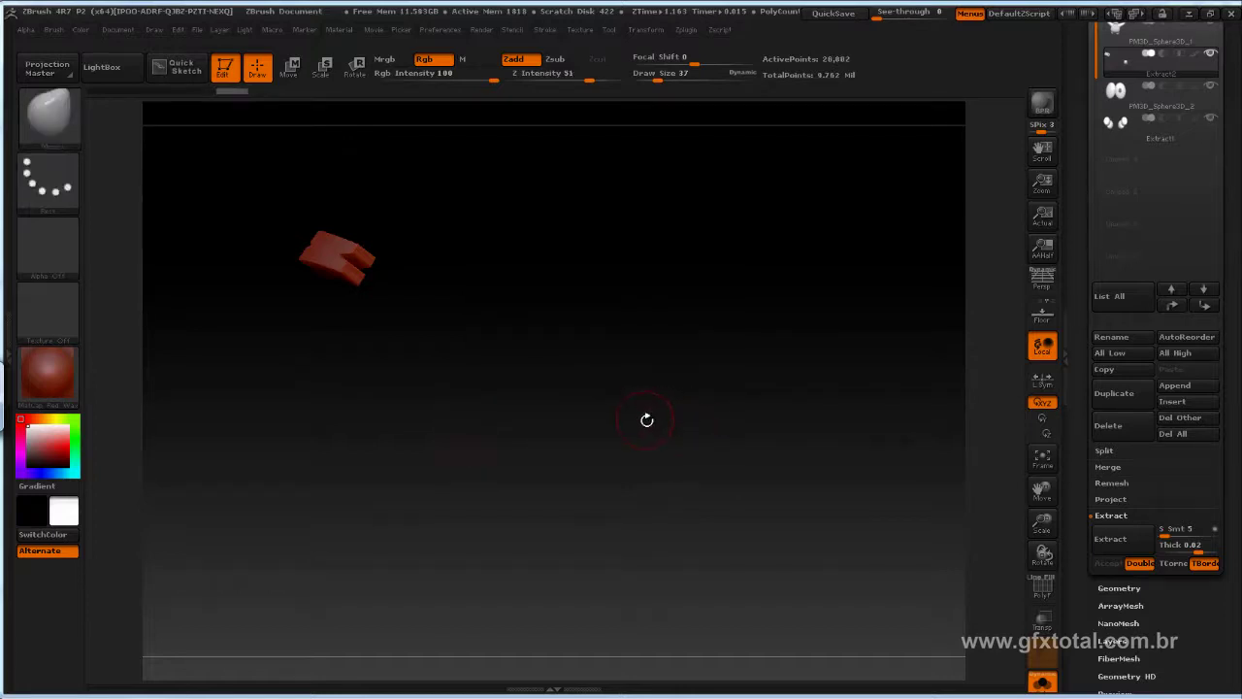
Step: Remove the hidden chunk with Del Hidden, check the full model, then solo the eyebrow again
scroll(1119, 291, down, 5)
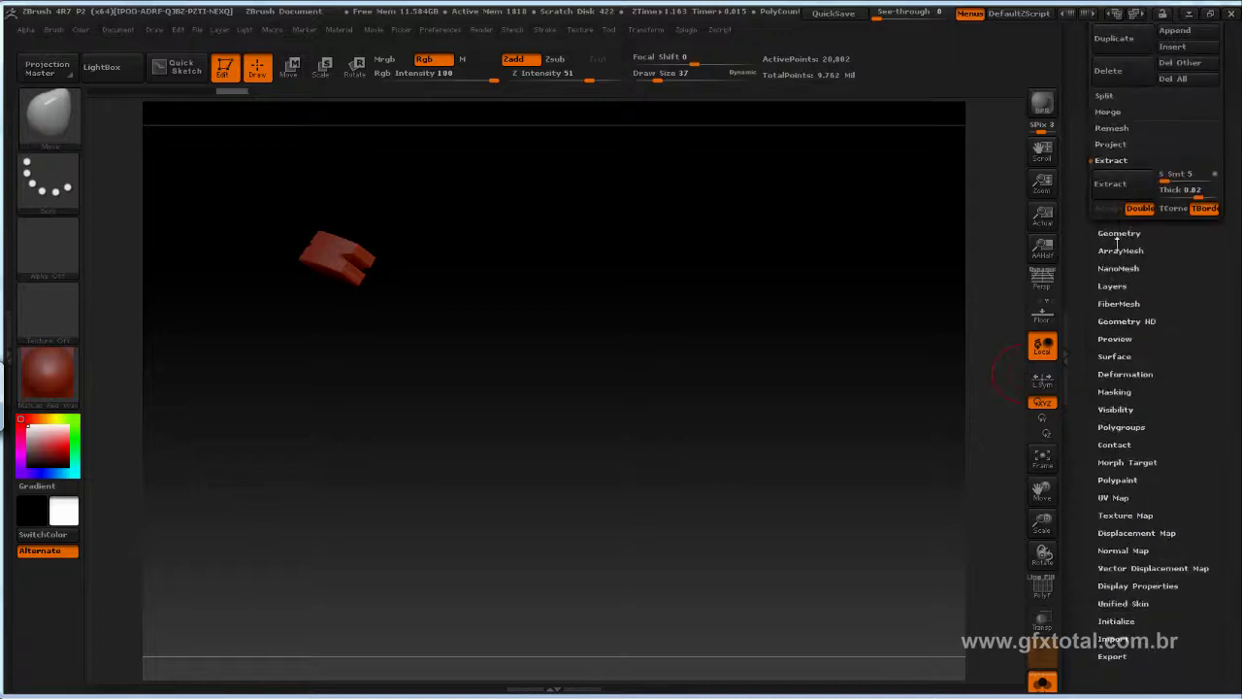
click(1120, 233)
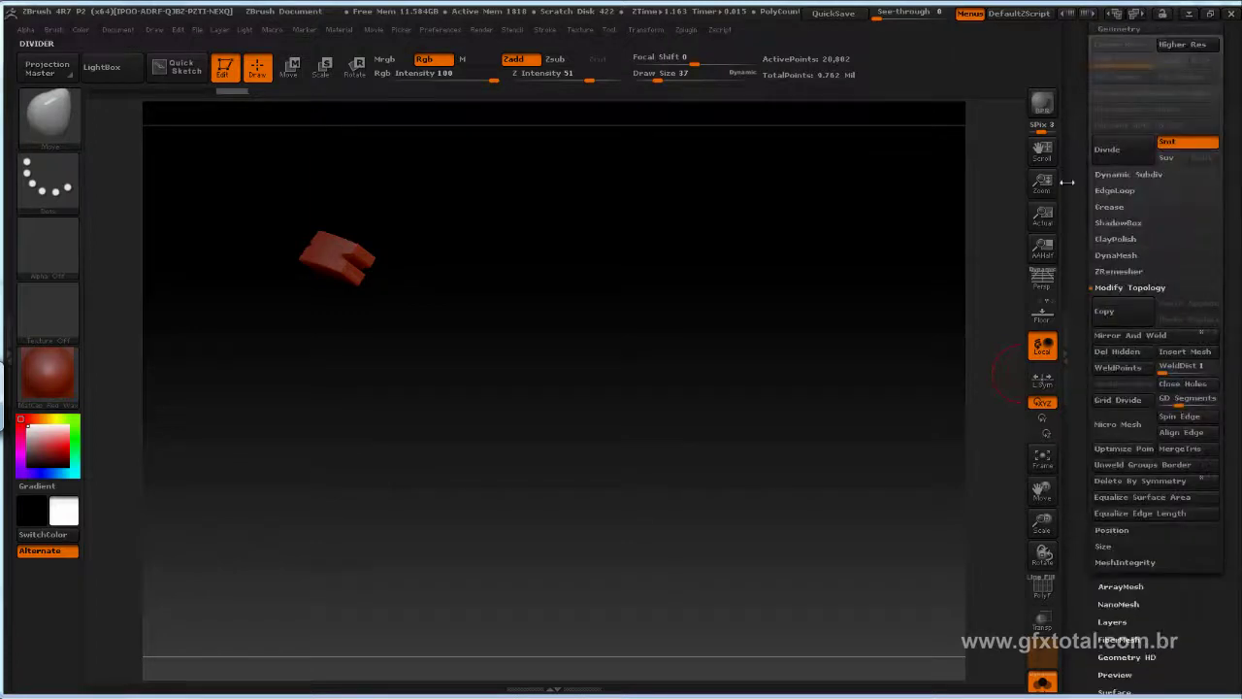
click(1116, 351)
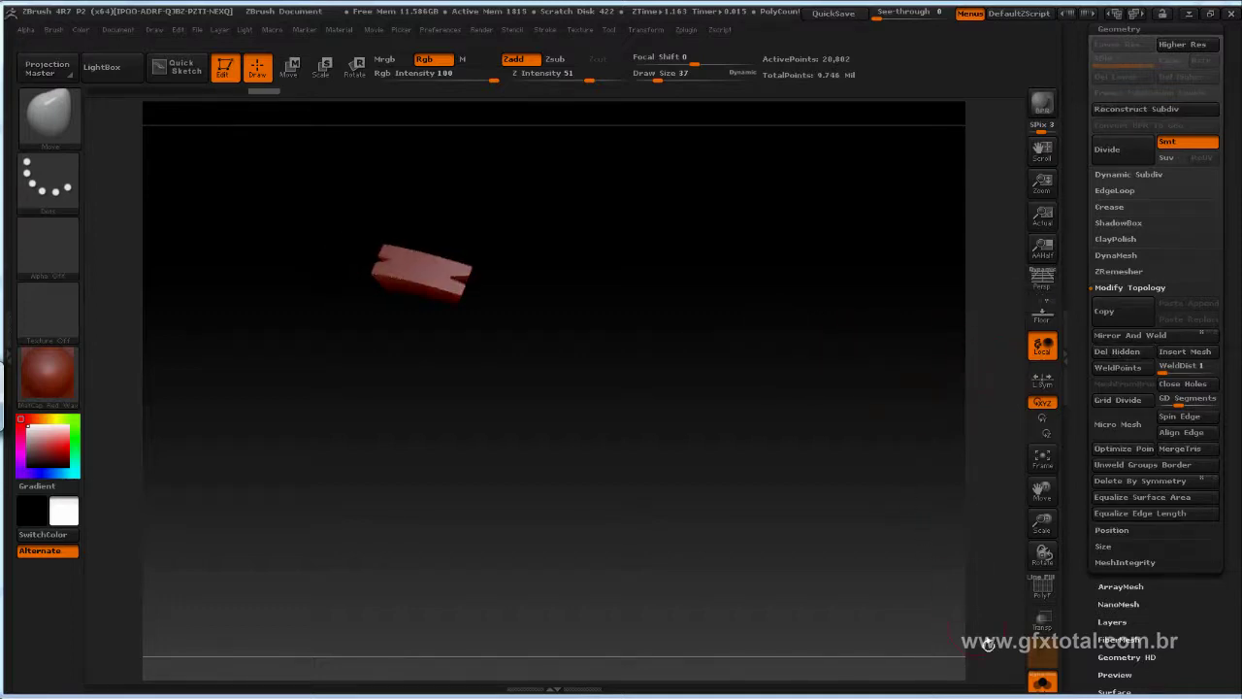
click(1041, 682)
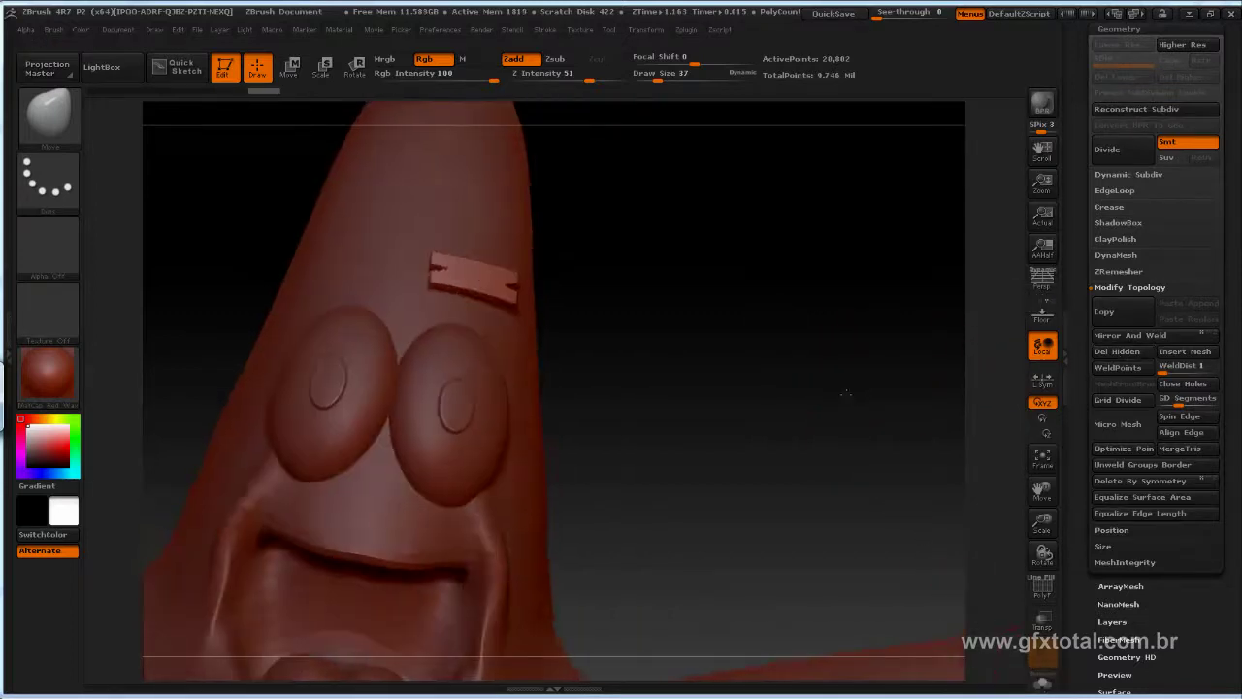
mouse_move(823, 369)
mouse_down()
mouse_move(768, 335)
mouse_move(751, 305)
mouse_move(807, 369)
mouse_move(902, 365)
mouse_move(819, 289)
mouse_up()
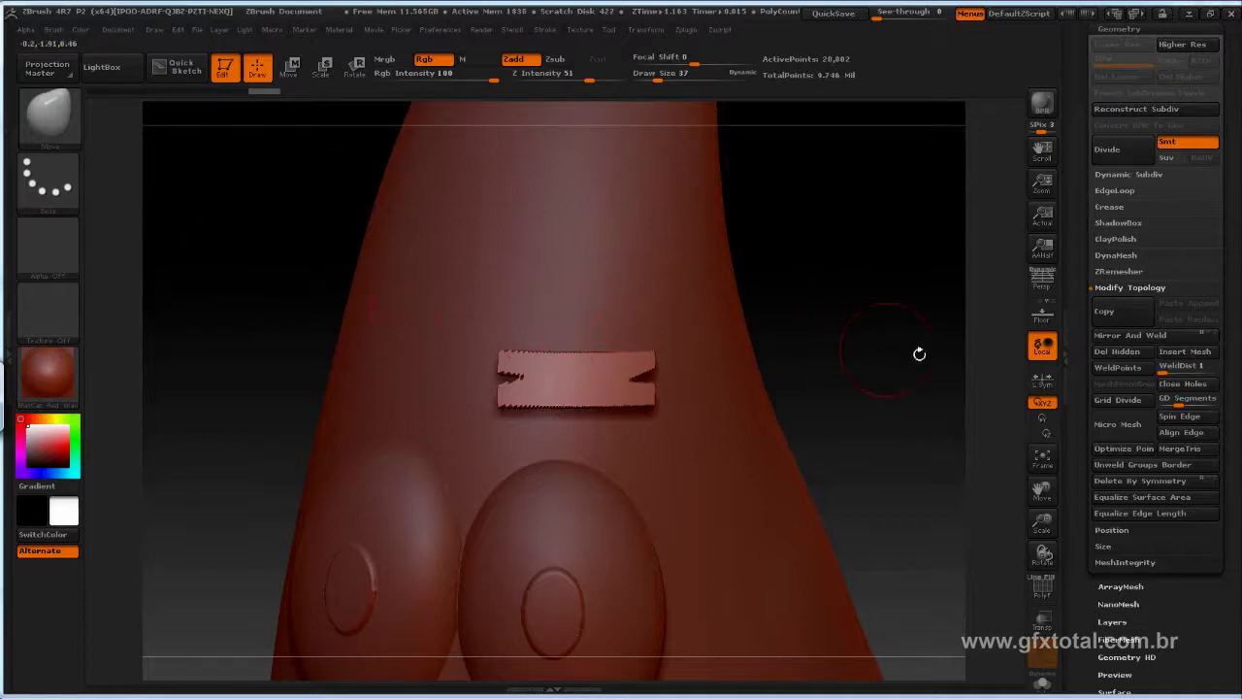
click(1042, 678)
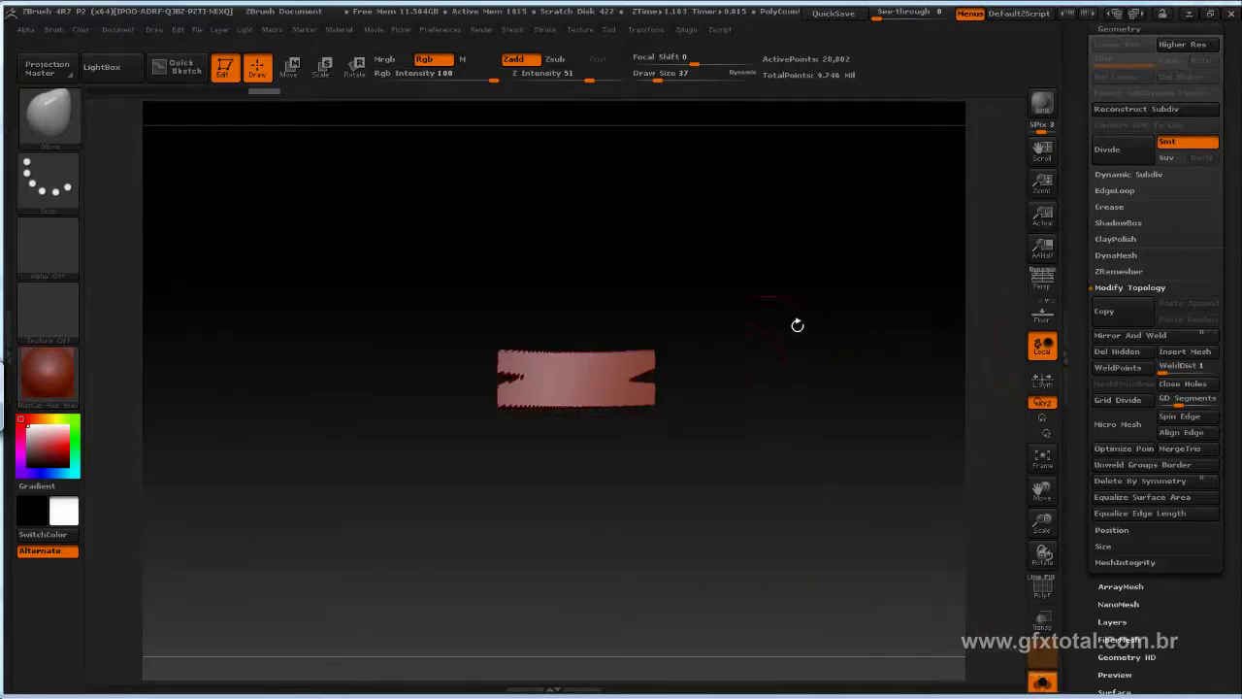
Step: Face the eyebrow piece front-on and ClipCurve away its uneven top edge
mouse_move(797, 326)
mouse_down()
mouse_move(805, 355)
mouse_move(803, 324)
mouse_up()
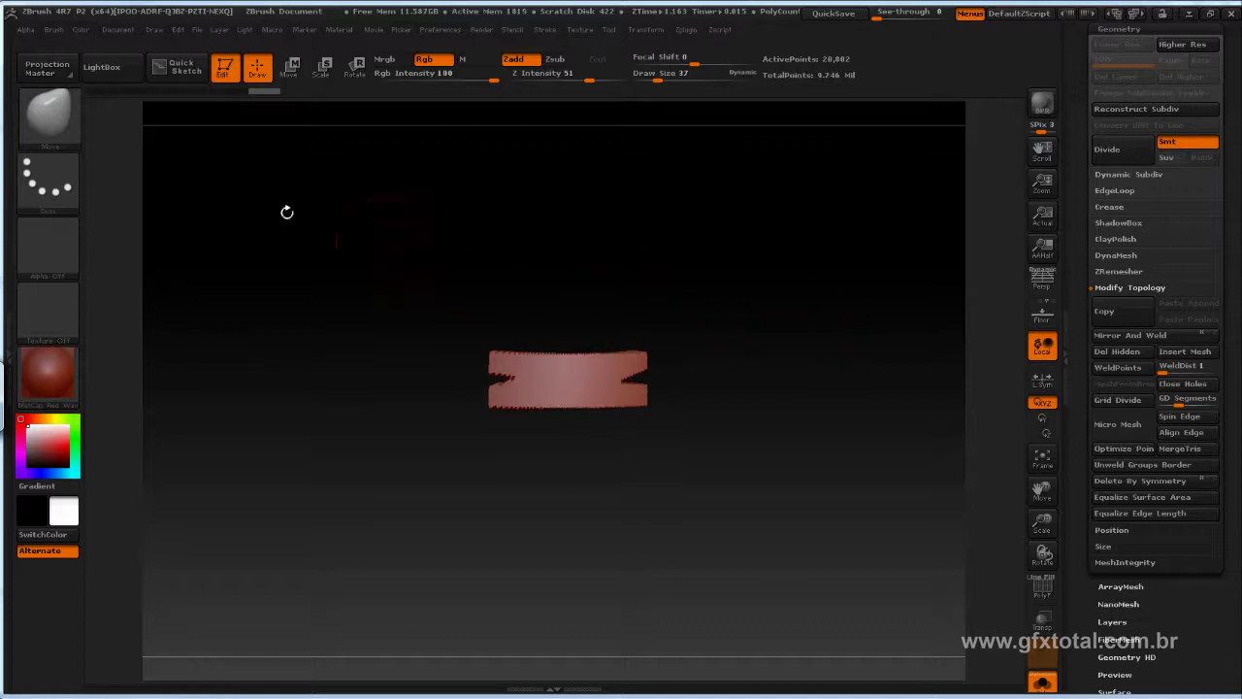
key(ctrl+shift)
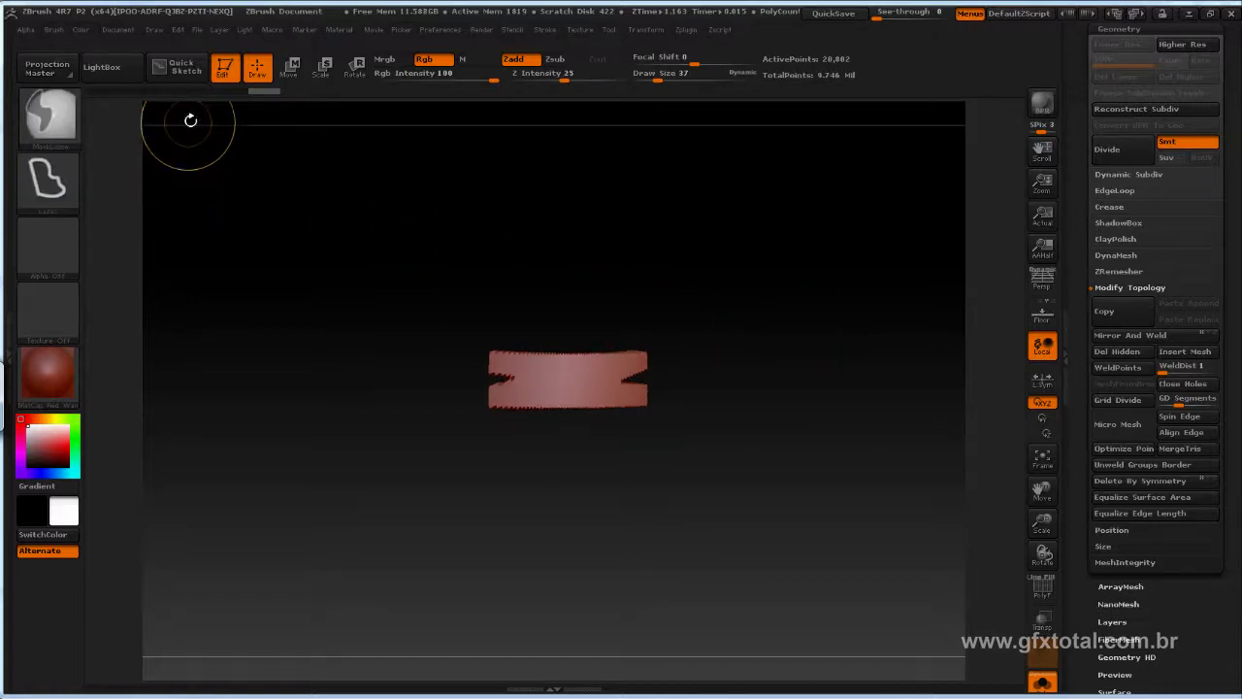
click(68, 117)
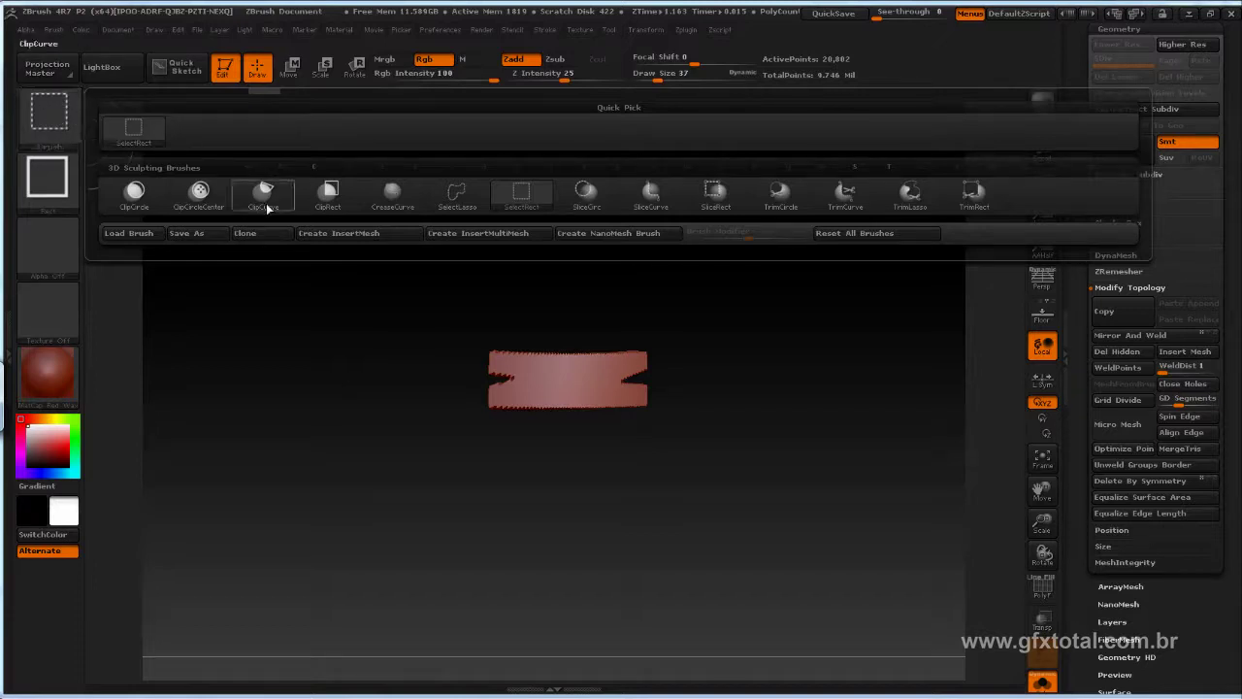
click(256, 198)
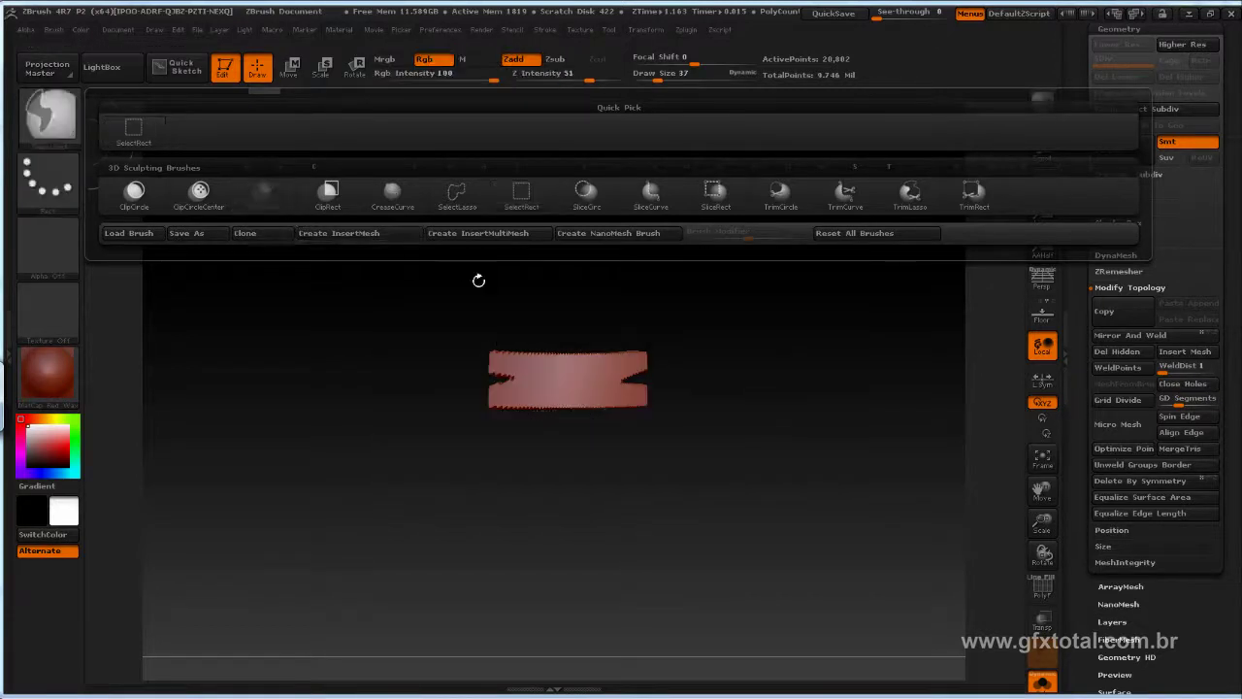
ctrl+shift+drag(850, 311, 860, 317)
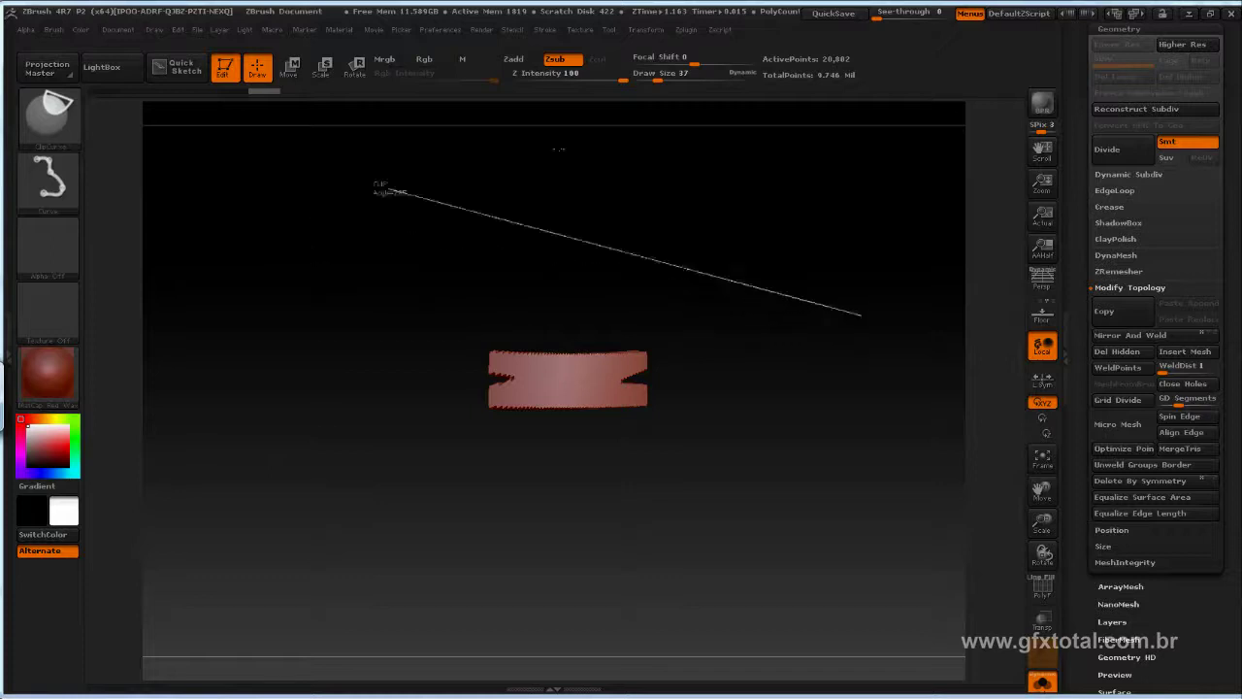
ctrl+shift+drag(946, 293, 617, 342)
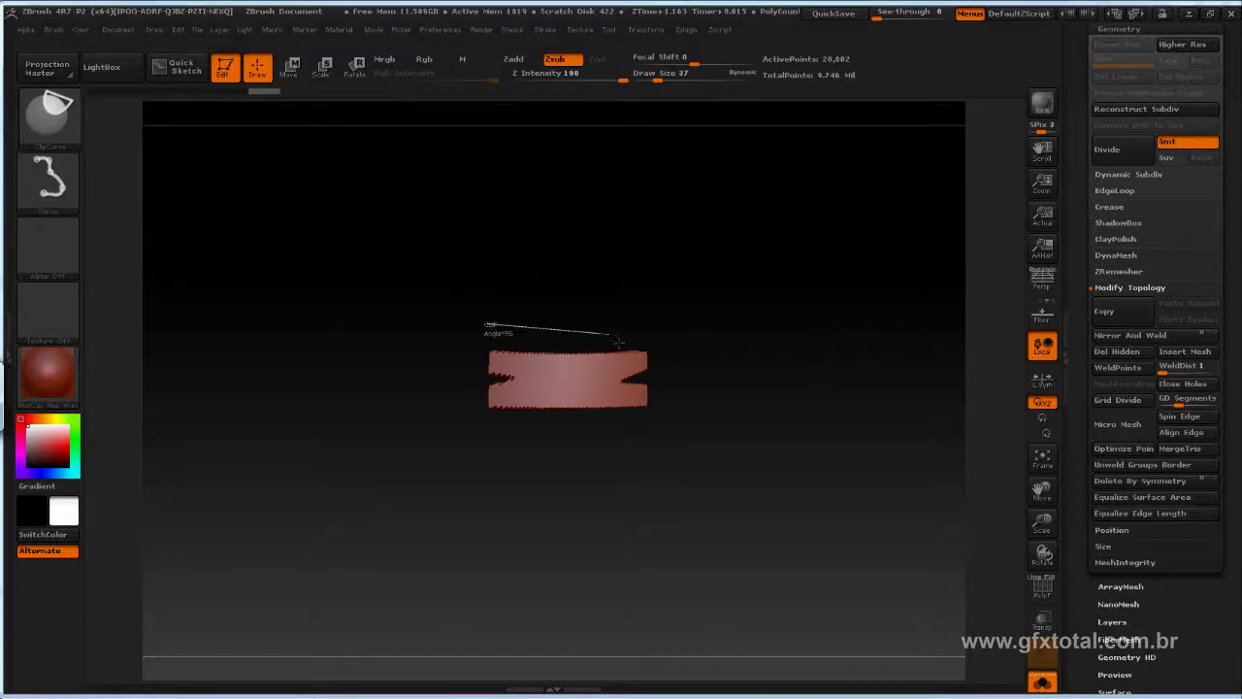
ctrl+shift+drag(707, 323, 648, 354)
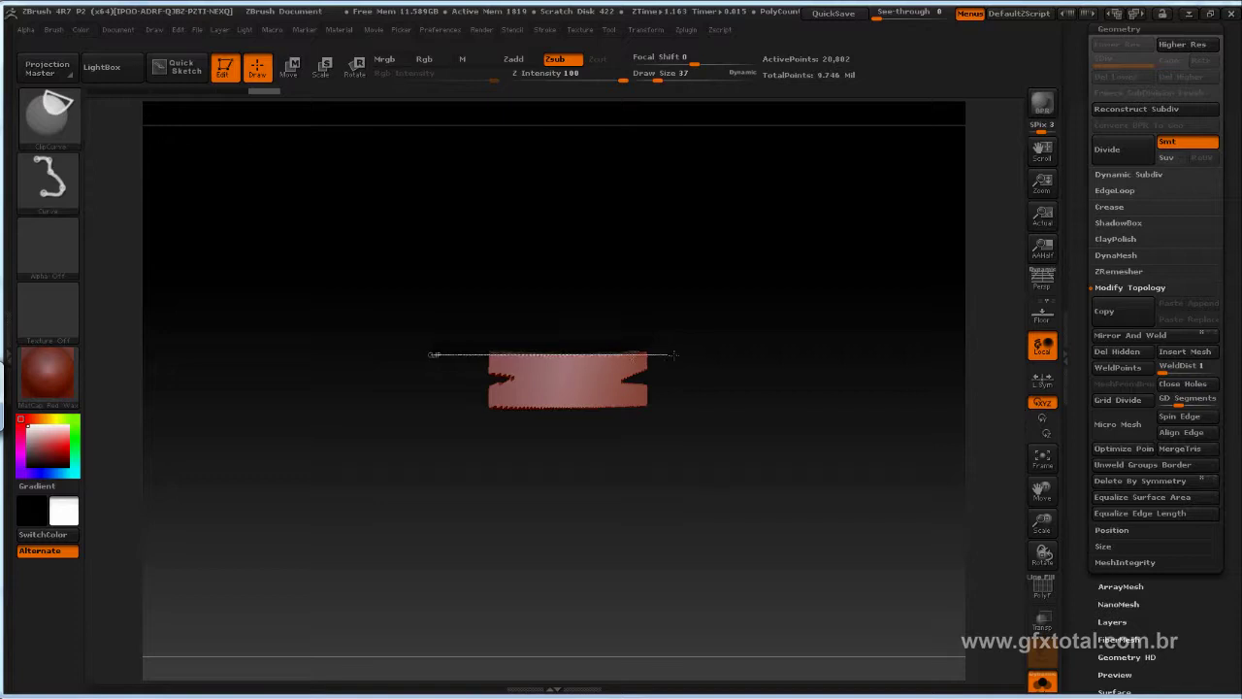
ctrl+shift+drag(708, 354, 710, 354)
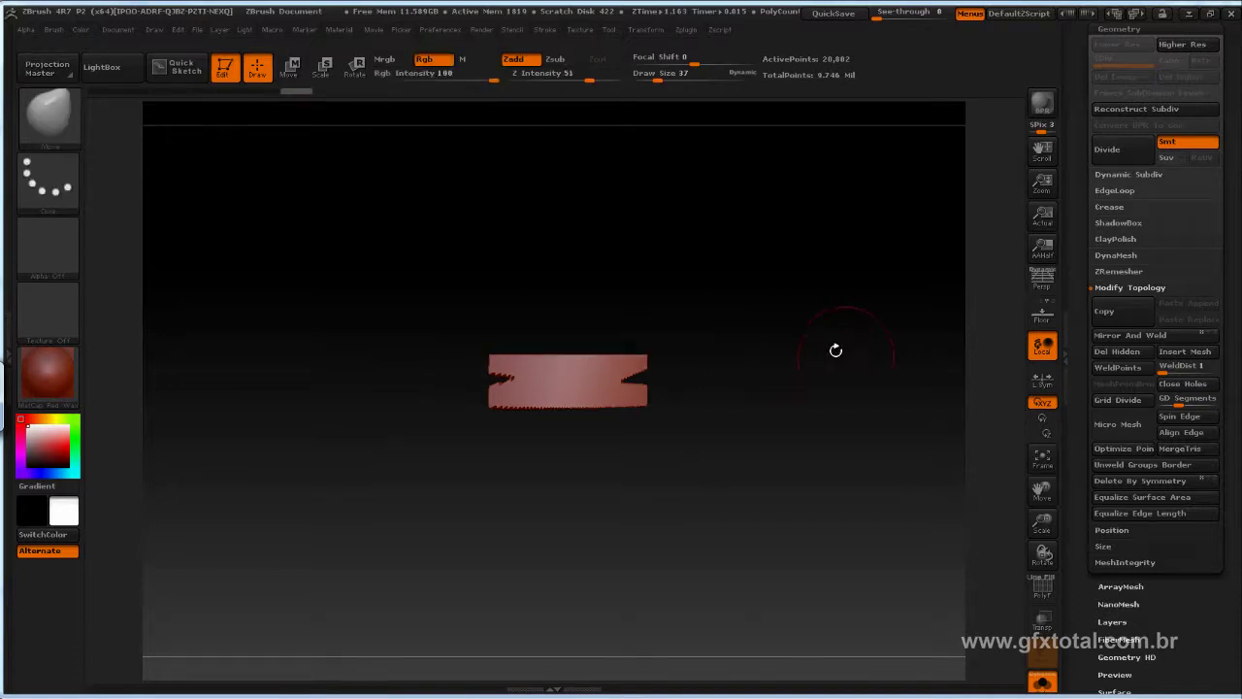
Step: Check the cut from other angles, then clip the edges again so they run level
mouse_move(837, 349)
mouse_down()
mouse_move(766, 455)
mouse_move(872, 305)
mouse_move(859, 257)
mouse_move(904, 268)
mouse_move(790, 244)
mouse_move(769, 315)
mouse_move(729, 303)
mouse_up()
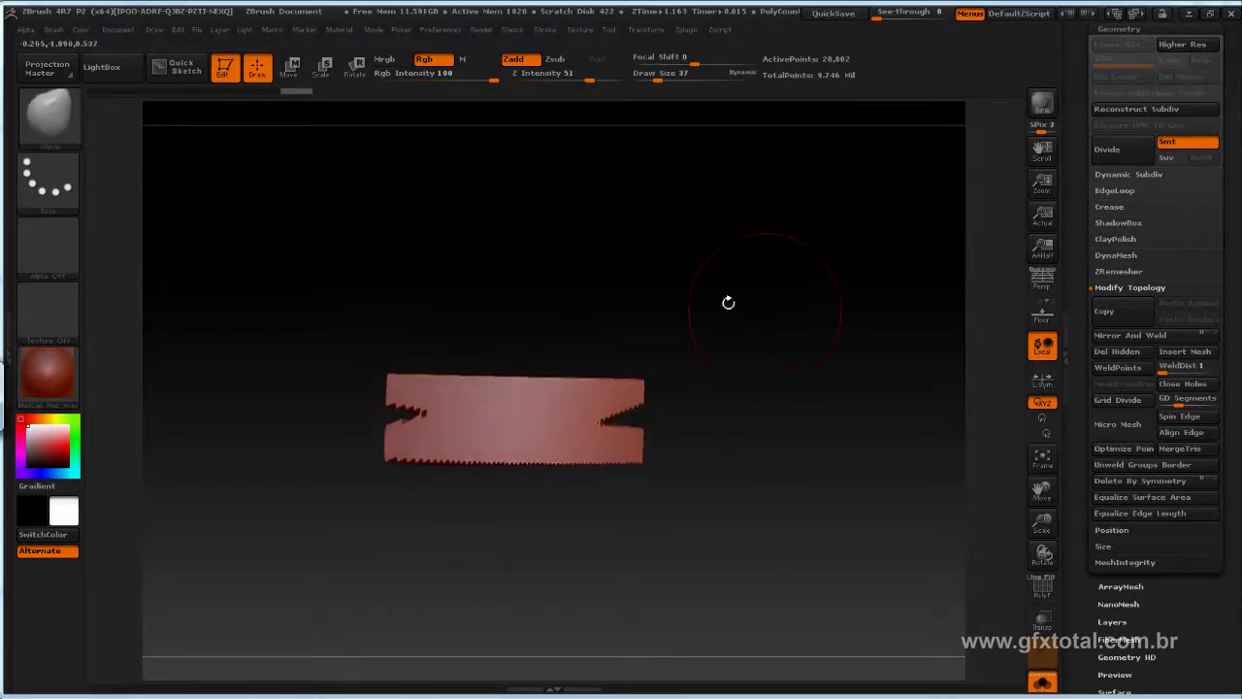
drag(410, 274, 338, 306)
key(ctrl+shift)
mouse_move(687, 374)
ctrl+shift+mouse_down()
mouse_move(757, 340)
mouse_move(818, 374)
mouse_move(740, 375)
mouse_move(757, 387)
ctrl+shift+mouse_up()
mouse_move(804, 263)
mouse_down()
mouse_move(805, 396)
mouse_move(831, 314)
mouse_move(833, 327)
mouse_up()
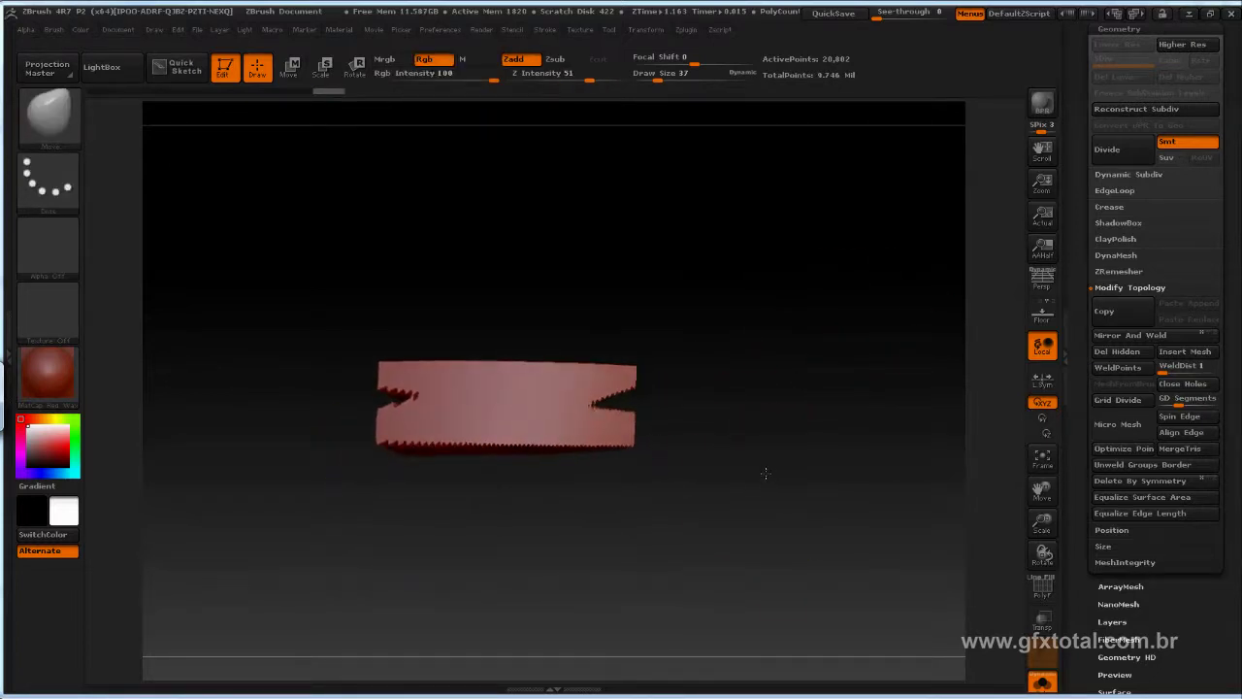
mouse_move(775, 500)
ctrl+shift+mouse_down()
mouse_move(335, 495)
mouse_move(278, 454)
mouse_move(726, 391)
mouse_move(732, 424)
mouse_move(746, 403)
mouse_move(696, 383)
ctrl+shift+mouse_up()
Step: Clip the eyebrow's right-end notch into a clean, deeper wedge
key(ctrl+shift)
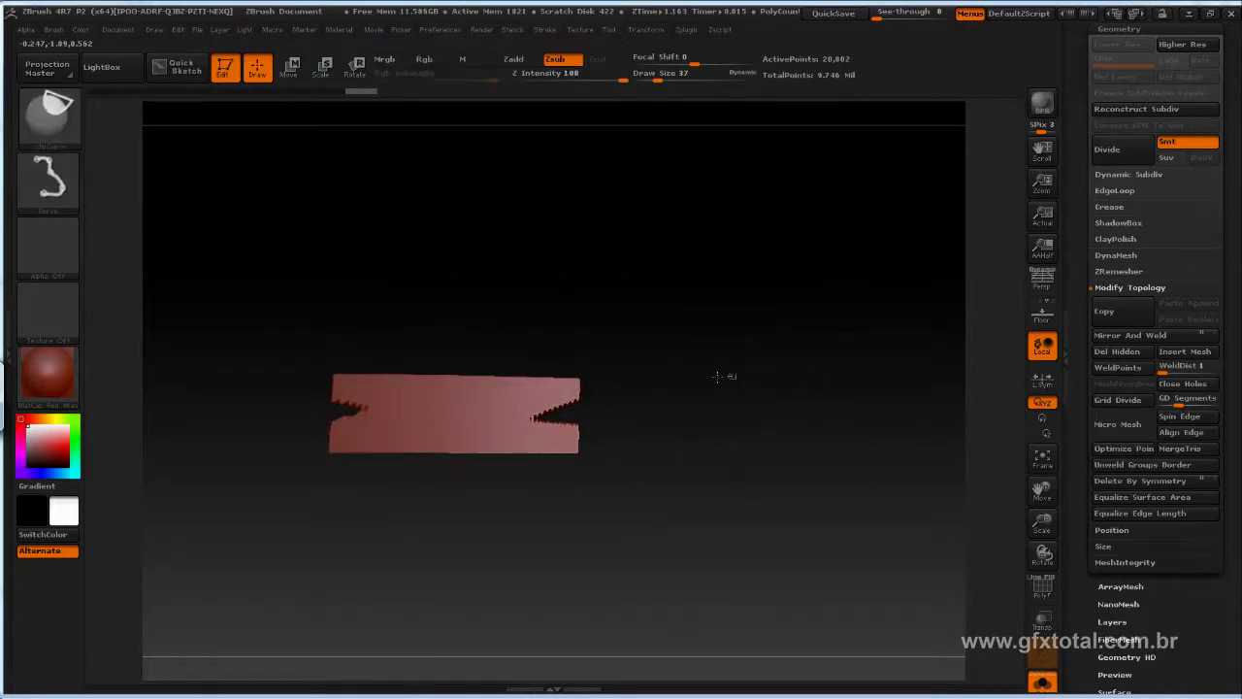
ctrl+shift+drag(635, 411, 524, 409)
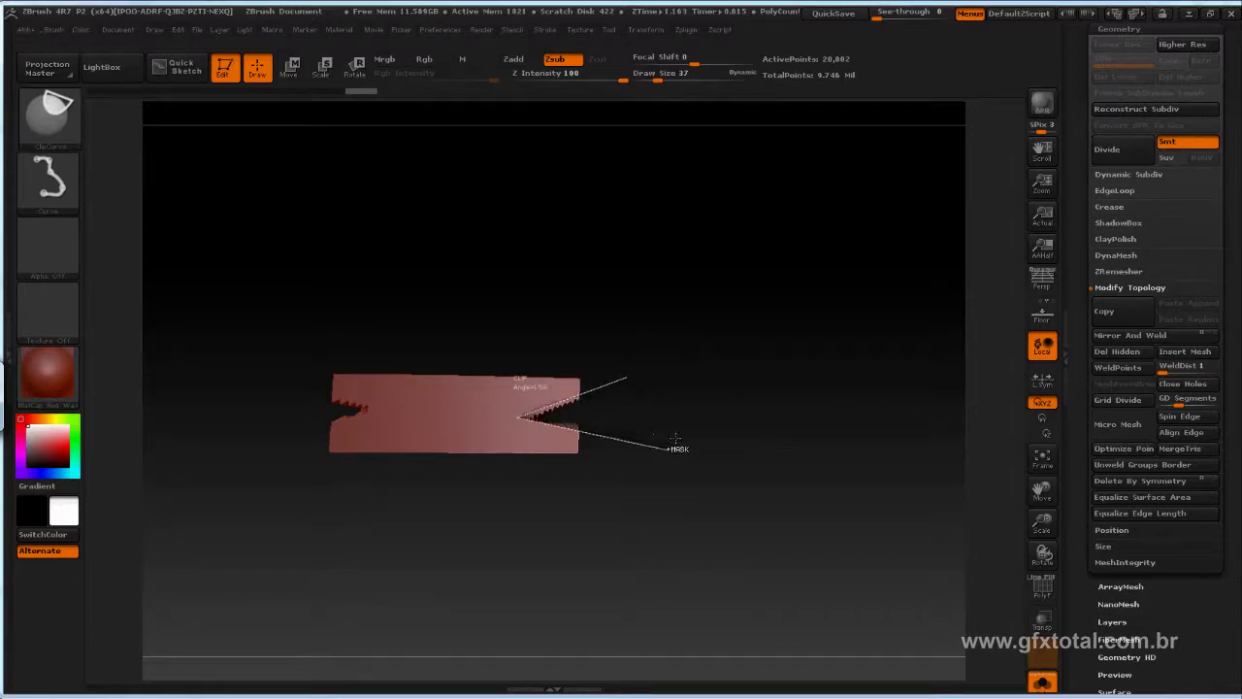
mouse_move(675, 442)
ctrl+shift+mouse_down()
mouse_move(702, 410)
mouse_move(679, 430)
mouse_move(686, 411)
mouse_move(701, 431)
mouse_move(744, 411)
mouse_move(595, 433)
ctrl+shift+mouse_up()
key(ctrl+shift)
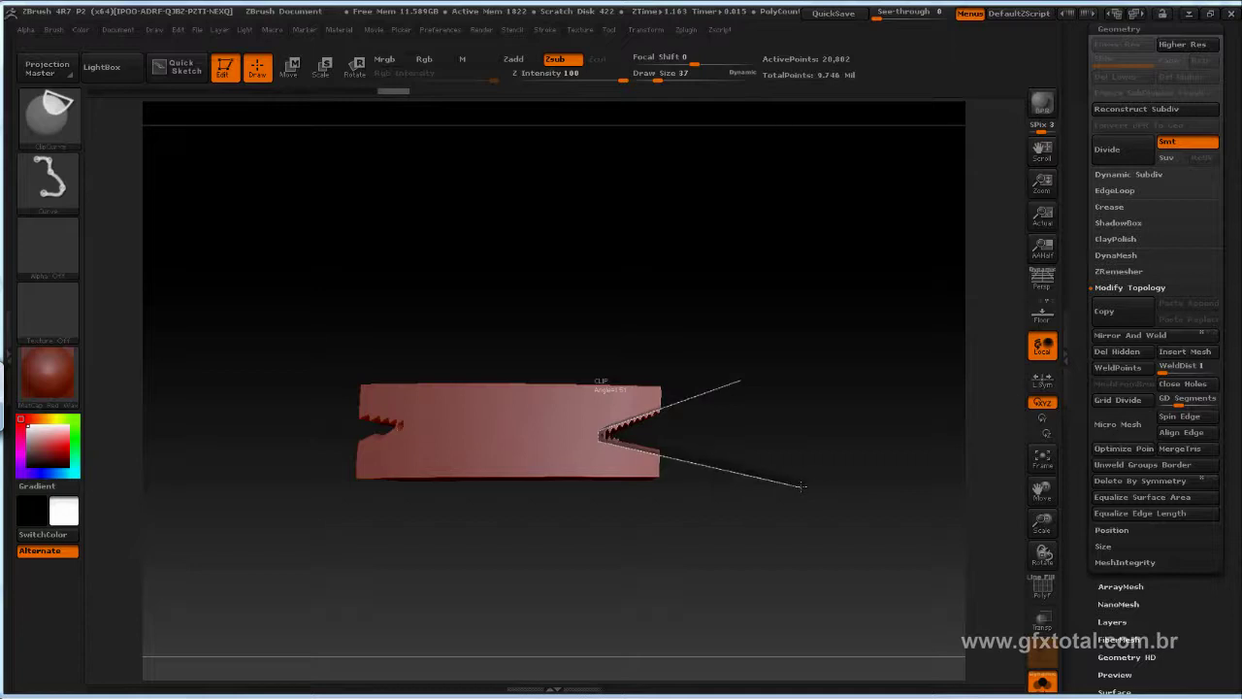
mouse_move(809, 487)
ctrl+shift+mouse_down()
mouse_move(771, 436)
mouse_move(800, 417)
ctrl+shift+mouse_up()
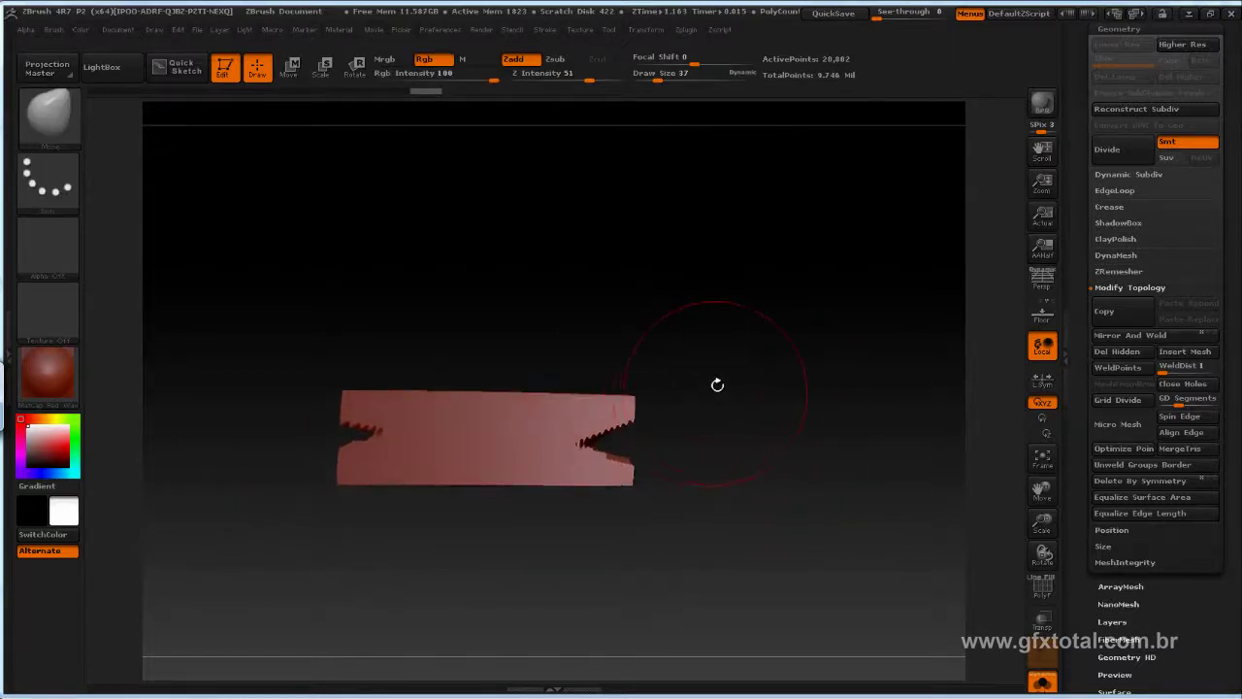
key(ctrl)
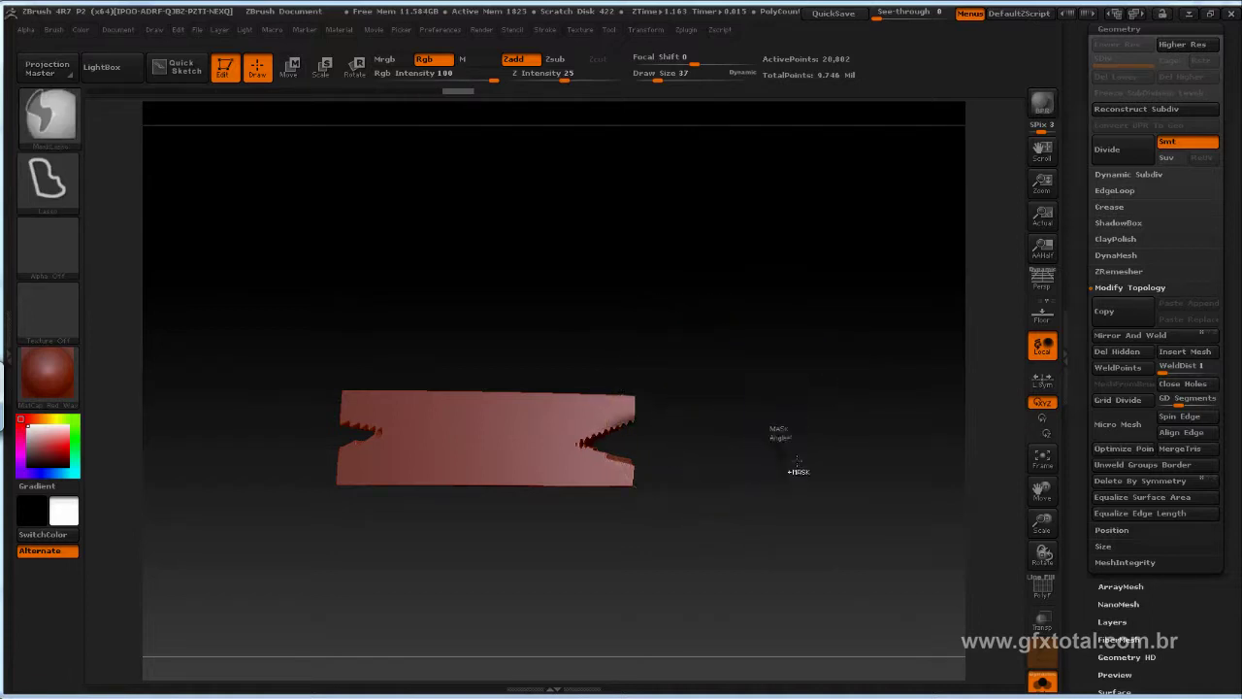
ctrl+shift+drag(820, 368, 568, 442)
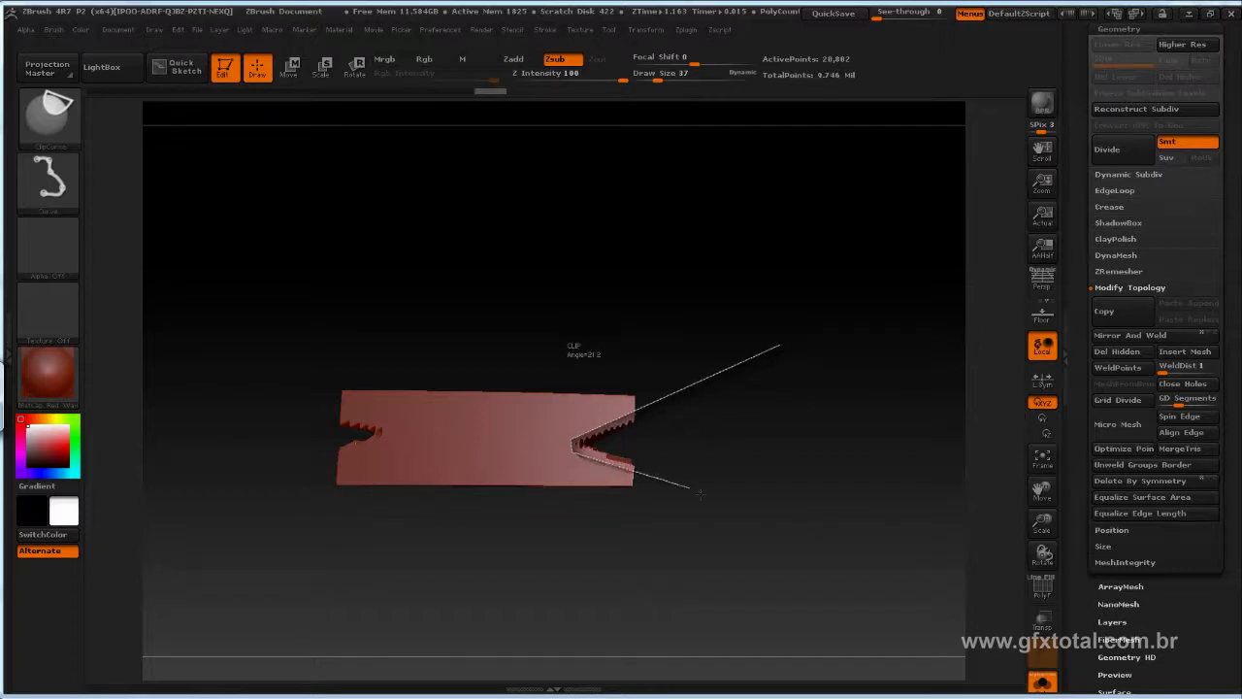
mouse_move(784, 527)
ctrl+shift+mouse_down()
mouse_move(821, 527)
mouse_move(826, 502)
mouse_move(389, 515)
mouse_move(348, 397)
mouse_move(516, 439)
mouse_move(500, 462)
mouse_move(534, 453)
ctrl+shift+mouse_up()
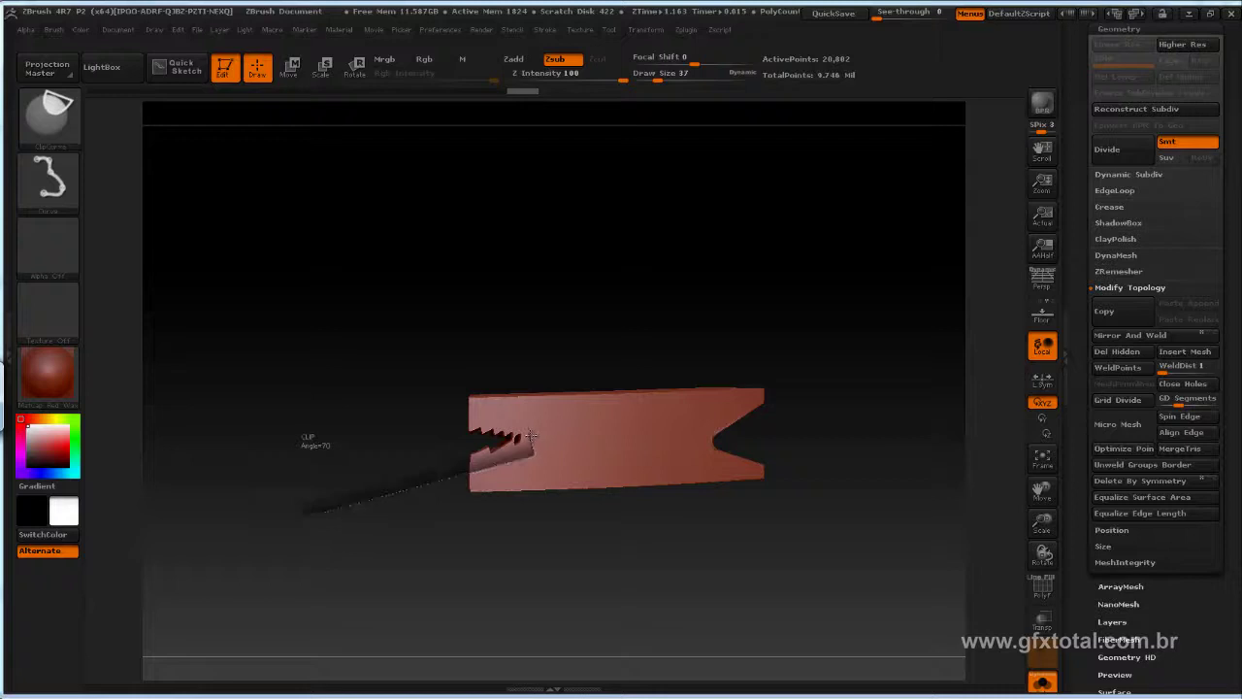
Step: Angle clip curves into the strip's left end to cut a matching V notch
ctrl+shift+drag(464, 415, 244, 374)
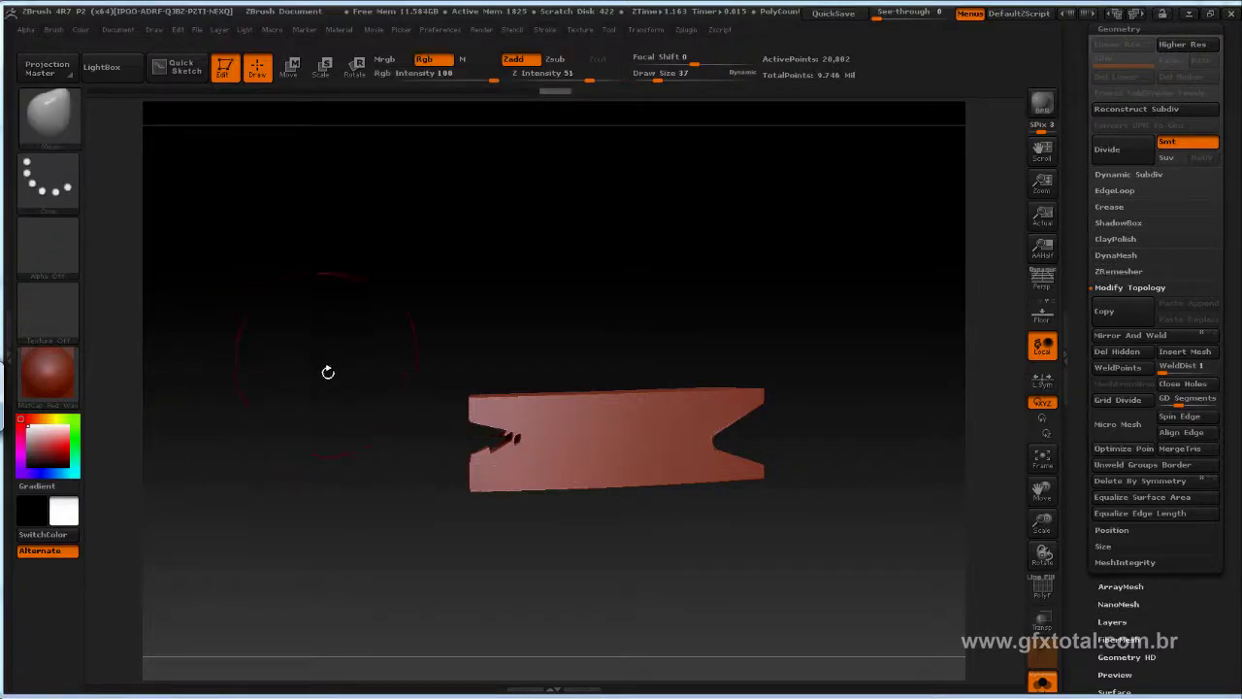
drag(317, 385, 330, 382)
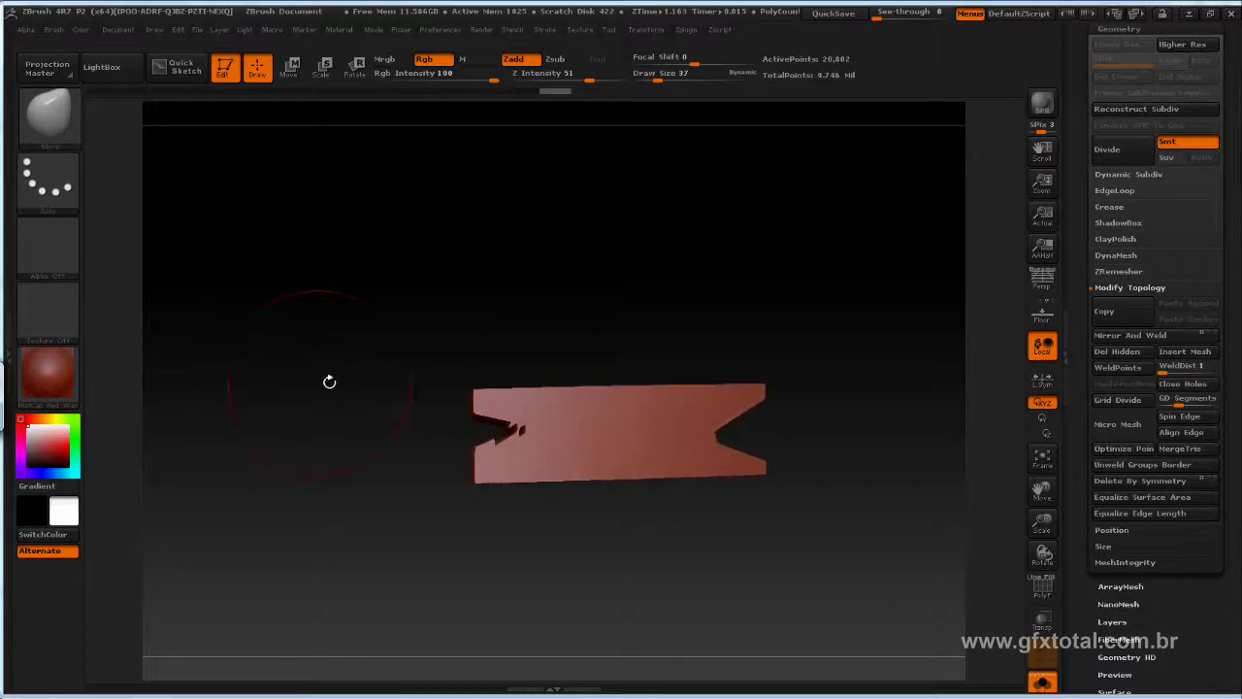
key(ctrl)
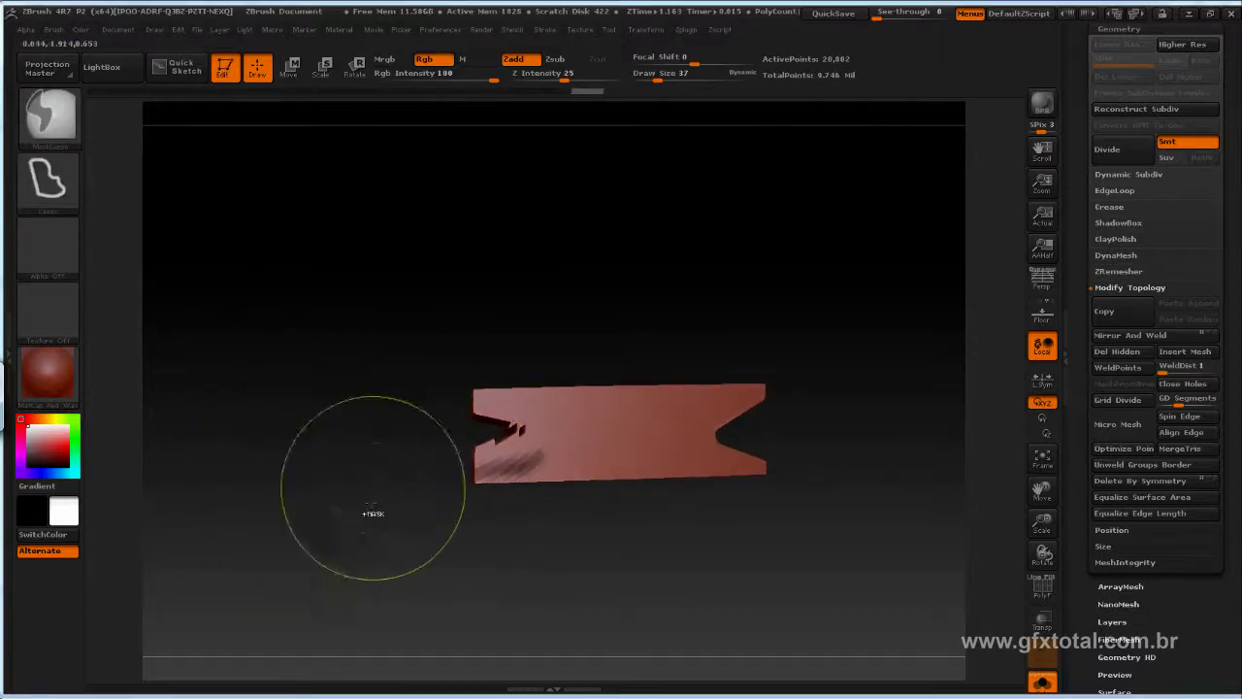
ctrl+shift+drag(286, 520, 403, 477)
mouse_move(494, 458)
ctrl+shift+mouse_down()
mouse_move(557, 438)
mouse_move(191, 305)
mouse_move(299, 333)
mouse_move(421, 336)
mouse_move(319, 342)
mouse_move(349, 339)
mouse_move(304, 411)
mouse_move(313, 439)
mouse_move(930, 271)
ctrl+shift+mouse_up()
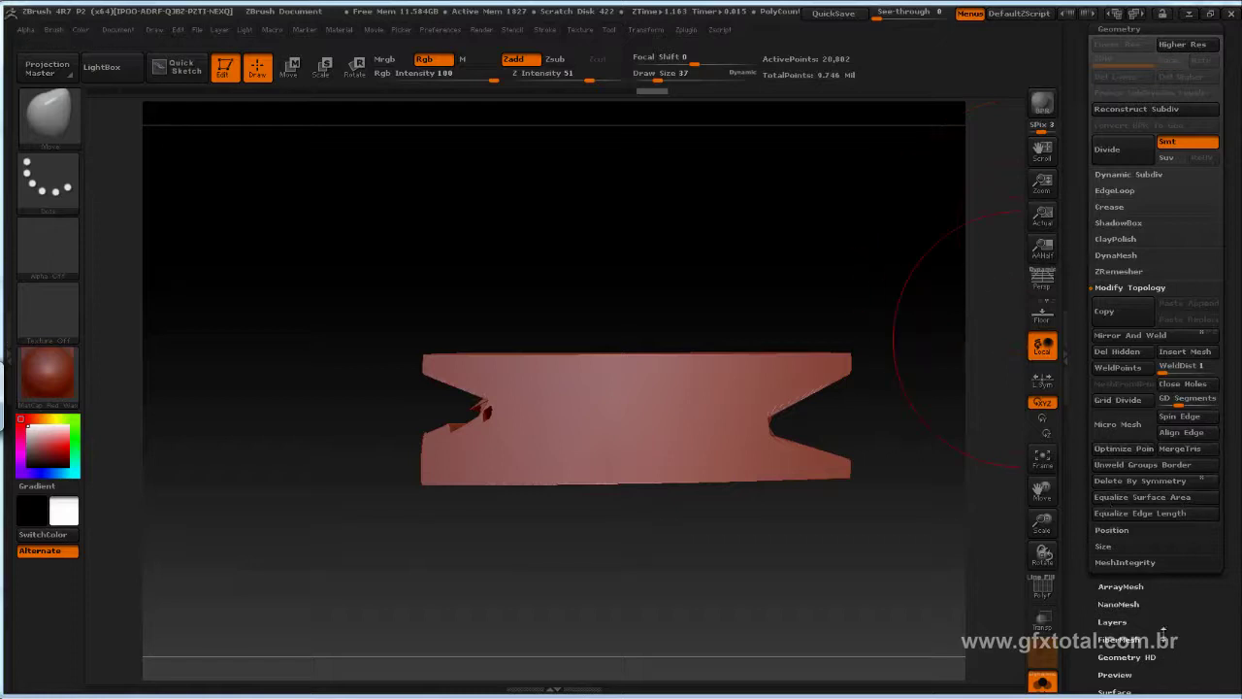
Step: Divide the eyebrow piece twice to reach 3 subdivision levels
scroll(1170, 527, up, 2)
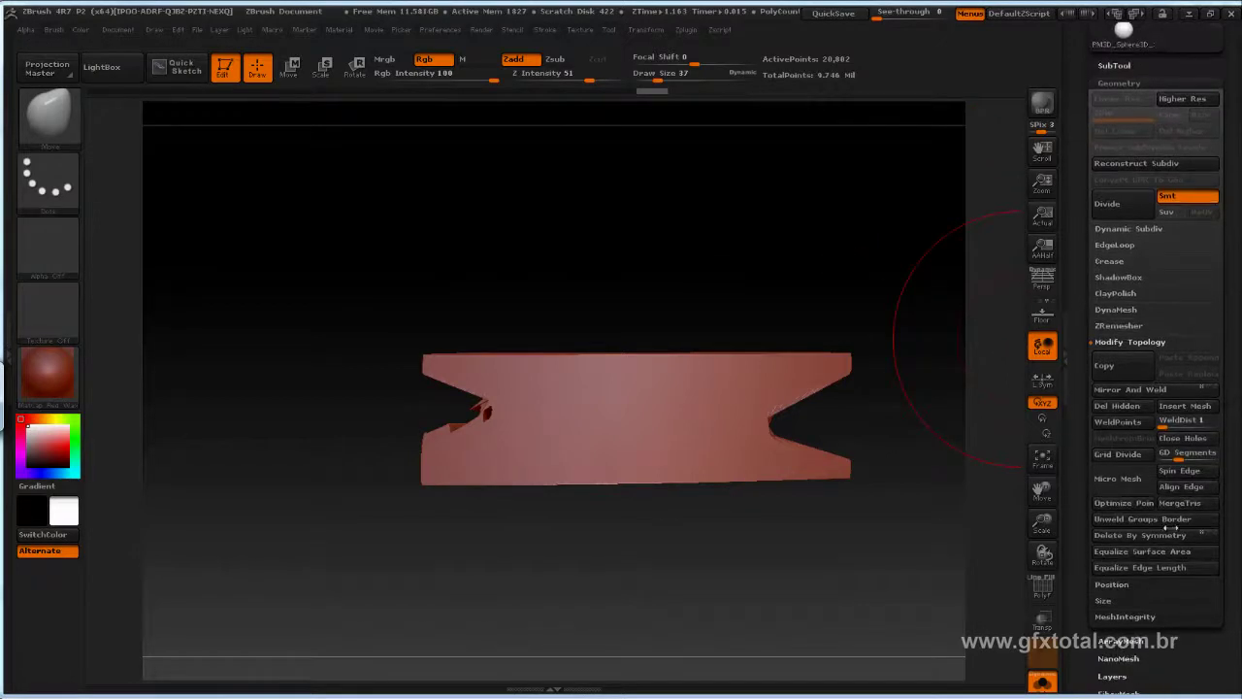
click(1133, 206)
click(1138, 201)
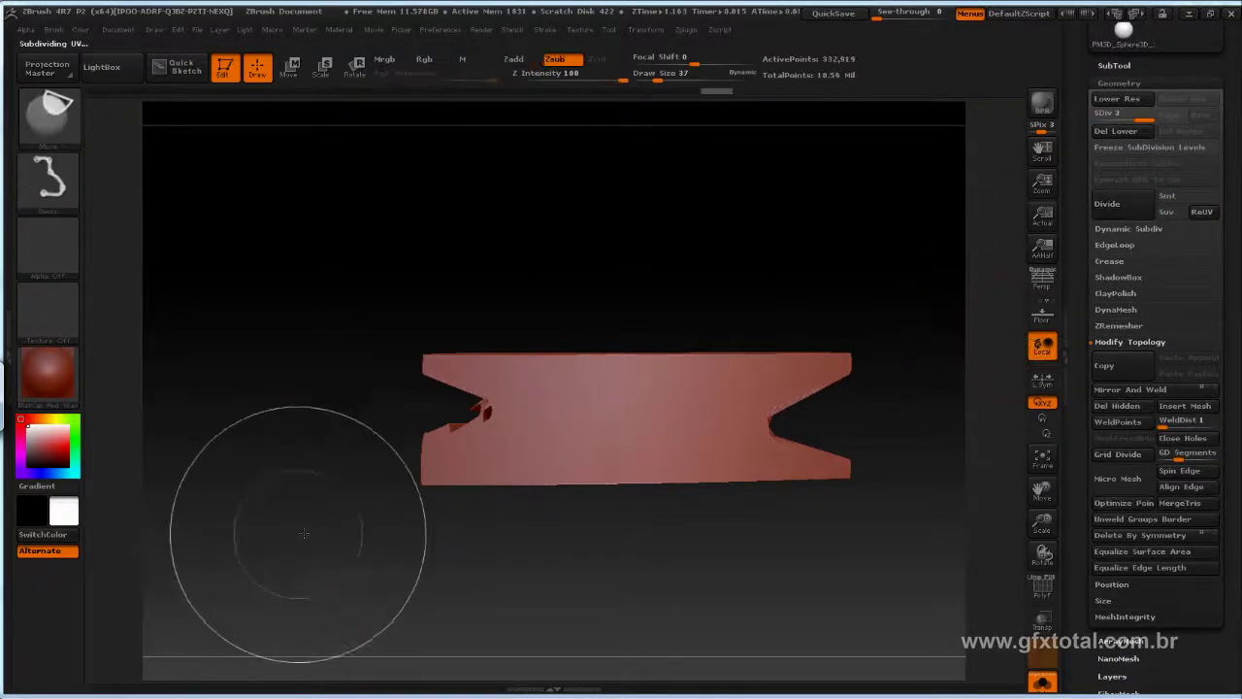
Step: Clip the leftover fragment from the left notch and orbit to inspect both clean ends
ctrl+shift+drag(304, 533, 513, 414)
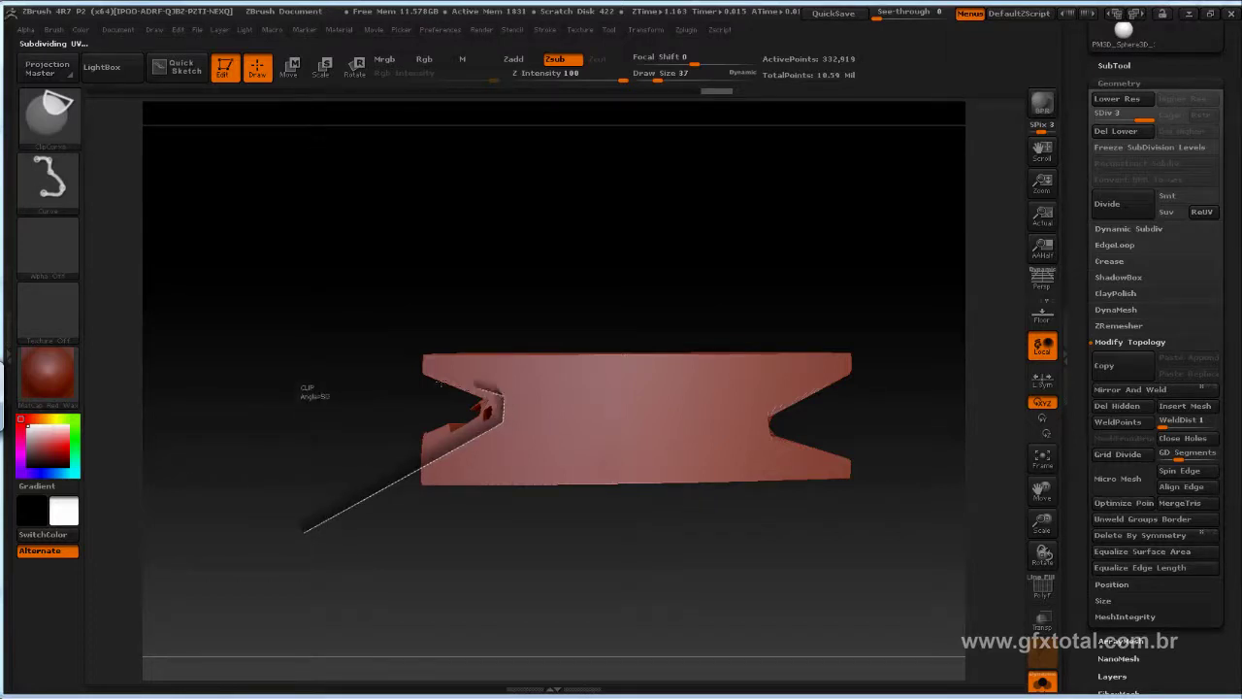
mouse_move(439, 384)
ctrl+shift+mouse_down()
mouse_move(340, 342)
mouse_move(280, 369)
mouse_move(331, 400)
mouse_move(355, 485)
ctrl+shift+mouse_up()
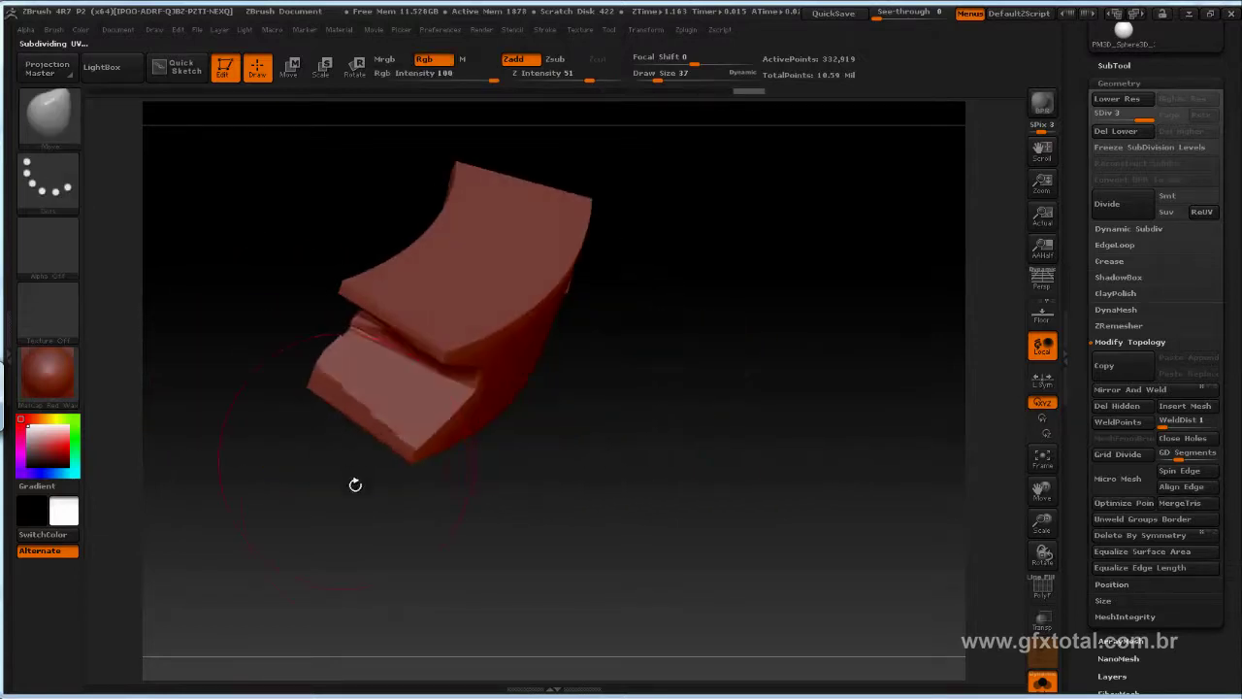
mouse_move(690, 536)
mouse_down()
mouse_move(606, 509)
mouse_move(703, 498)
mouse_move(632, 408)
mouse_up()
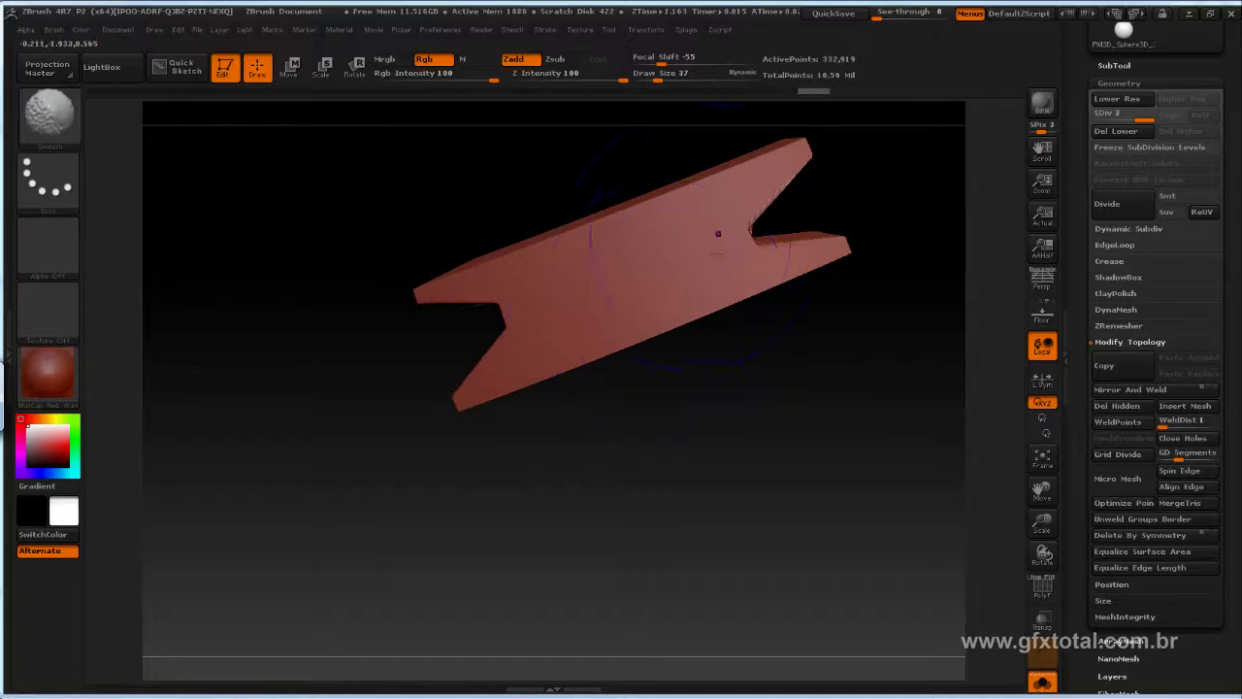
drag(440, 343, 621, 413)
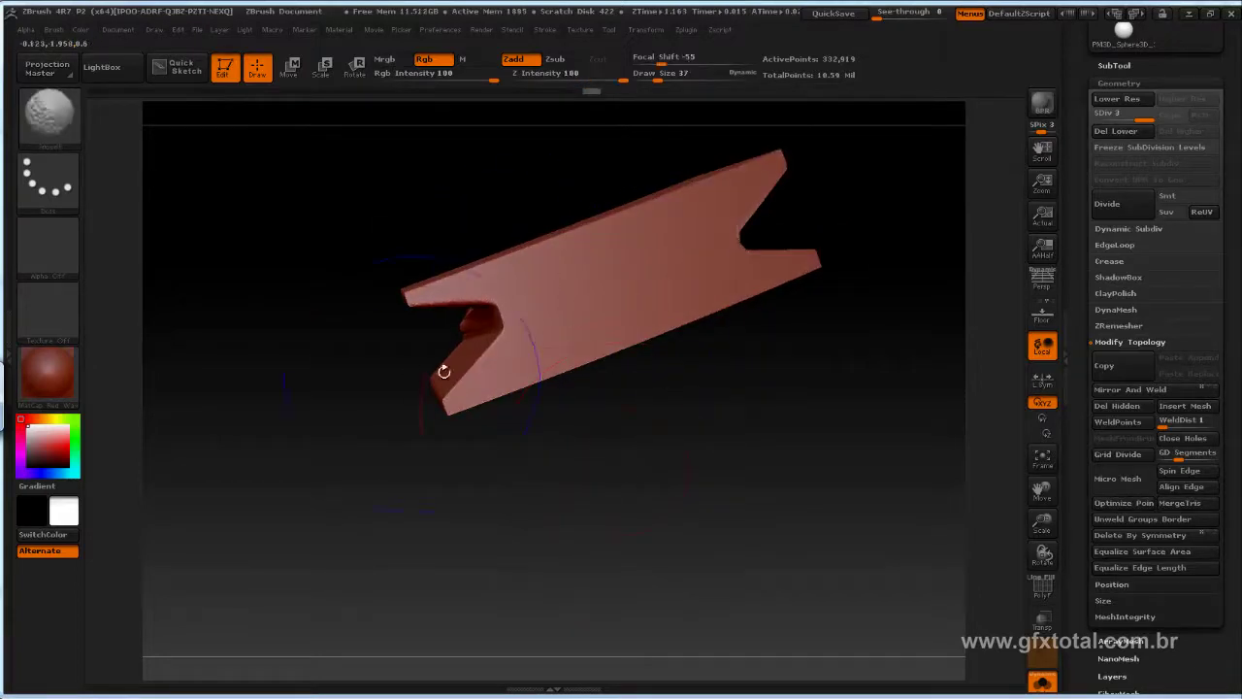
mouse_move(443, 363)
mouse_down()
mouse_move(701, 505)
mouse_move(716, 430)
mouse_up()
mouse_move(561, 284)
mouse_down()
mouse_move(787, 408)
mouse_move(802, 486)
mouse_move(887, 527)
mouse_move(864, 349)
mouse_move(854, 489)
mouse_up()
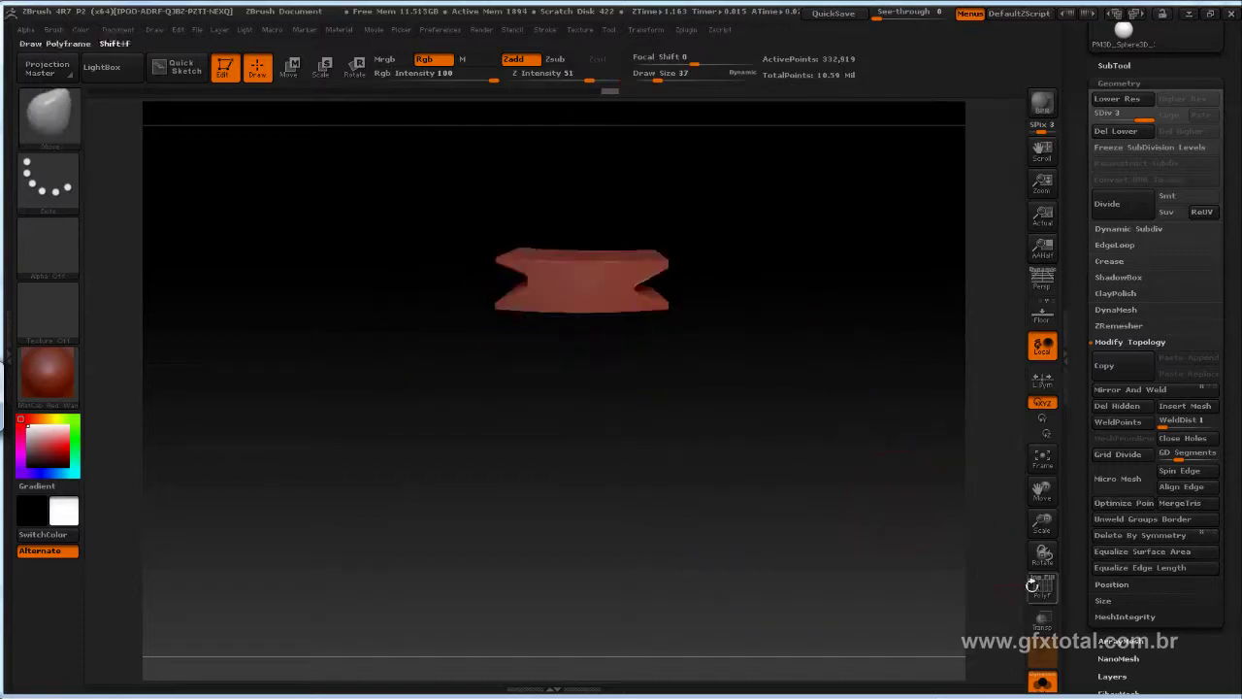
Step: Turn off Solo and Transpose-move the eyebrow down against Patrick's forehead
click(1045, 685)
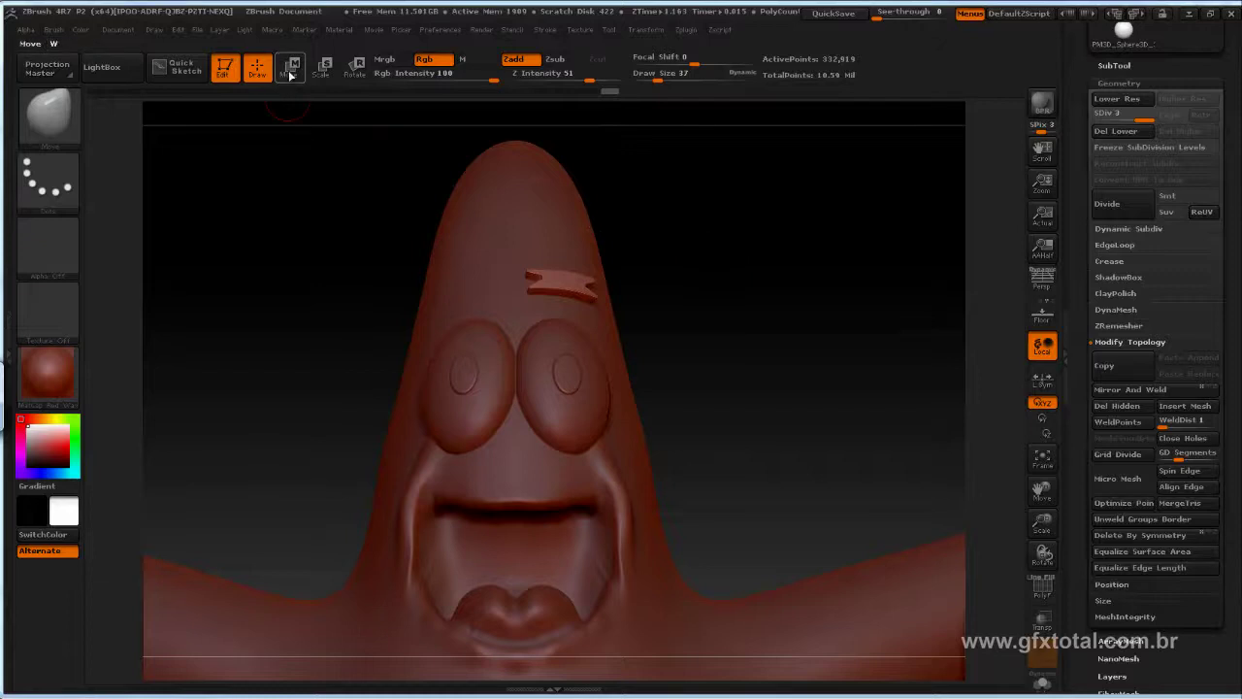
click(290, 75)
drag(533, 280, 600, 306)
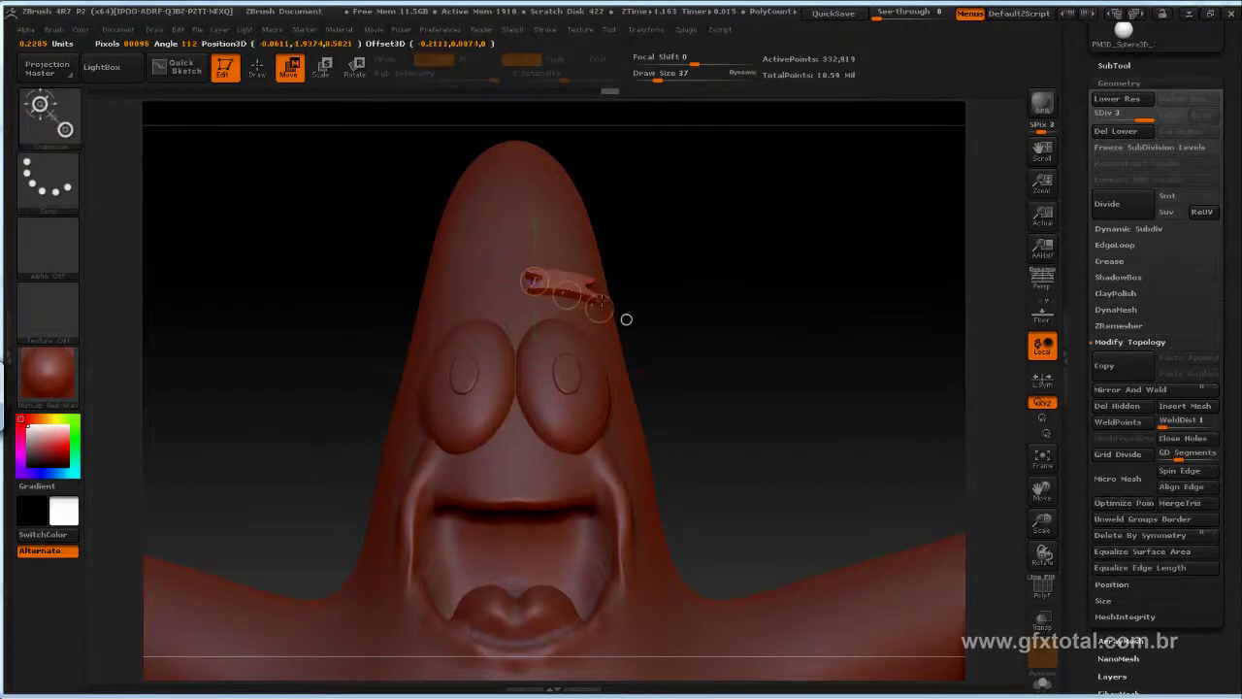
click(355, 68)
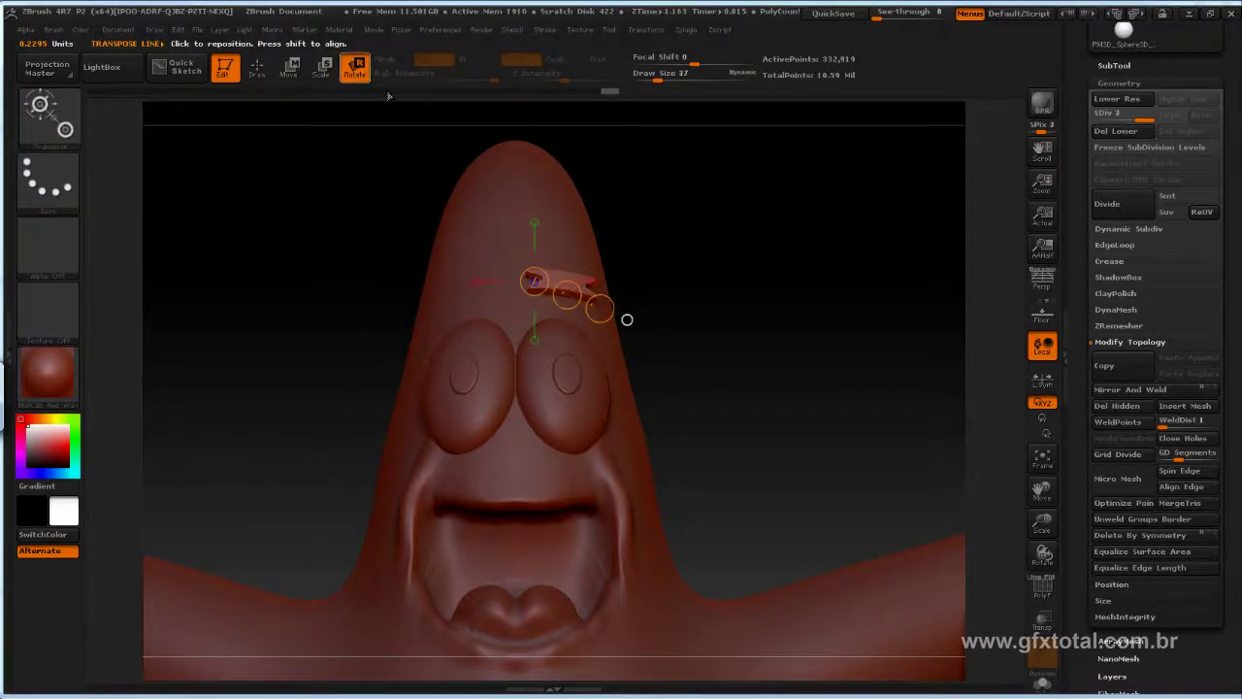
alt+drag(777, 291, 776, 194)
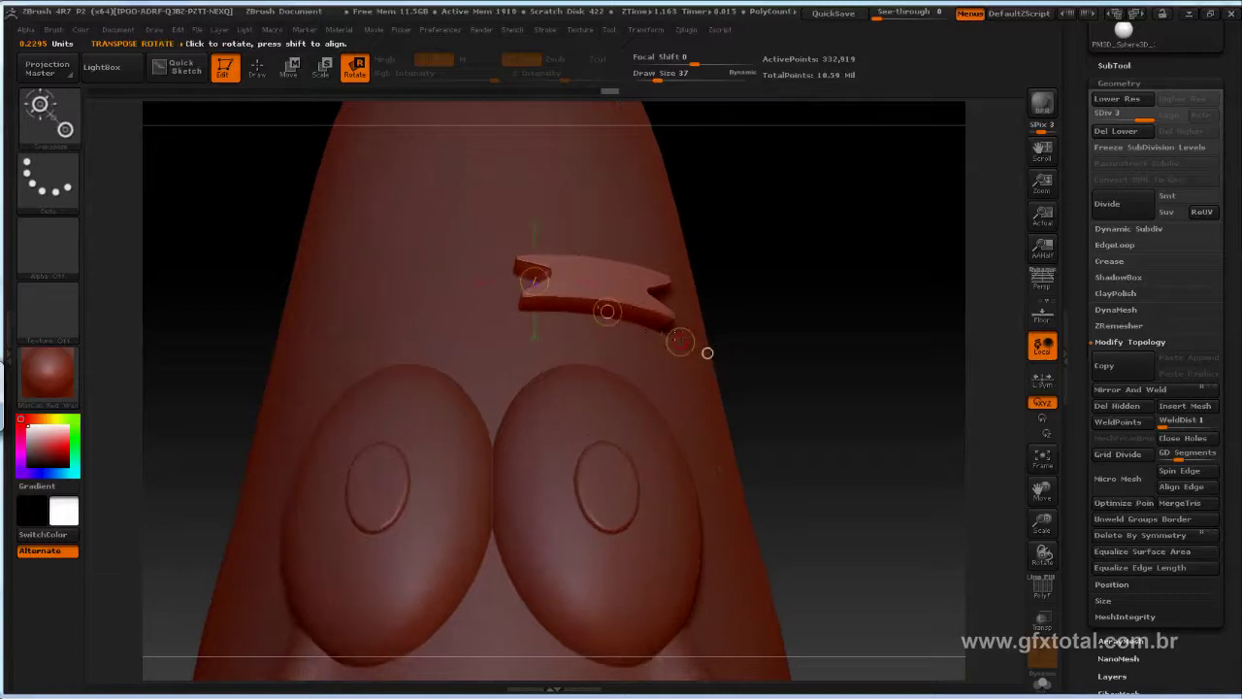
drag(861, 291, 680, 301)
click(292, 68)
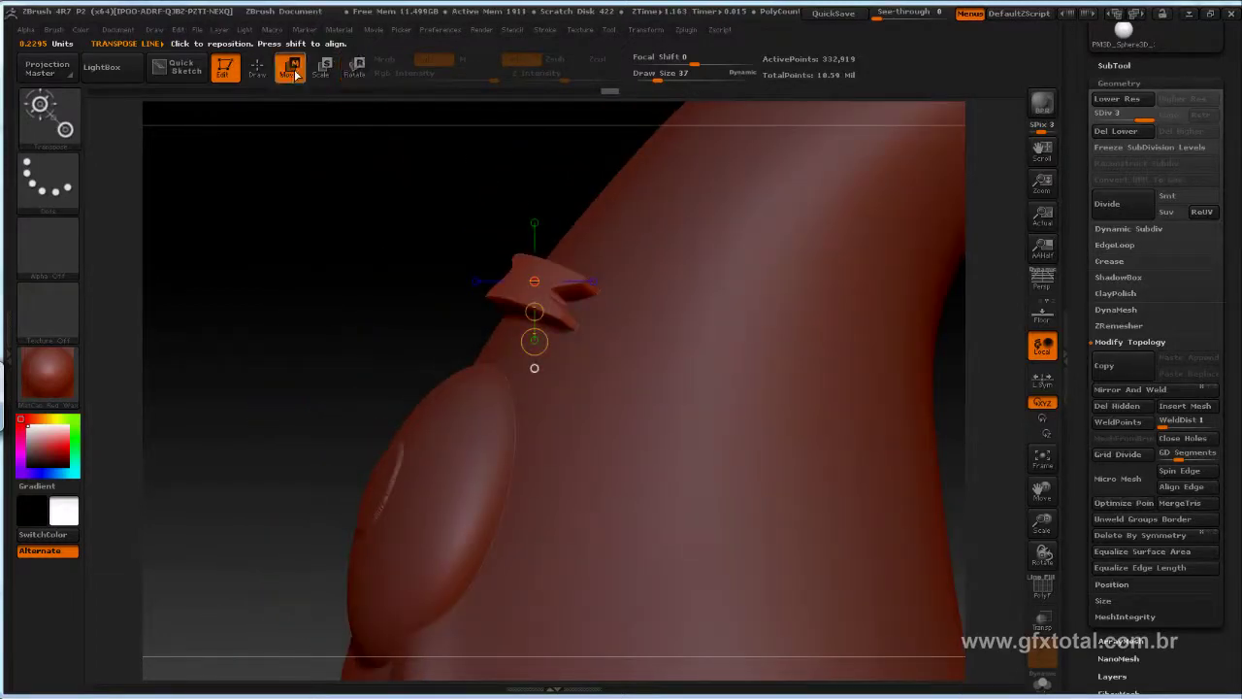
mouse_move(534, 311)
mouse_down()
mouse_move(534, 337)
mouse_move(642, 354)
mouse_move(635, 361)
mouse_up()
Step: Rotate the eyebrow so its right end drops, then shift it up the forehead
drag(445, 333, 579, 338)
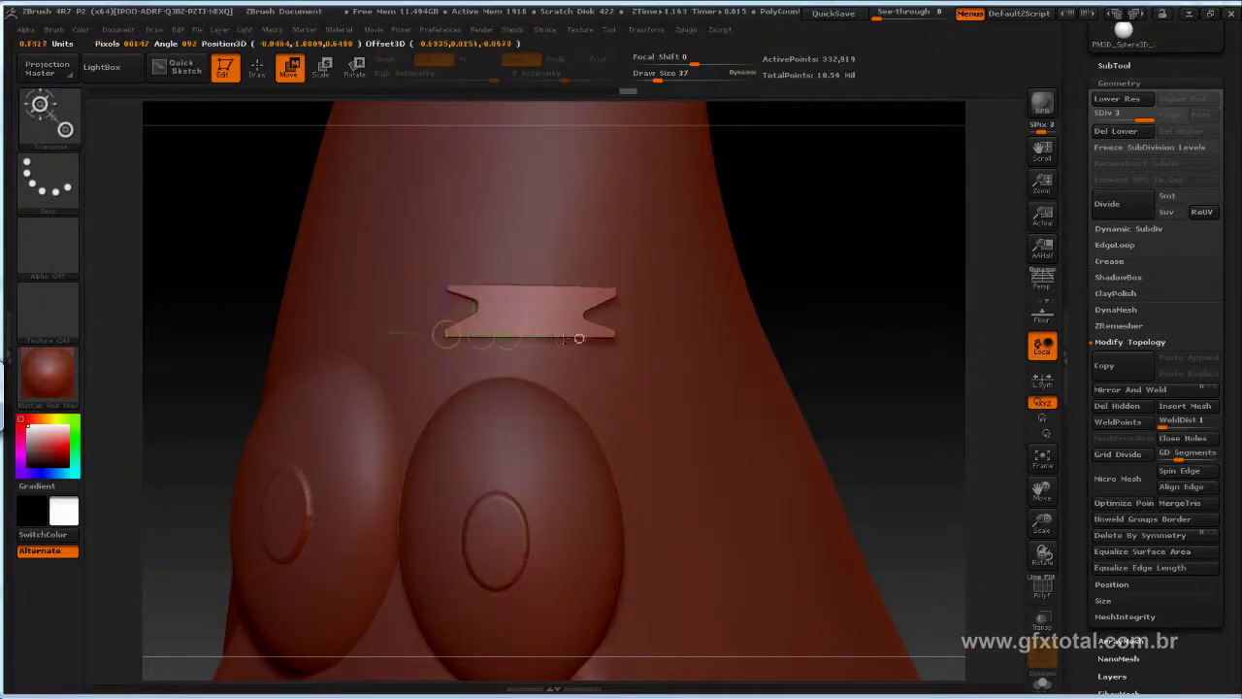
click(354, 70)
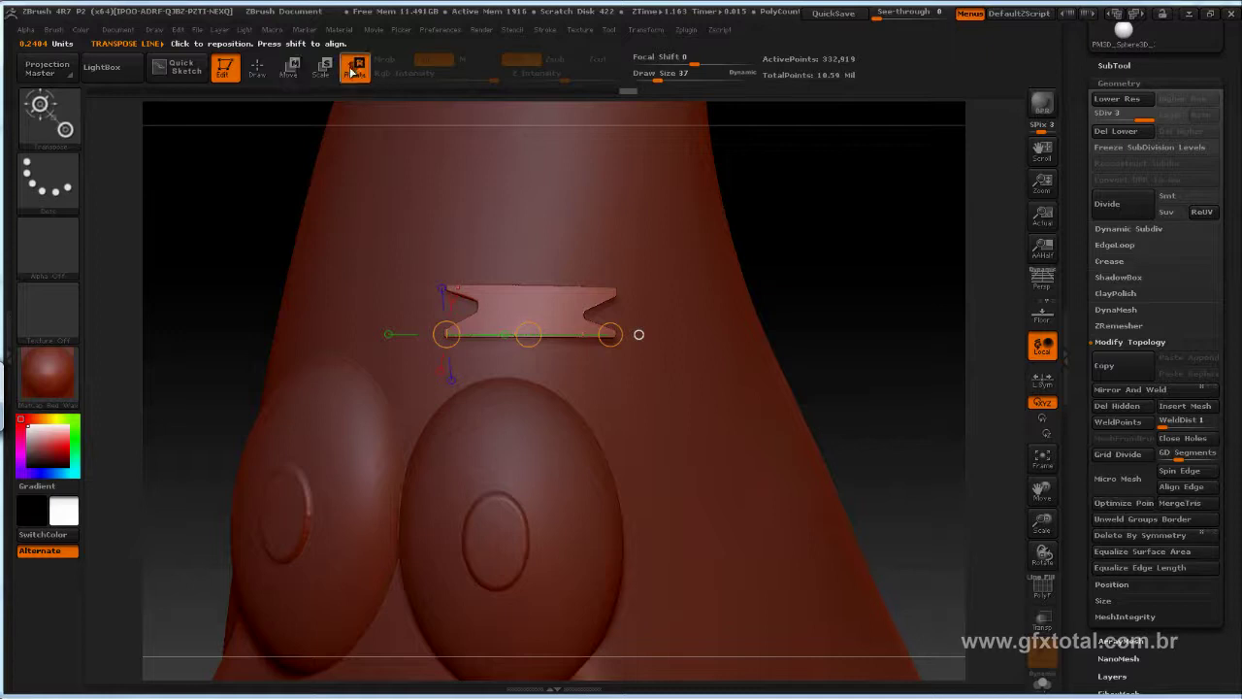
drag(611, 335, 355, 123)
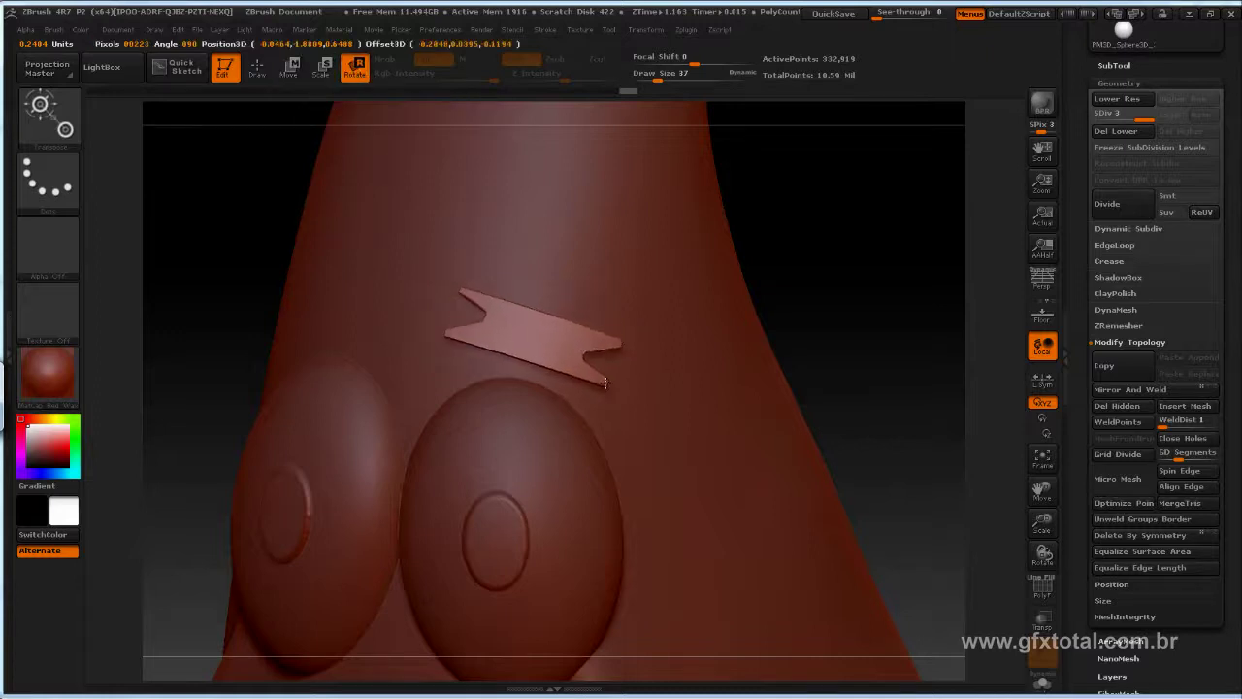
drag(815, 229, 771, 233)
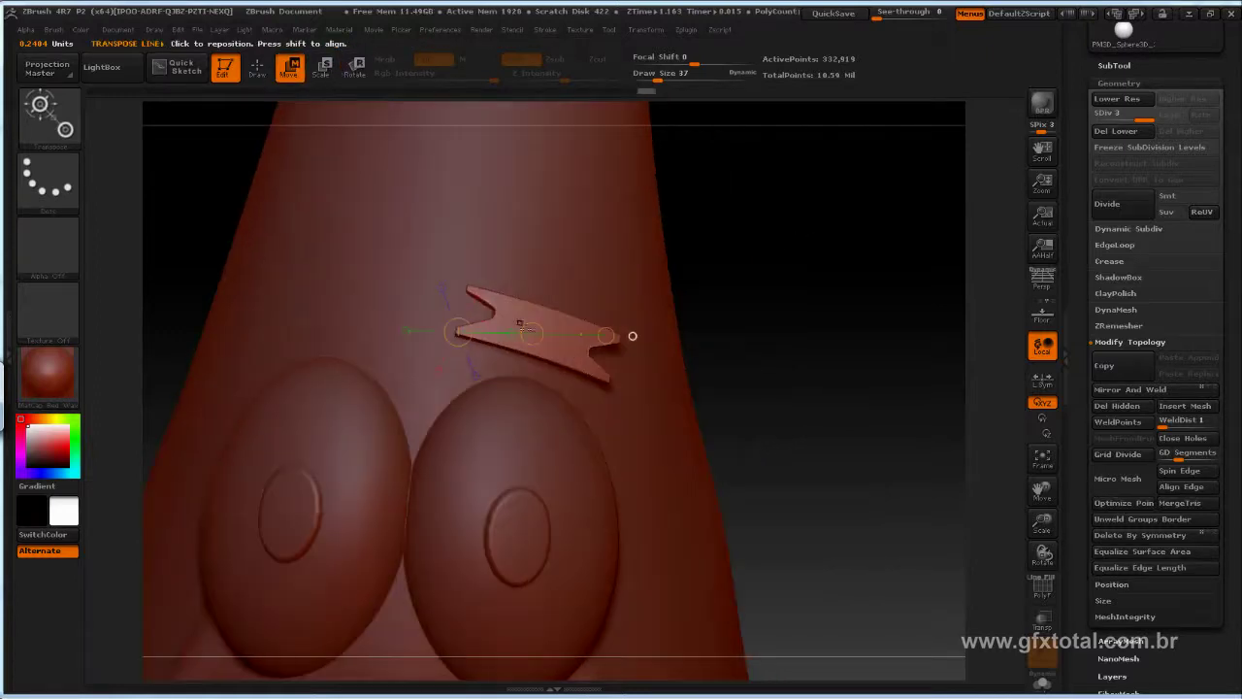
drag(529, 333, 530, 279)
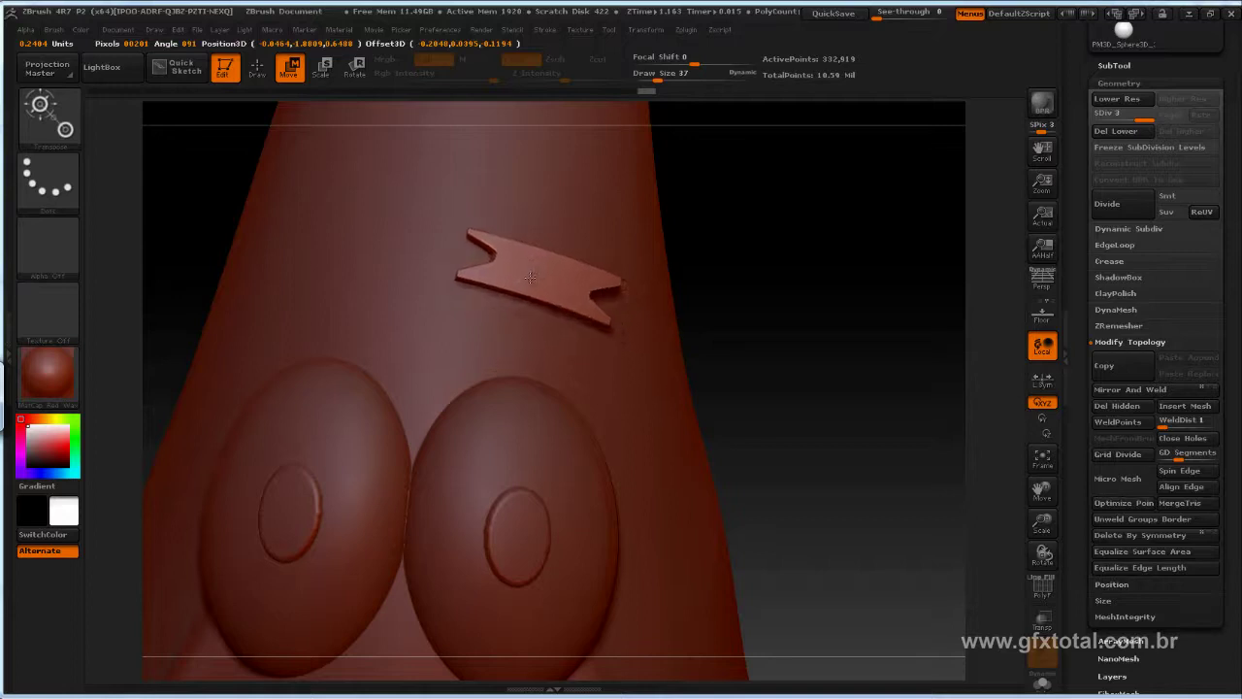
drag(405, 321, 604, 346)
drag(757, 291, 778, 286)
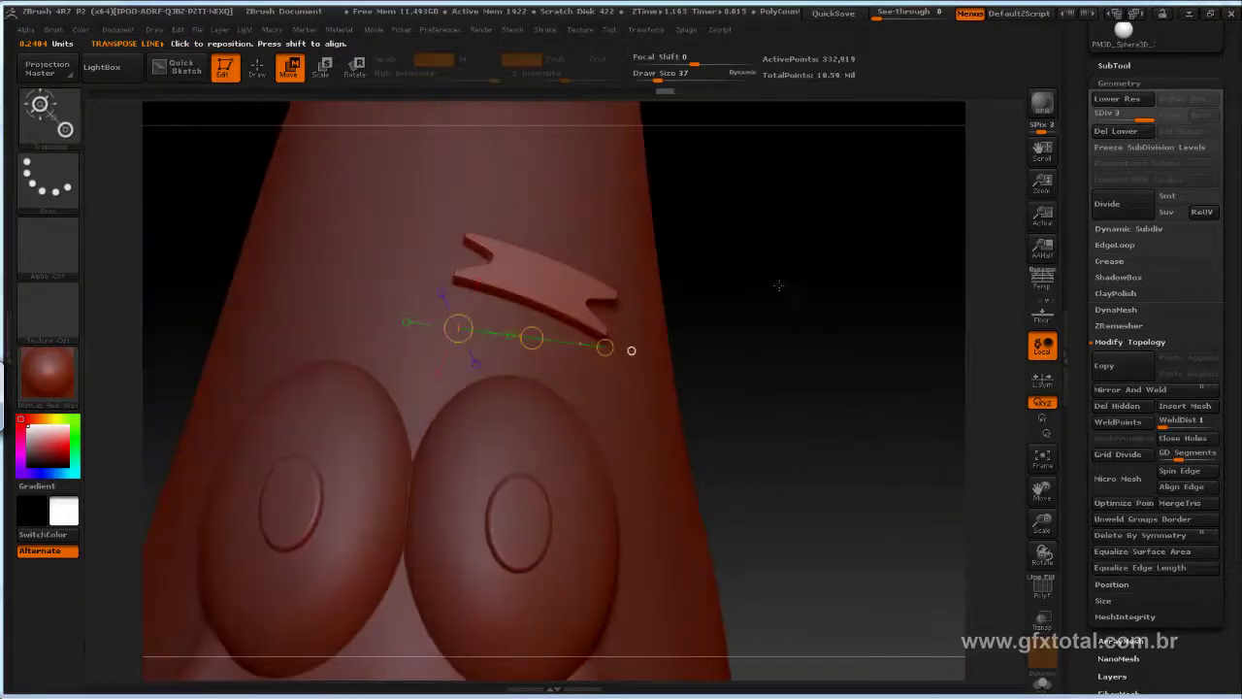
drag(545, 328, 547, 337)
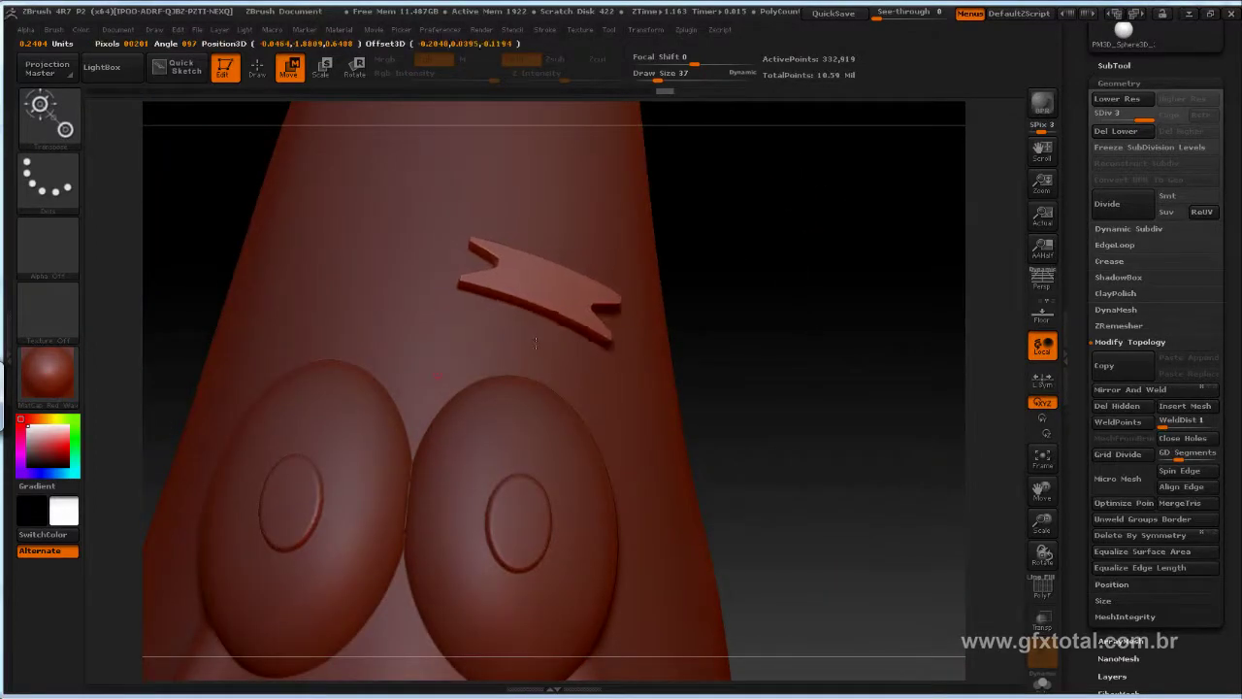
Step: Rotate the eyebrow to follow the forehead curve, then exit Transpose and view the whole face
drag(457, 324, 632, 349)
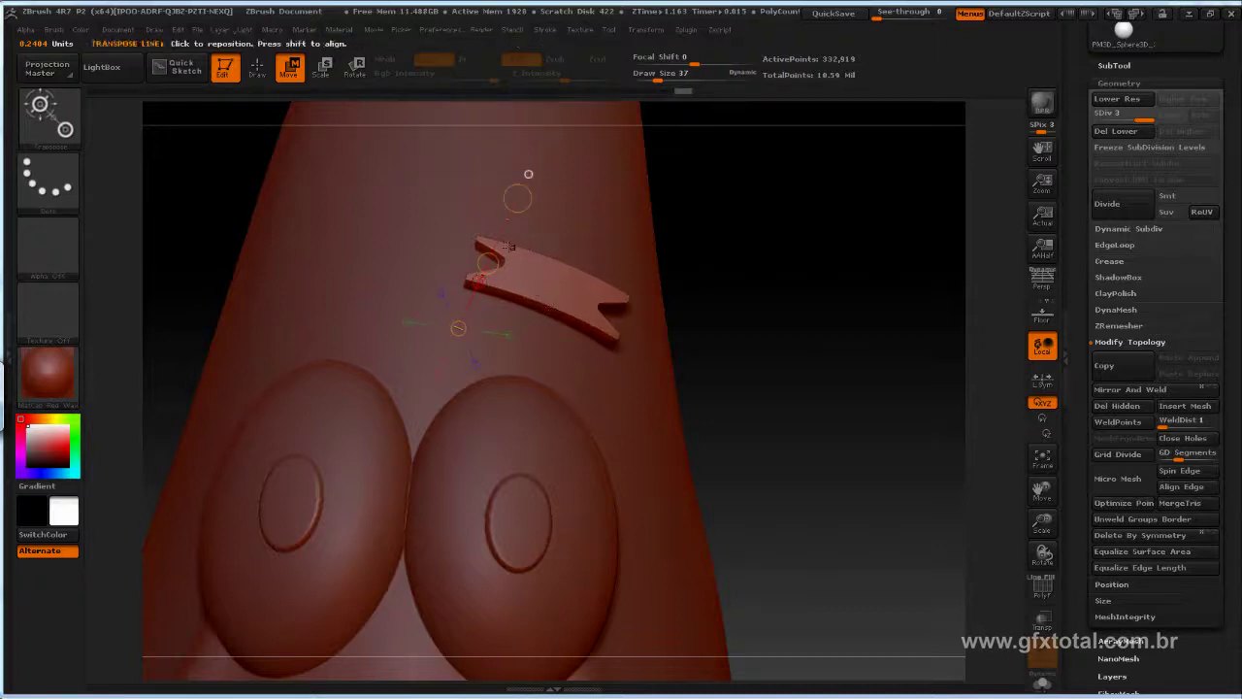
mouse_move(512, 354)
mouse_down()
mouse_move(583, 199)
mouse_move(675, 247)
mouse_up()
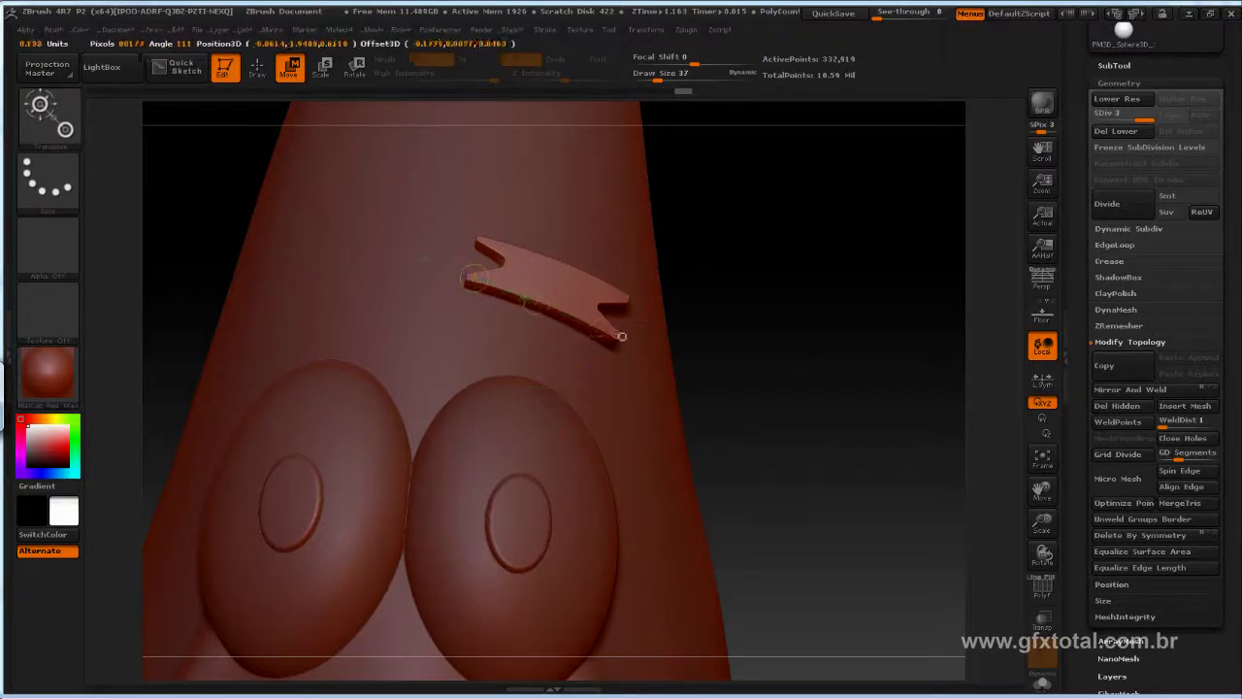
drag(637, 346, 632, 370)
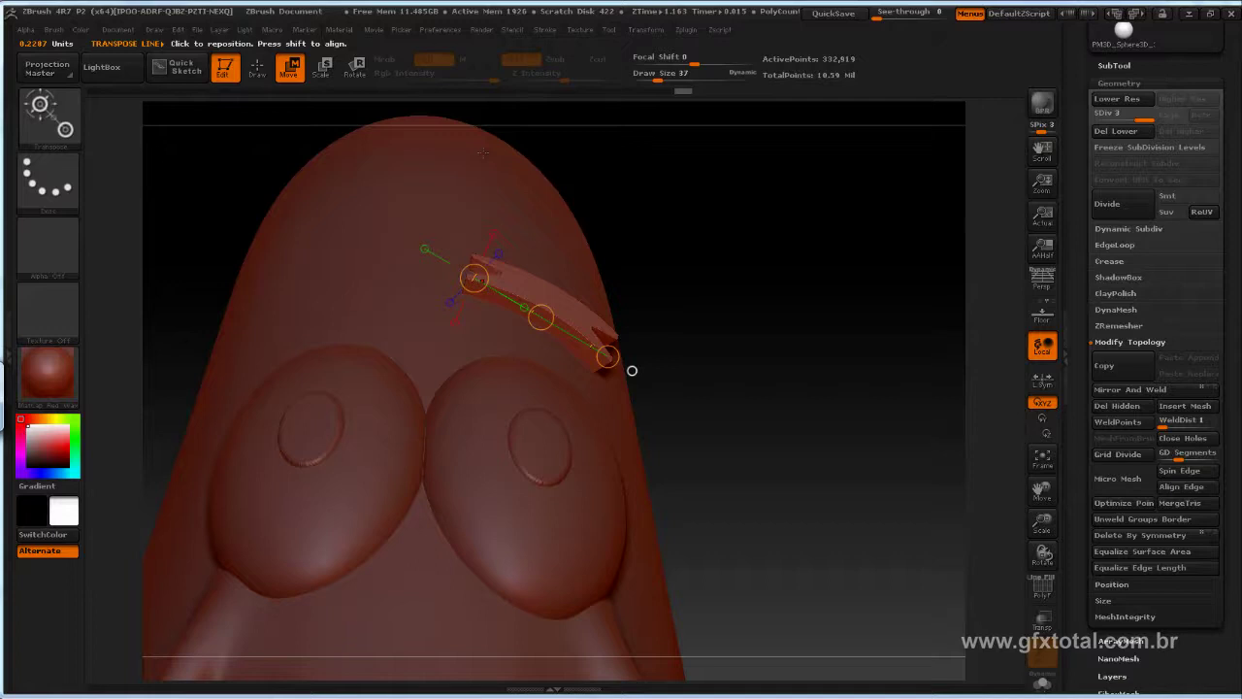
click(354, 70)
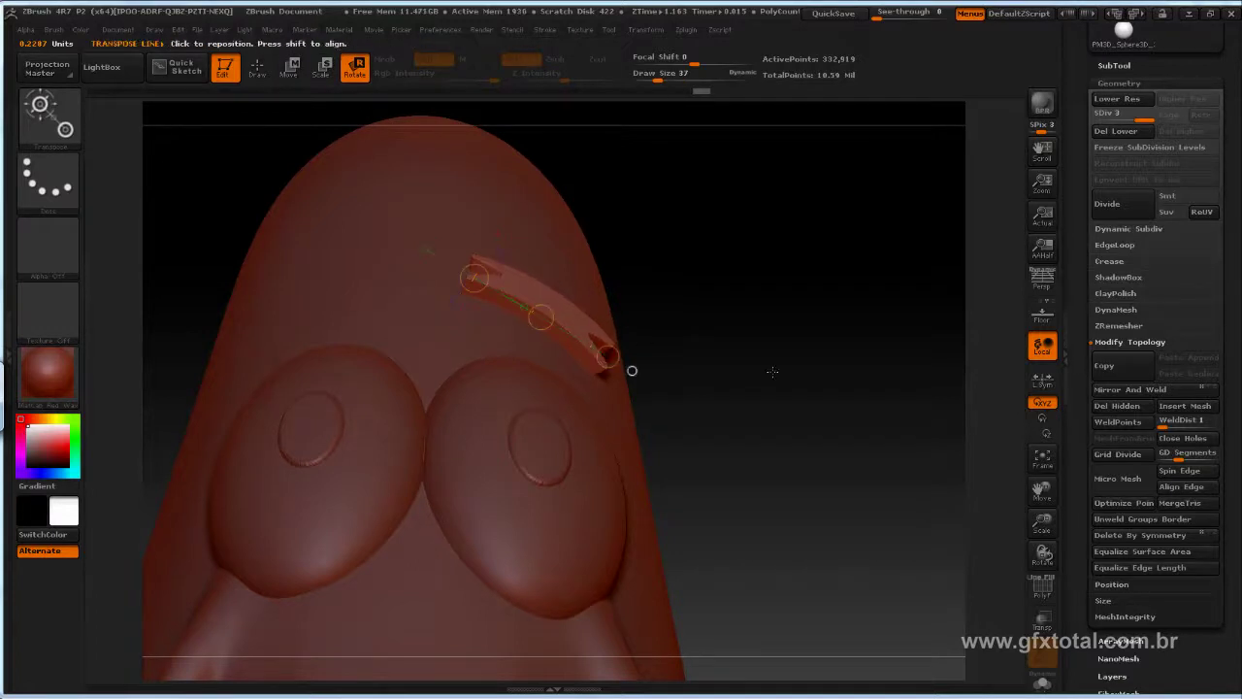
drag(631, 370, 388, 111)
key(q)
drag(819, 285, 783, 297)
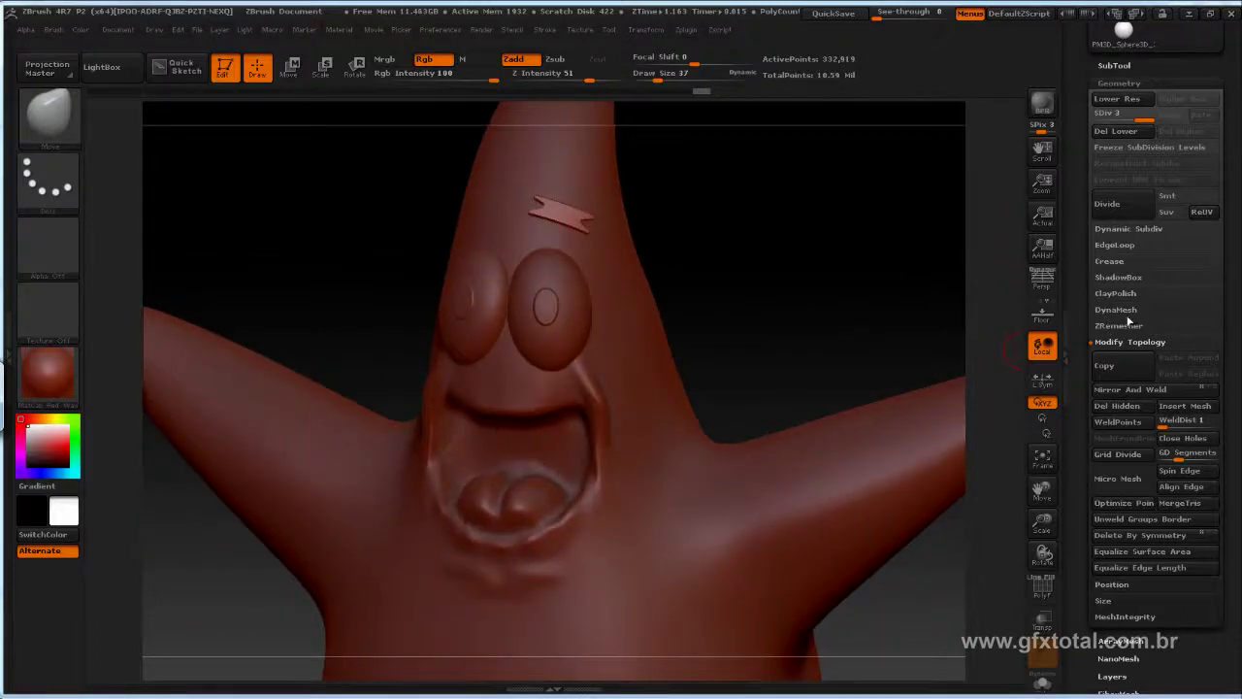
Step: Delete the lower subdivision levels, Mirror And Weld the eyebrow, and view Patrick in three-quarter
click(1128, 391)
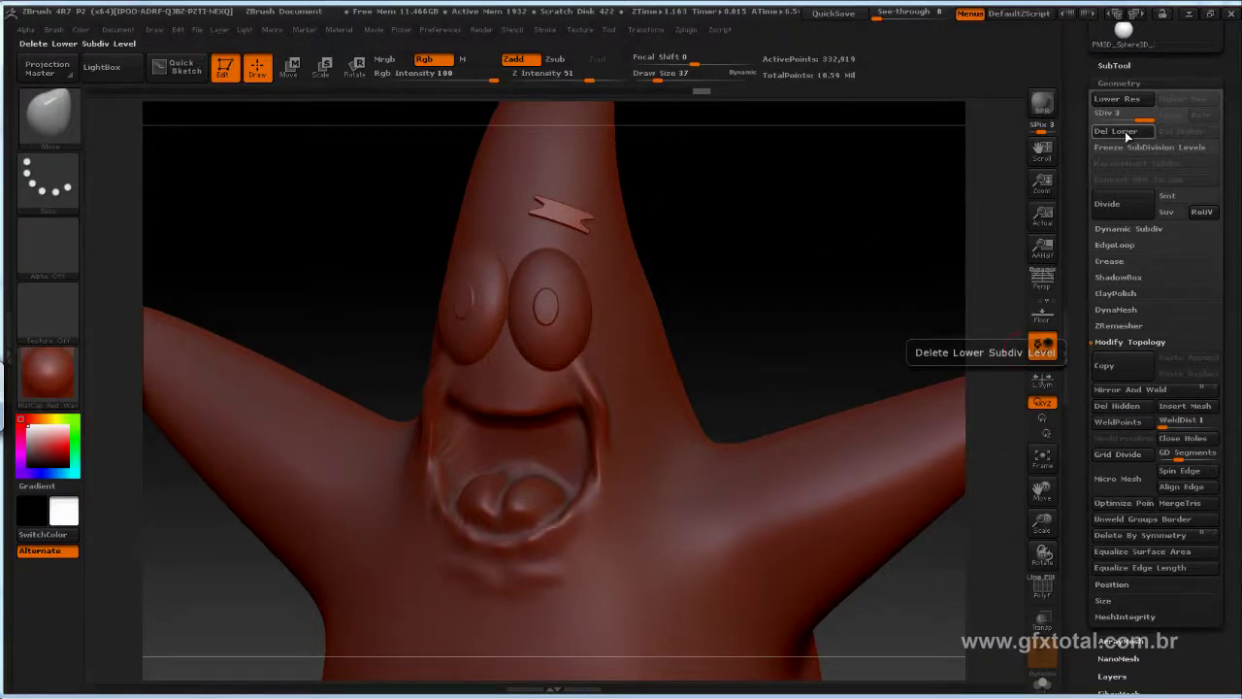
click(1116, 131)
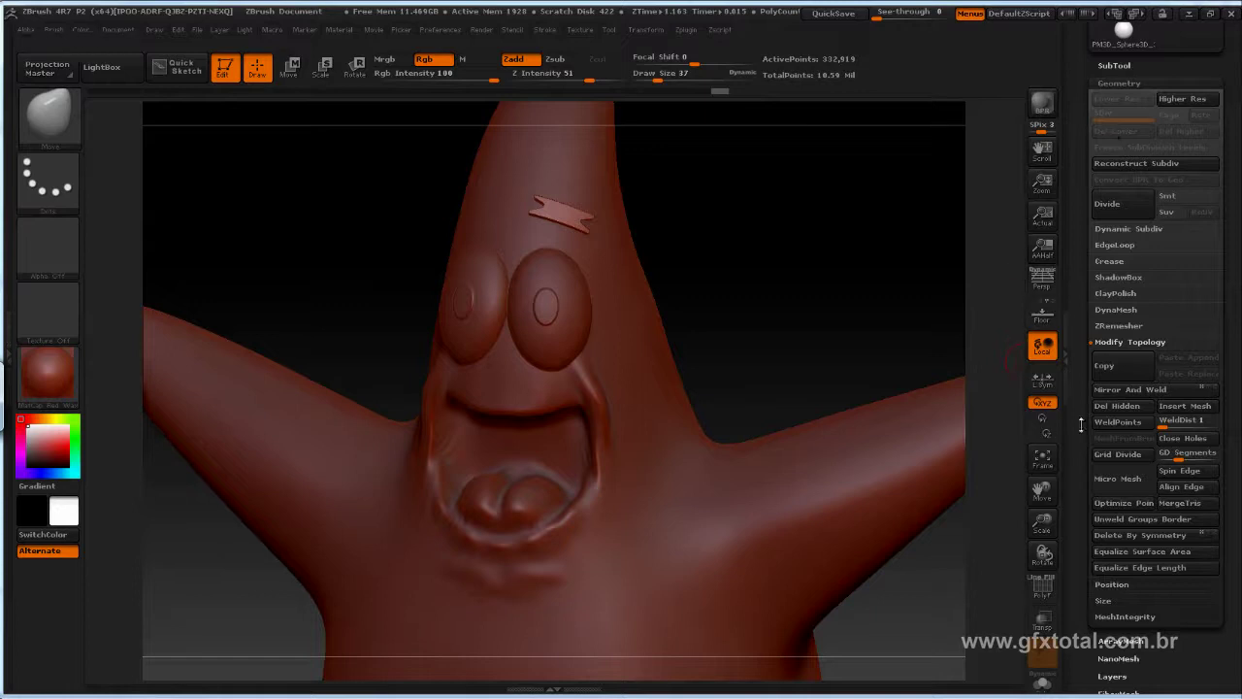
click(1131, 389)
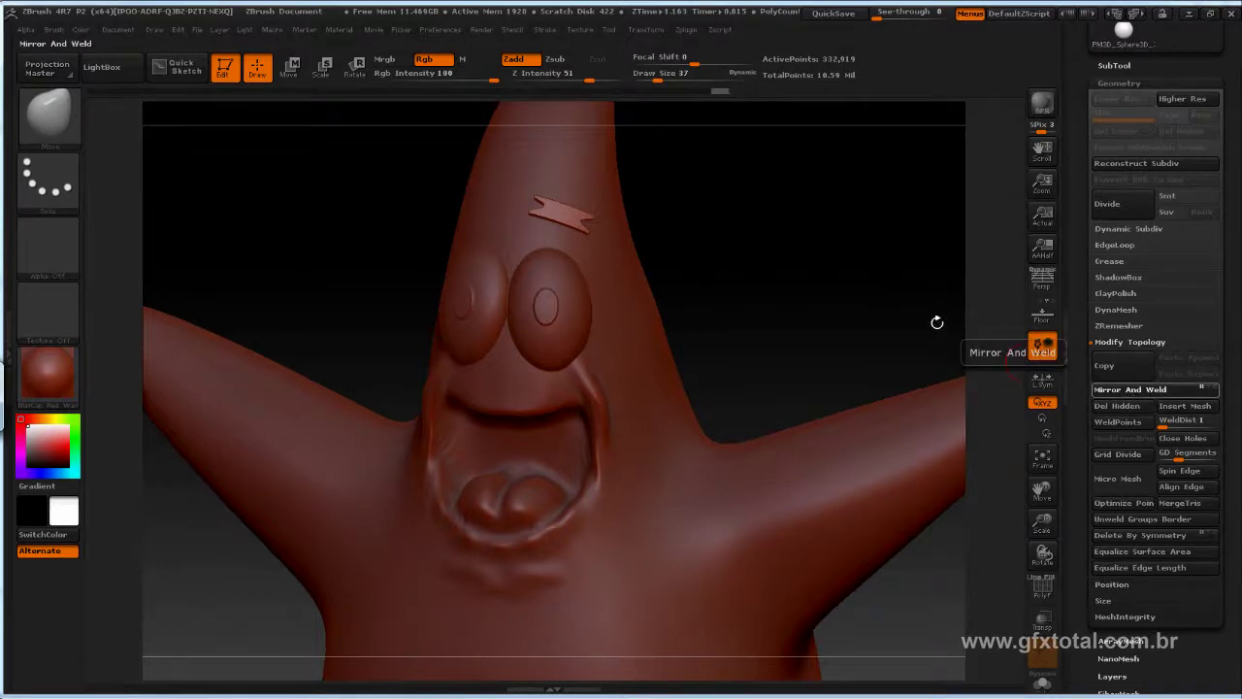
mouse_move(839, 240)
mouse_down()
mouse_move(838, 255)
mouse_move(777, 202)
mouse_up()
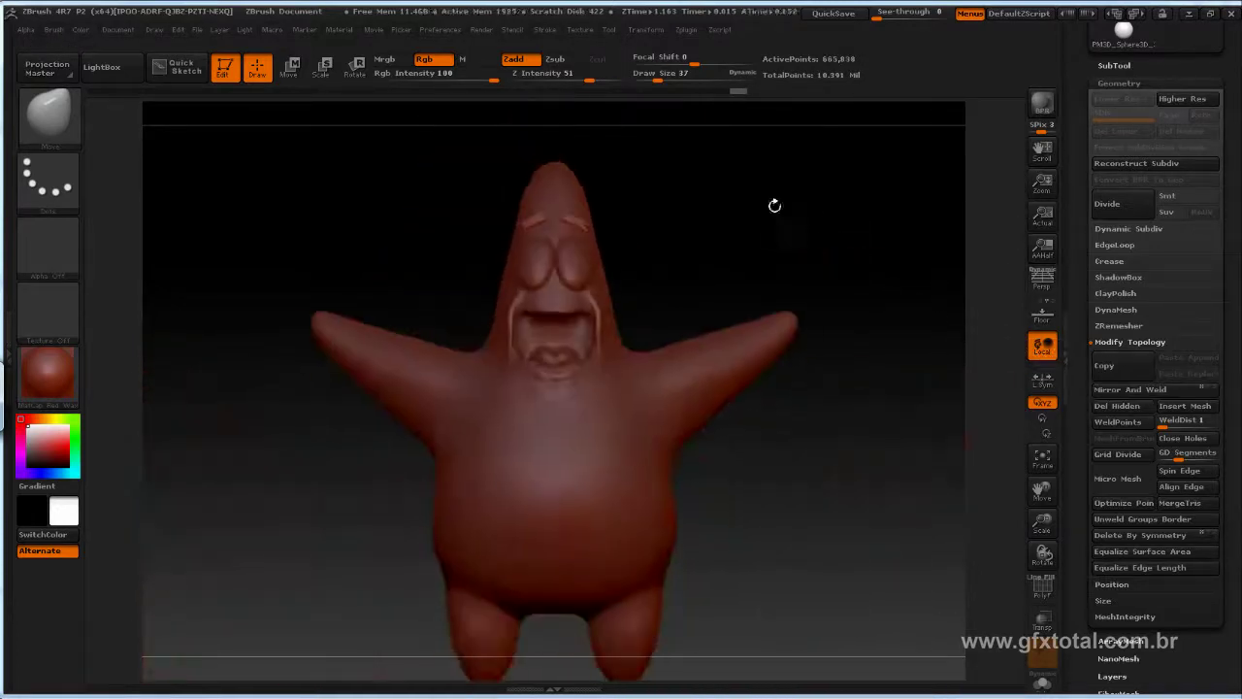
mouse_move(701, 297)
mouse_down()
mouse_move(802, 316)
mouse_move(830, 361)
mouse_up()
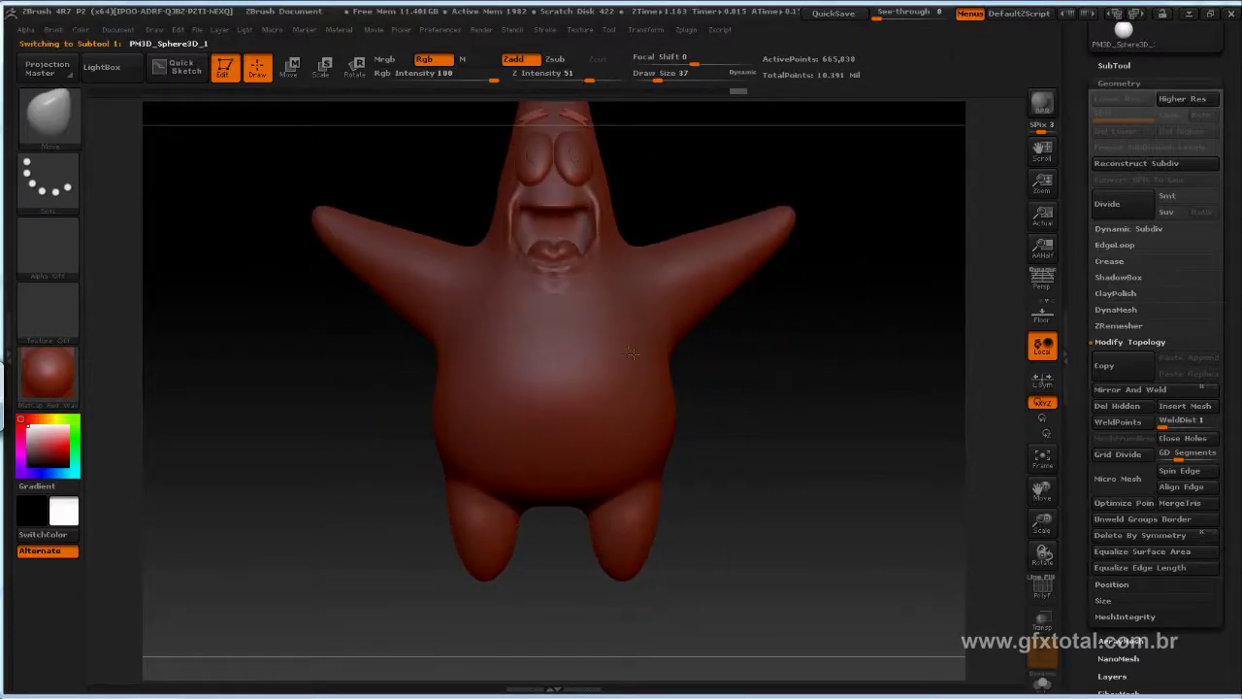
Step: Jump to the highest SDiv, pick MaskCurve and draw it across Patrick's waist
key(ctrl+d)
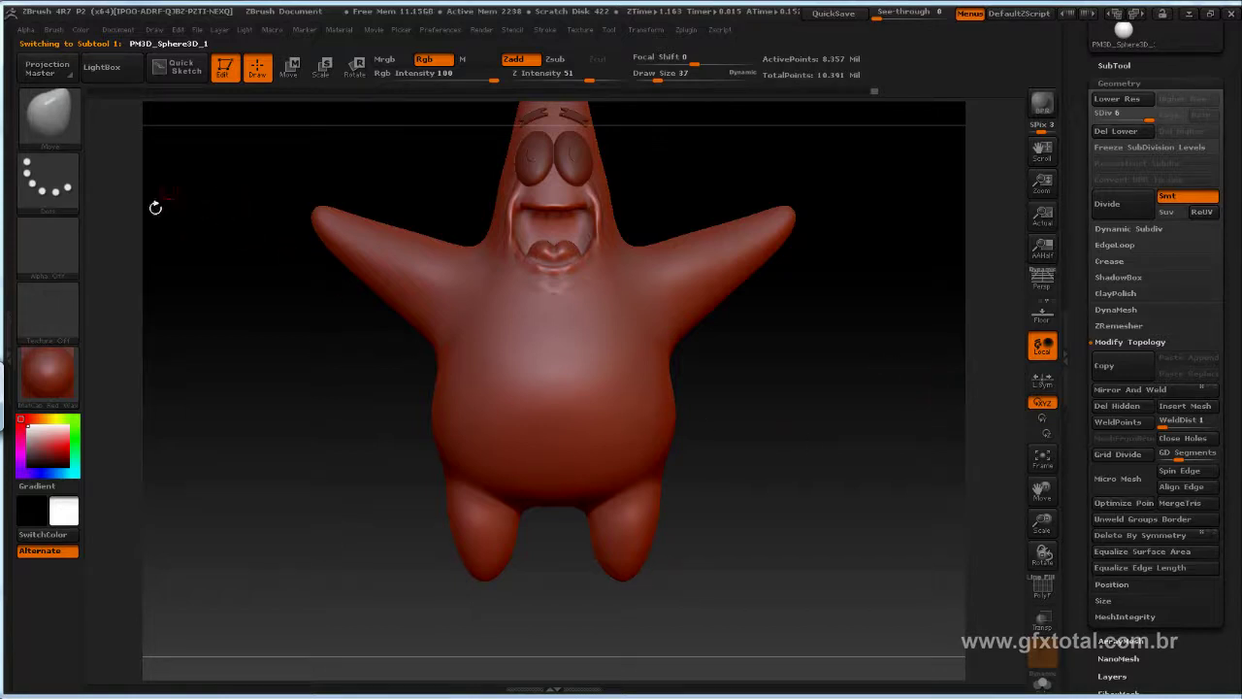
drag(155, 208, 194, 304)
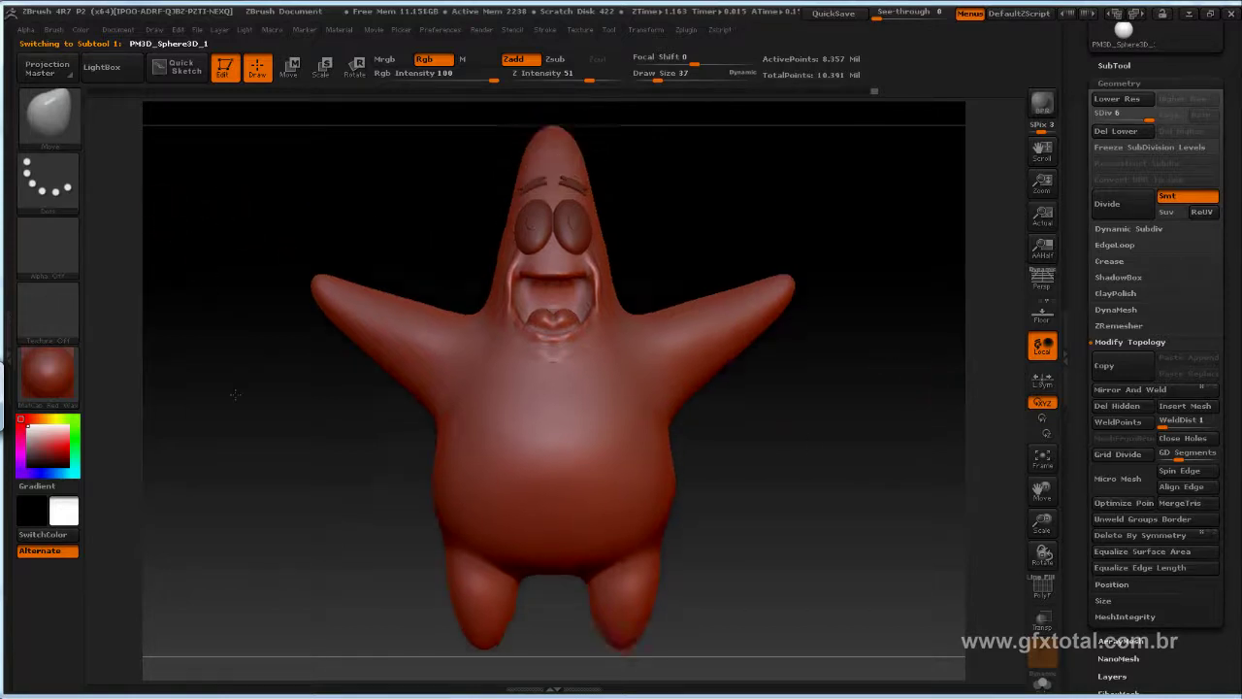
click(54, 118)
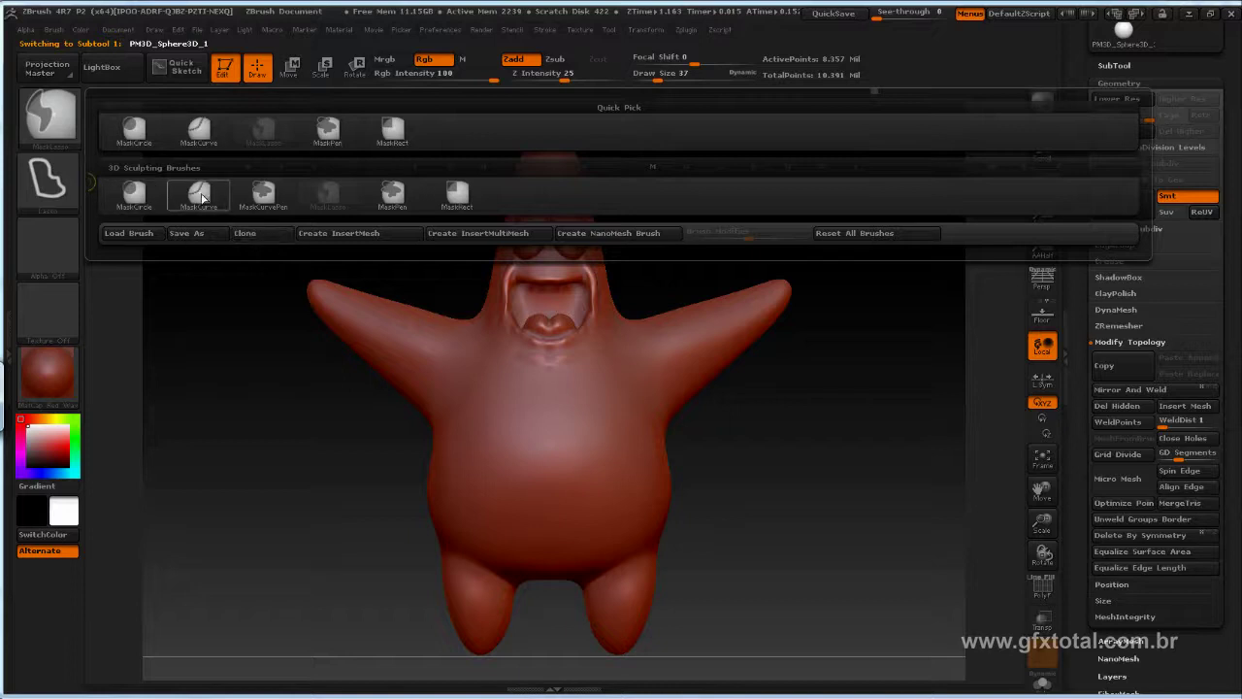
click(202, 197)
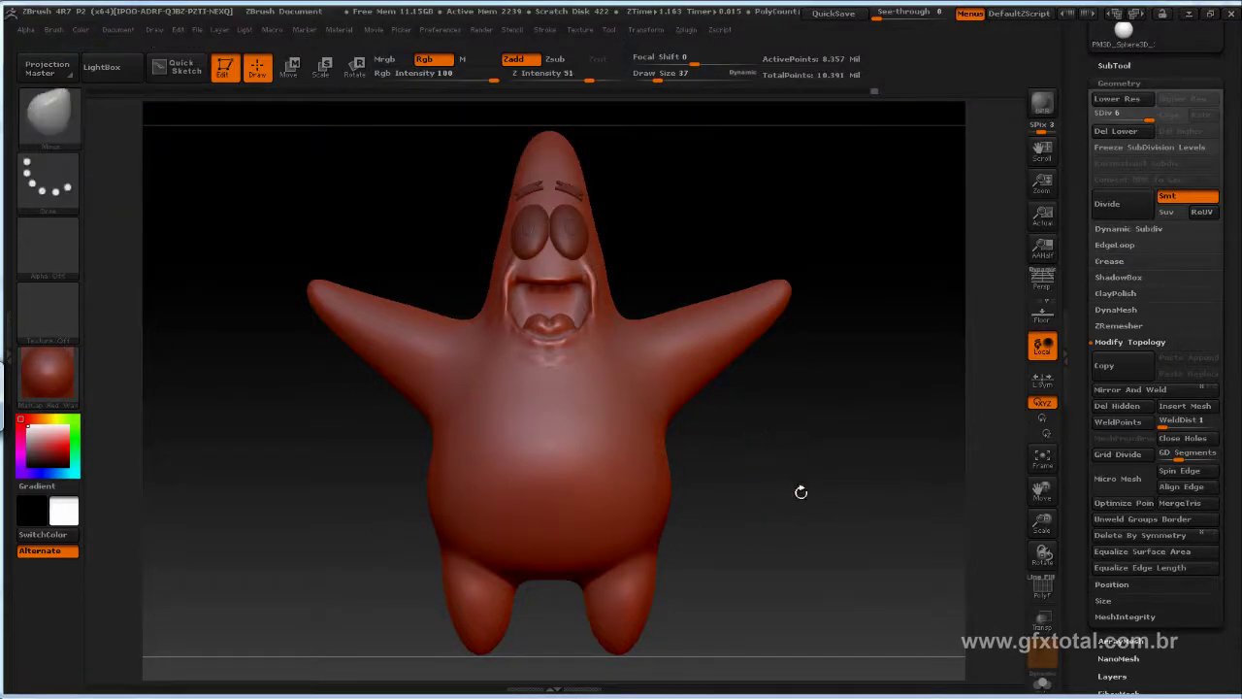
mouse_move(798, 427)
mouse_down()
mouse_move(587, 495)
mouse_move(304, 473)
mouse_move(196, 437)
mouse_up()
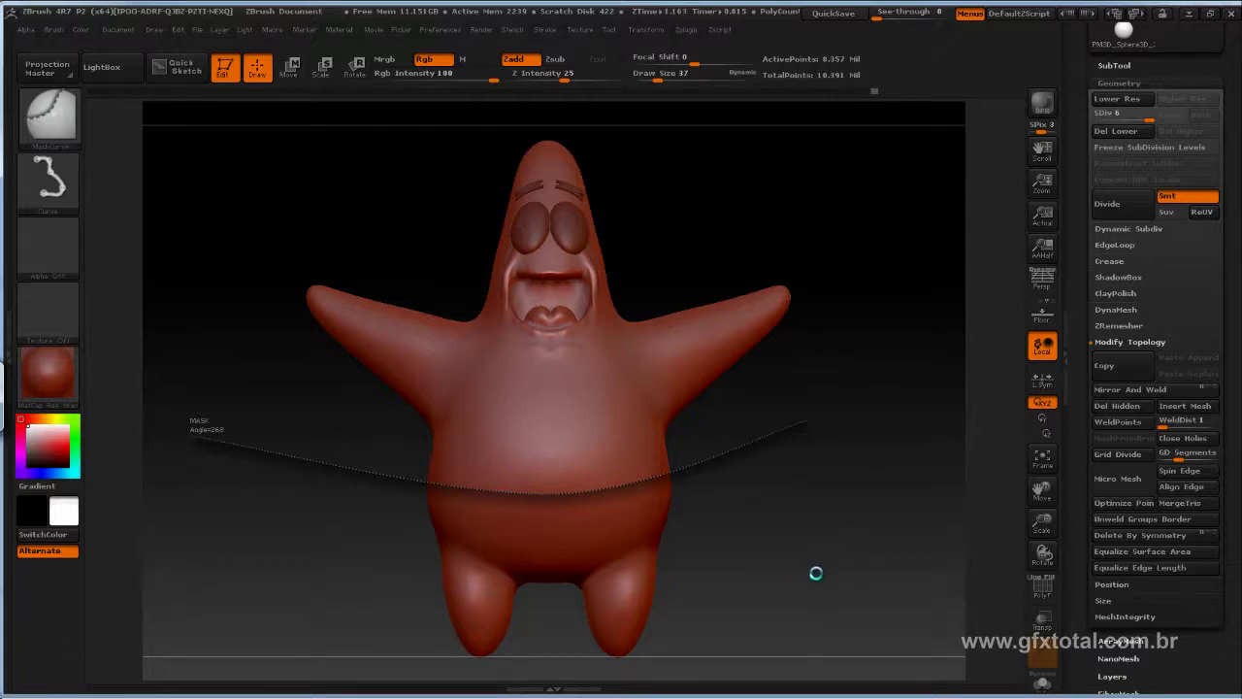
Step: Mask everything below the waist, then trim the mask with a curve across the upper legs
ctrl+shift+click(815, 572)
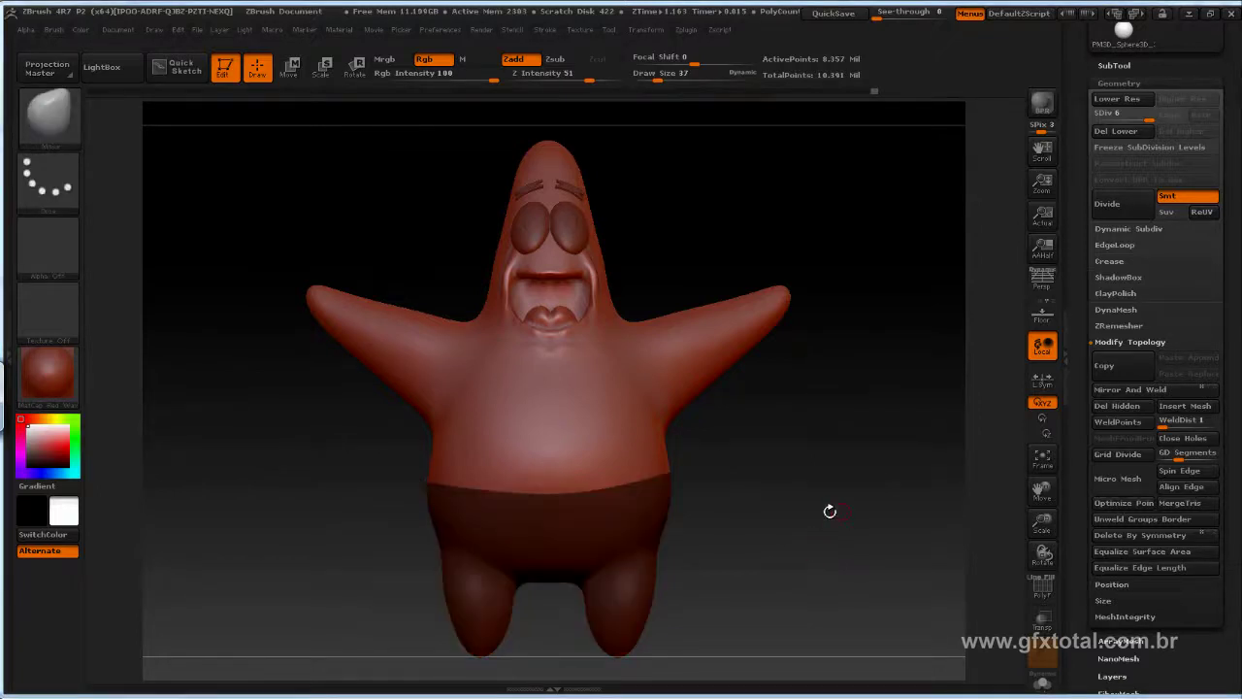
mouse_move(830, 511)
mouse_down()
mouse_move(738, 555)
mouse_move(768, 576)
mouse_move(815, 483)
mouse_move(792, 490)
mouse_up()
mouse_move(869, 480)
ctrl+shift+mouse_down()
mouse_move(706, 523)
mouse_move(625, 488)
ctrl+shift+mouse_up()
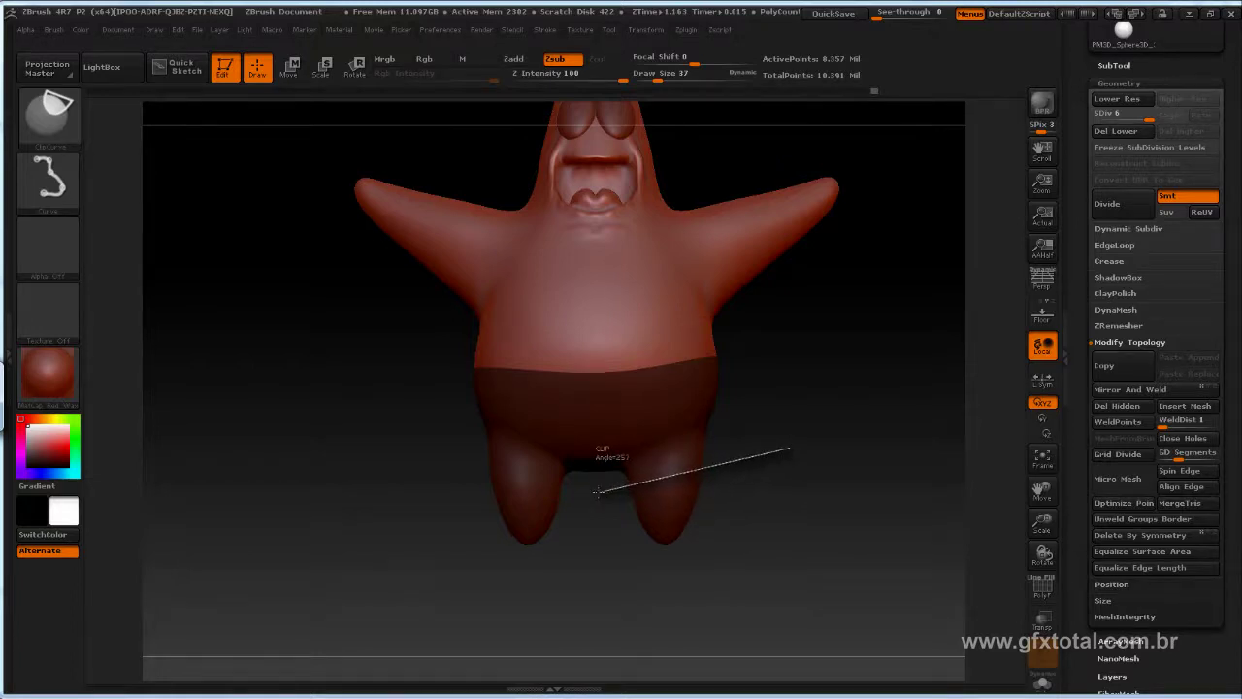
ctrl+shift+drag(624, 488, 315, 476)
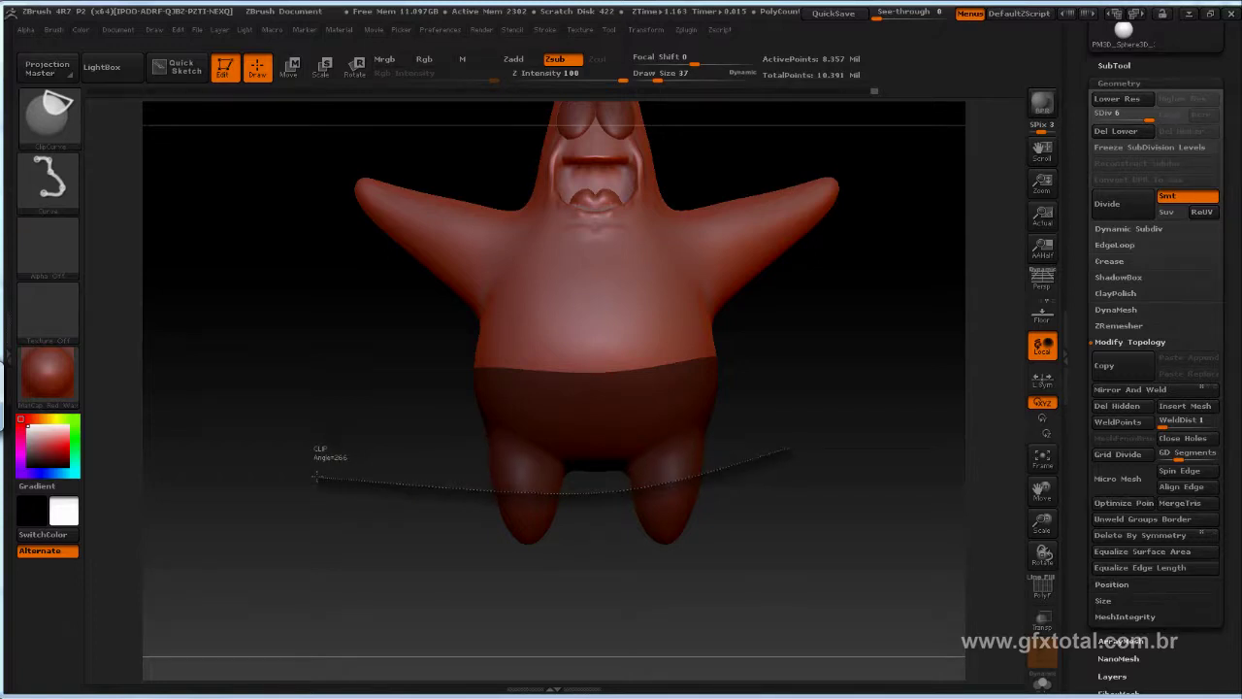
ctrl+shift+drag(314, 476, 310, 488)
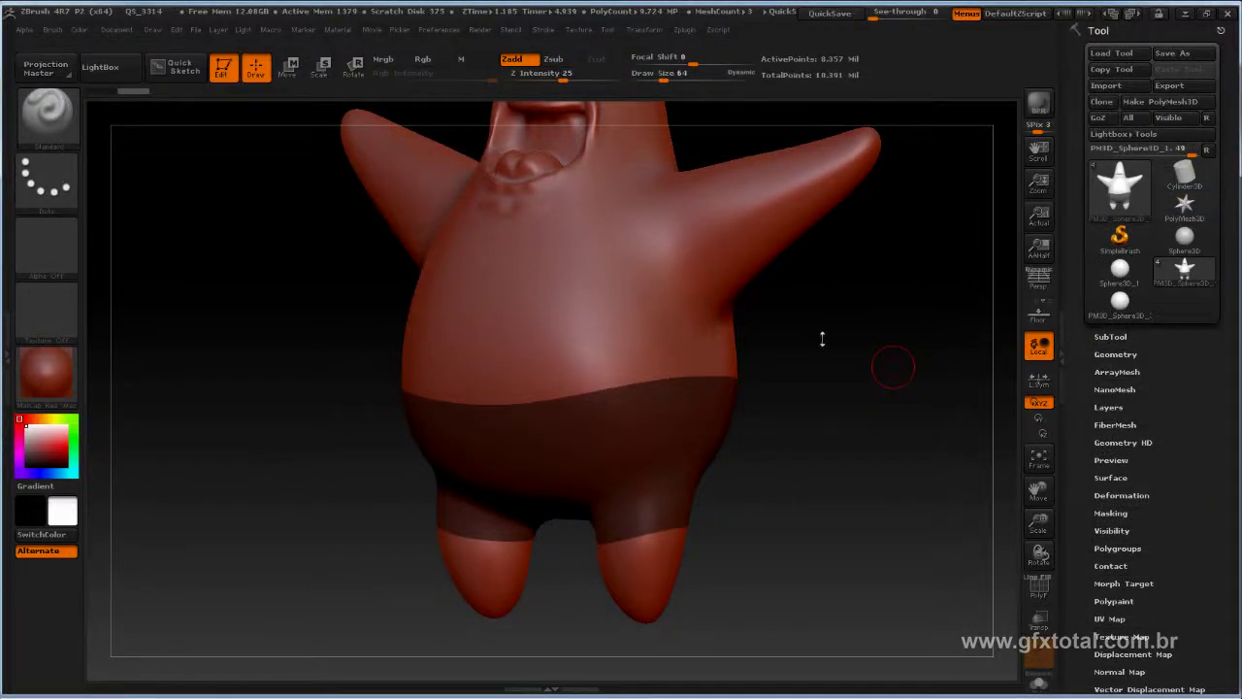
Step: Move the SDiv slider from 3 to 4 (about 522,753 points) and show the SubTool list
click(1117, 354)
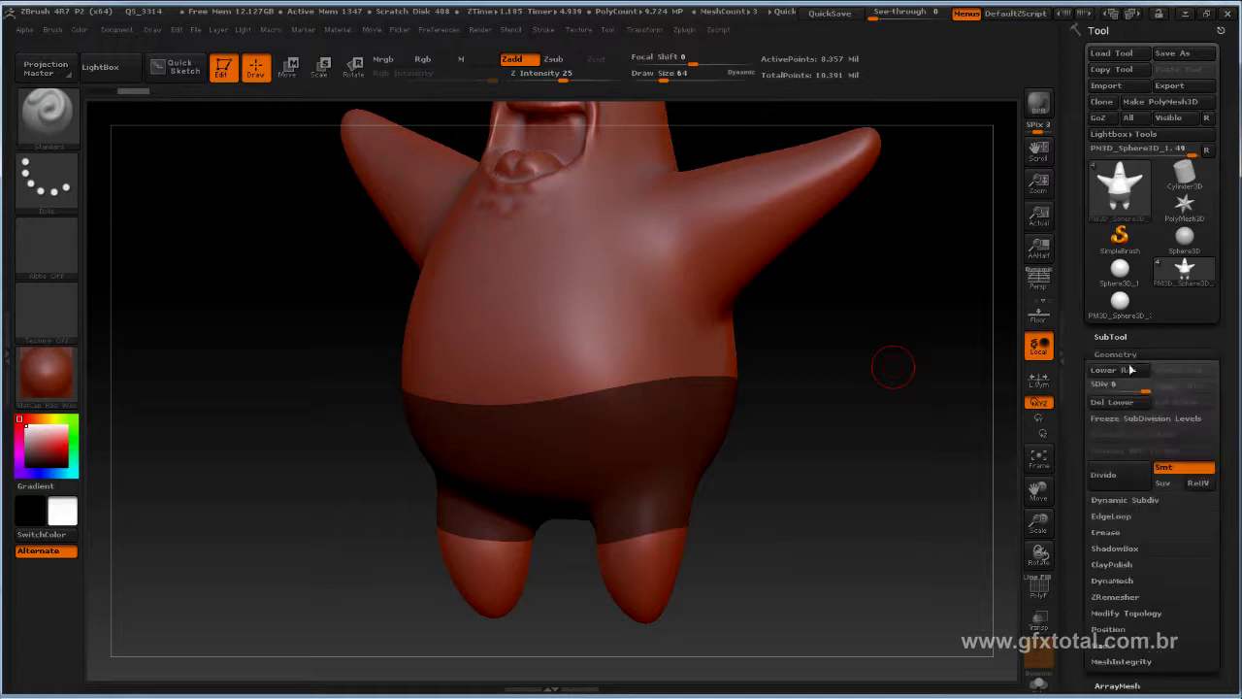
drag(1124, 386, 1107, 389)
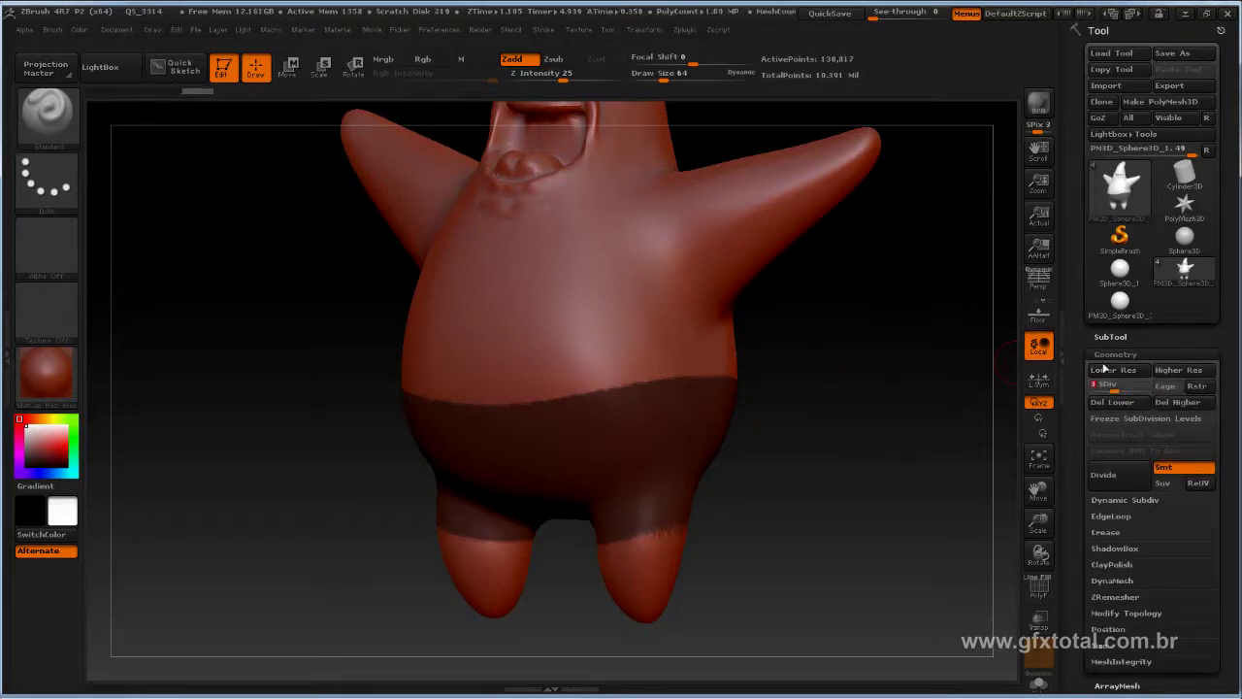
drag(1106, 386, 1126, 386)
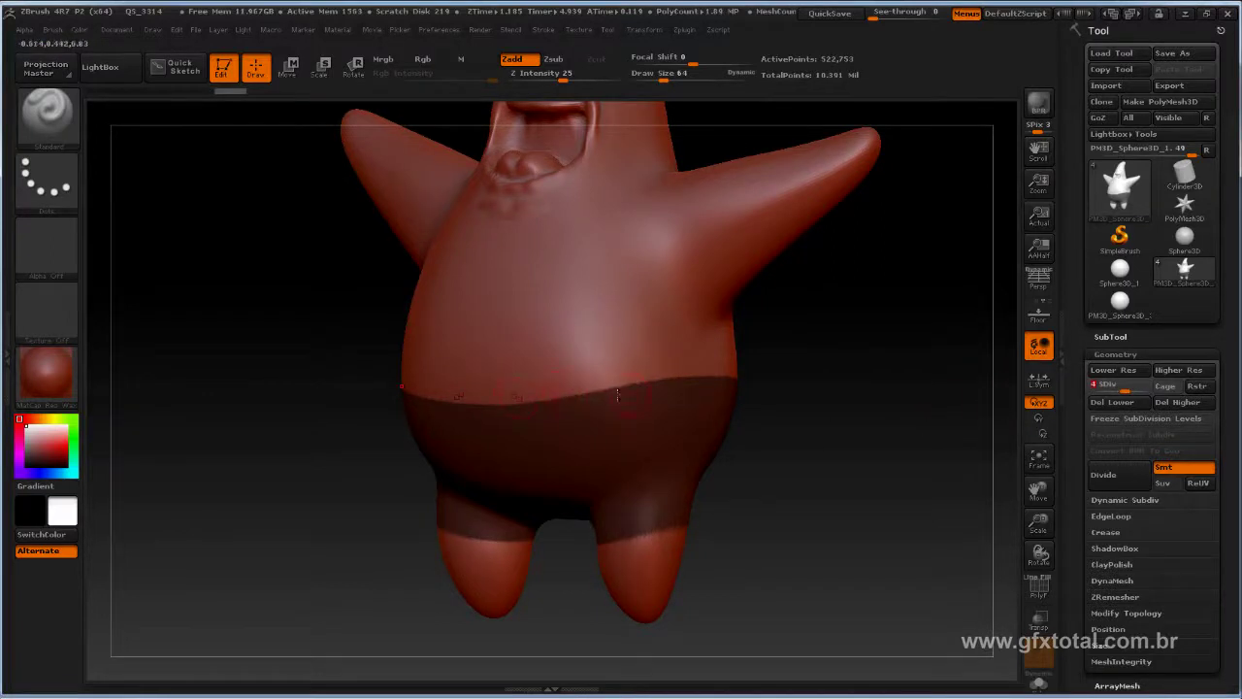
click(1111, 336)
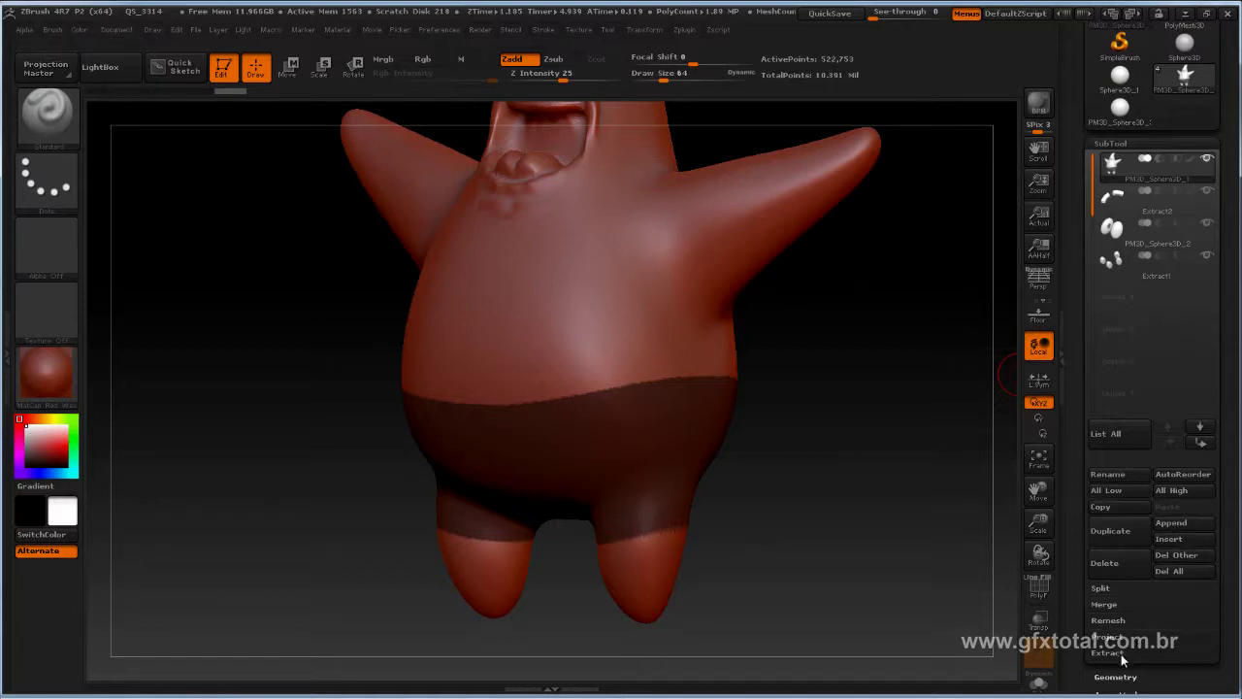
Step: Set Extract Thick to 0.01 and S Smt to 29, then preview the shorts shell
click(1107, 653)
drag(1080, 621, 1079, 229)
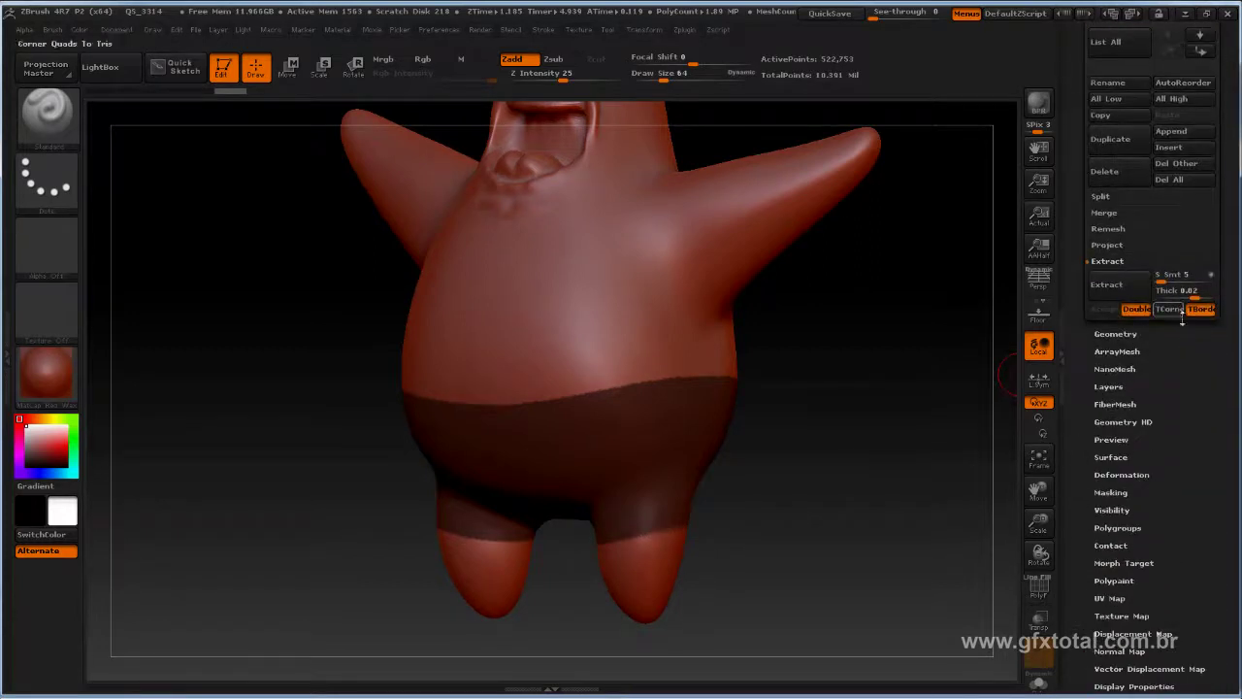
drag(1188, 293, 1177, 297)
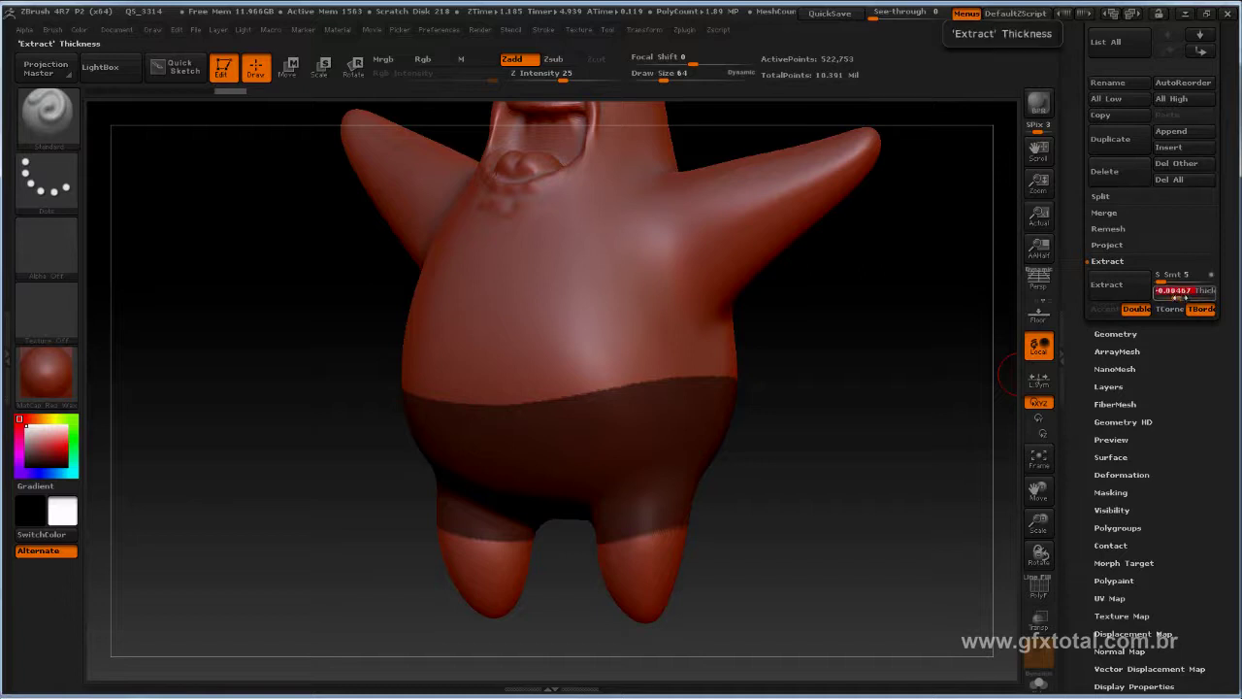
text(0)
key(Return)
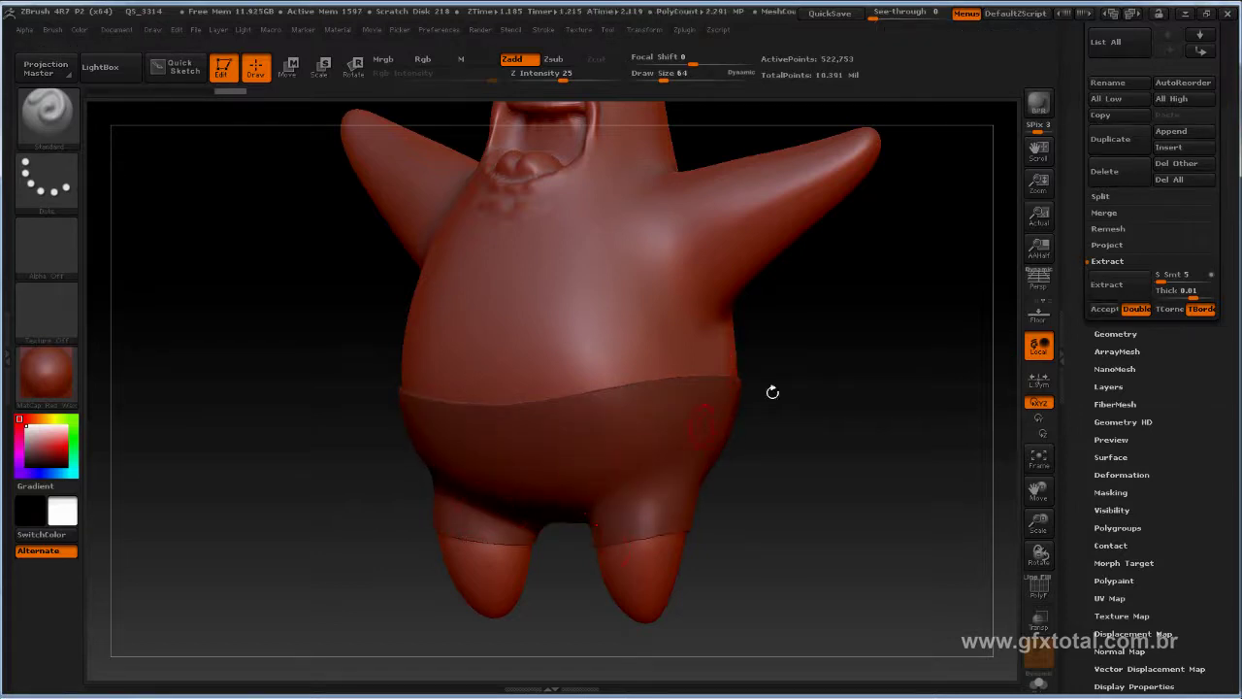
click(1184, 274)
text(29)
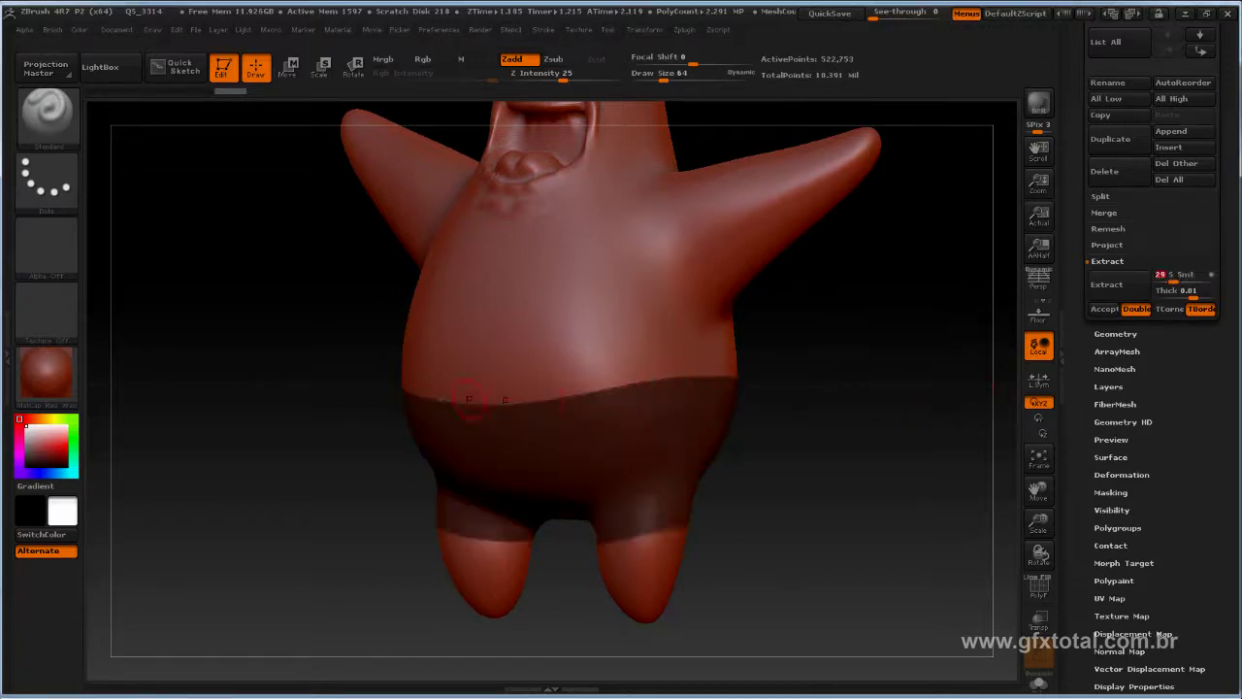
click(1109, 284)
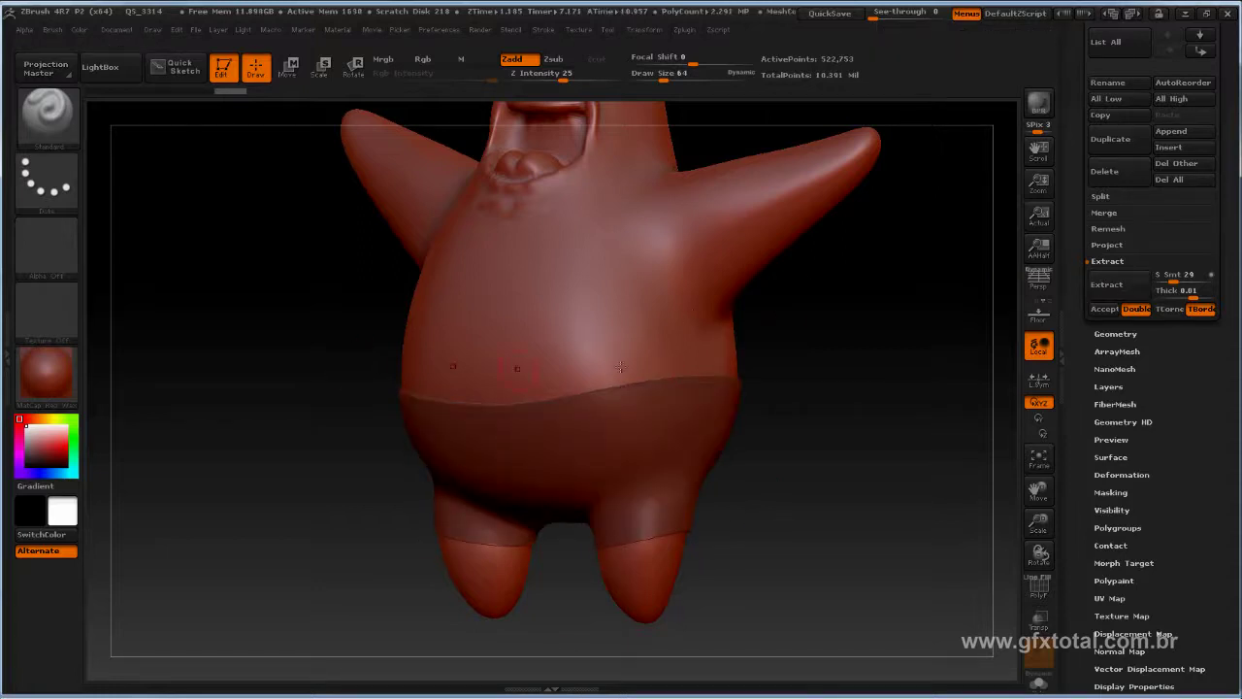
Step: Accept the extraction, select the new Extract2 subtool, and zoom in and out to inspect the shorts
click(1104, 309)
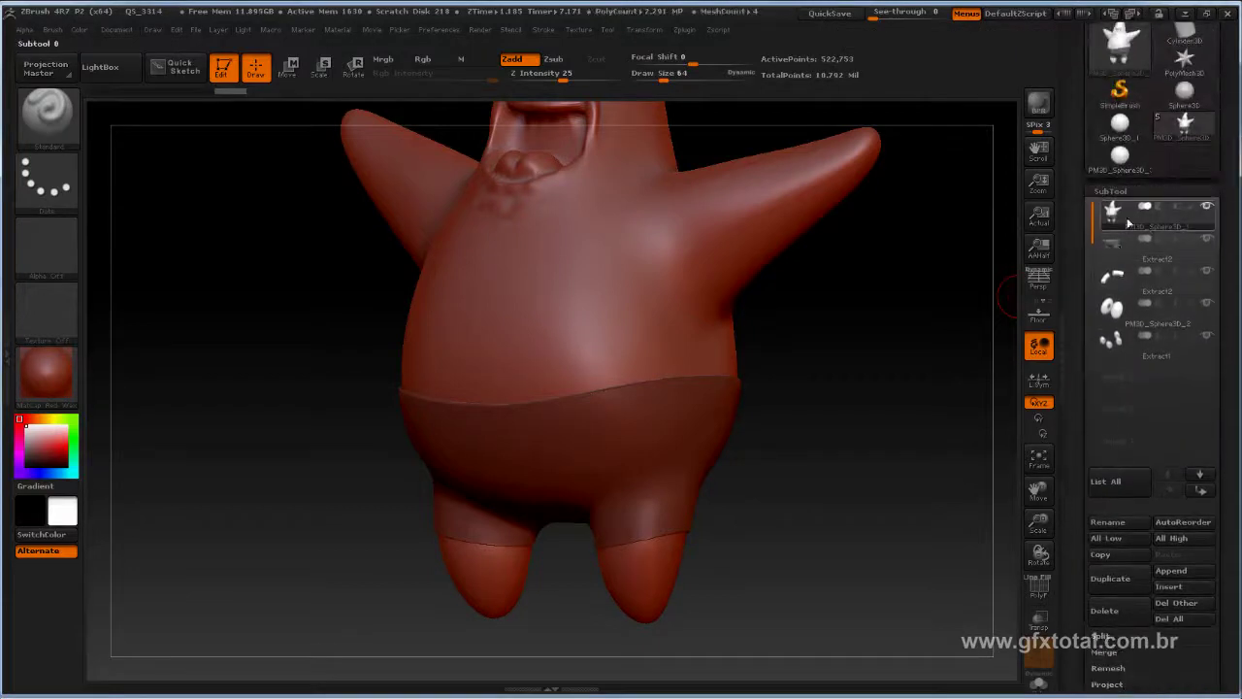
drag(984, 244, 818, 342)
click(1112, 241)
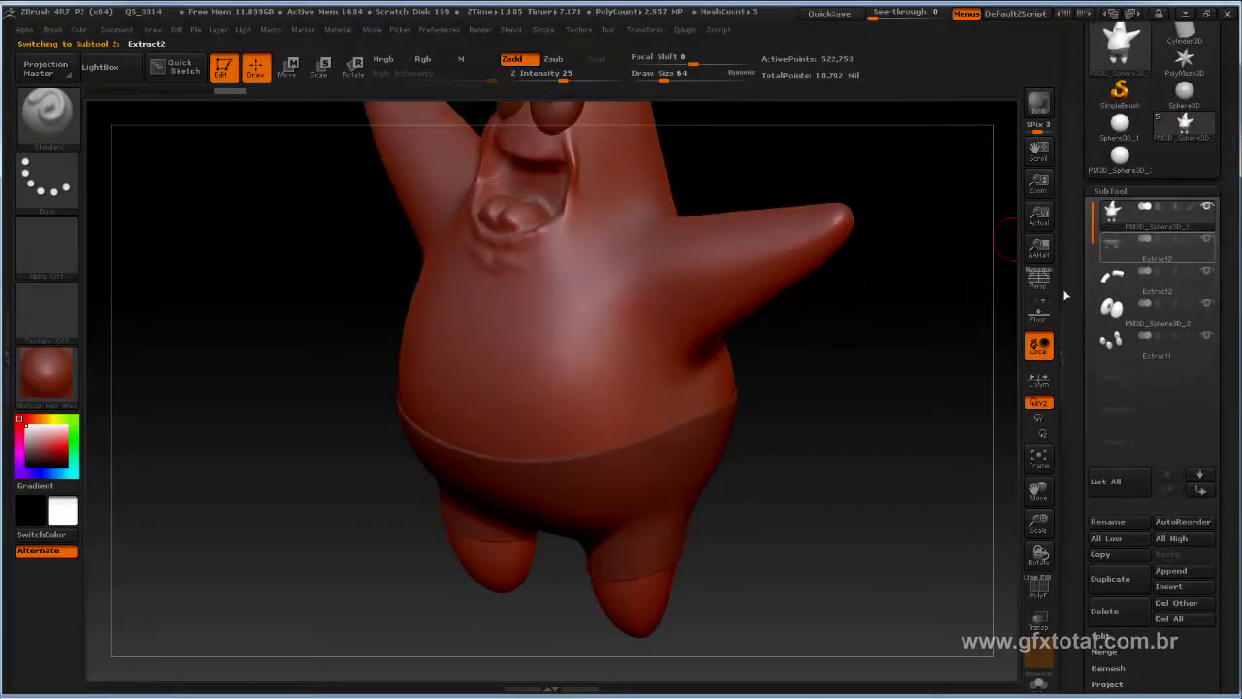
mouse_move(888, 418)
mouse_down()
mouse_move(905, 460)
mouse_move(899, 372)
mouse_up()
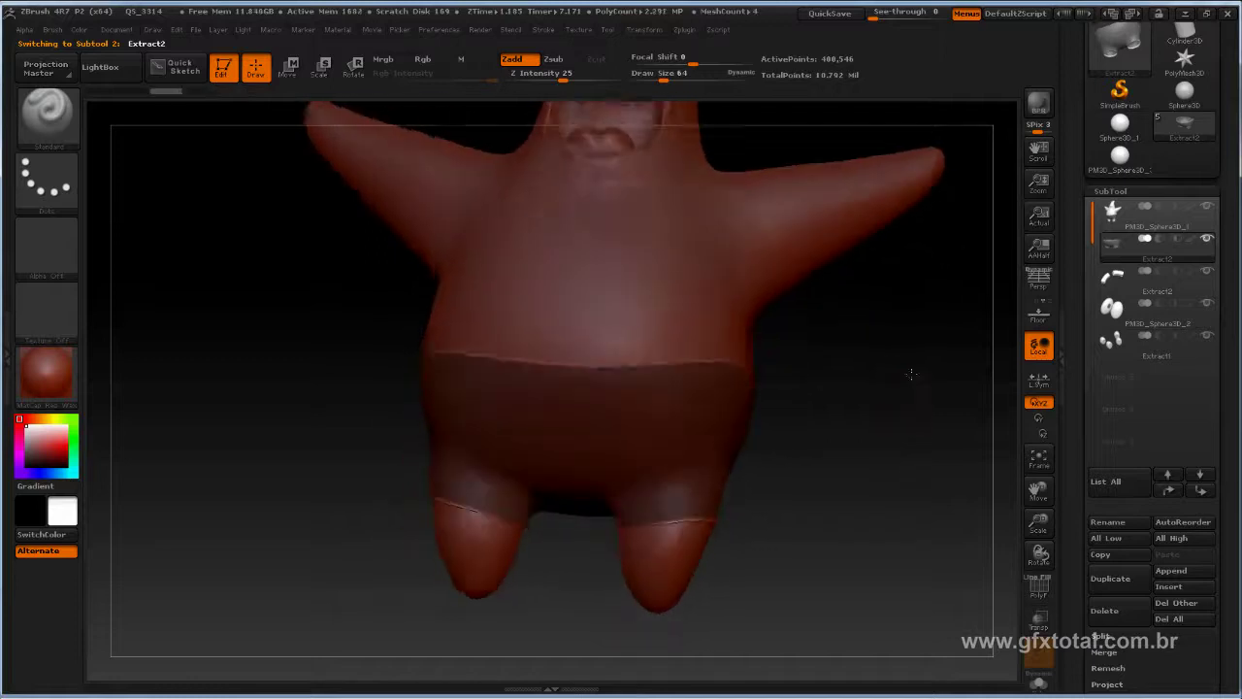
mouse_move(890, 414)
alt+mouse_down()
mouse_move(891, 495)
mouse_move(662, 374)
alt+mouse_up()
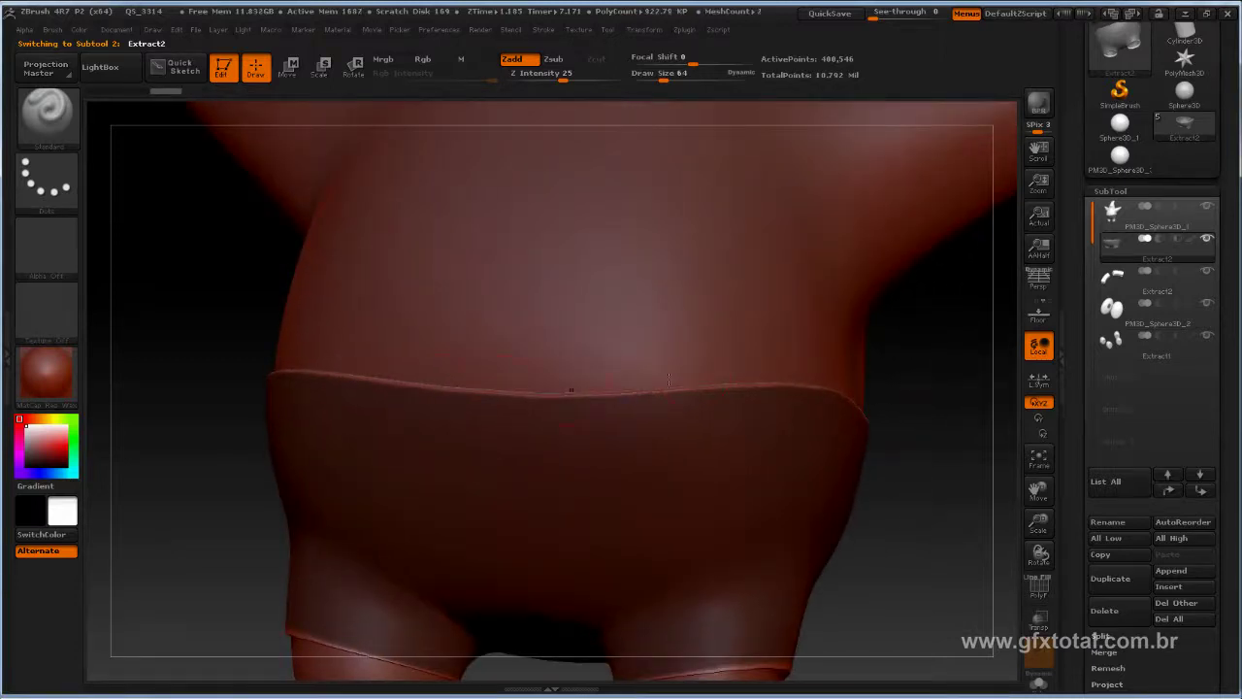
alt+drag(956, 419, 626, 515)
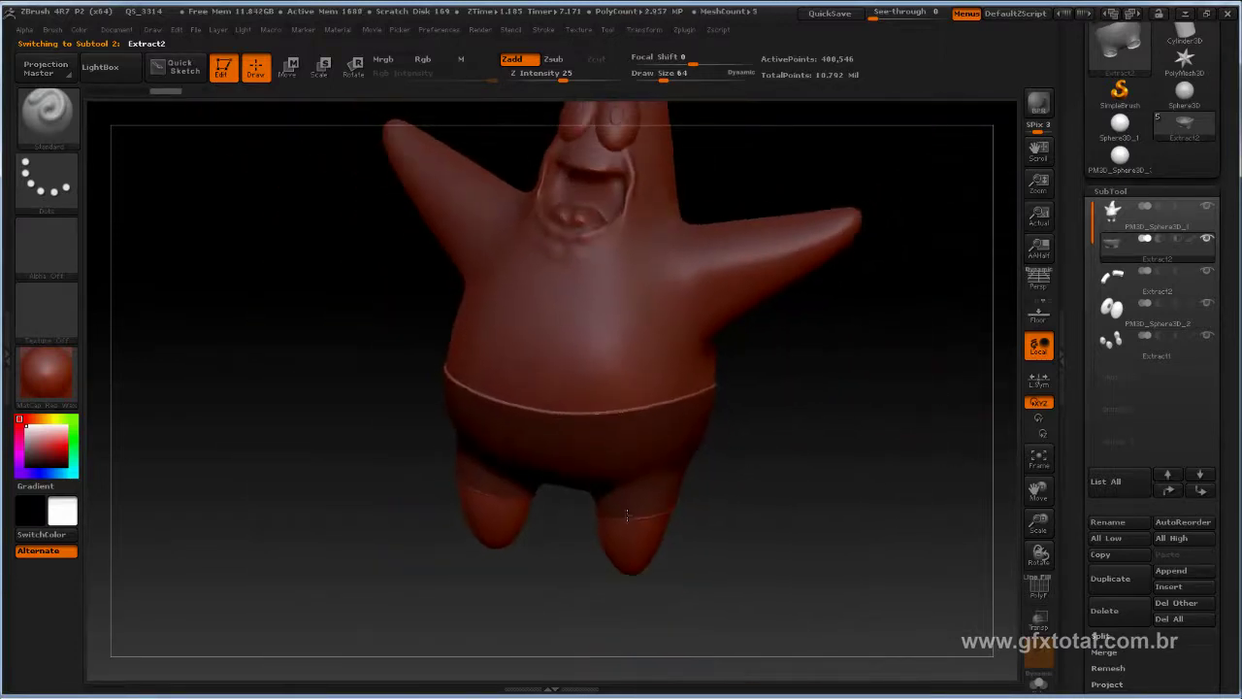
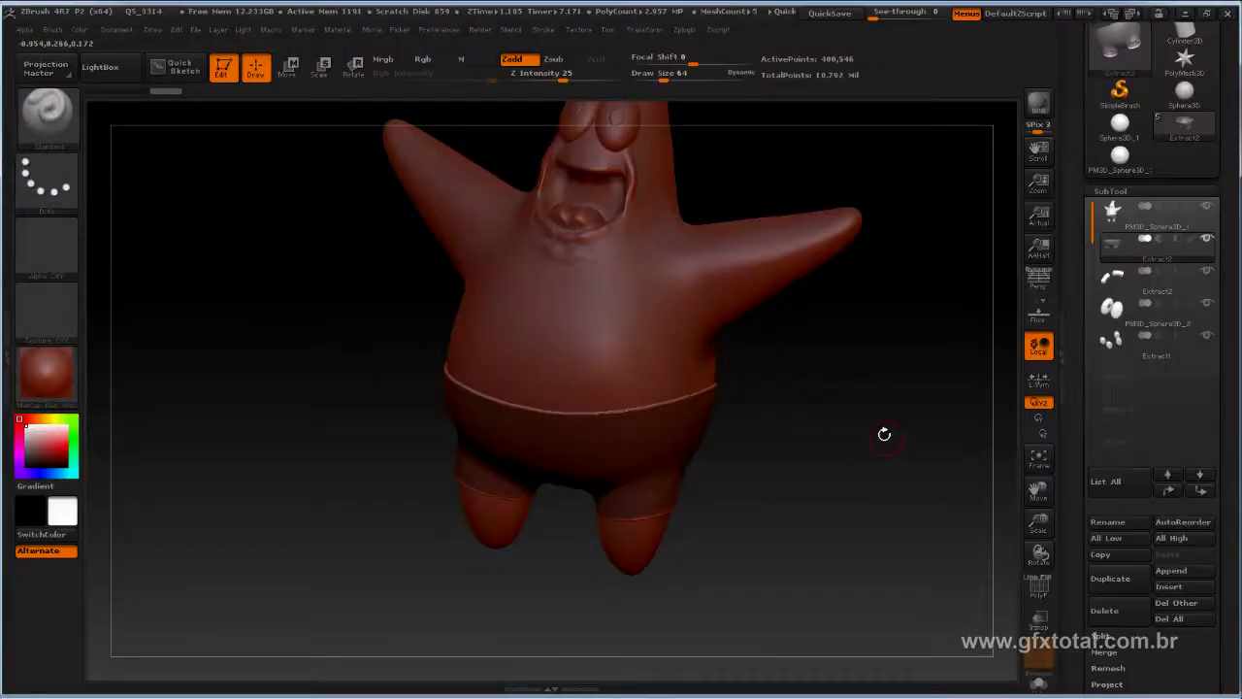
Step: Select the PM3D_Sphere3D_1 body SubTool and turn the model to a straight front view
drag(884, 433, 854, 408)
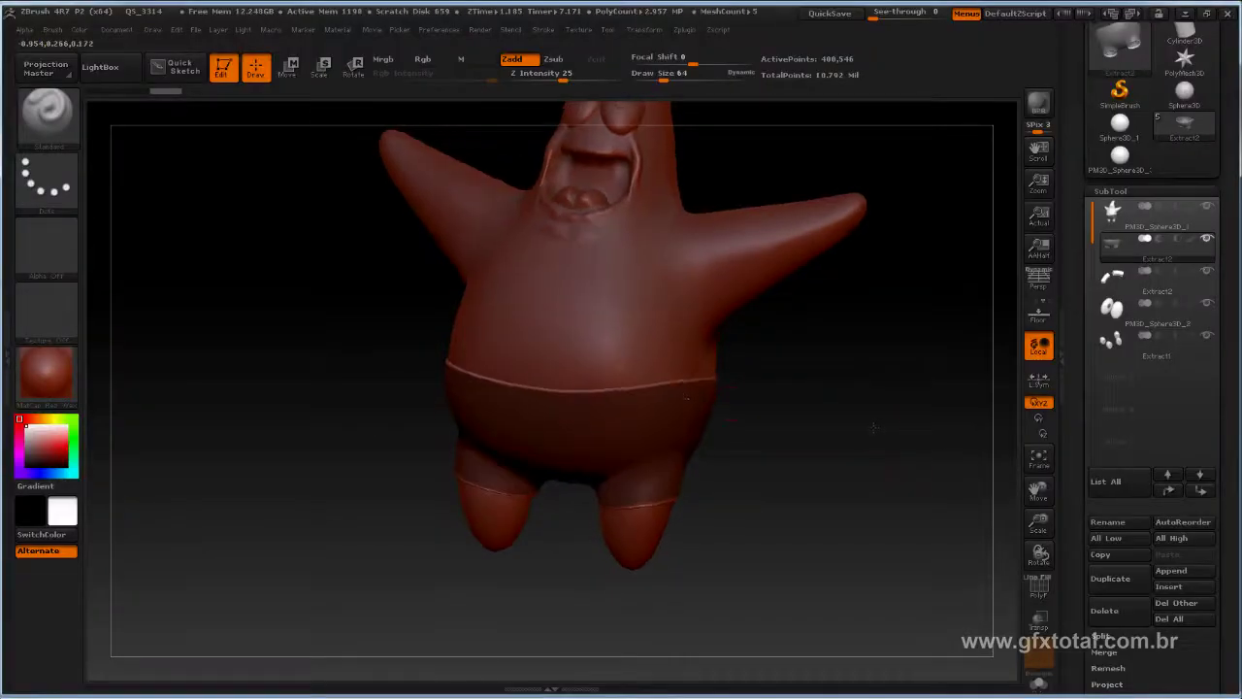
mouse_move(876, 350)
mouse_down()
mouse_move(735, 500)
mouse_move(743, 424)
mouse_up()
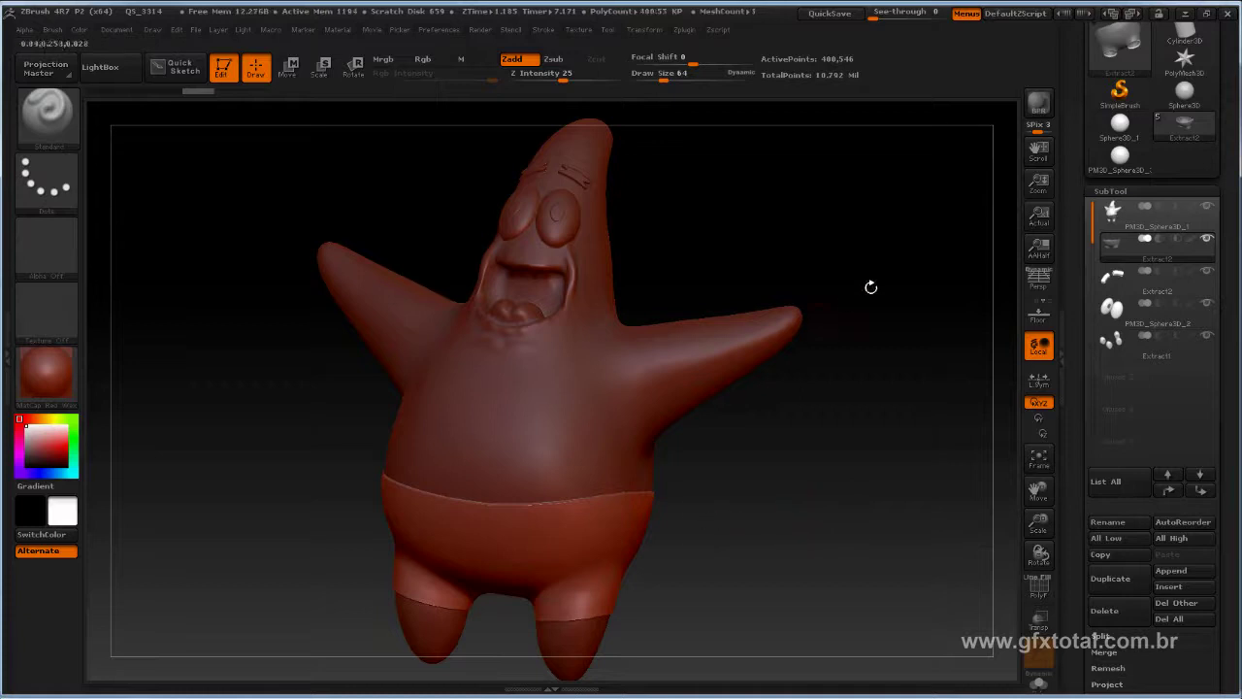
click(1150, 217)
ctrl+drag(874, 450, 928, 494)
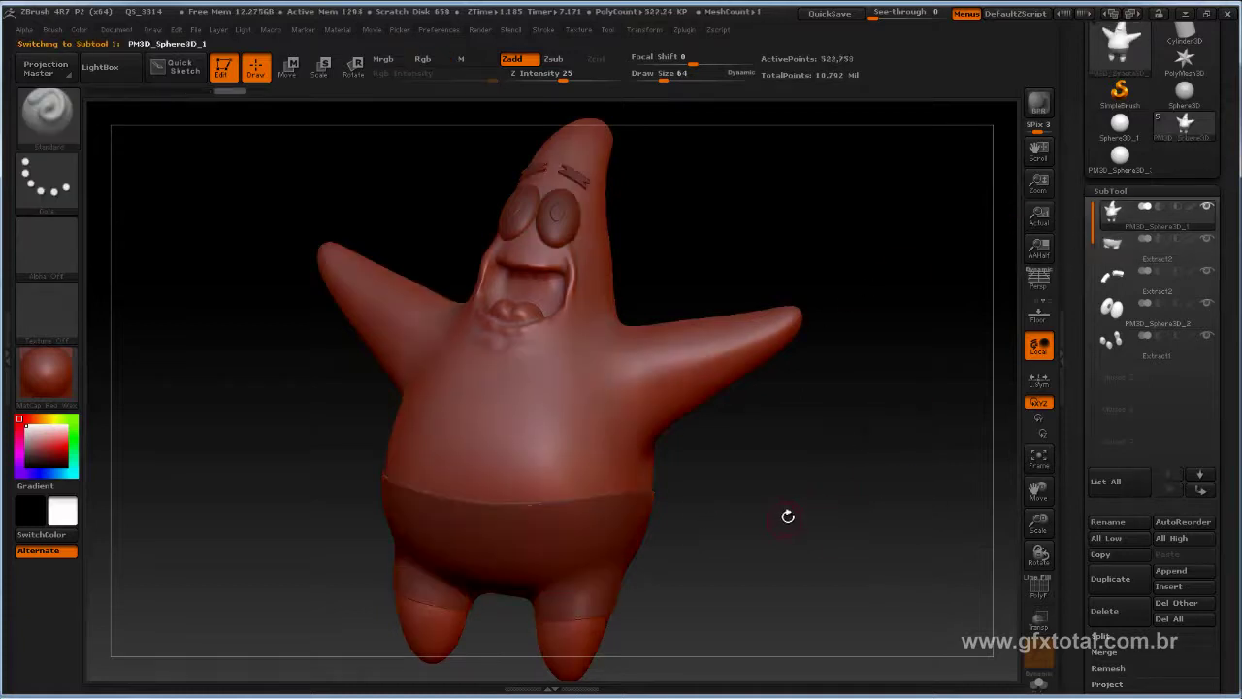
shift+drag(787, 516, 760, 495)
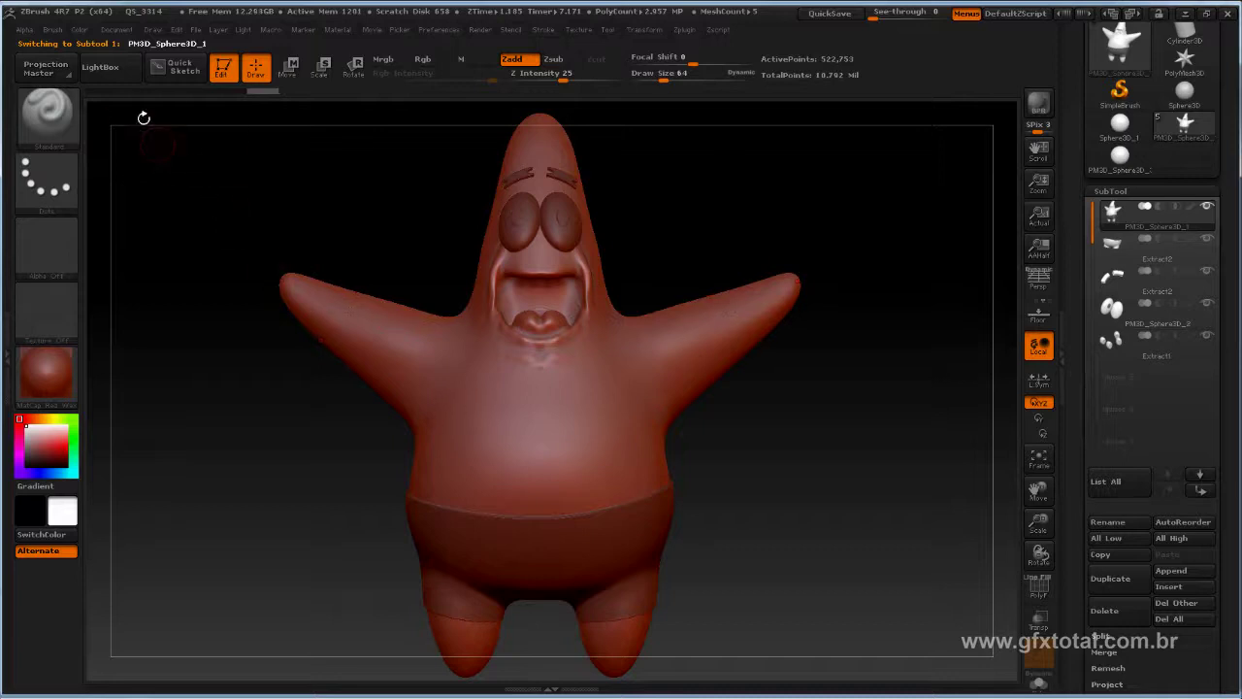
drag(702, 200, 545, 398)
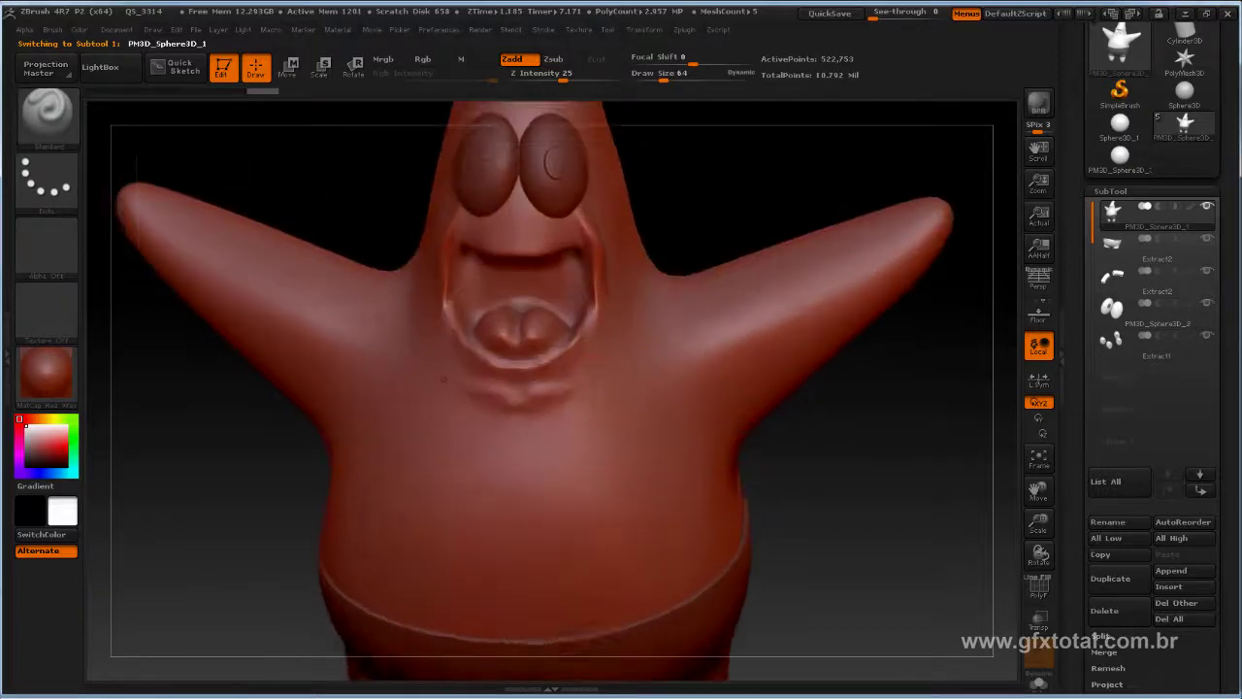
Step: Smooth the lower lip and sculpt both mouth corners with the Standard brush
key(shift)
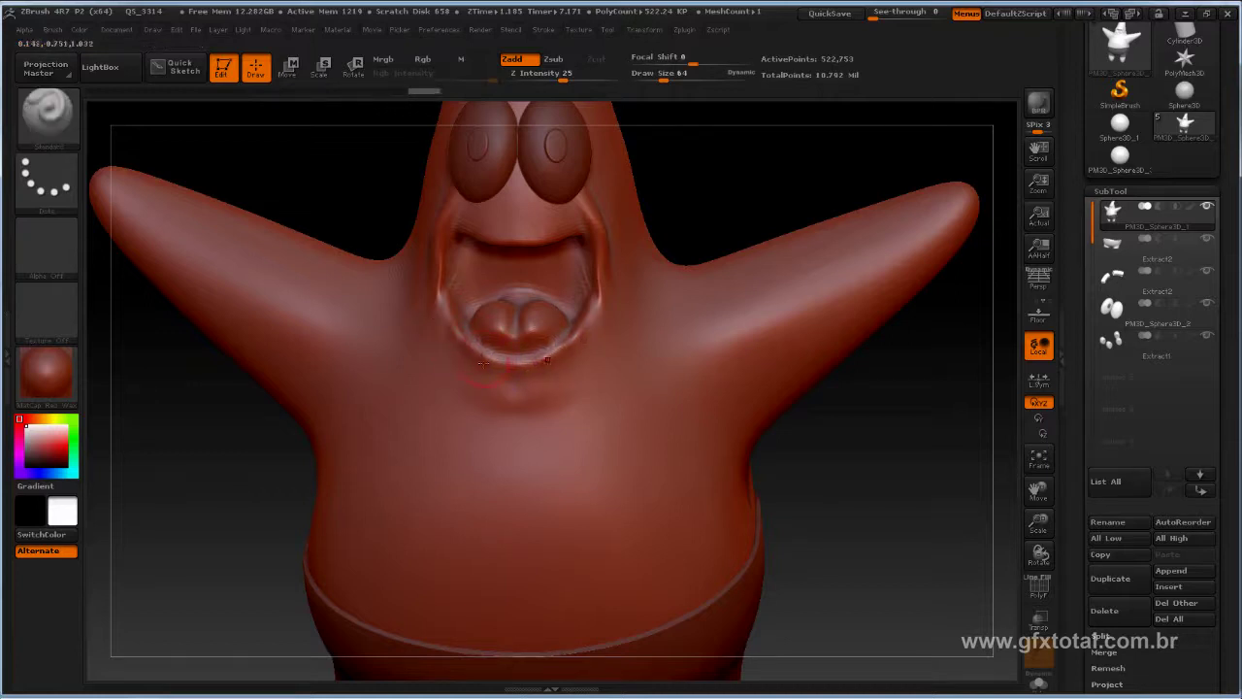
shift+drag(496, 355, 524, 364)
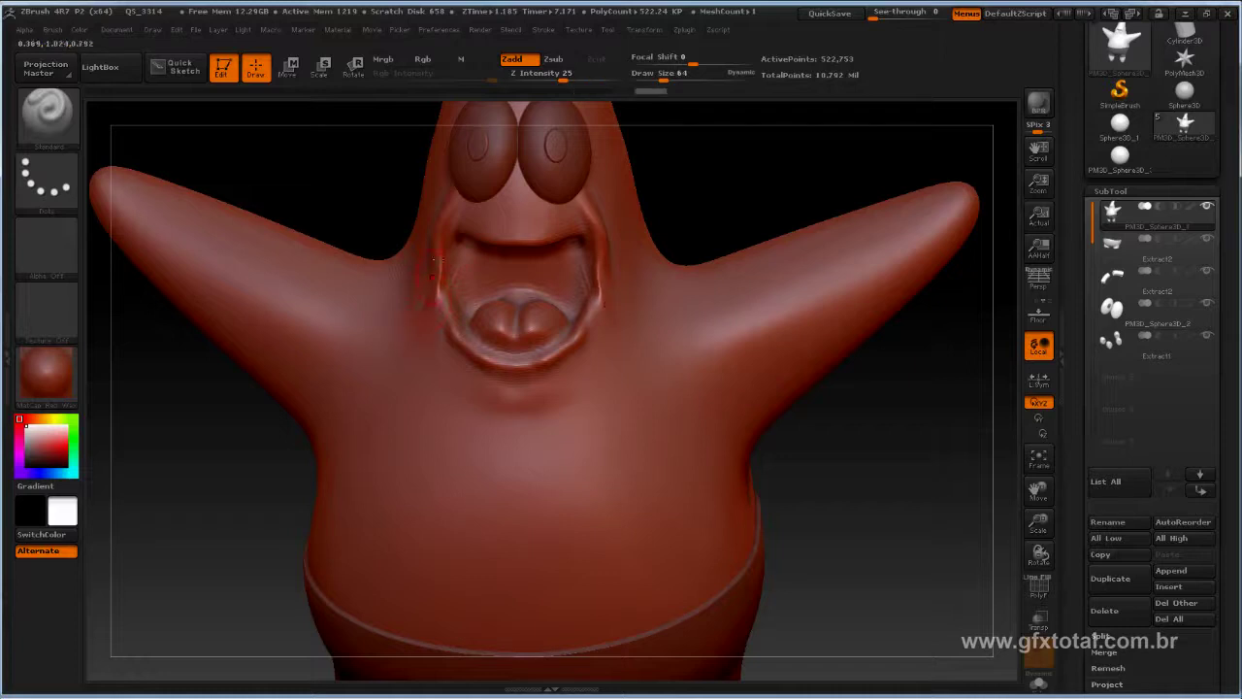
key(shift)
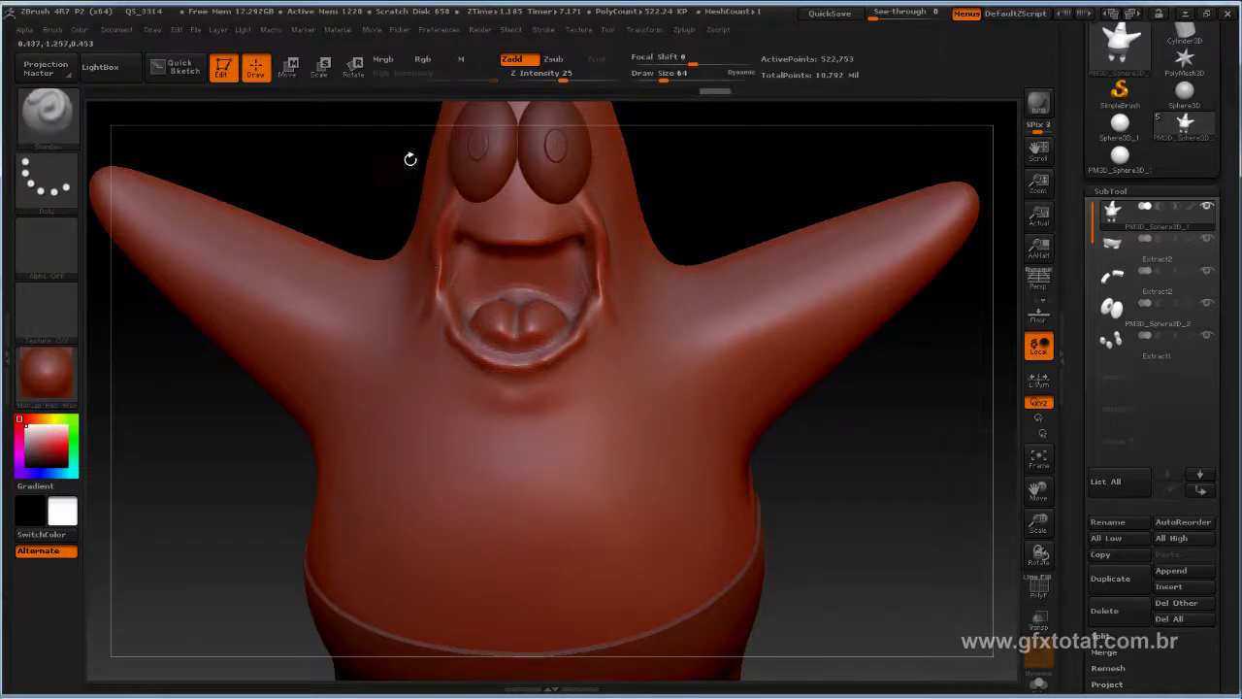
drag(410, 158, 448, 183)
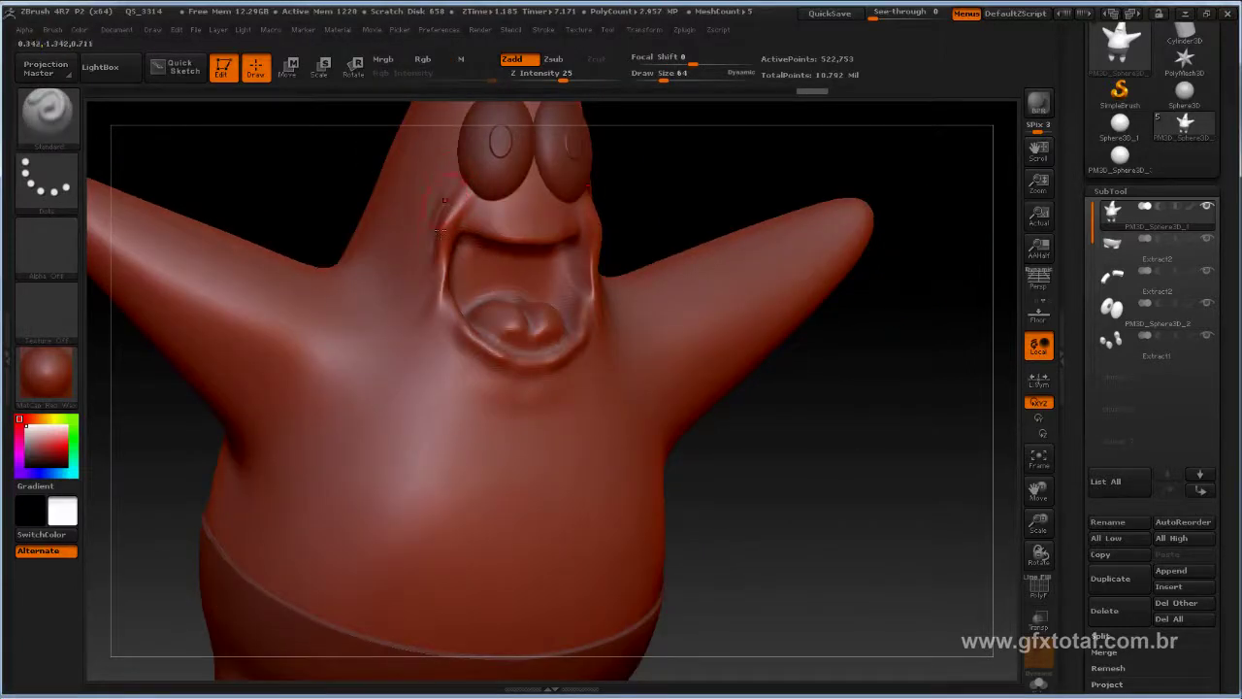
mouse_move(454, 184)
mouse_down()
mouse_move(429, 236)
mouse_move(427, 222)
mouse_move(429, 248)
mouse_move(430, 215)
mouse_move(424, 236)
mouse_up()
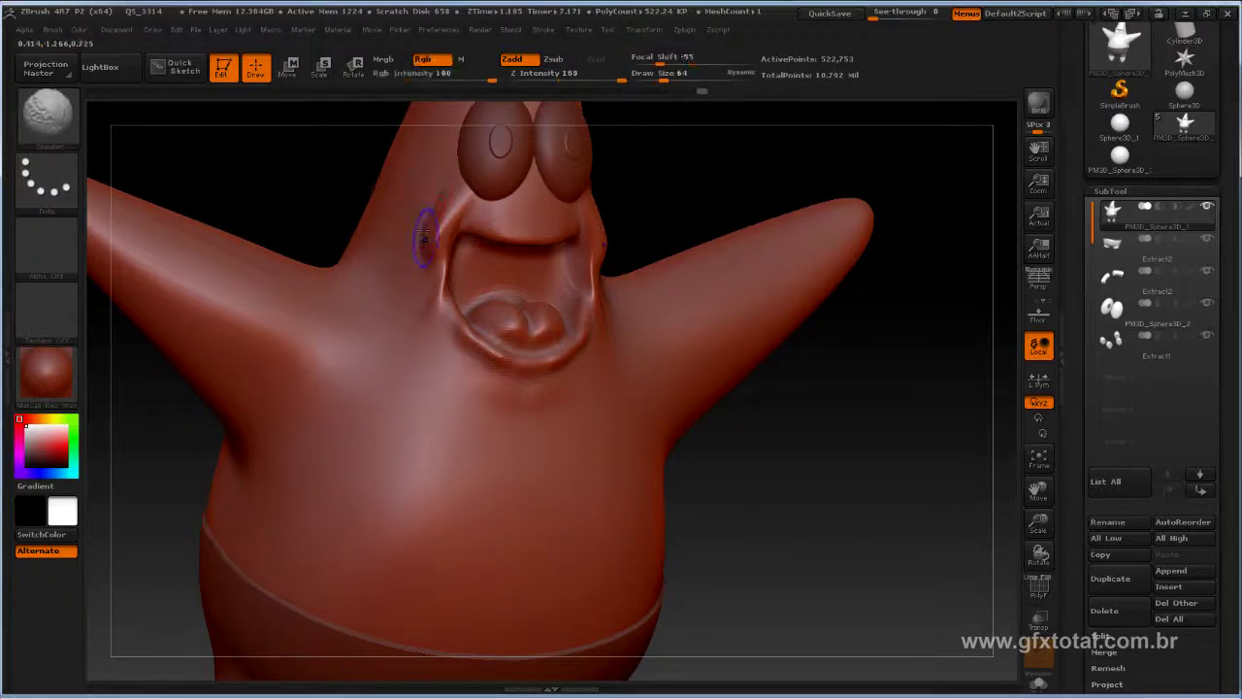
Step: Smooth the face beside the right eye and compare the sculpt against the Patrick reference image
alt+drag(660, 107, 550, 350)
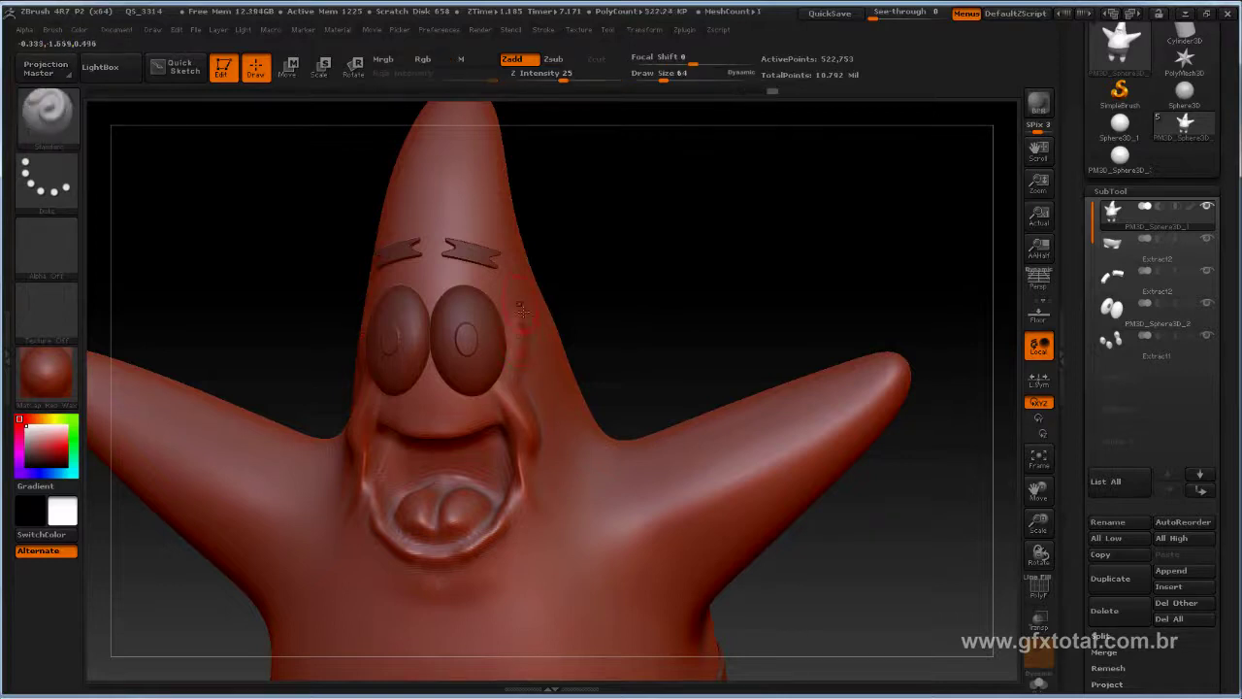
shift+drag(510, 349, 515, 321)
mouse_move(632, 271)
mouse_down()
mouse_move(631, 288)
mouse_move(819, 360)
mouse_move(772, 430)
mouse_up()
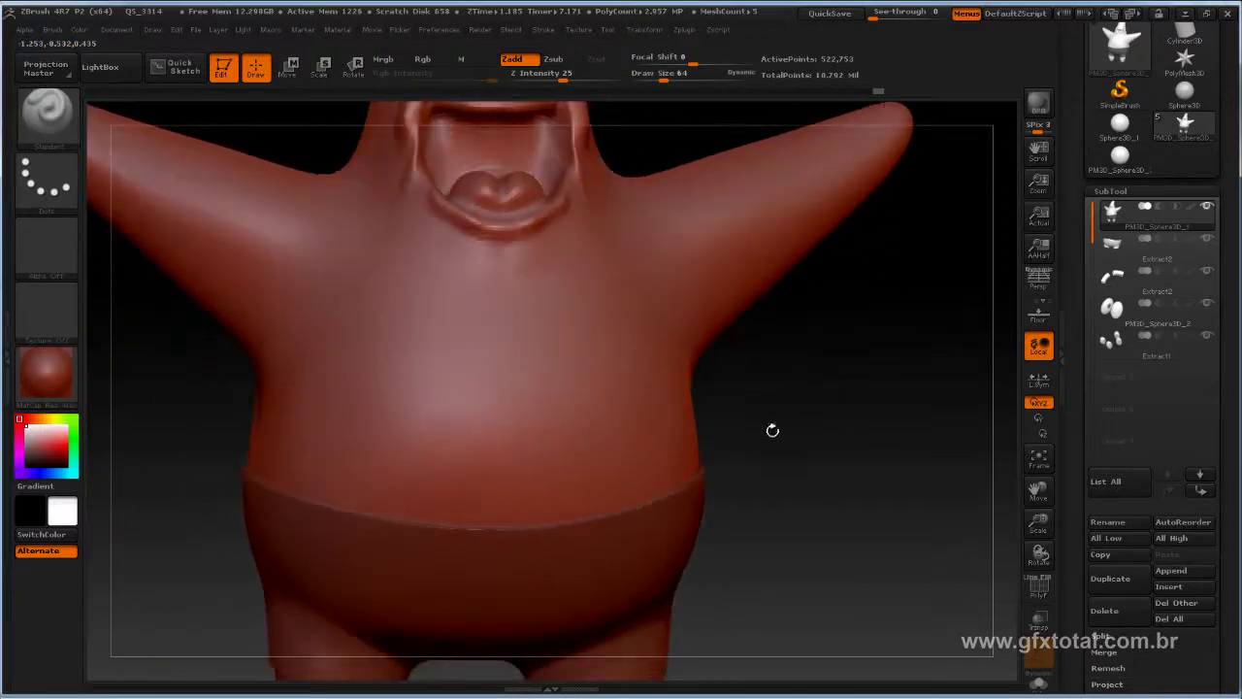
key(alt+Tab)
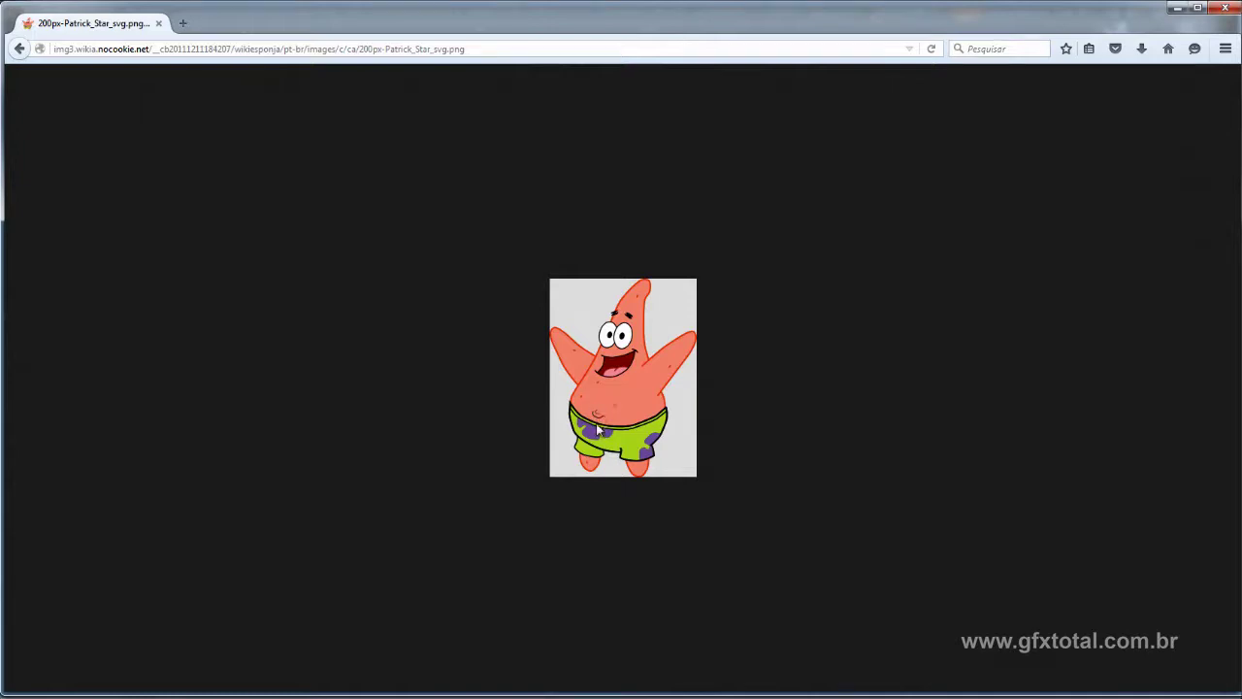
key(alt+Tab)
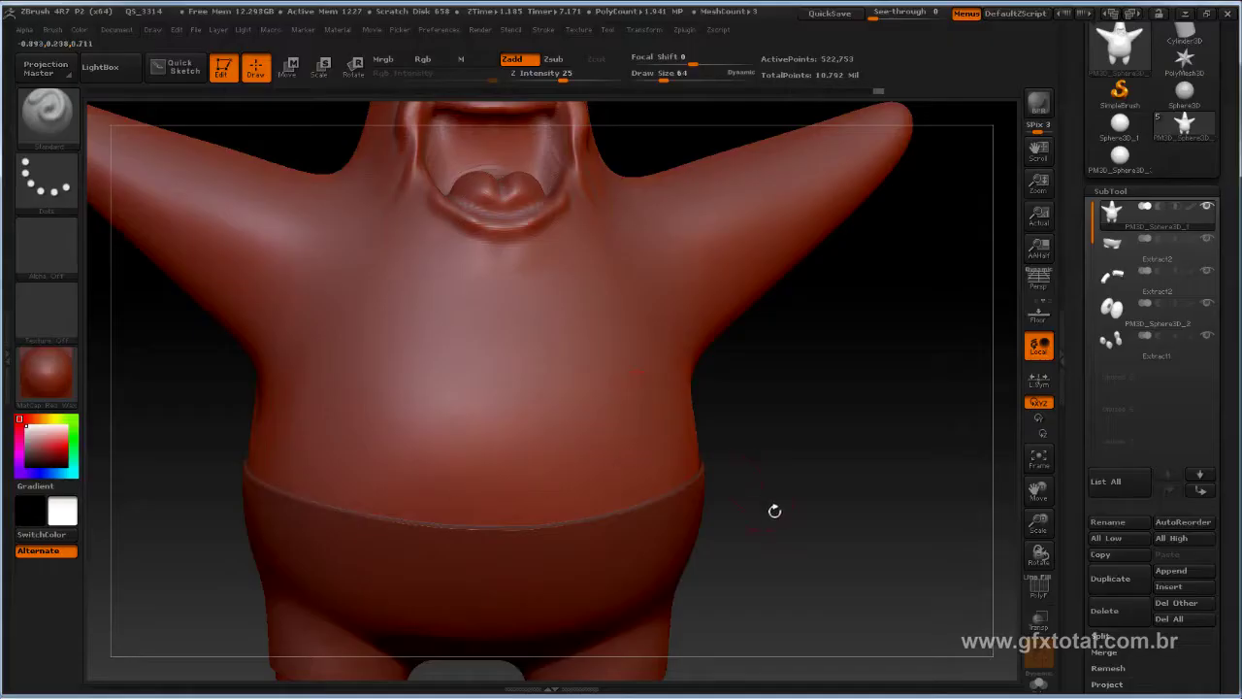
Step: Mask a round spot on the belly with the freehand MaskPen brush
drag(774, 511, 642, 395)
drag(746, 374, 652, 361)
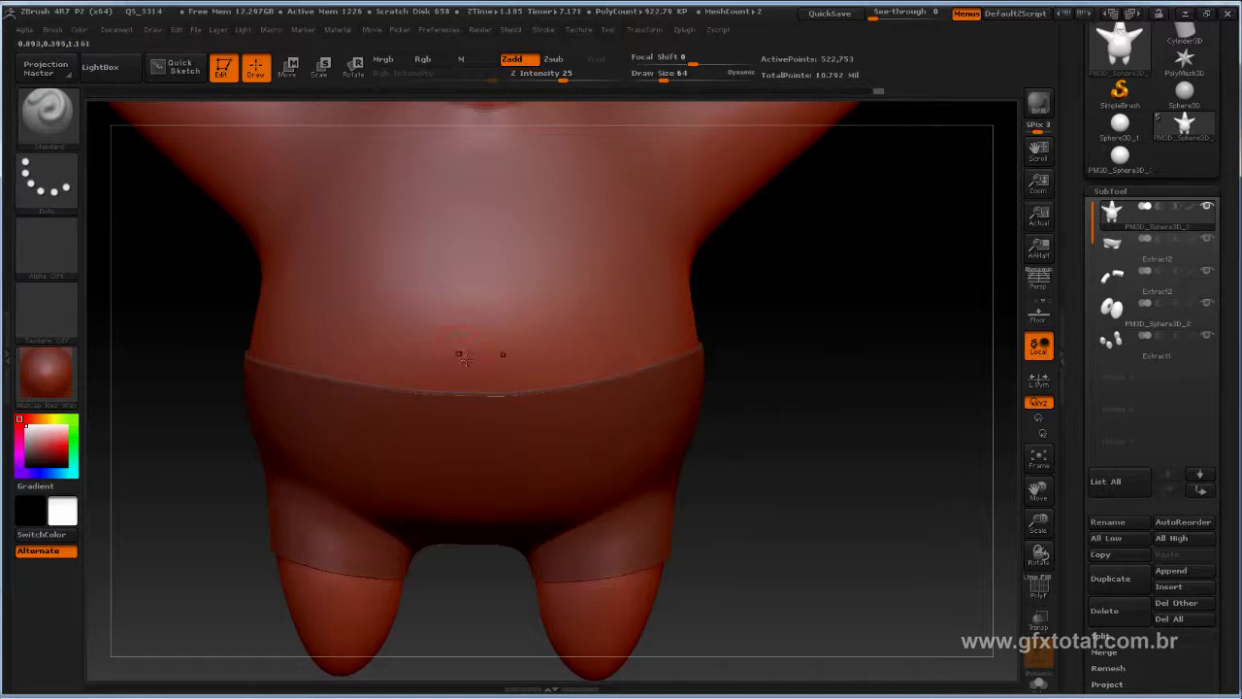
key(ctrl)
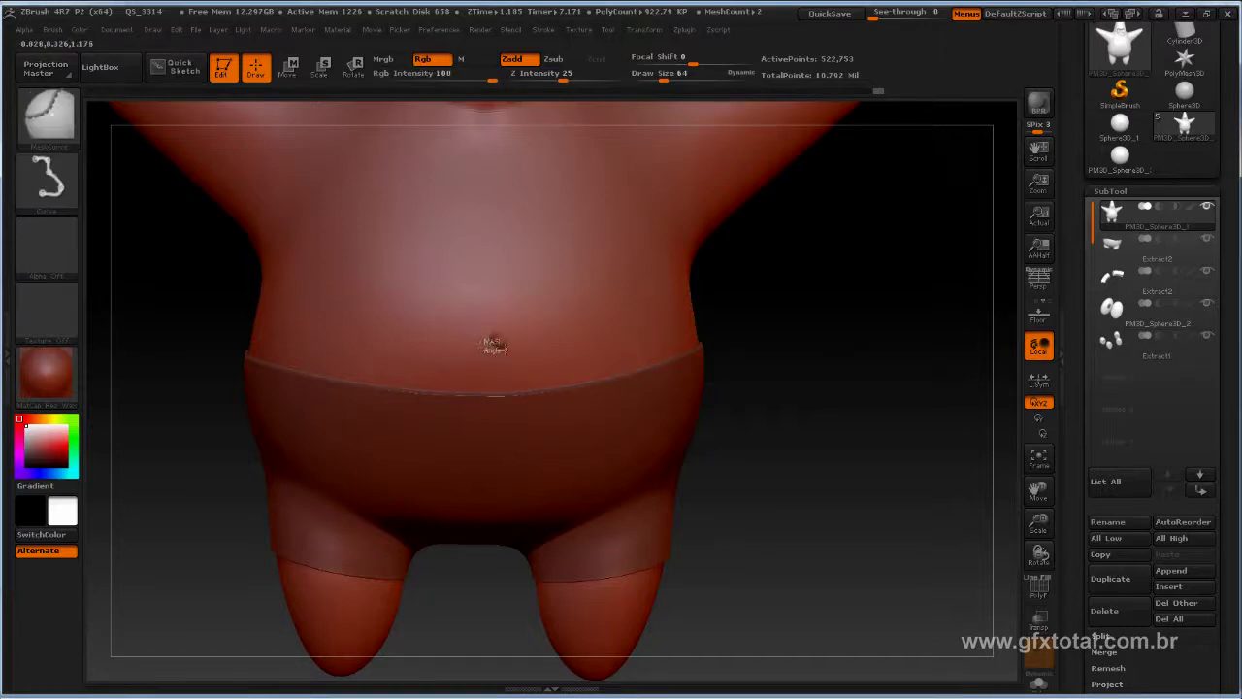
key(b)
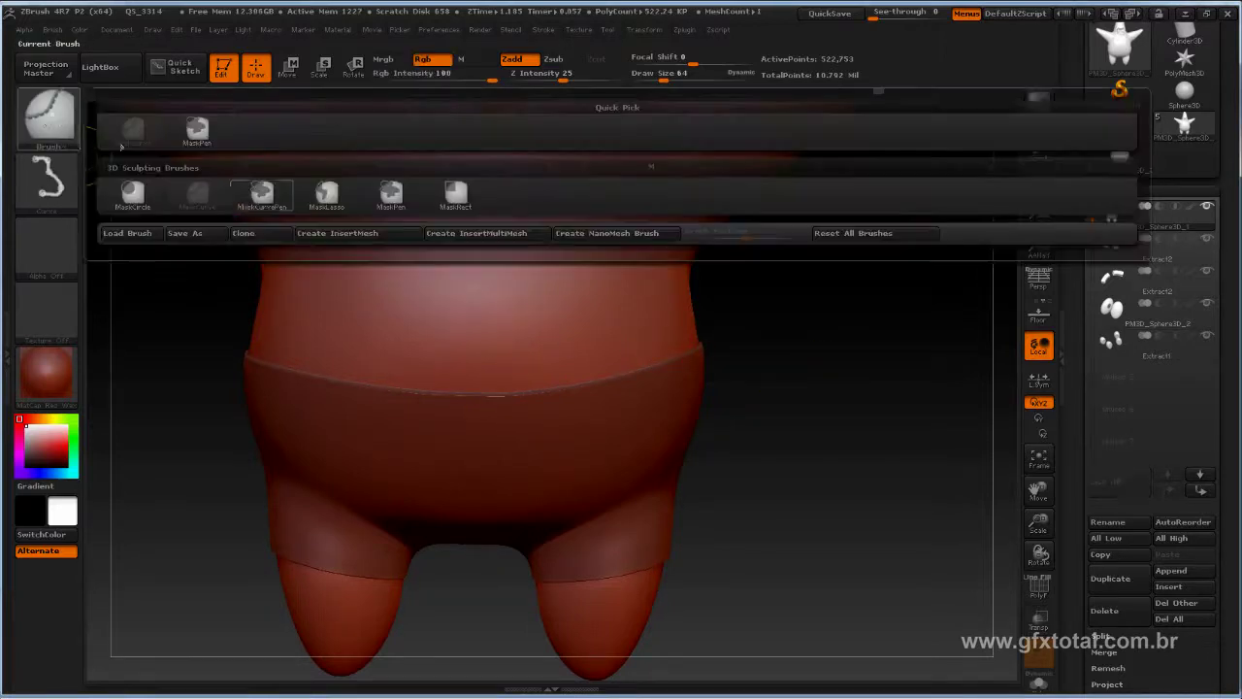
click(197, 131)
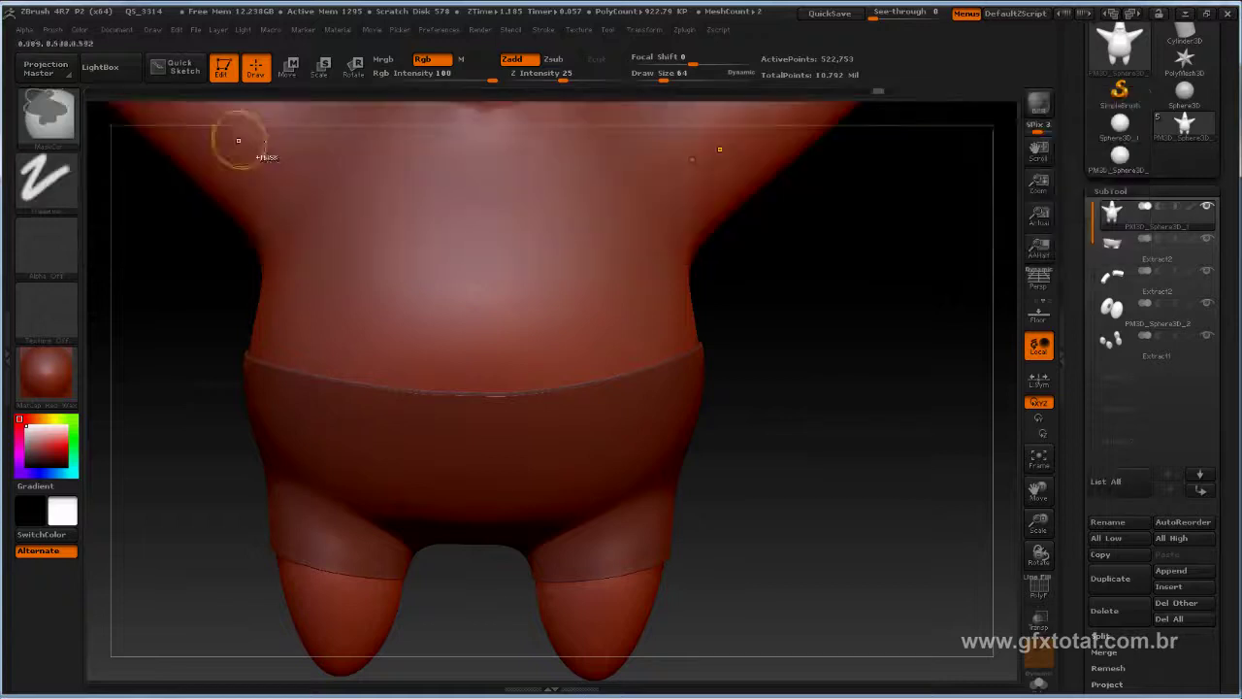
mouse_move(494, 339)
mouse_down()
mouse_move(442, 354)
mouse_move(478, 354)
mouse_up()
Step: Push in the belly button with the Standard brush, soften its rim, and invert the mask
key(b)
key(s)
key(t)
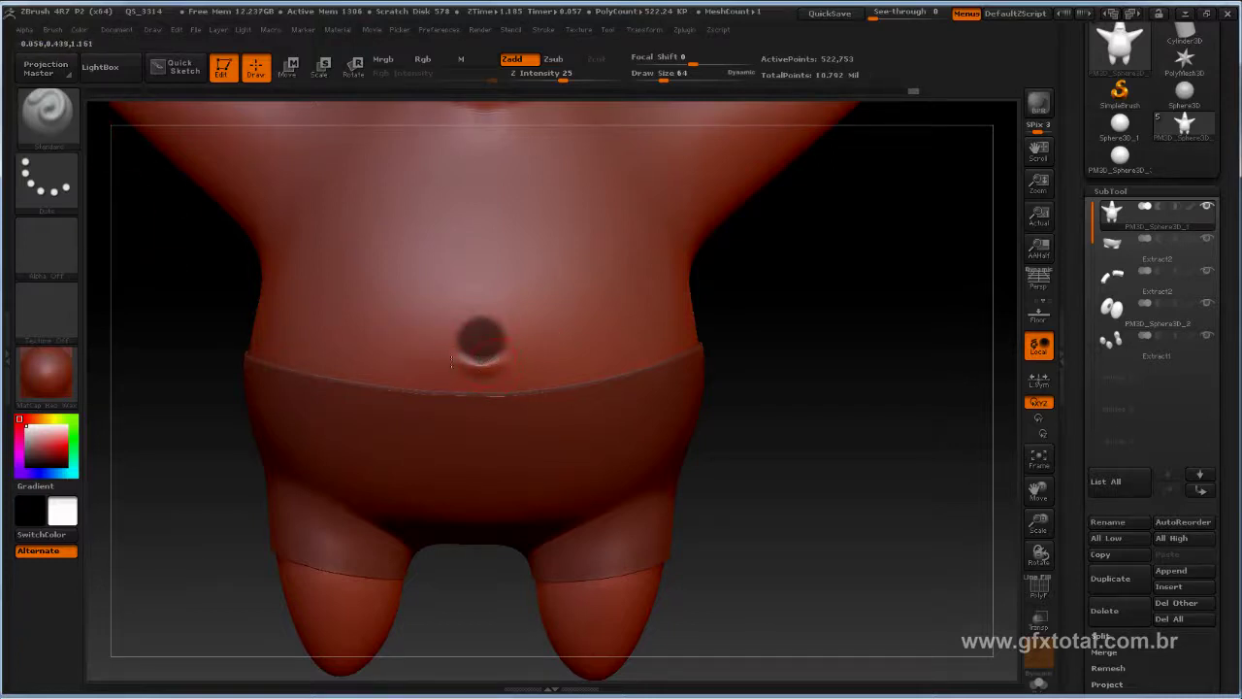
drag(482, 356, 482, 357)
drag(836, 313, 858, 325)
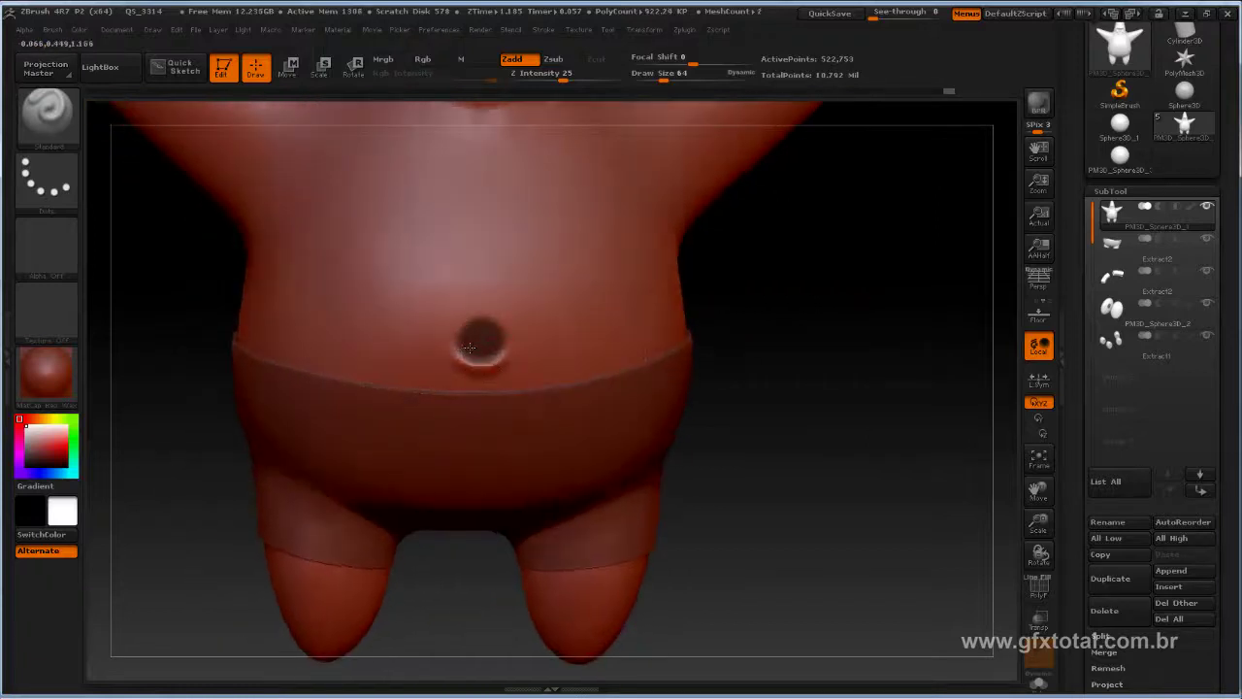
key(ctrl+z)
shift+drag(468, 362, 485, 362)
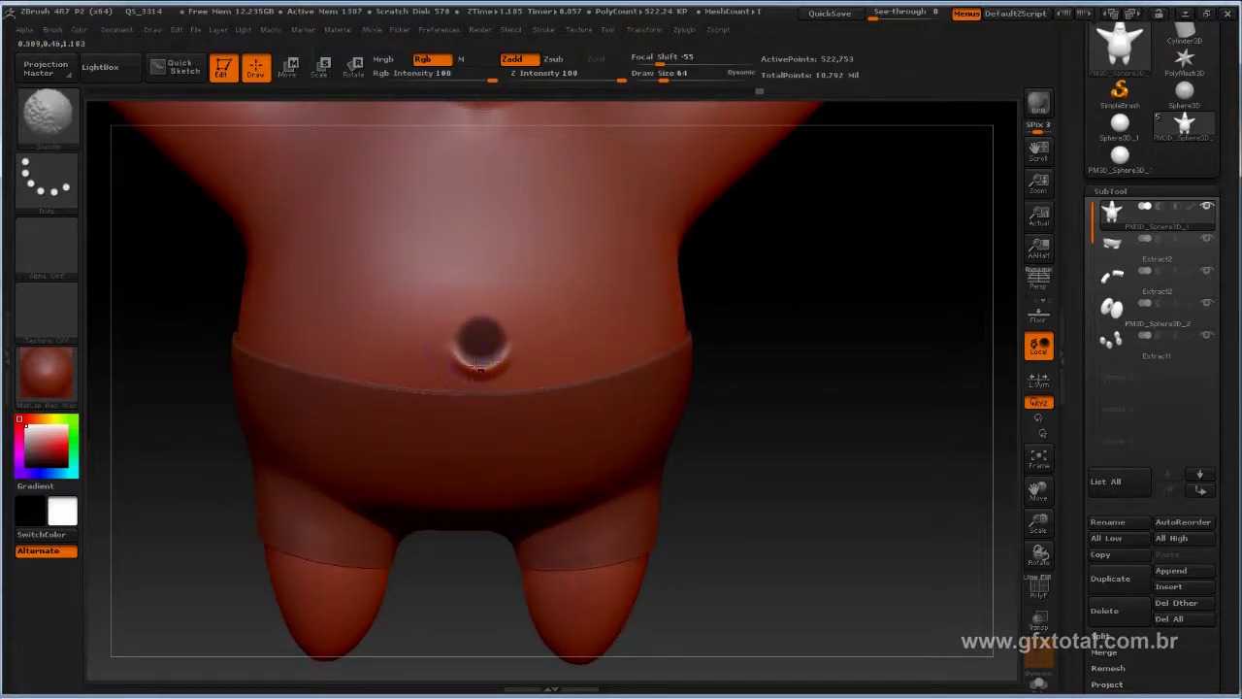
ctrl+click(849, 346)
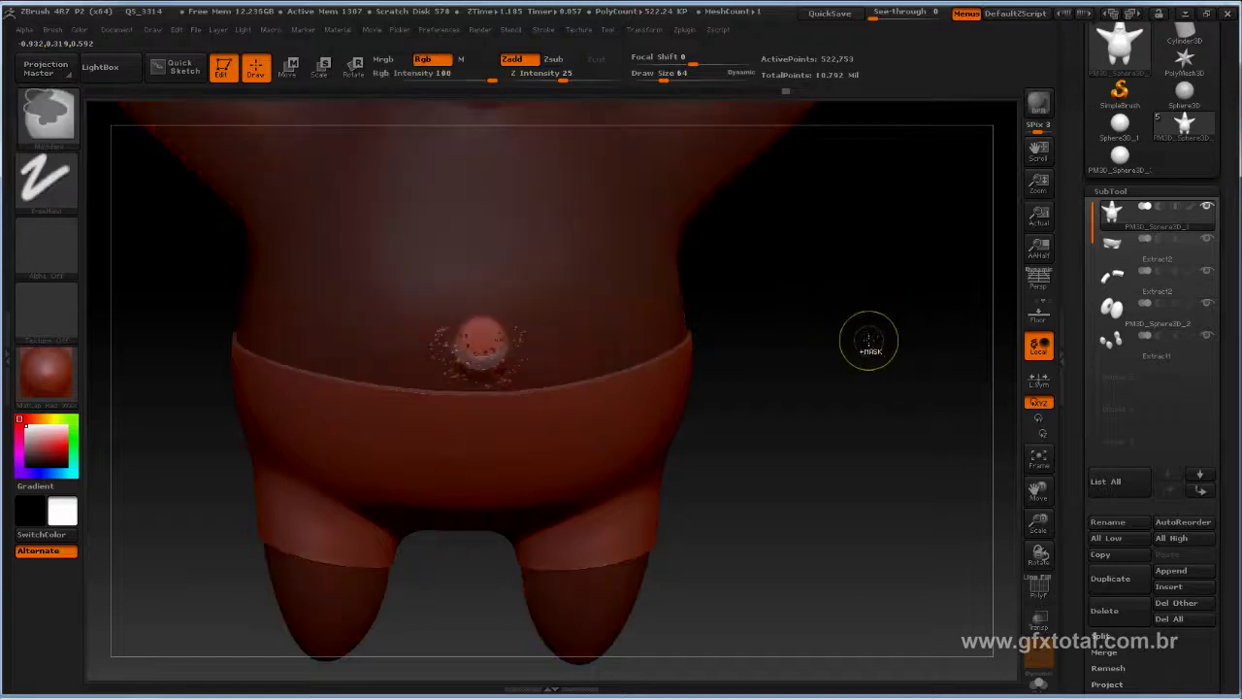
drag(826, 360, 855, 361)
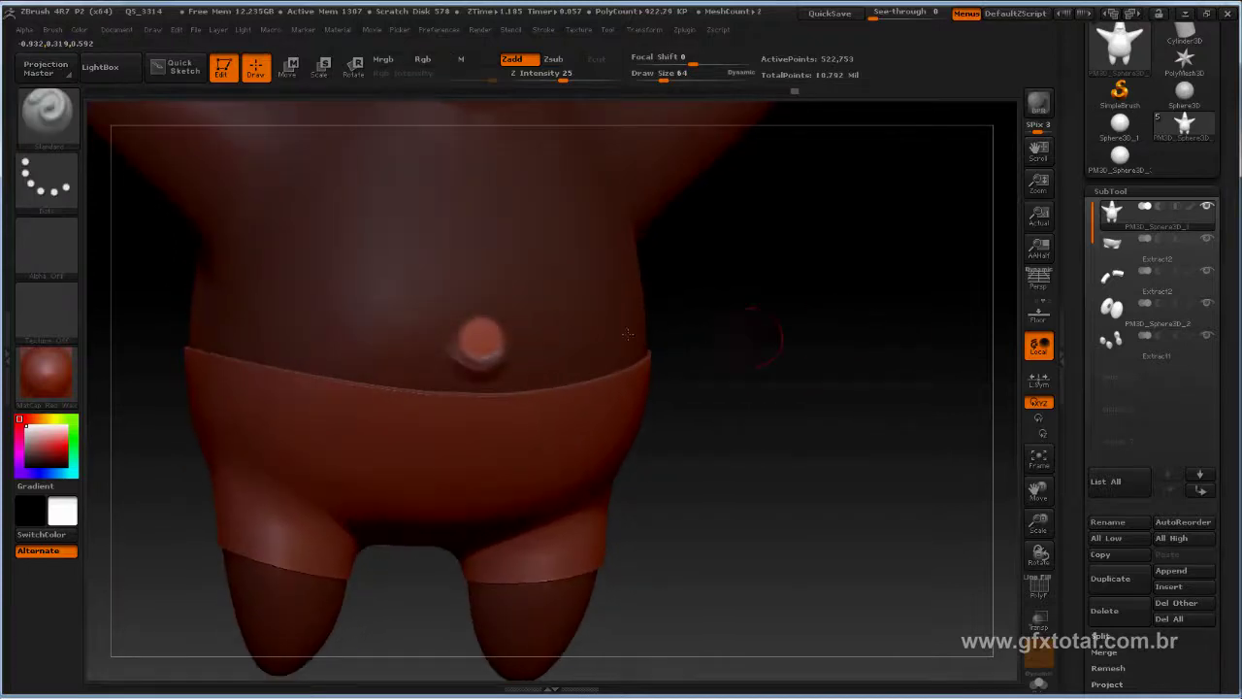
Step: Sculpt the navel's inside and upper rim into a ringed dimple, clear the mask, and view the torso
mouse_move(773, 303)
mouse_down()
mouse_move(834, 401)
mouse_move(573, 338)
mouse_up()
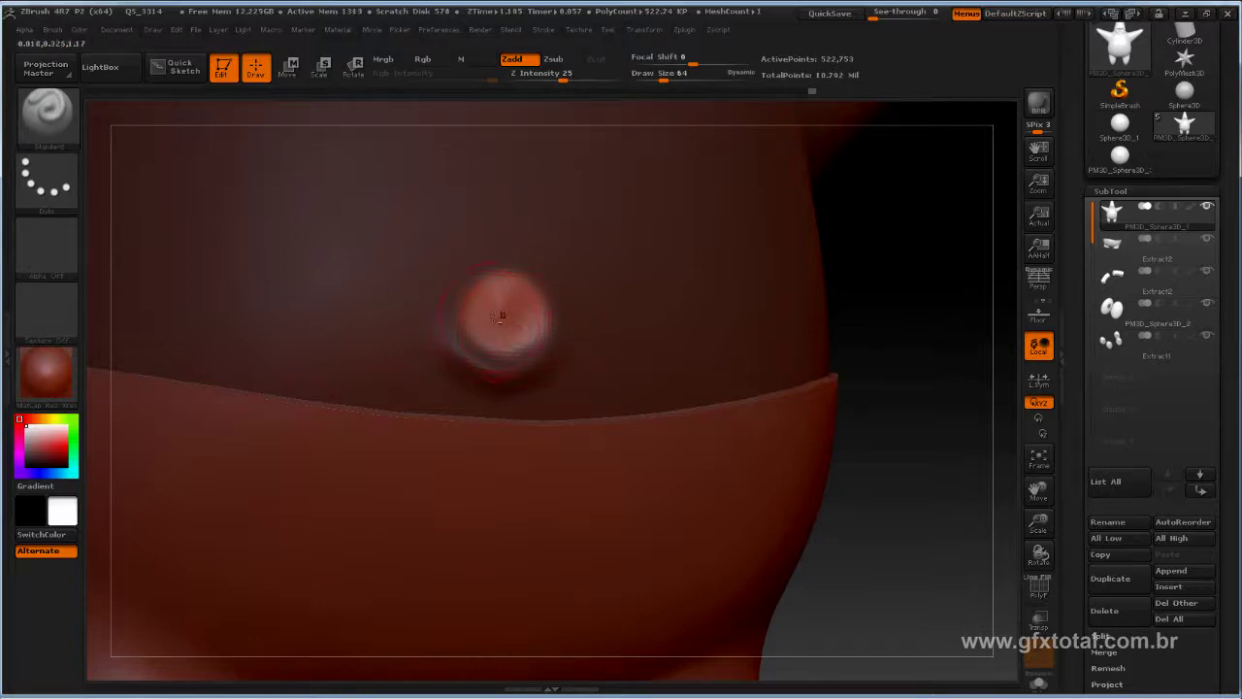
drag(505, 288, 499, 282)
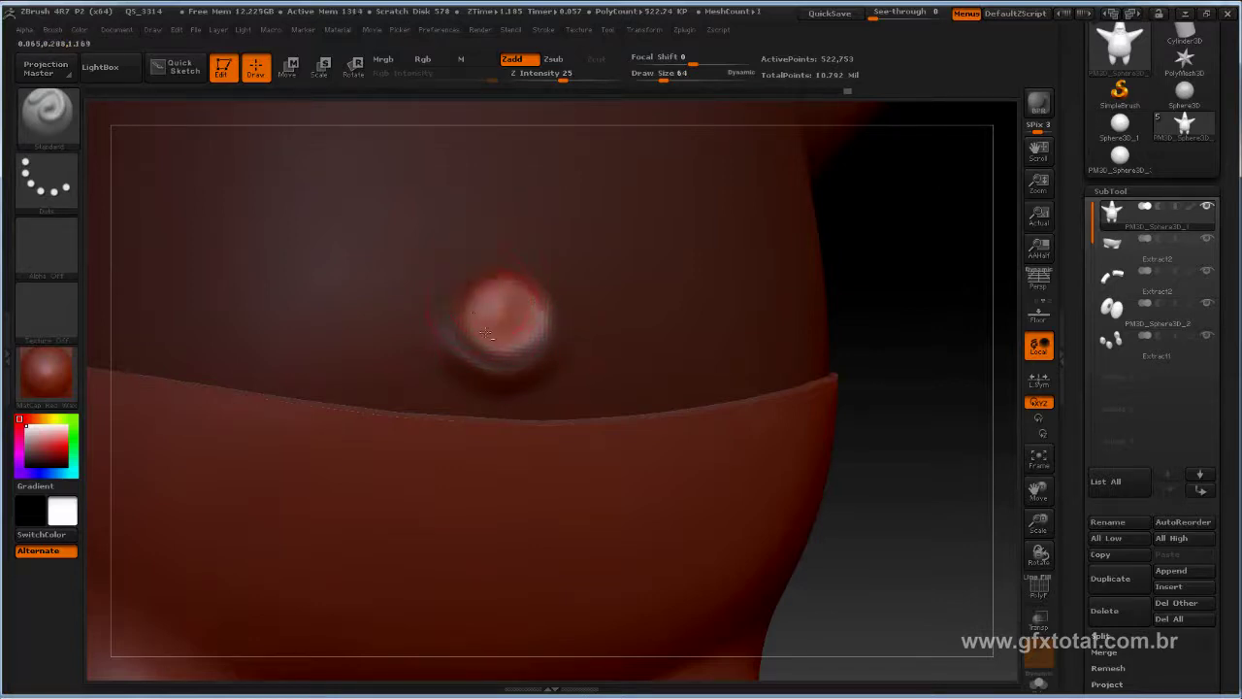
mouse_move(500, 339)
mouse_down()
mouse_move(497, 288)
mouse_move(497, 315)
mouse_up()
key(ctrl)
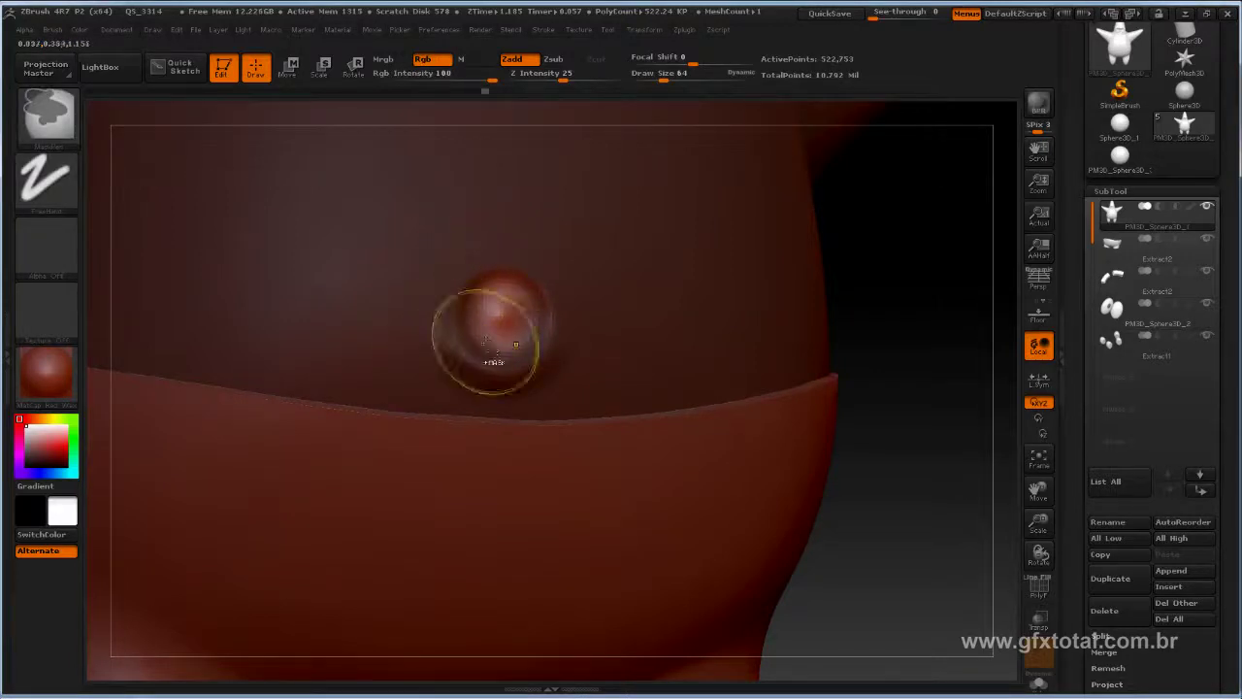
key(ctrl+z)
key(ctrl+shift+z)
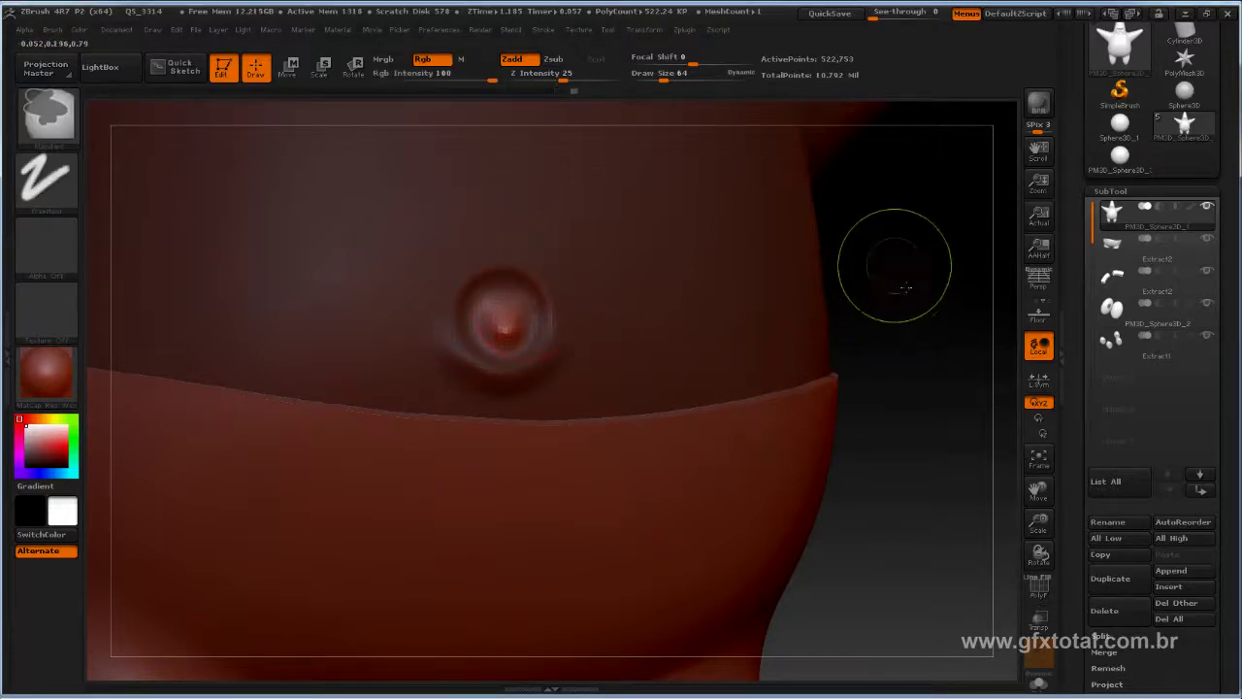
ctrl+click(897, 317)
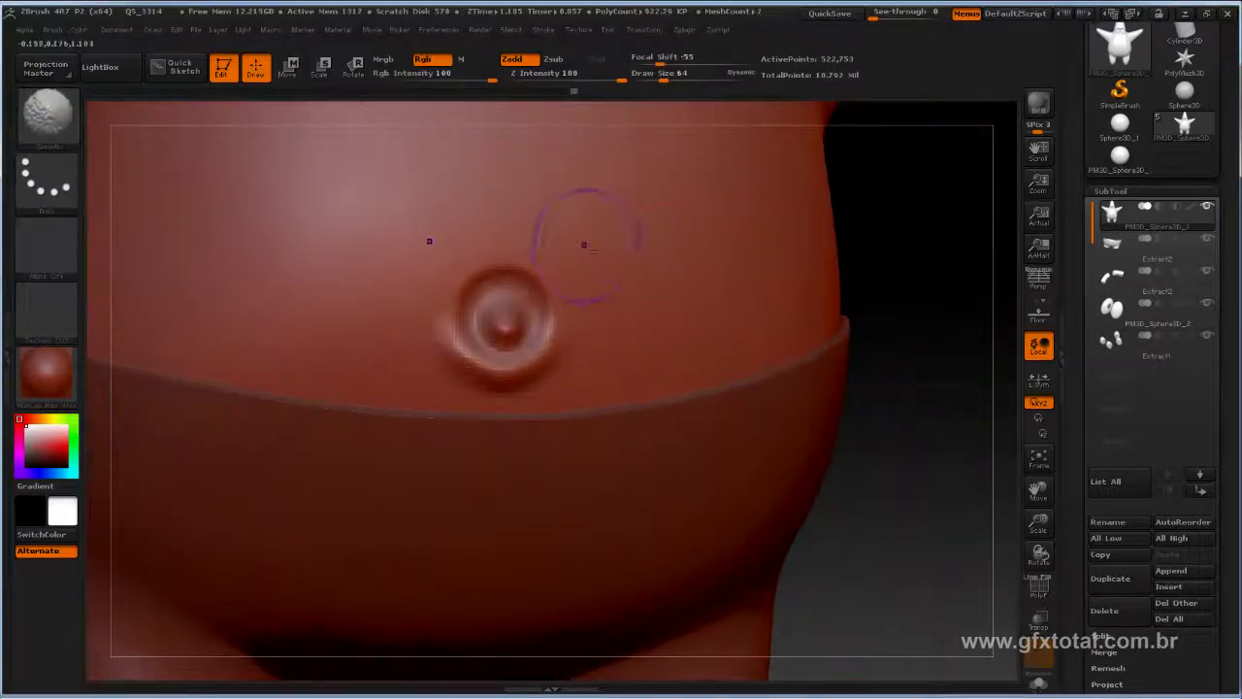
drag(514, 245, 536, 243)
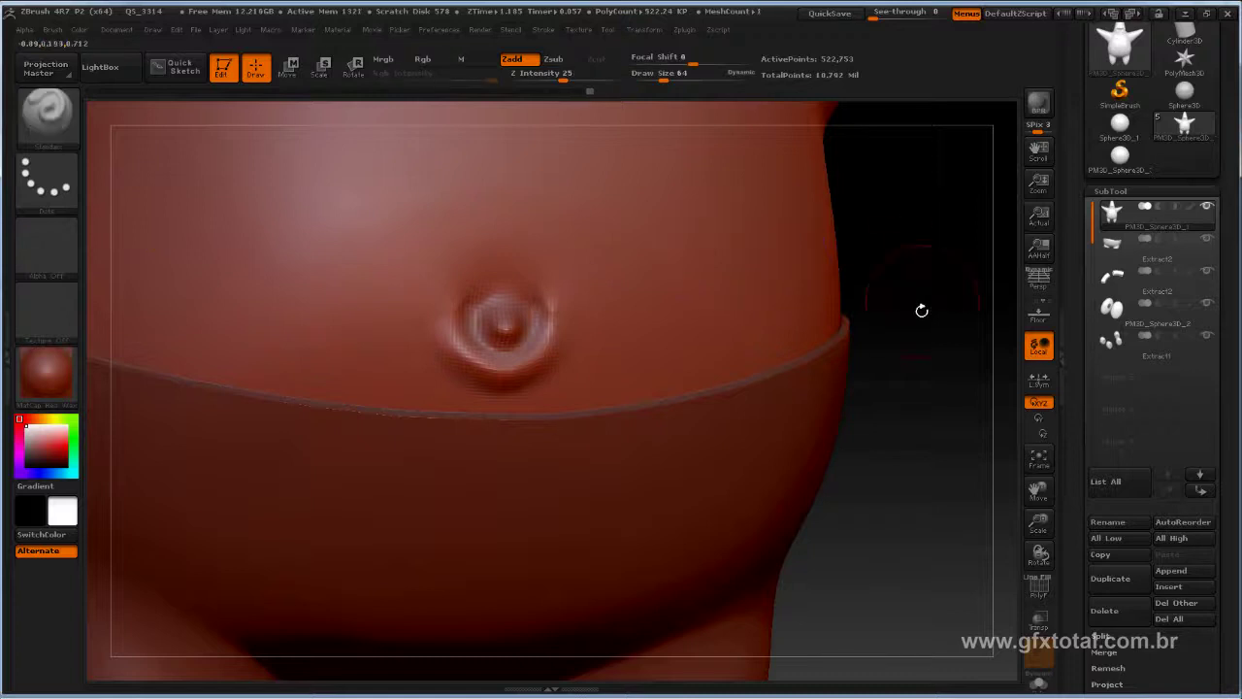
mouse_move(921, 311)
mouse_down()
mouse_move(943, 205)
mouse_move(901, 336)
mouse_move(899, 294)
mouse_move(833, 468)
mouse_move(773, 391)
mouse_move(893, 435)
mouse_move(893, 452)
mouse_up()
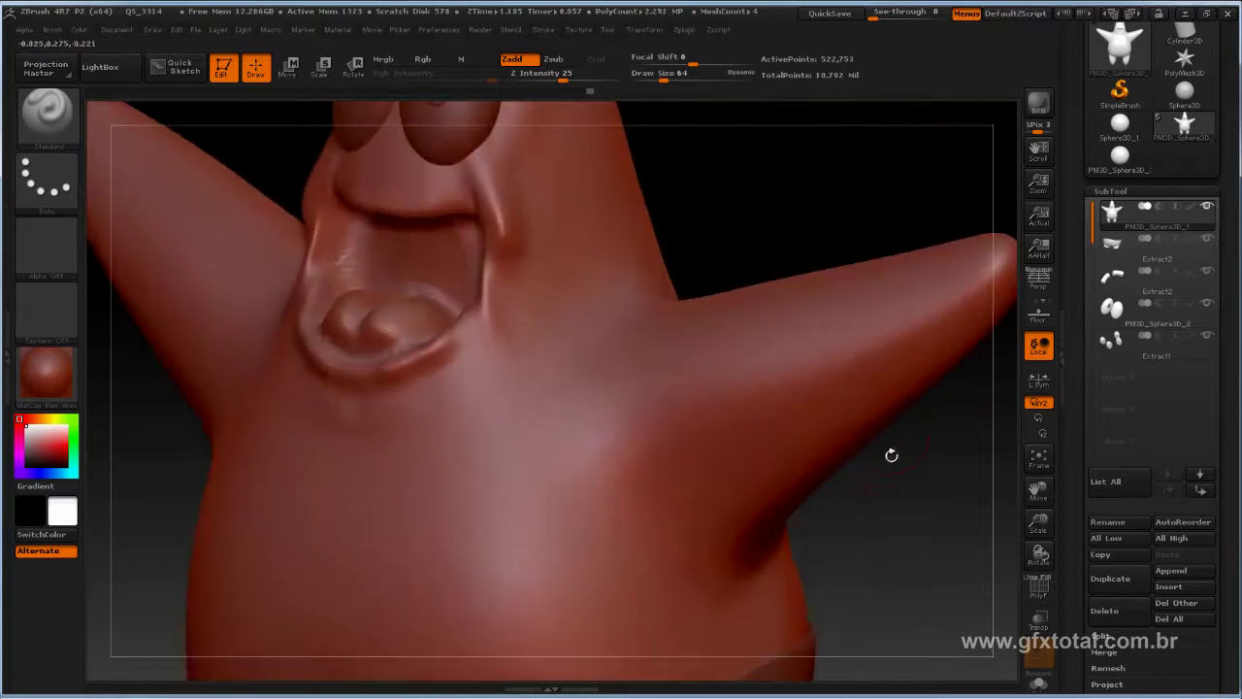
Step: Subdivide the body to 2.089 million points with Ctrl+D and zoom in on the open mouth
key(ctrl+d)
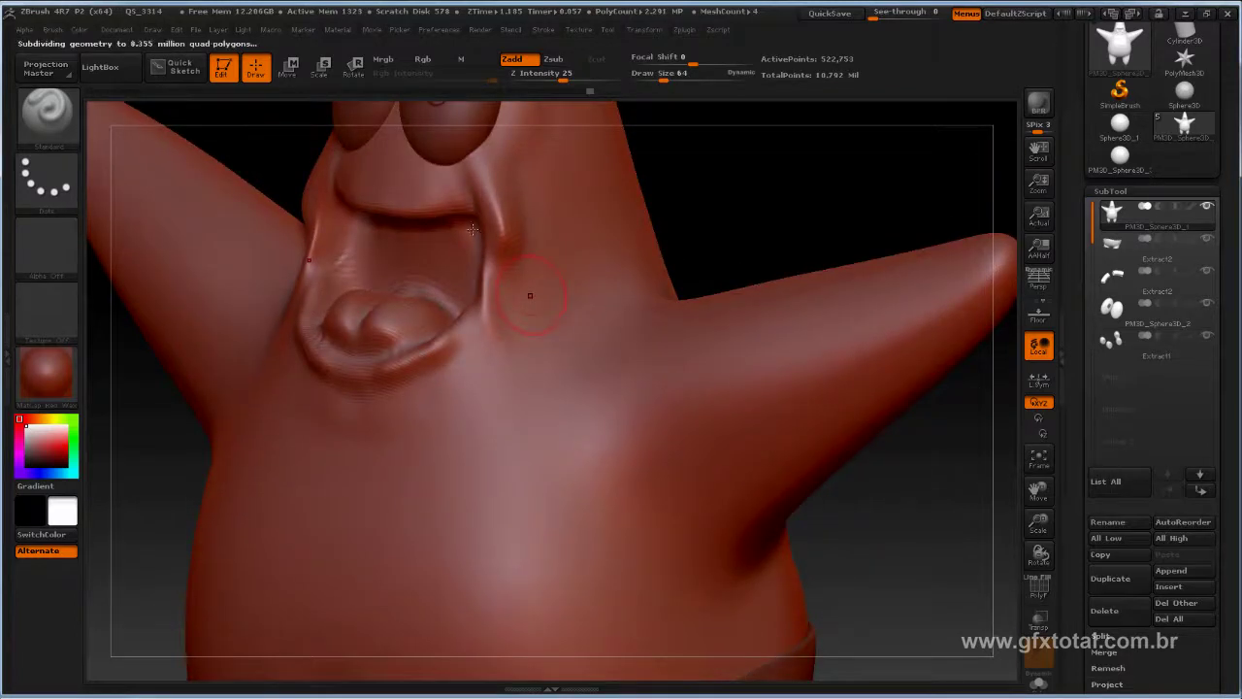
drag(777, 182, 907, 250)
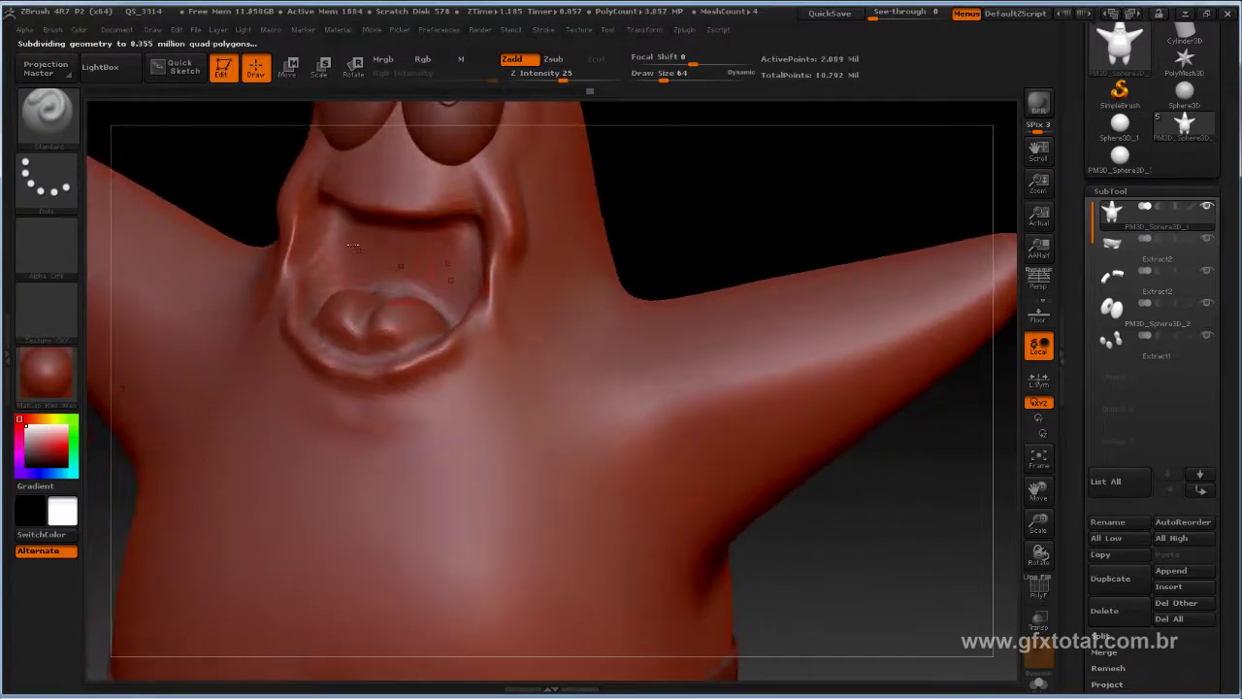
key(b)
key(s)
key(t)
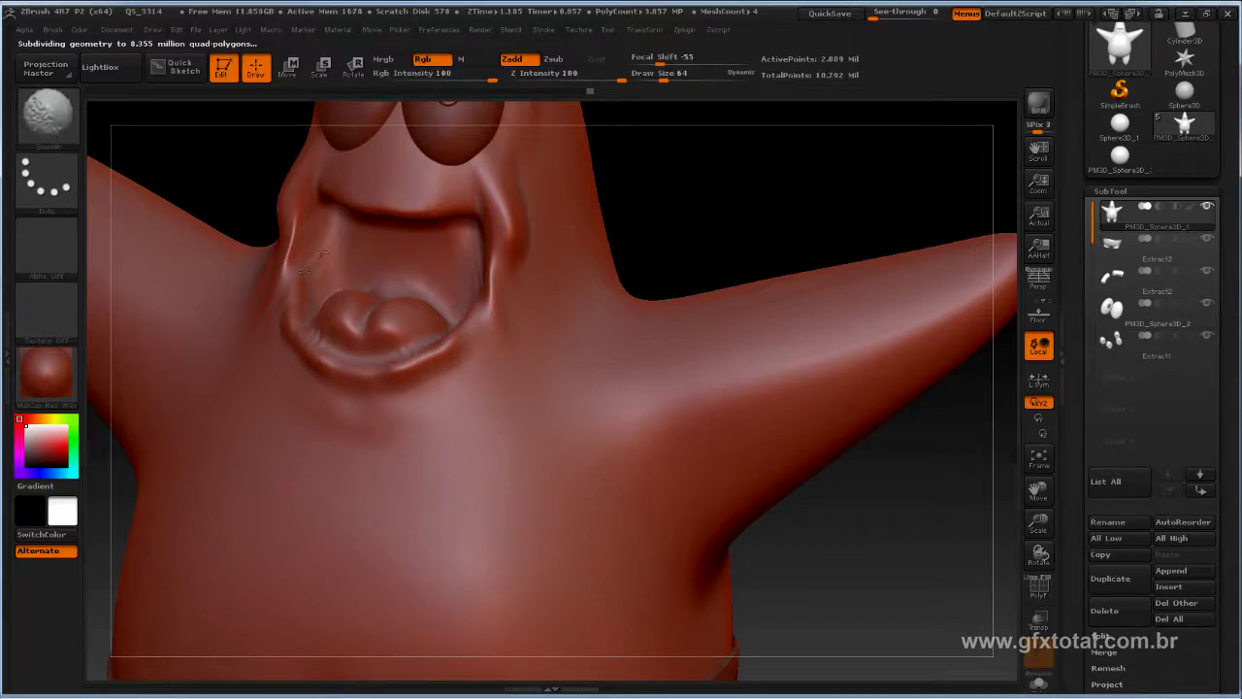
key(b)
key(s)
key(t)
alt+drag(787, 214, 783, 237)
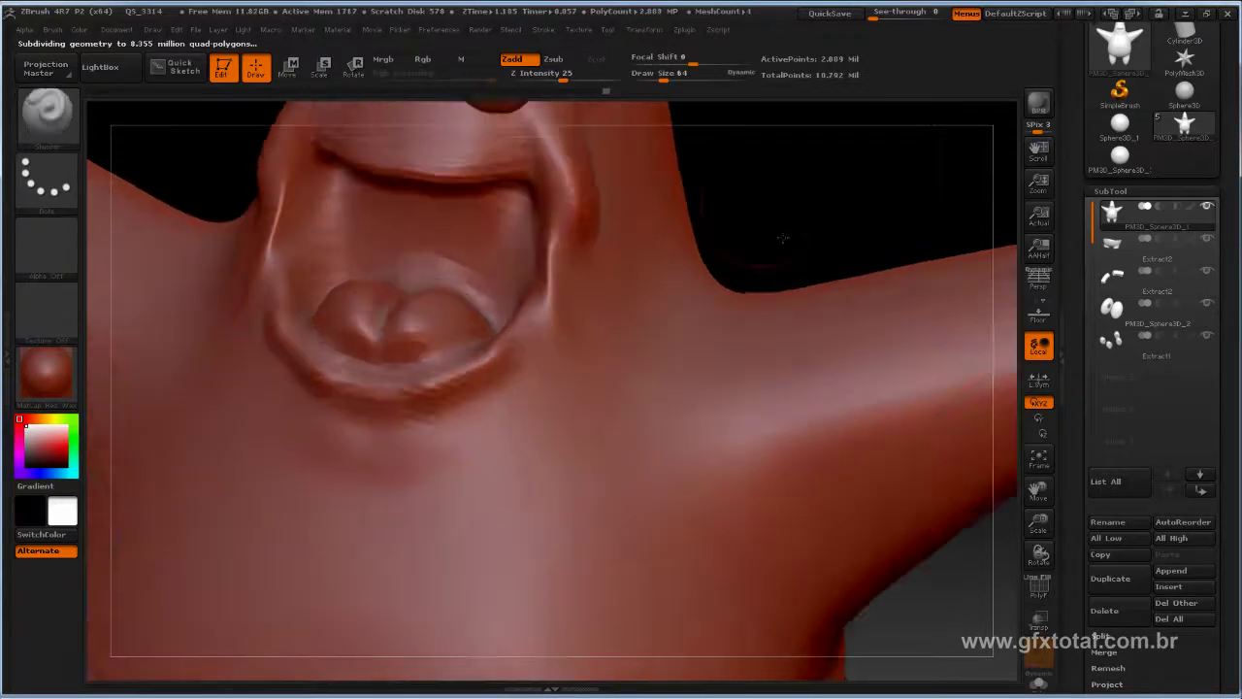
click(57, 131)
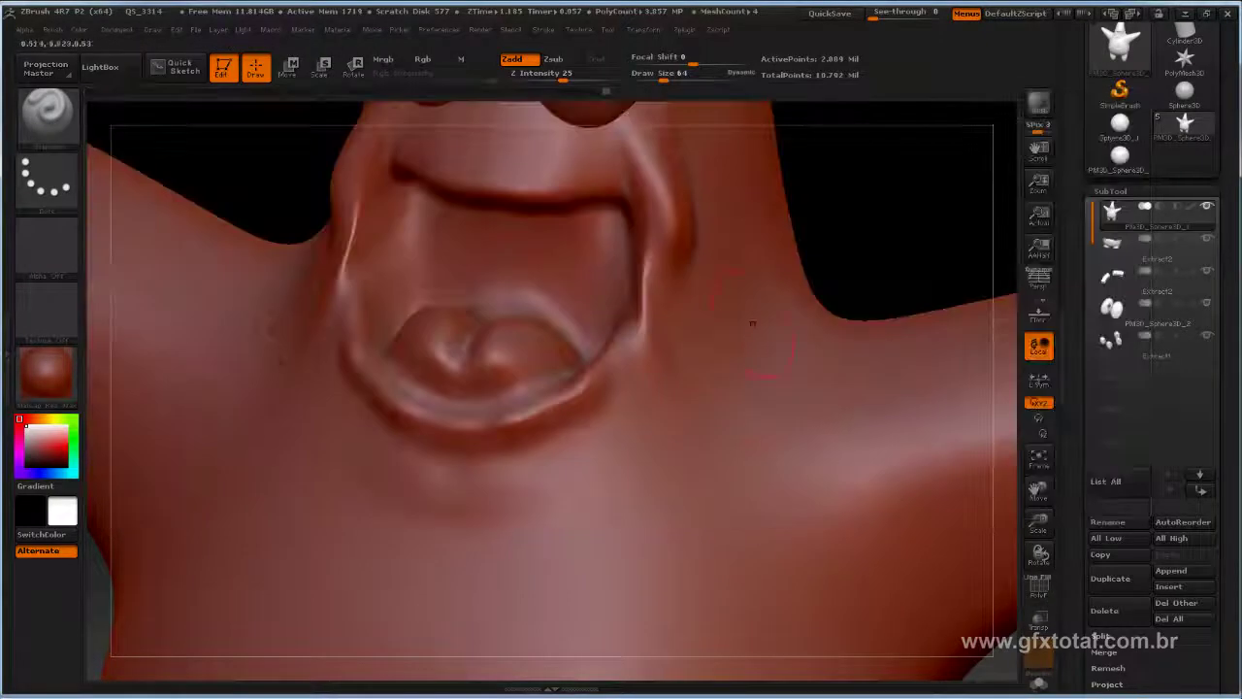
Step: Set Draw Size to 26 and reshape the tongue's lower edge with the Standard brush
right_click(752, 323)
drag(753, 249, 740, 248)
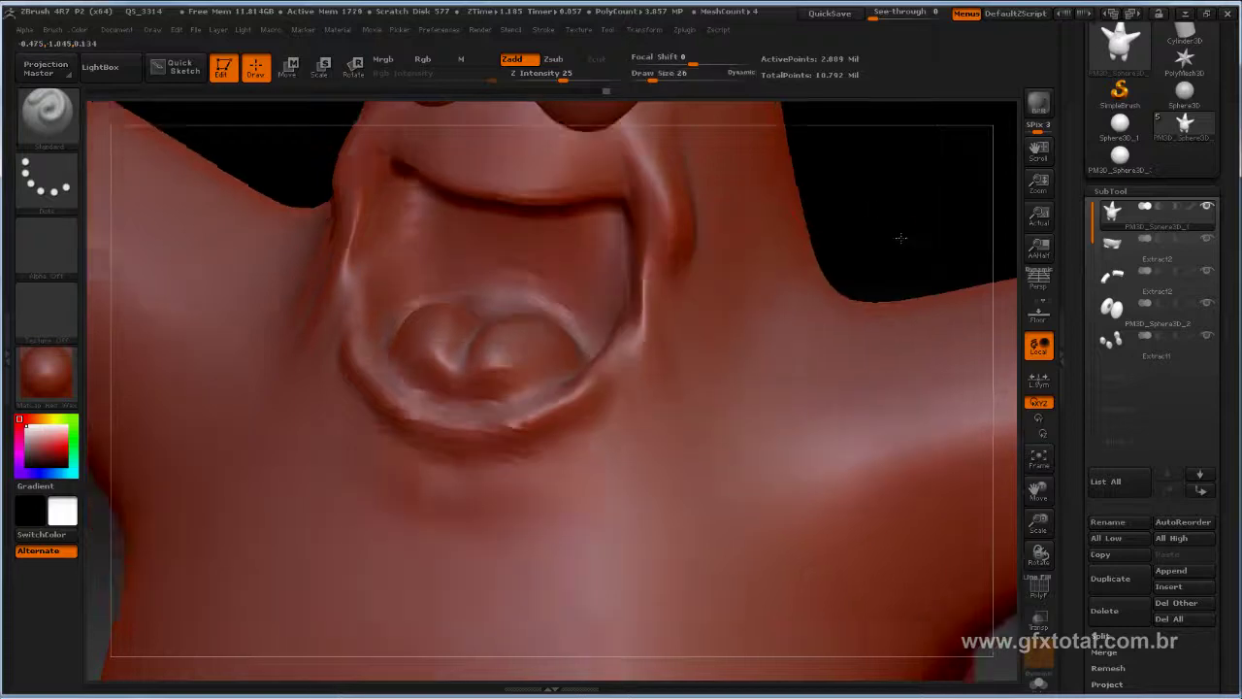
drag(901, 237, 567, 388)
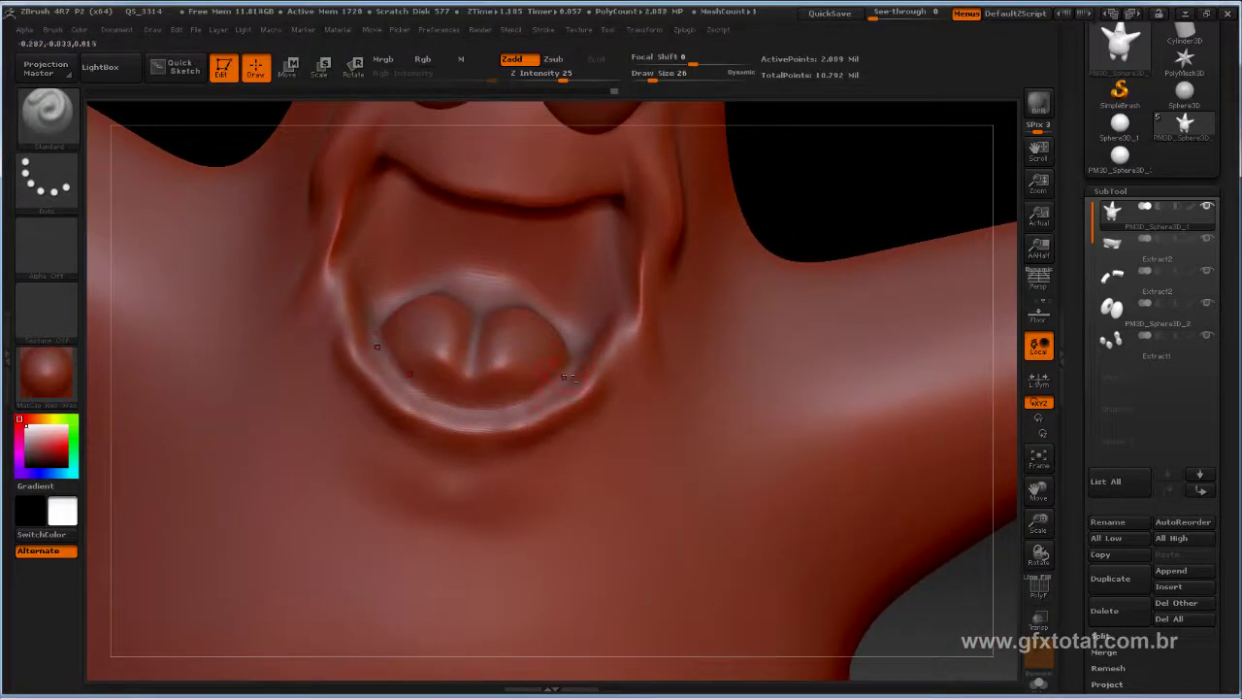
drag(524, 393, 412, 400)
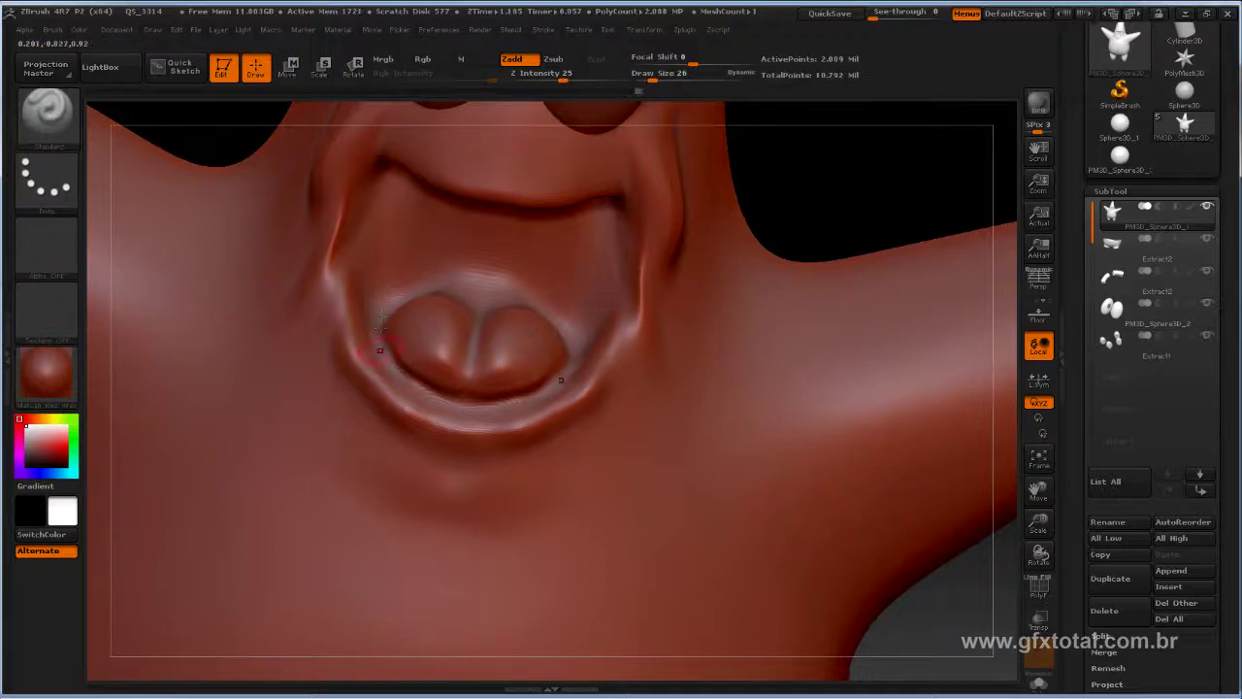
mouse_move(398, 368)
mouse_down()
mouse_move(416, 351)
mouse_move(418, 370)
mouse_up()
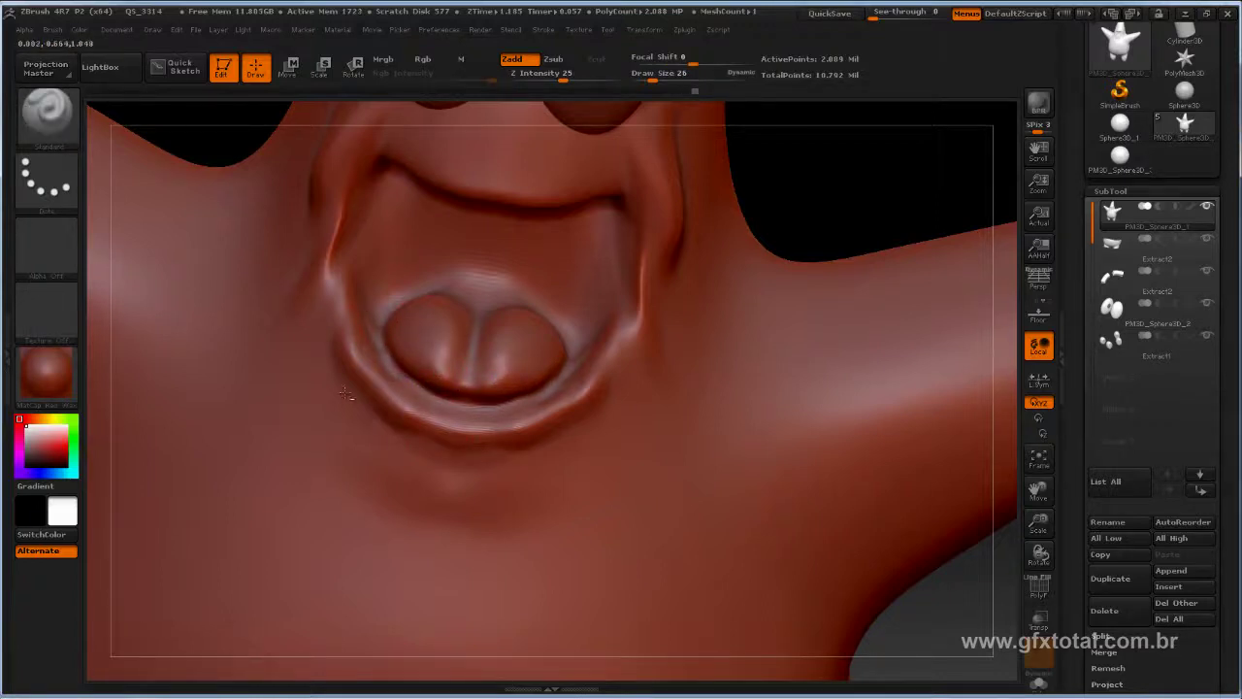
Step: Enable Lazy Mouse, carve a crease along the lower lip, and smooth it
click(549, 30)
click(586, 269)
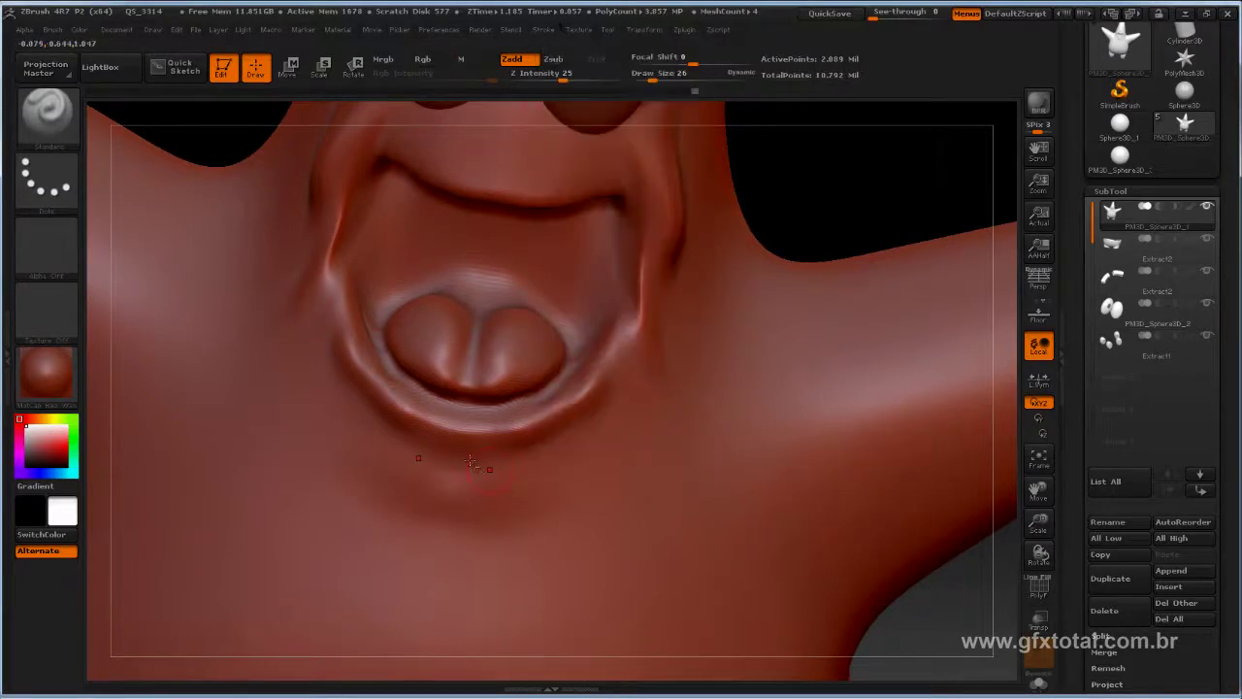
drag(455, 454, 577, 428)
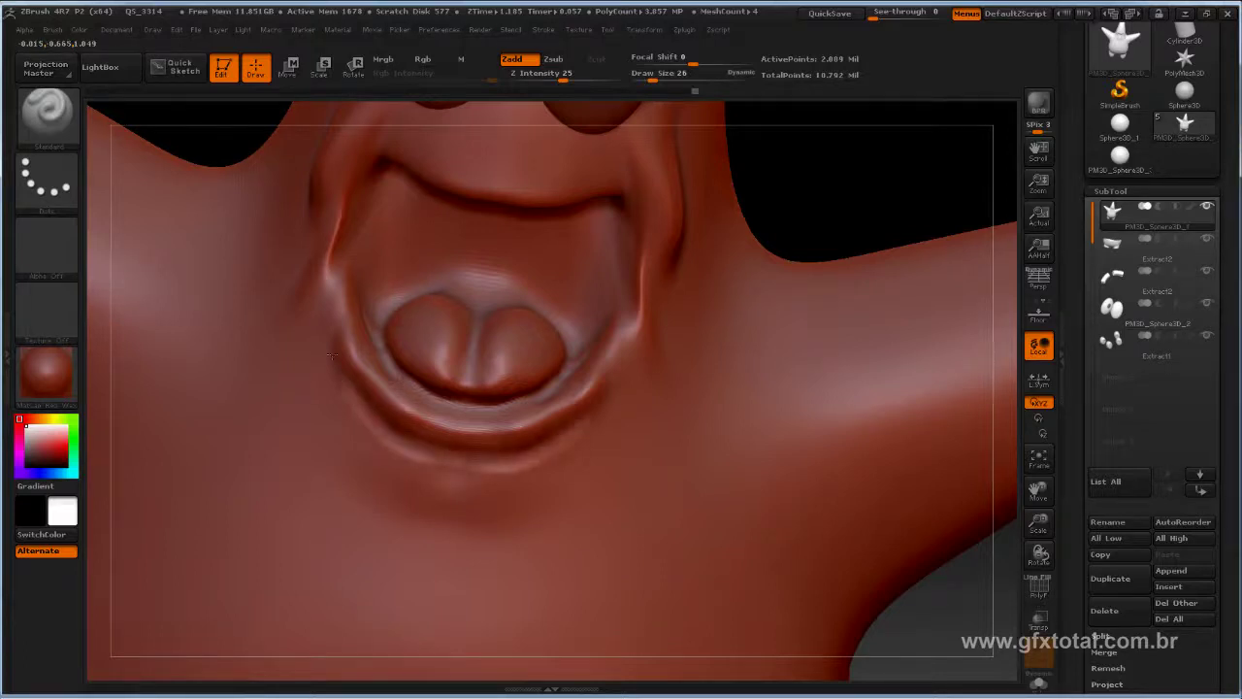
key(b)
key(s)
key(l)
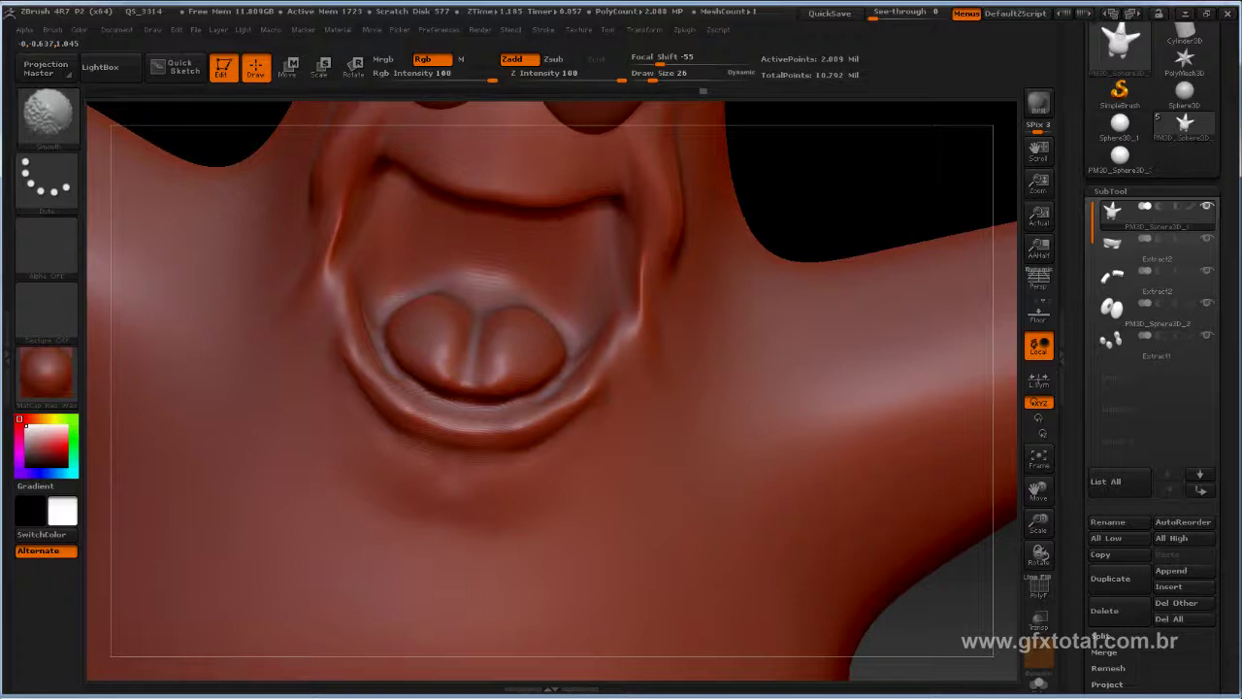
key(shift)
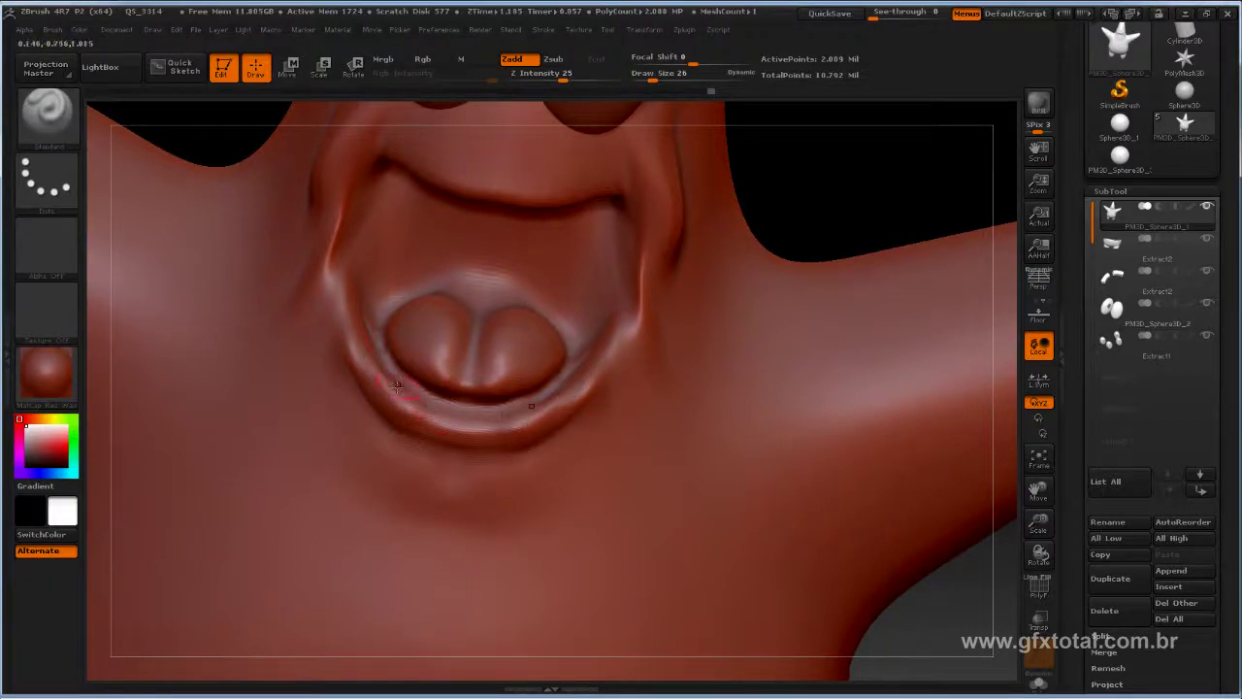
drag(423, 419, 514, 429)
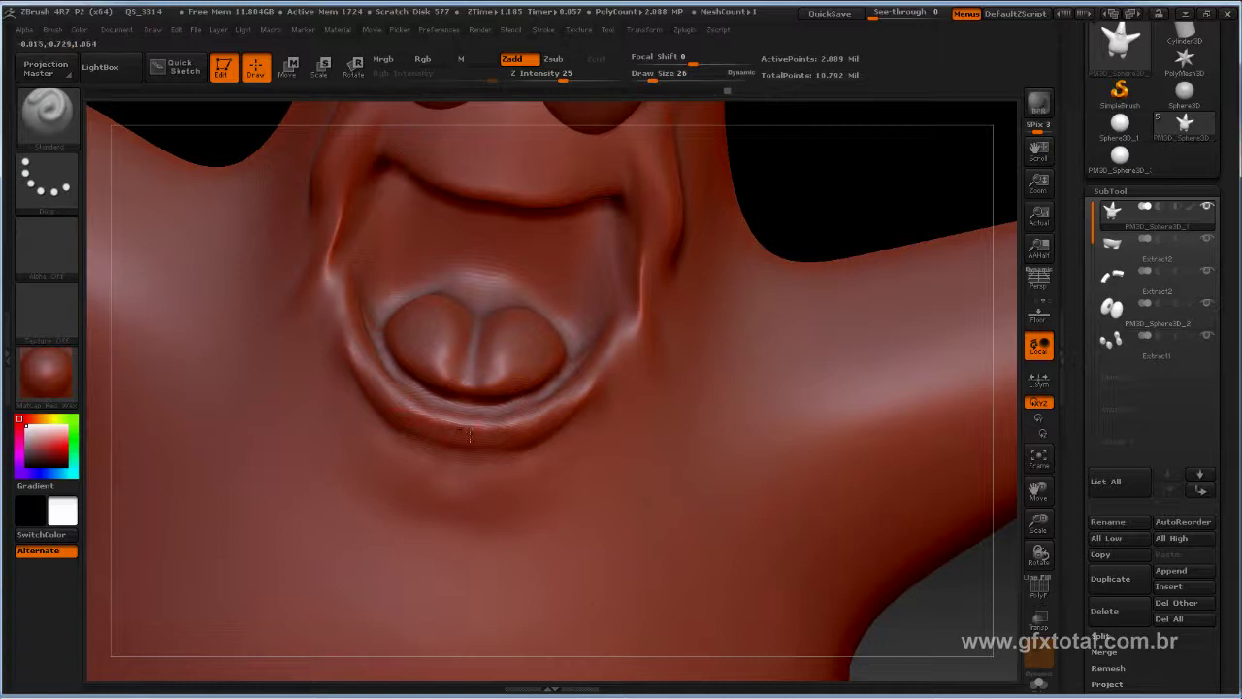
key(shift)
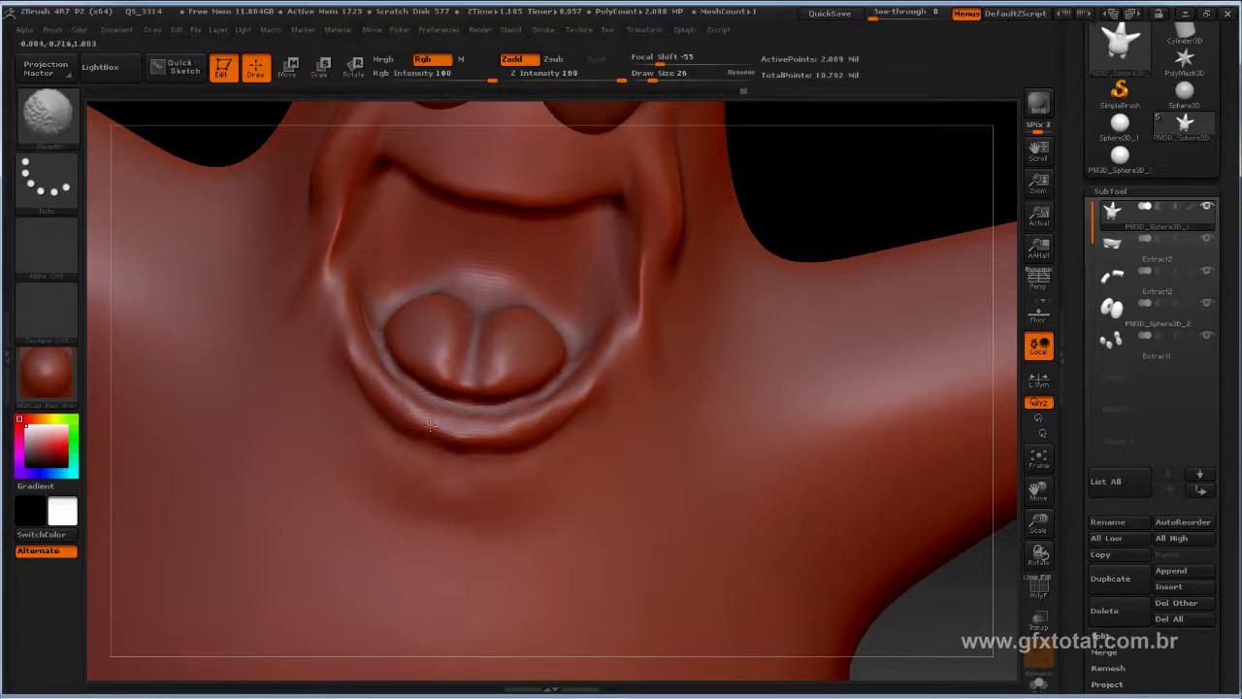
shift+drag(430, 425, 396, 411)
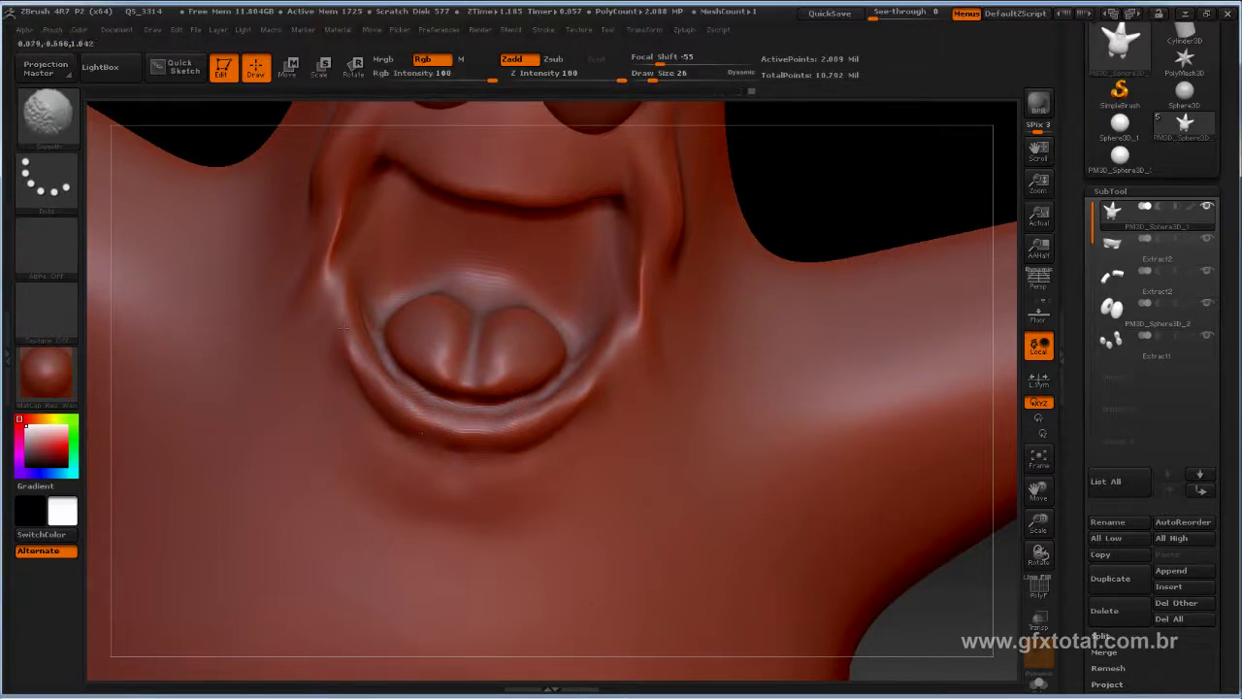
Step: Frame the whole Patrick model with F and rotate to view the back of the head tip
key(f)
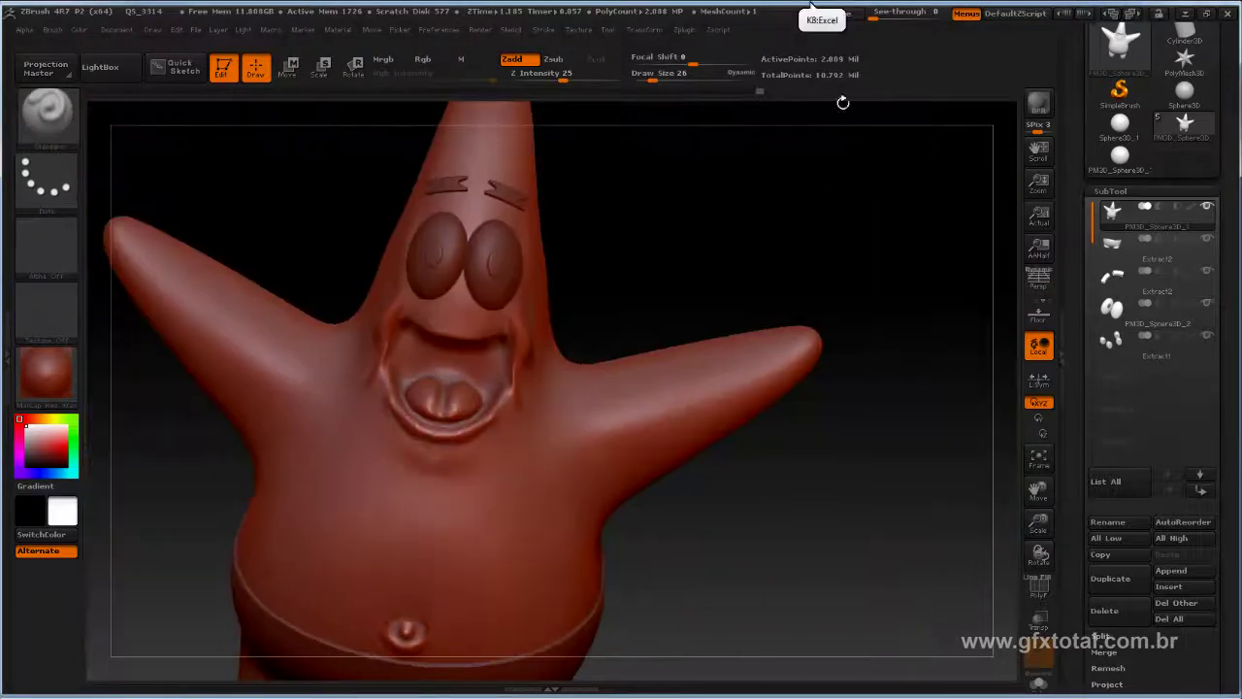
mouse_move(902, 327)
mouse_down()
mouse_move(920, 290)
mouse_move(790, 380)
mouse_up()
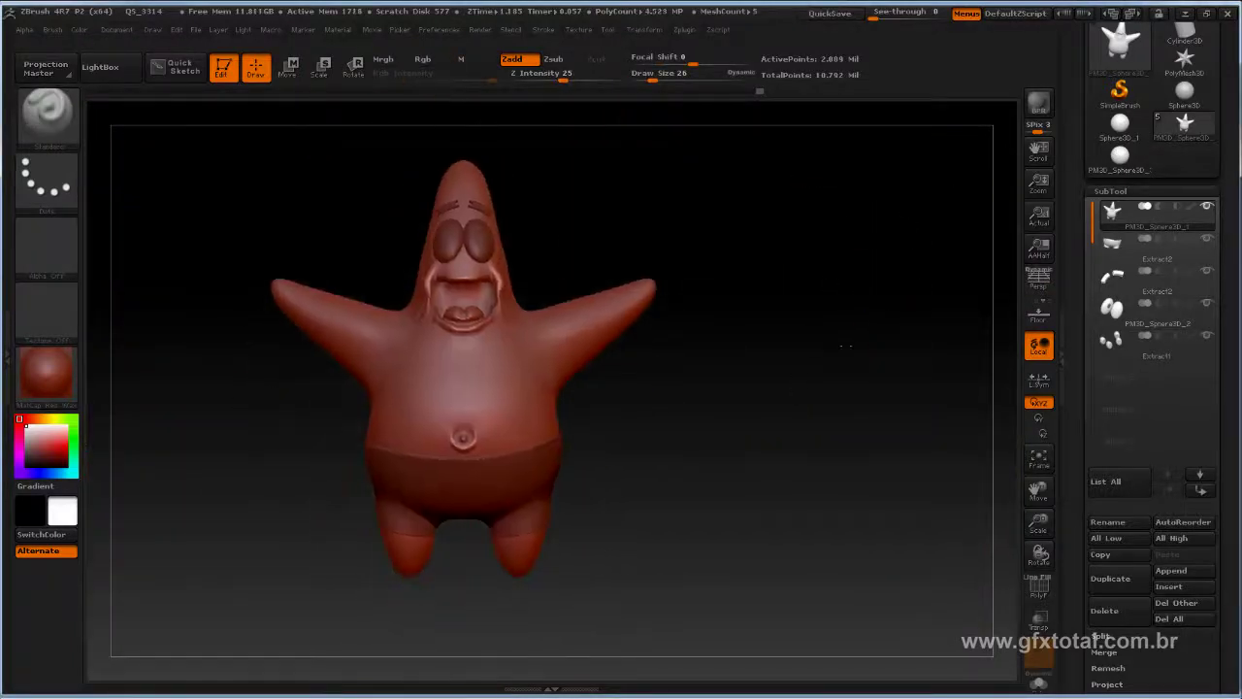
mouse_move(893, 336)
mouse_down()
mouse_move(848, 418)
mouse_move(843, 392)
mouse_move(816, 499)
mouse_move(408, 306)
mouse_move(394, 283)
mouse_move(457, 293)
mouse_up()
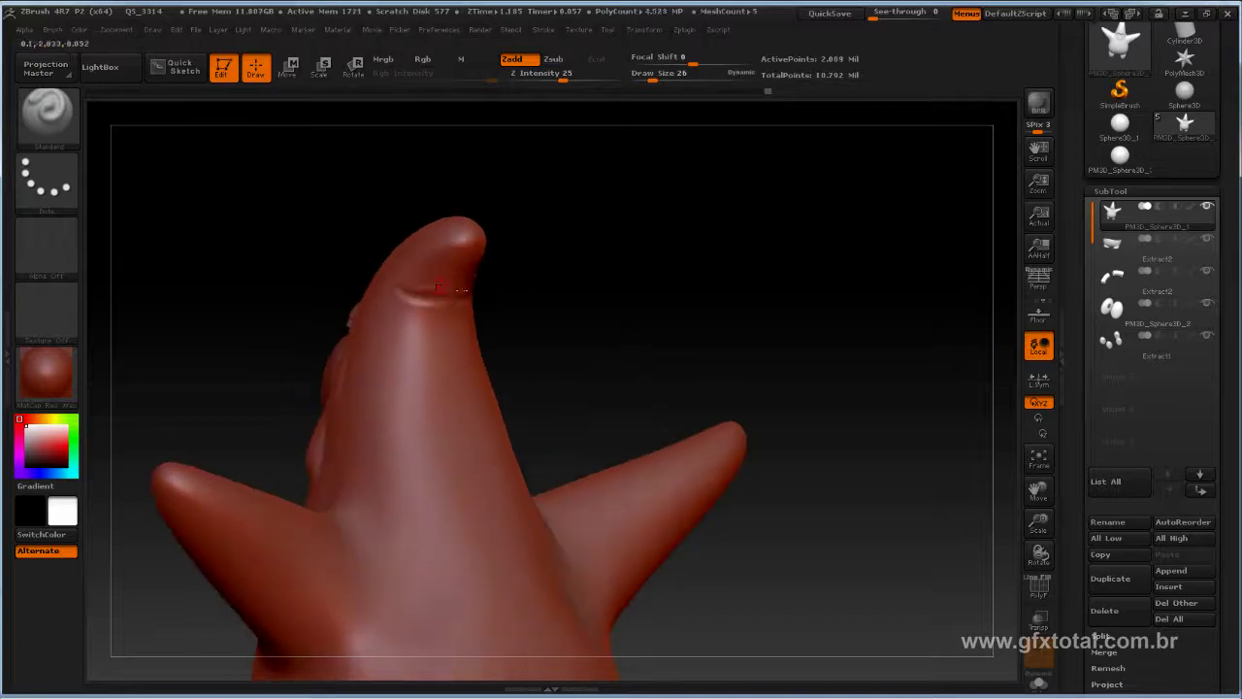
Step: Sculpt a crease near the head tip, lower Z Intensity to 20, and smooth it into faint marks
drag(405, 278, 443, 274)
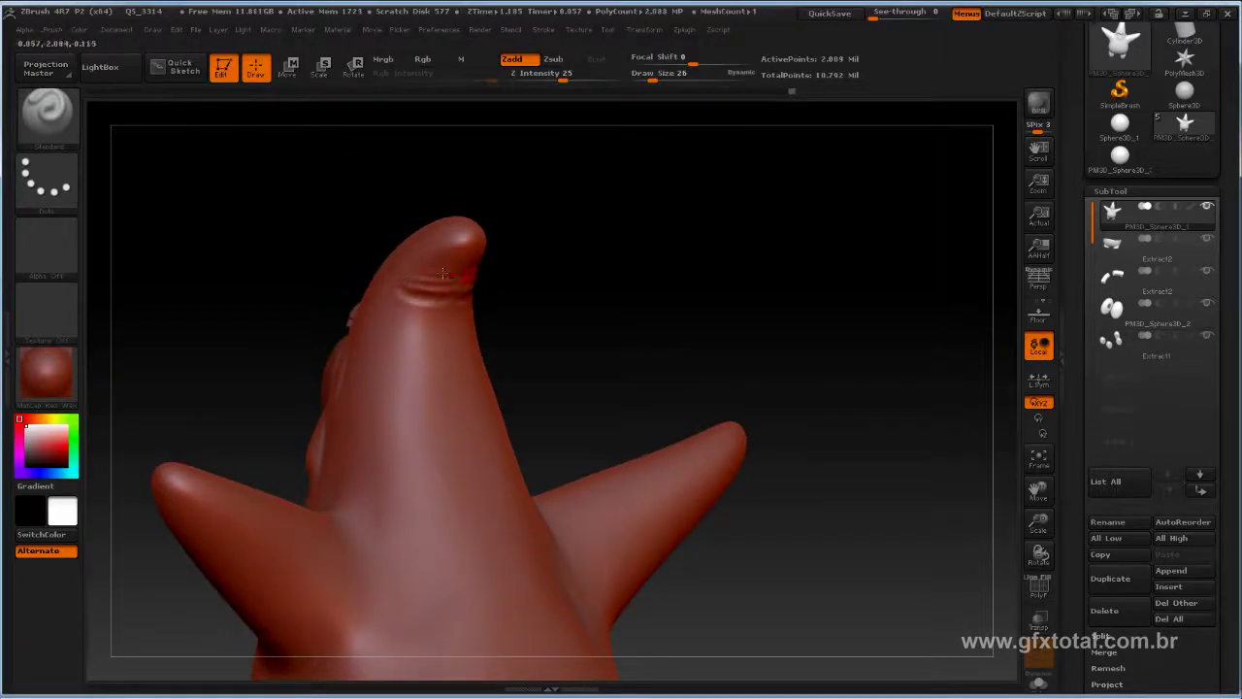
key(b)
key(b)
key(s)
key(t)
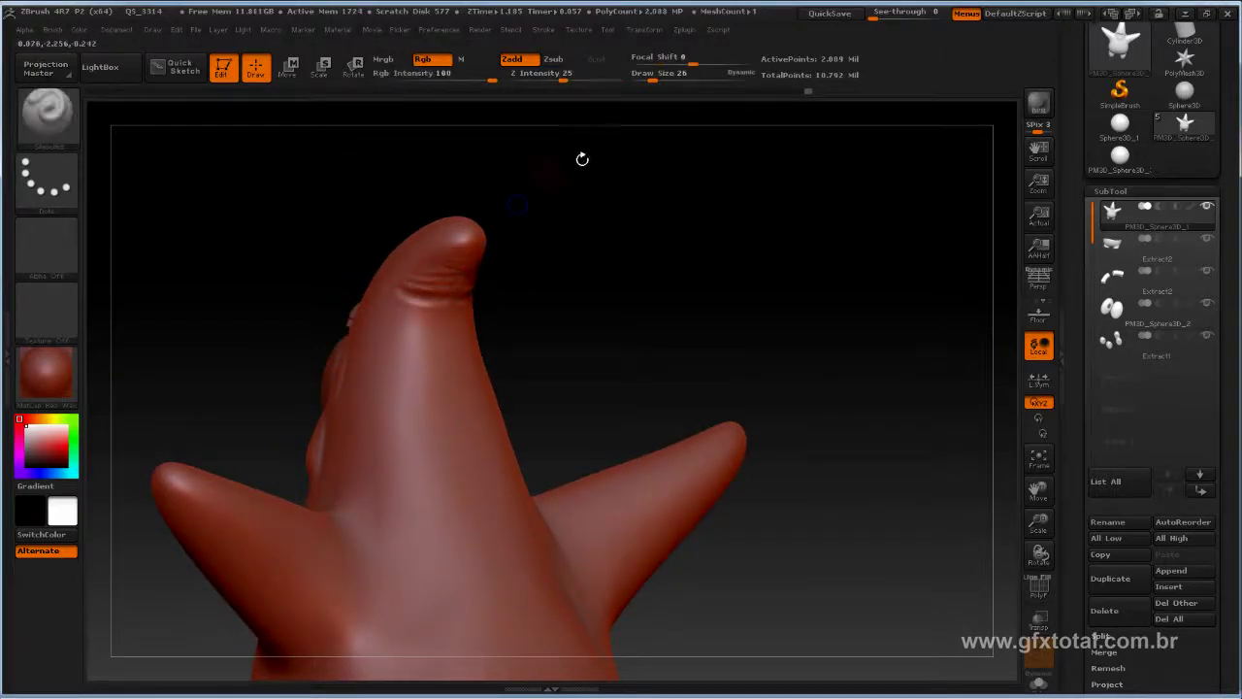
mouse_move(621, 79)
mouse_down()
mouse_move(594, 78)
mouse_move(606, 79)
mouse_up()
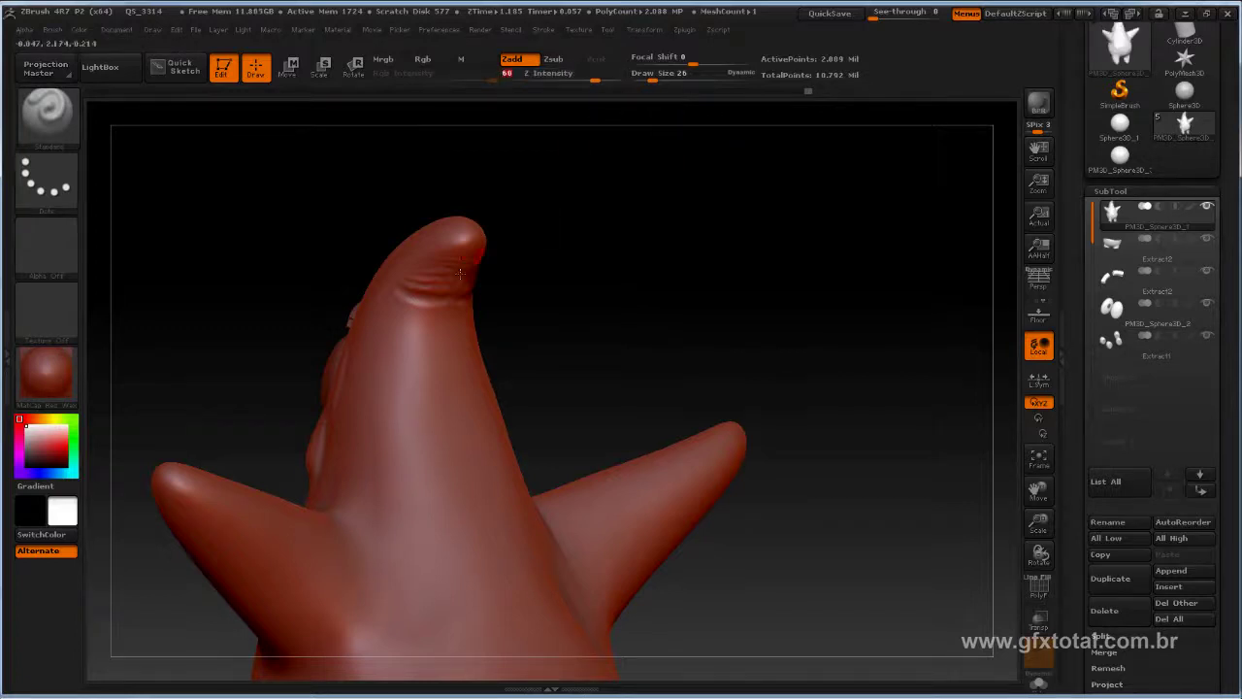
key(space)
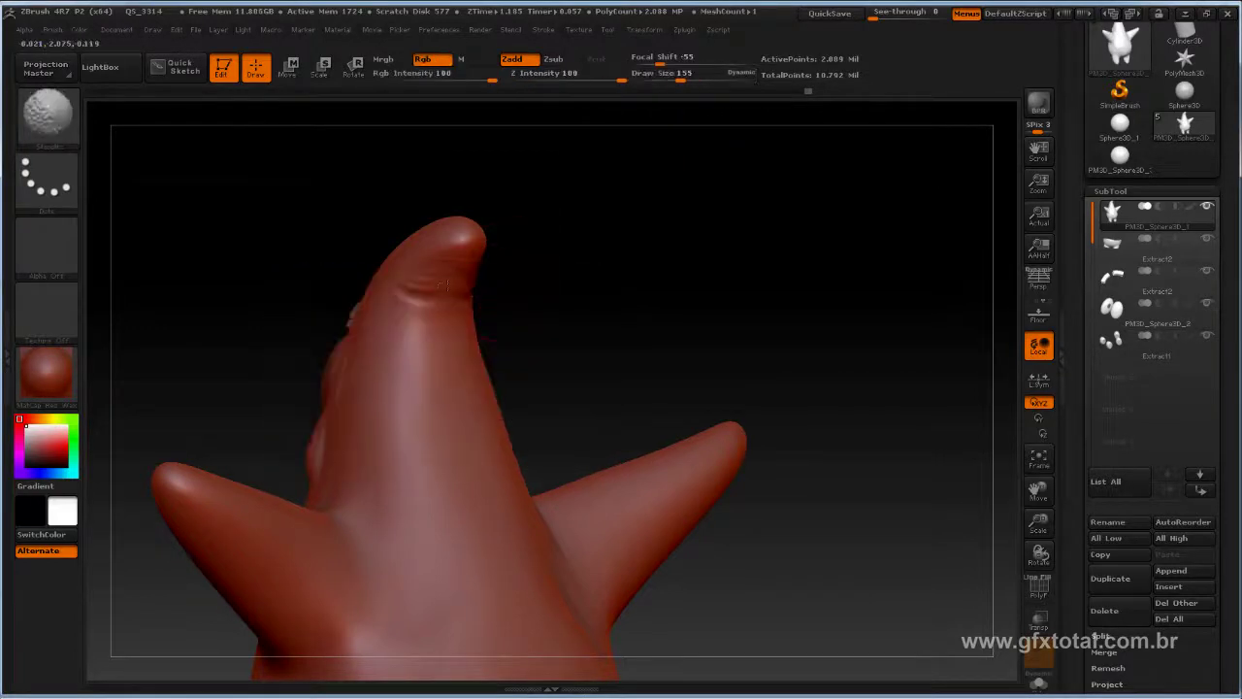
drag(491, 254, 504, 282)
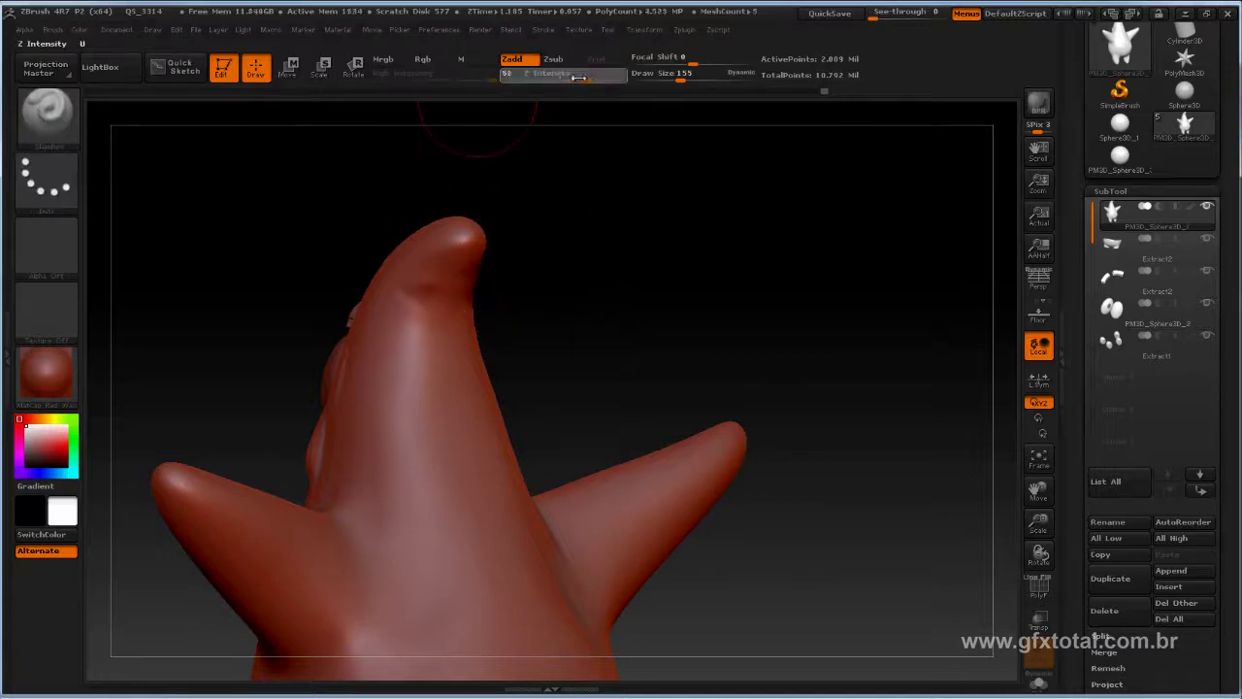
drag(563, 80, 544, 82)
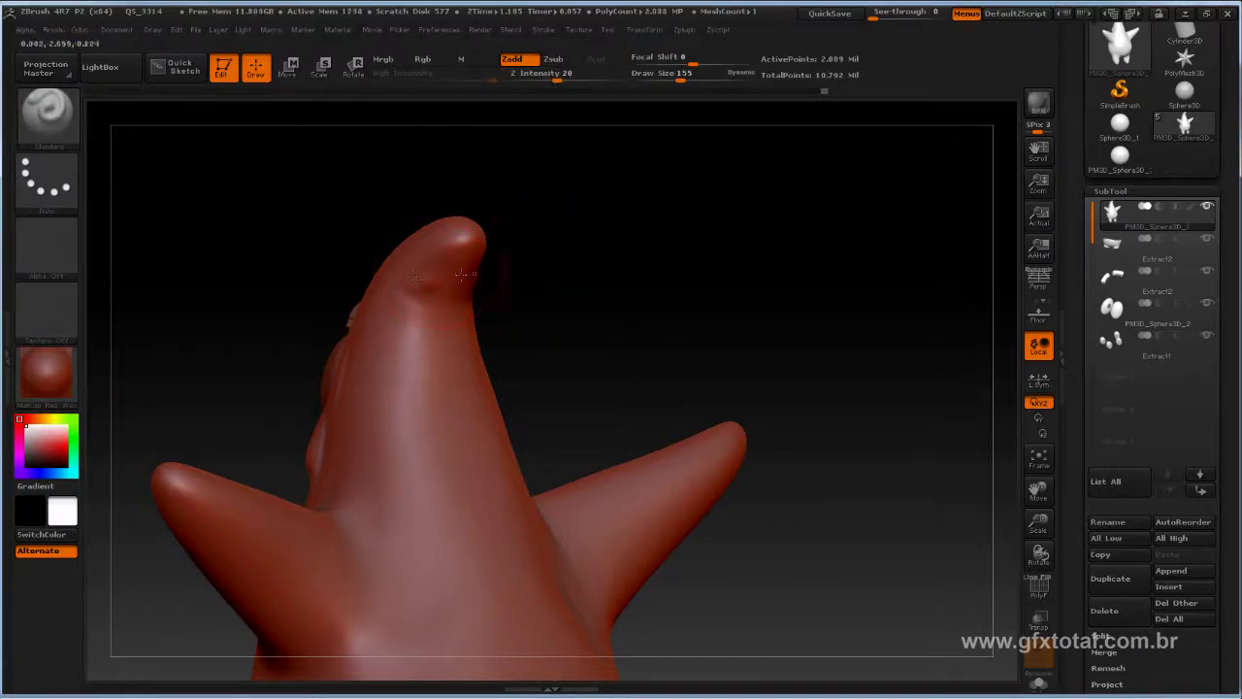
key(1)
mouse_move(568, 268)
mouse_down()
mouse_move(812, 317)
mouse_move(770, 294)
mouse_up()
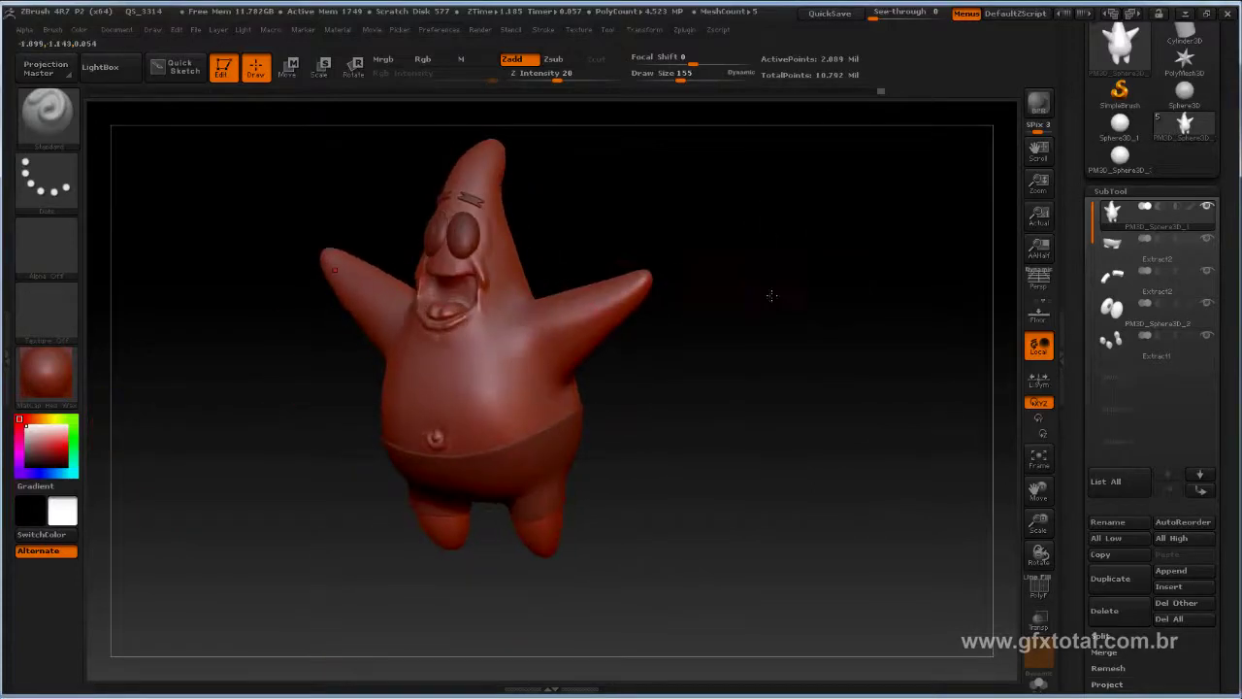
Step: Rotate the finished model from the face to three-quarter and frontal views, zooming out to review
alt+drag(763, 360, 532, 379)
key(1)
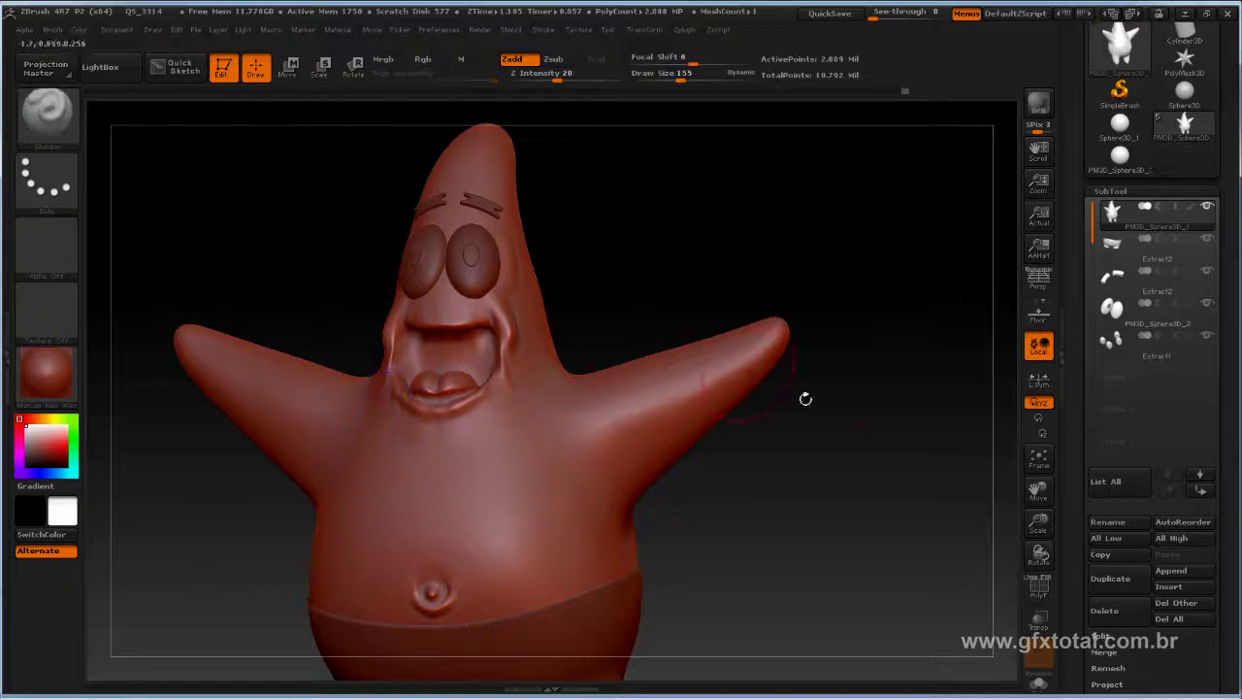
key(b)
key(s)
key(t)
drag(805, 397, 869, 523)
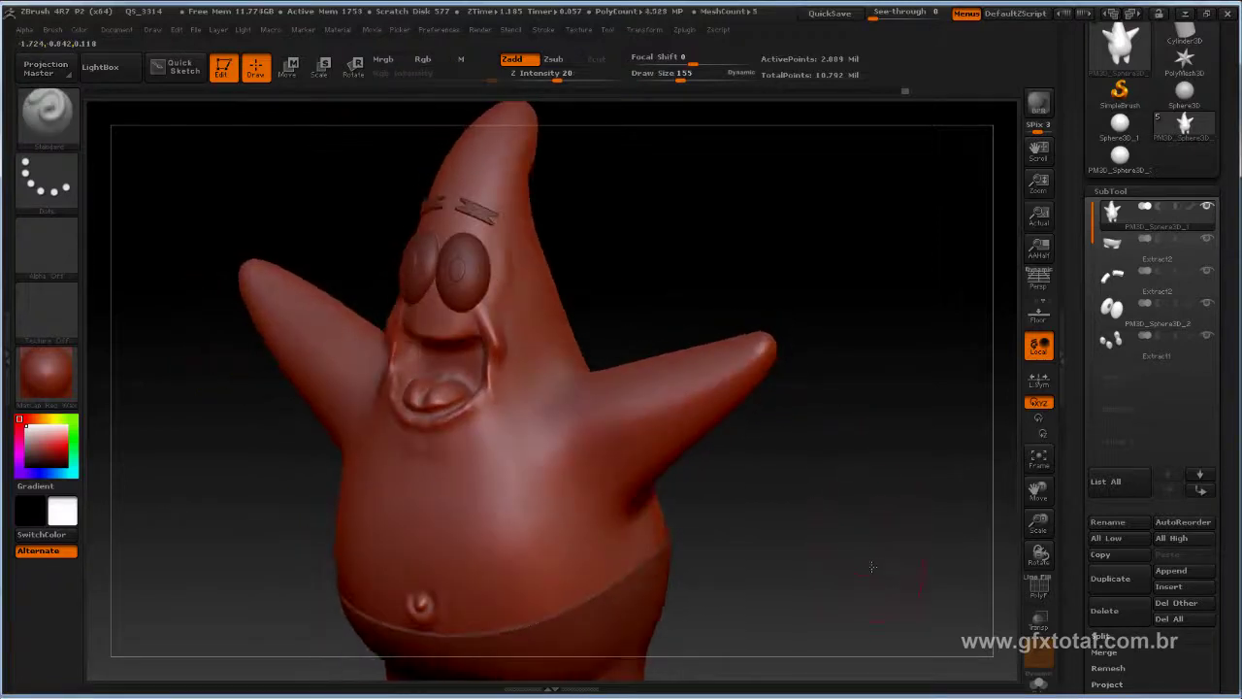
mouse_move(871, 566)
mouse_down()
mouse_move(887, 543)
mouse_move(832, 491)
mouse_move(900, 449)
mouse_move(863, 447)
mouse_up()
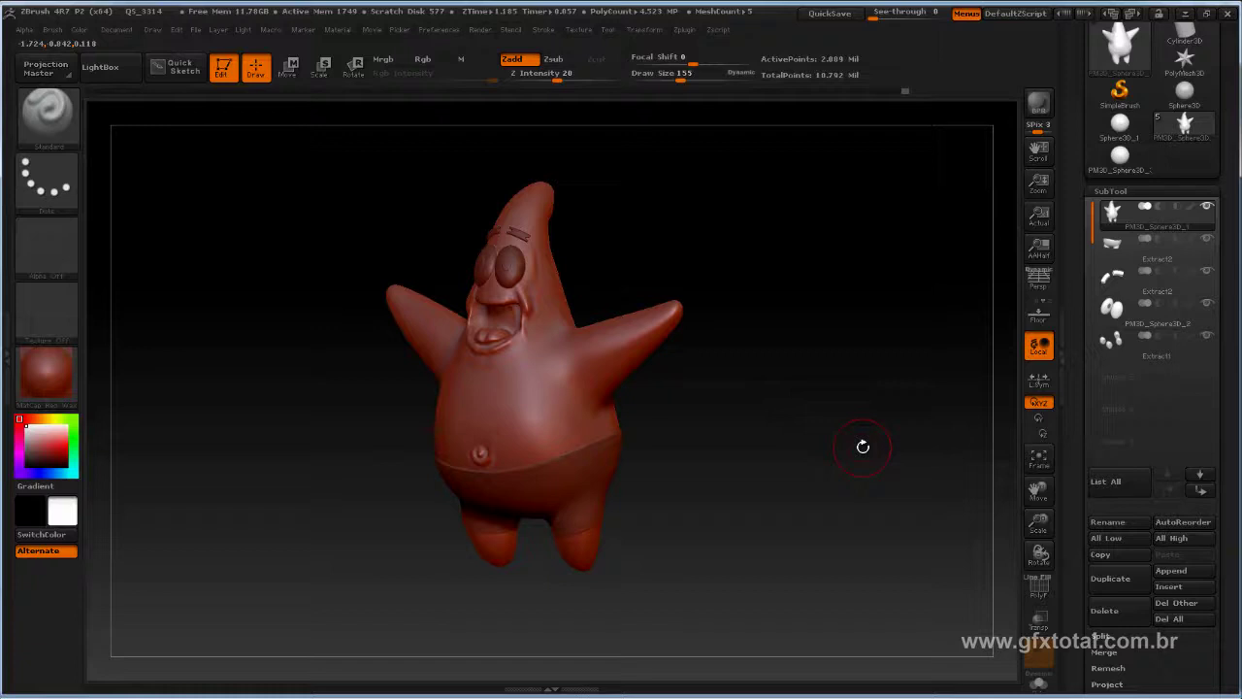